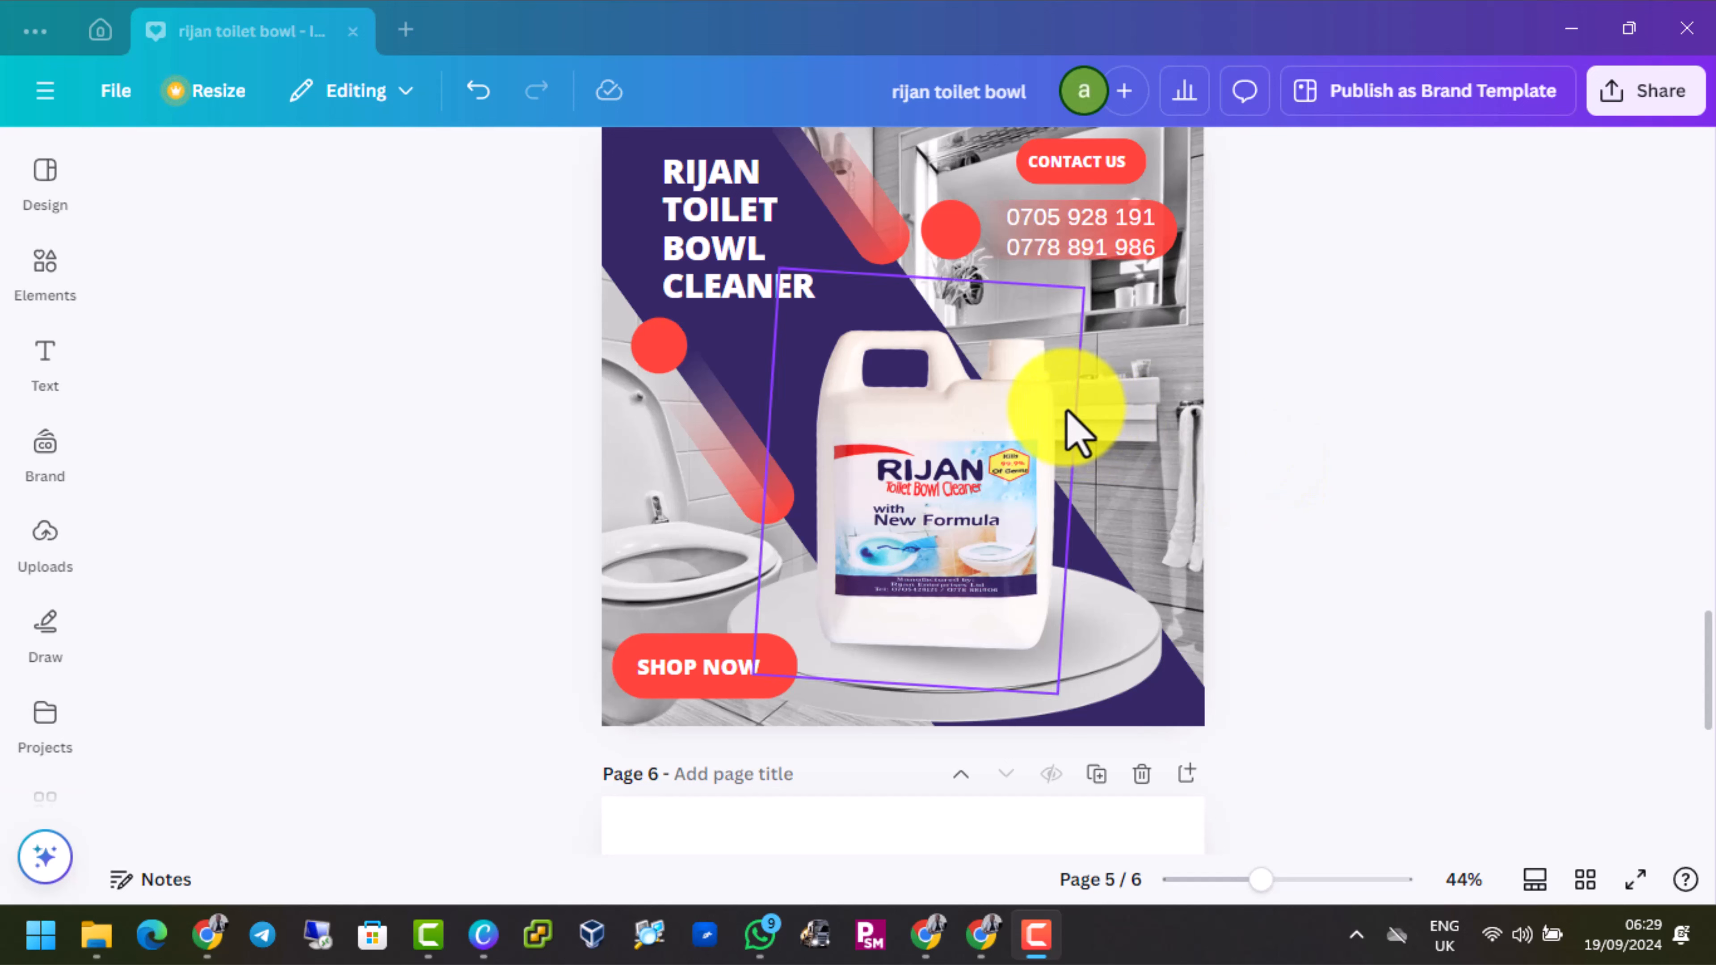
Delete the blank page 6 and add a new blank page after page 5
scroll(1076, 433, down, 8)
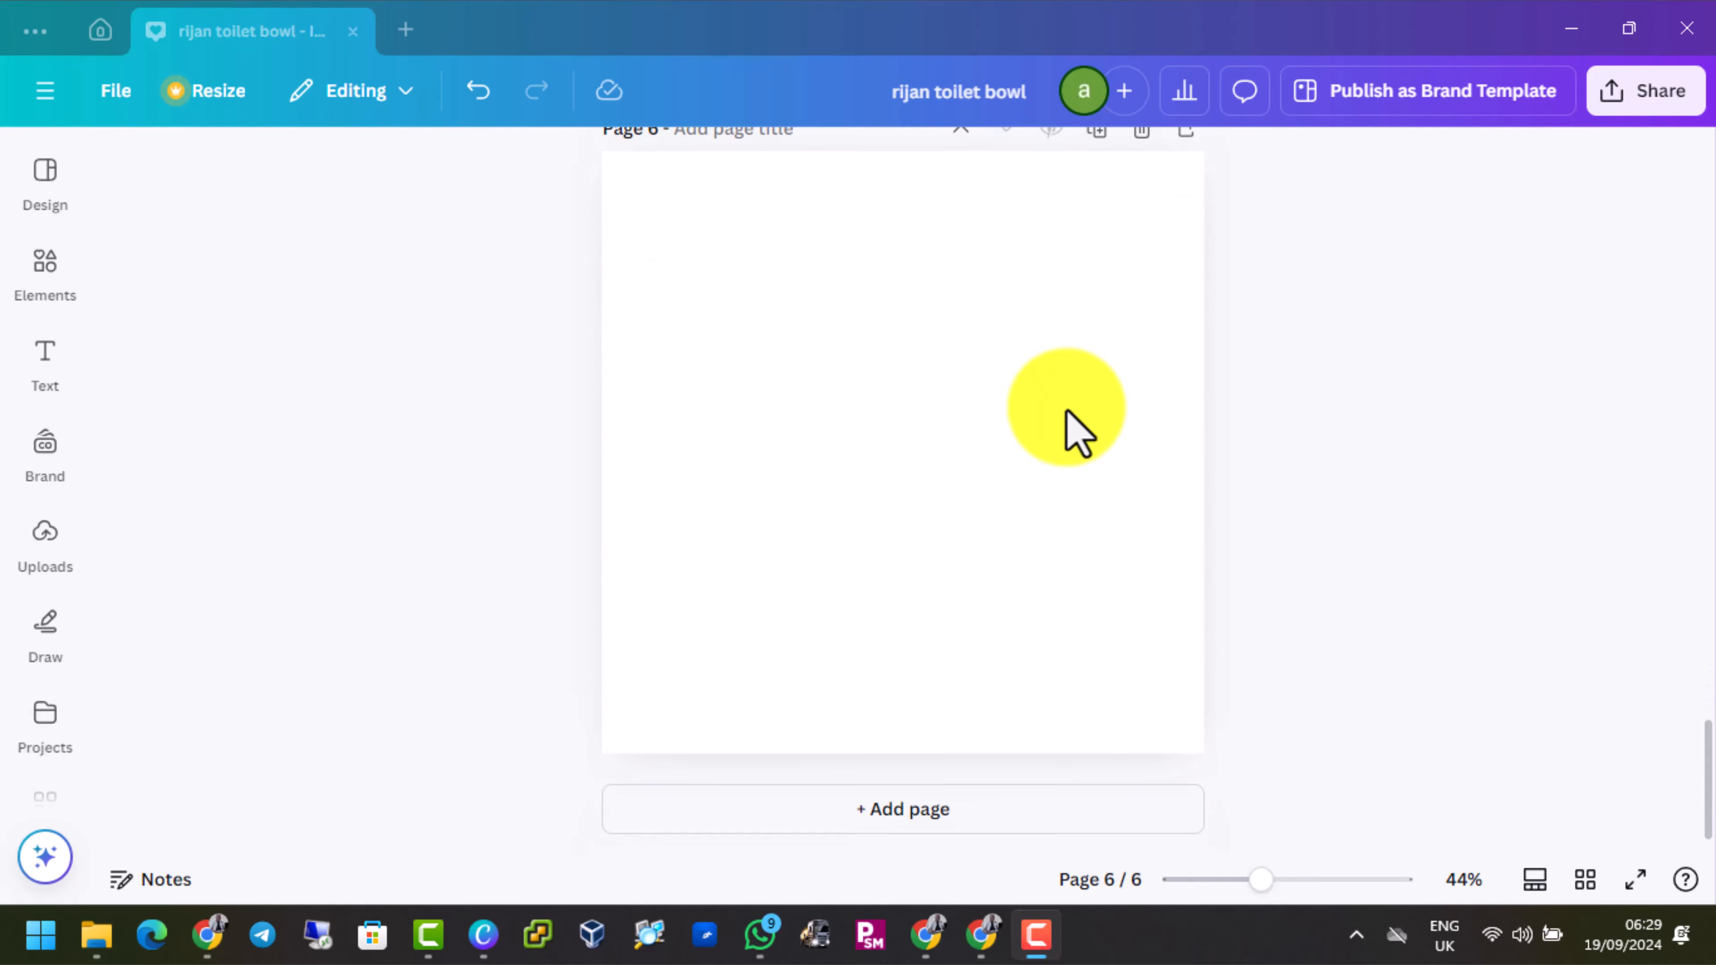
click(888, 328)
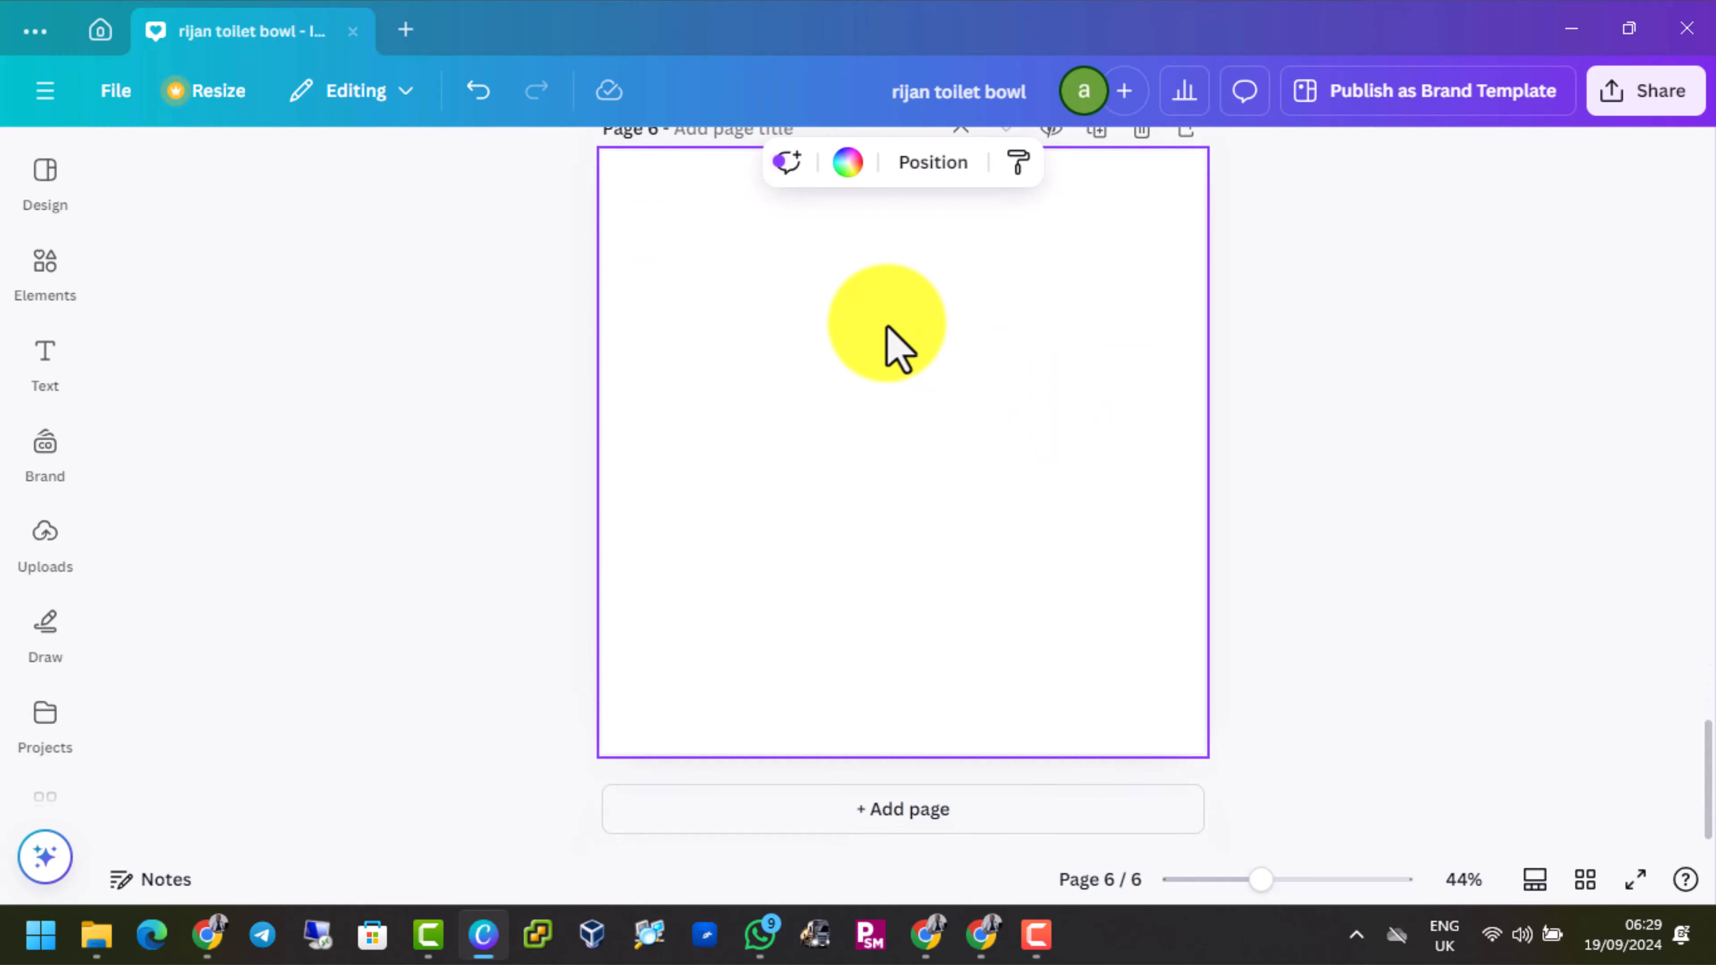
scroll(1091, 353, up, 3)
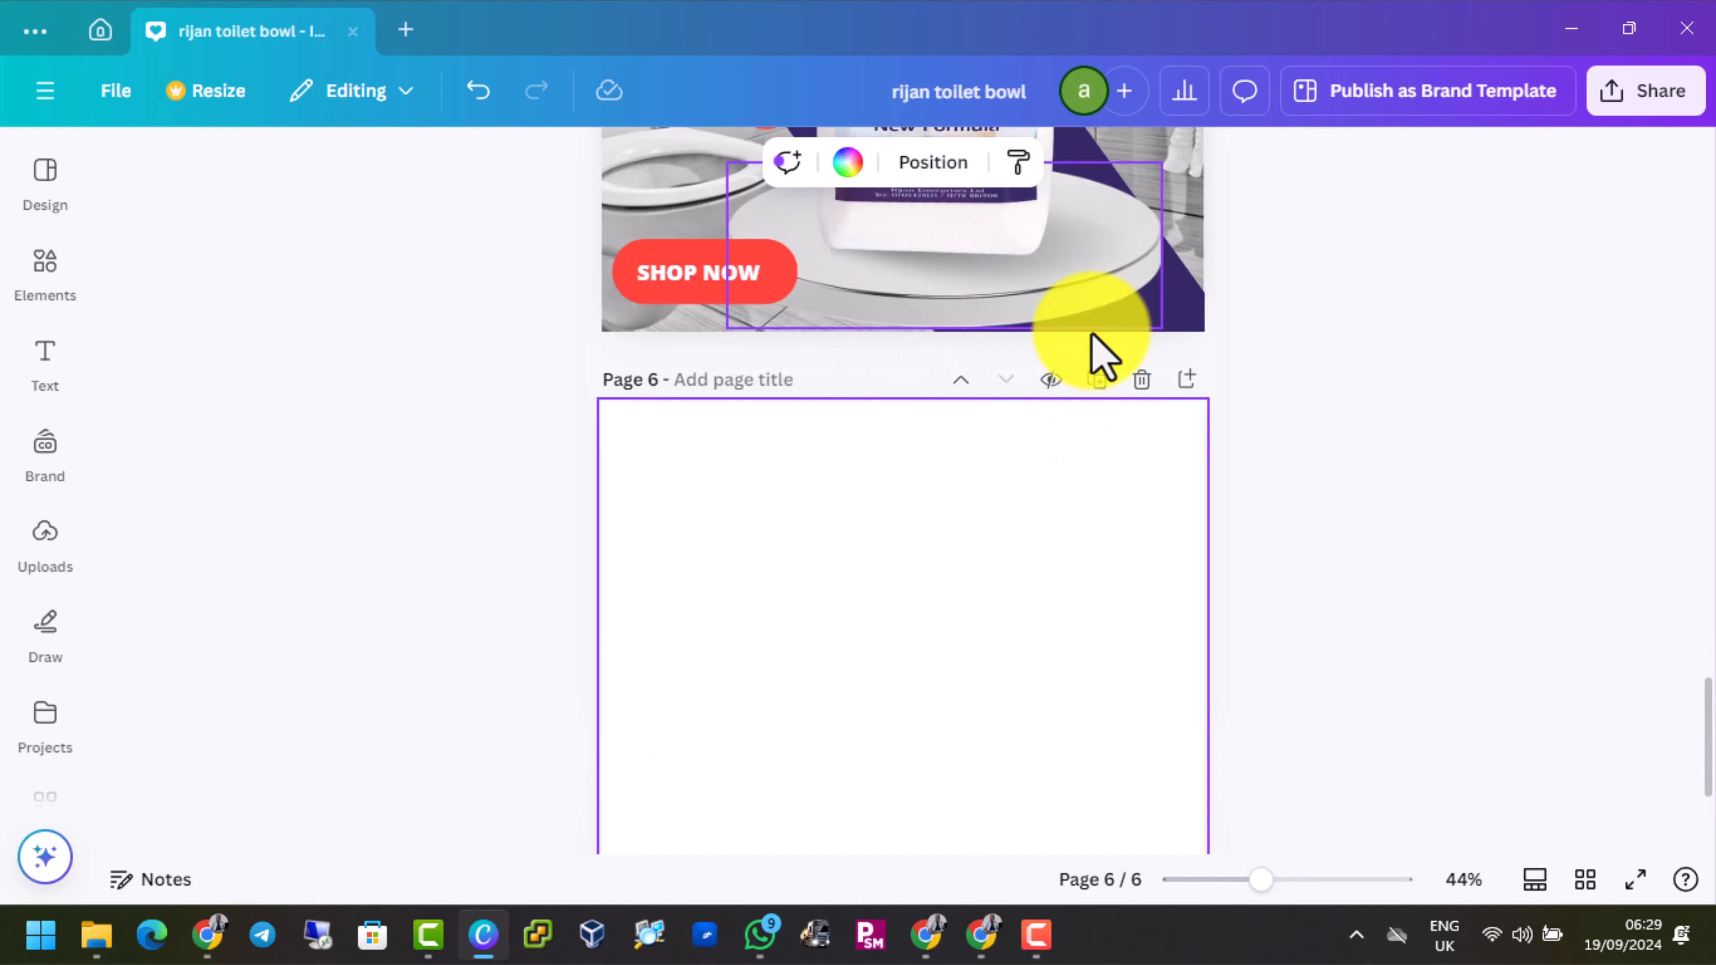
click(1139, 381)
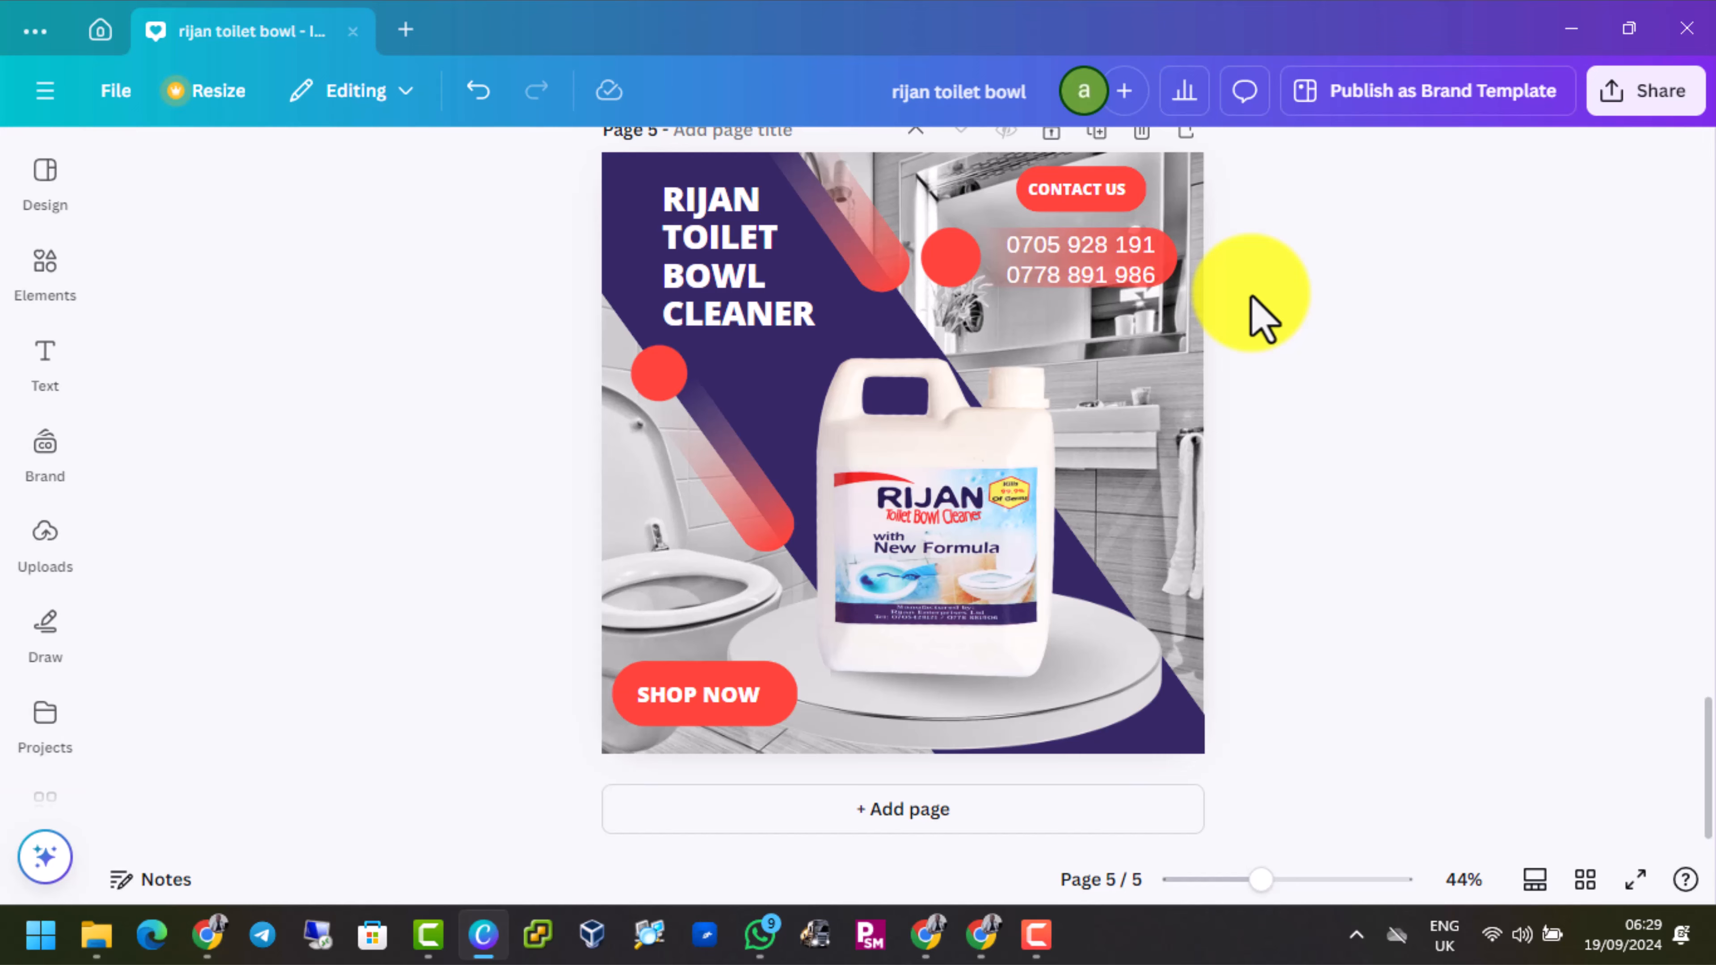
scroll(1257, 318, up, 2)
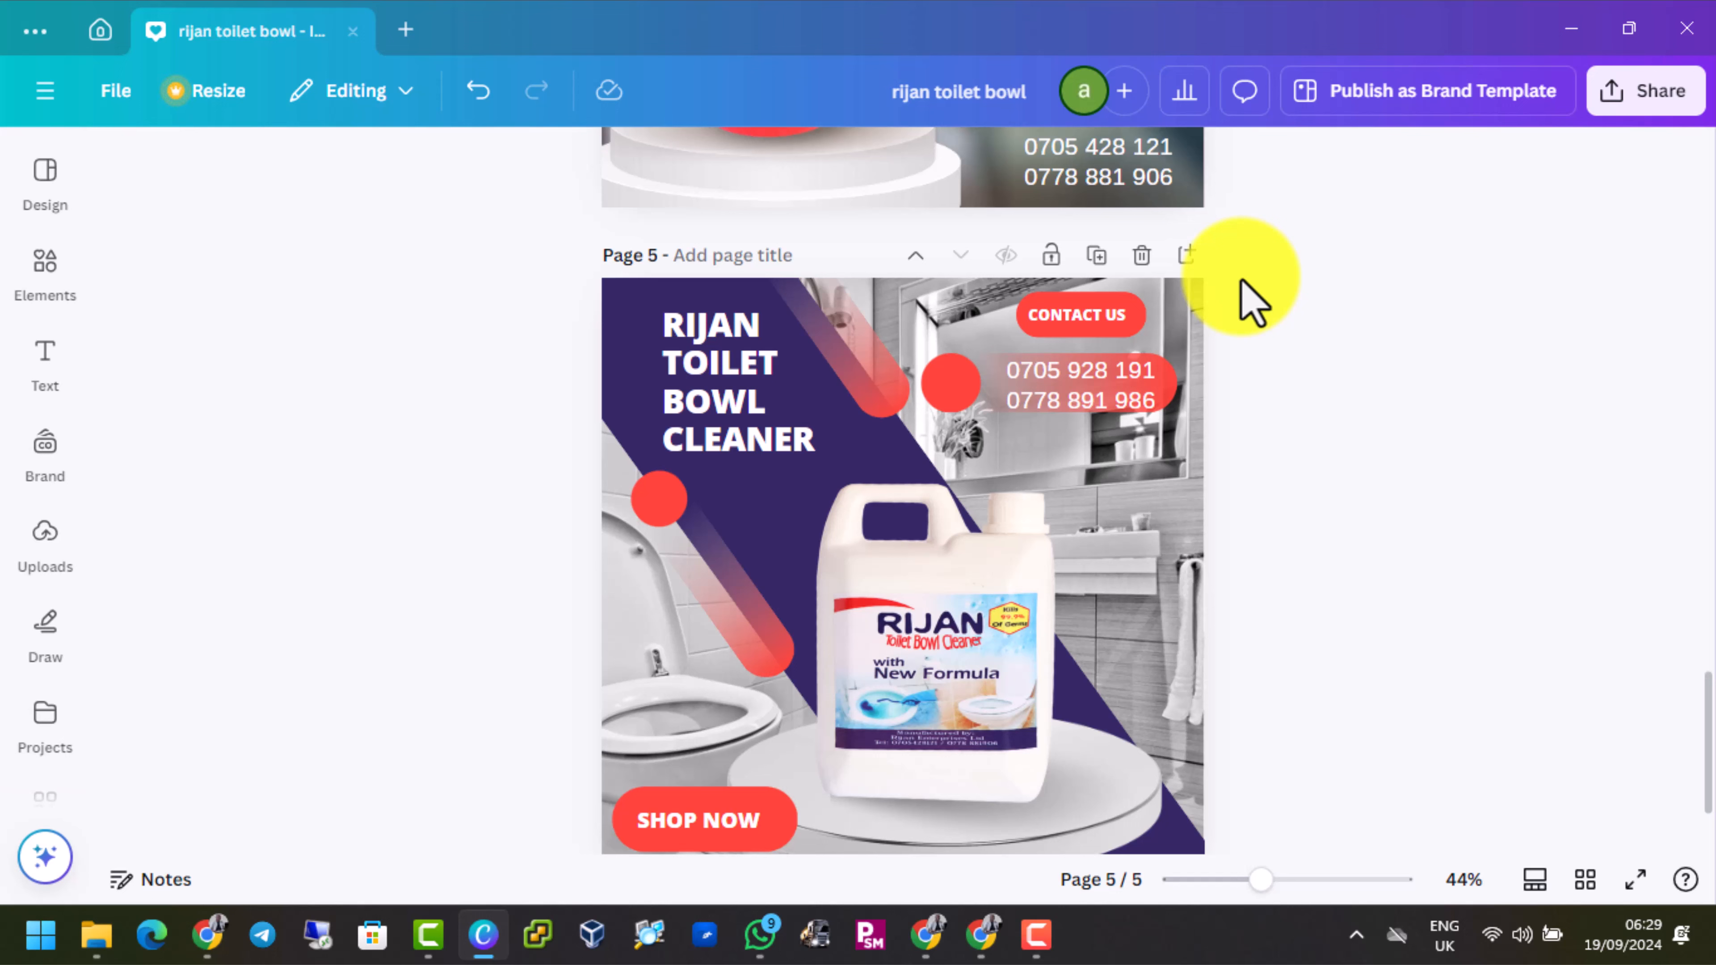
click(1184, 268)
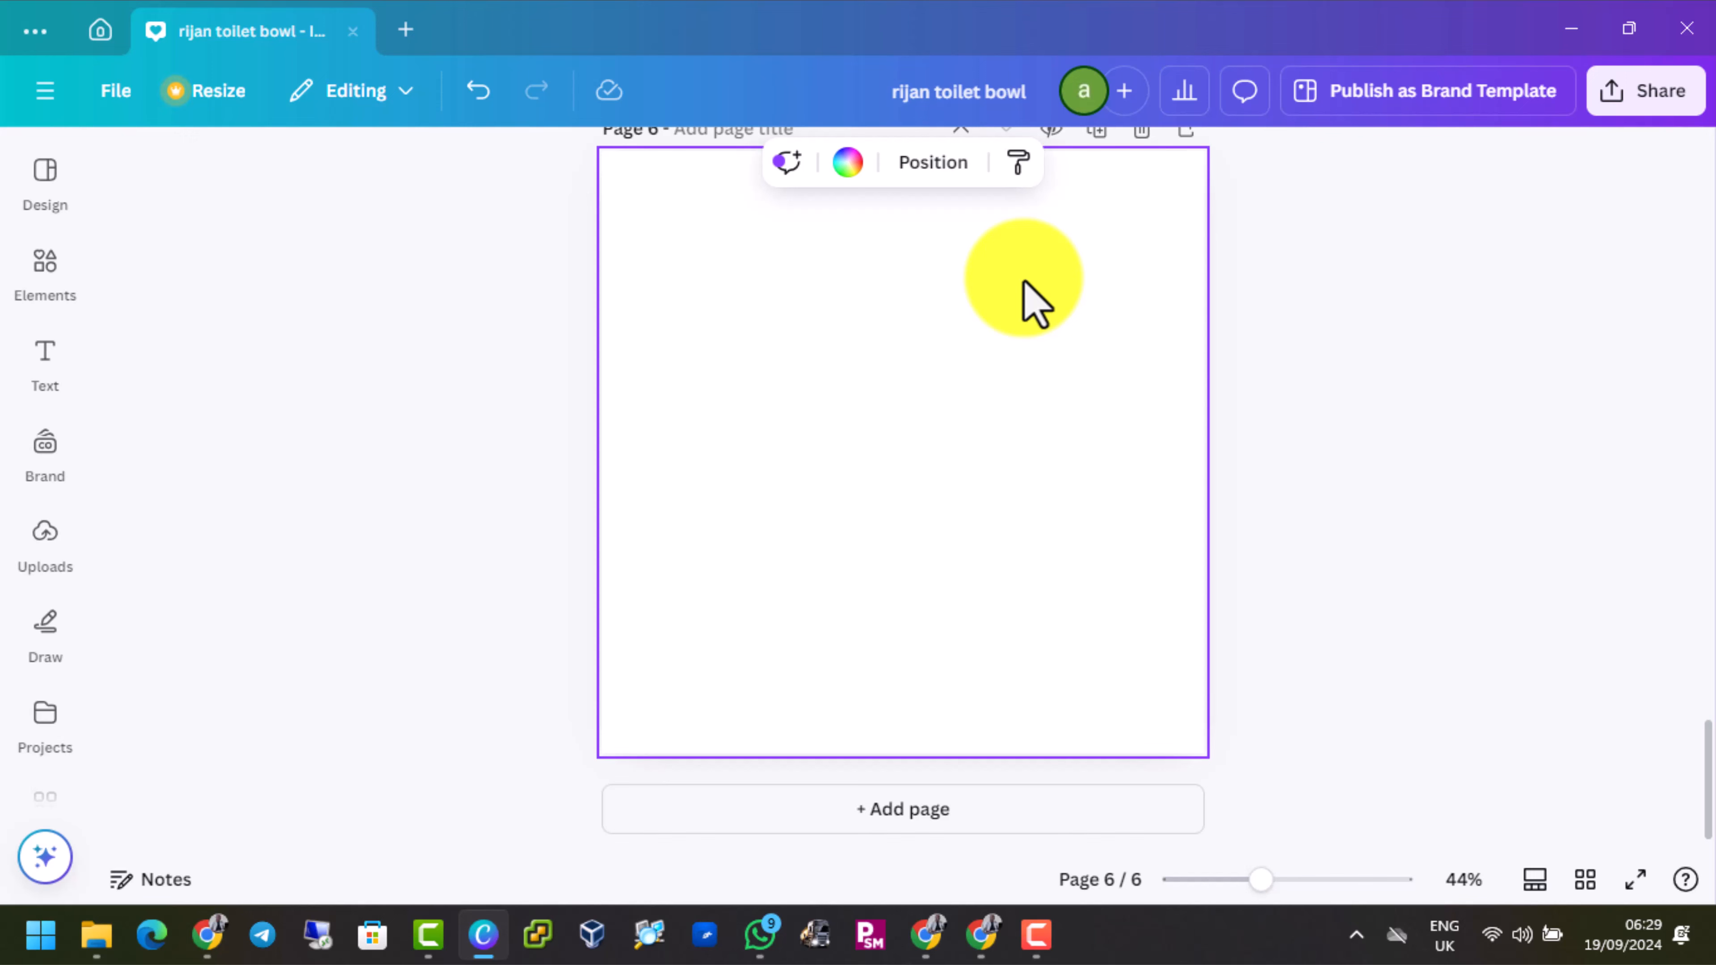
Search the elements library for "modern toilet"
click(34, 277)
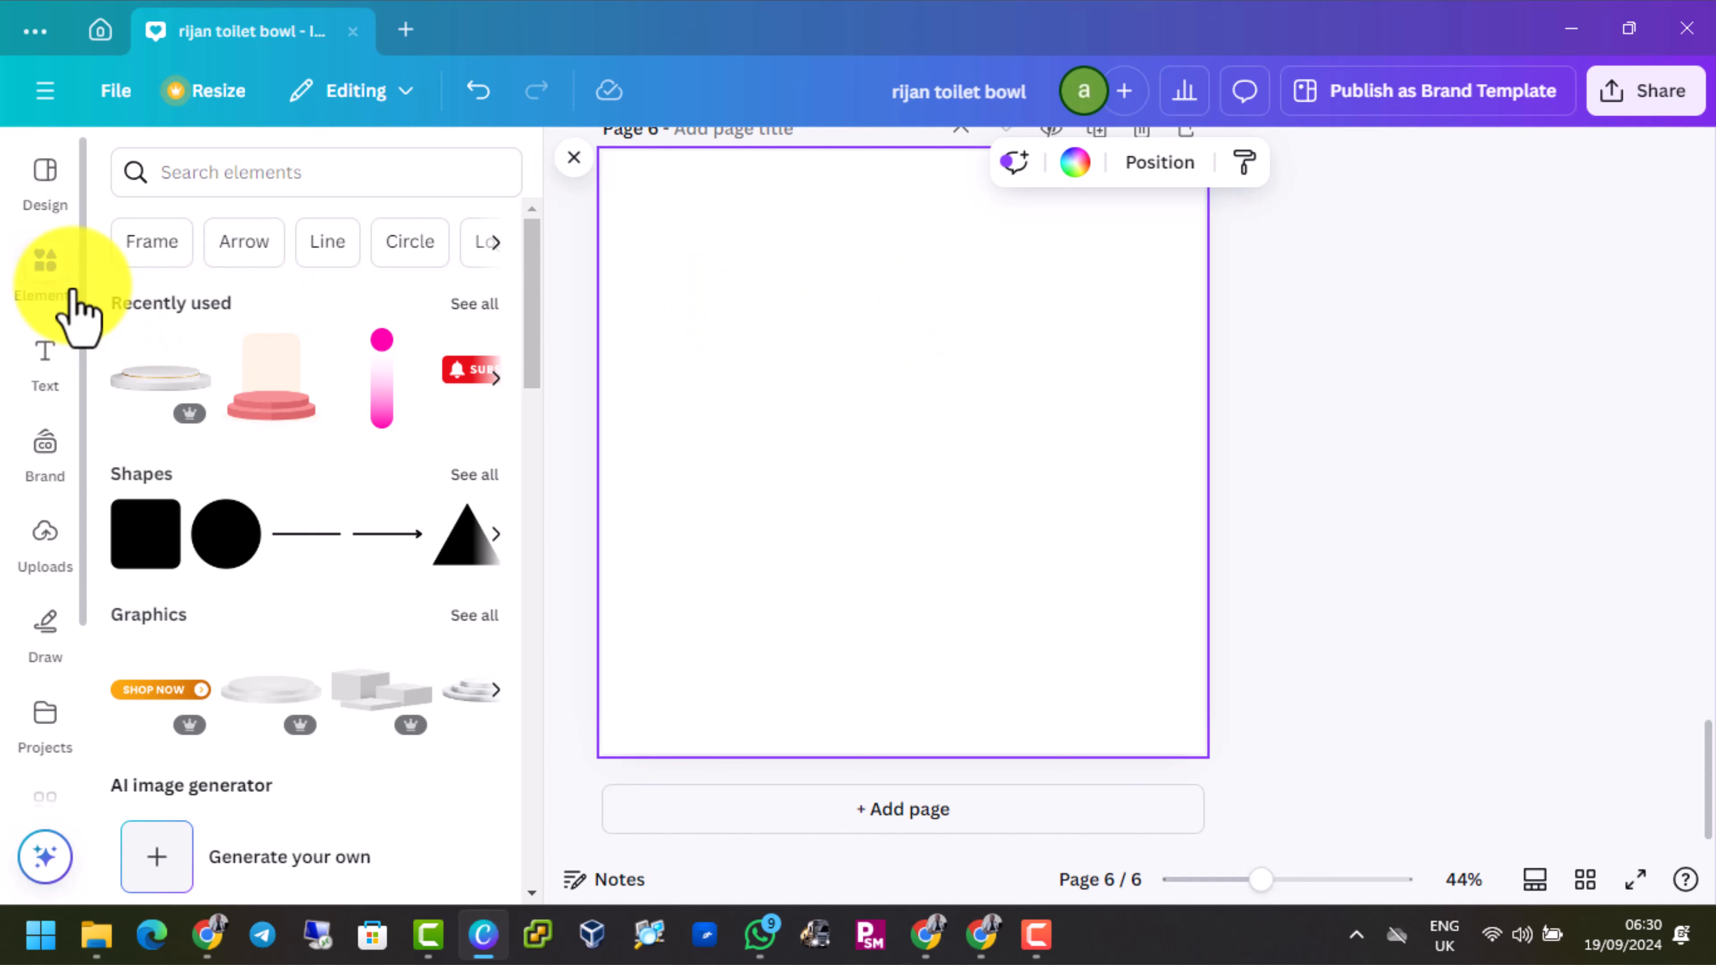
click(46, 271)
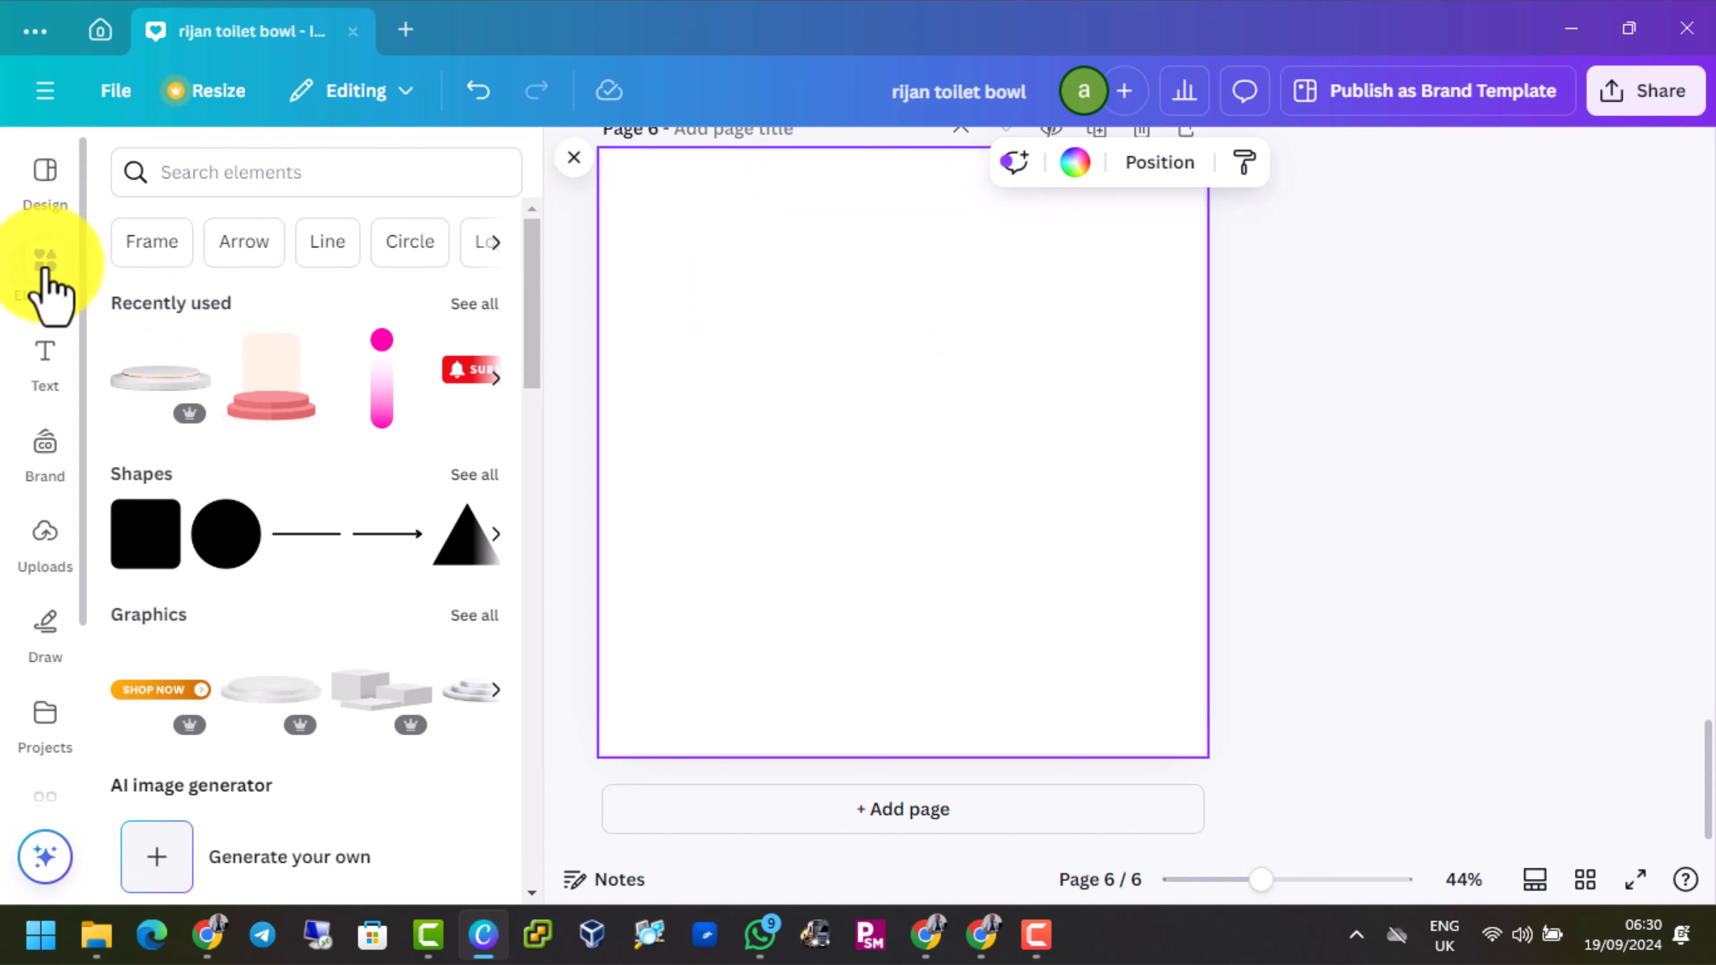
click(44, 269)
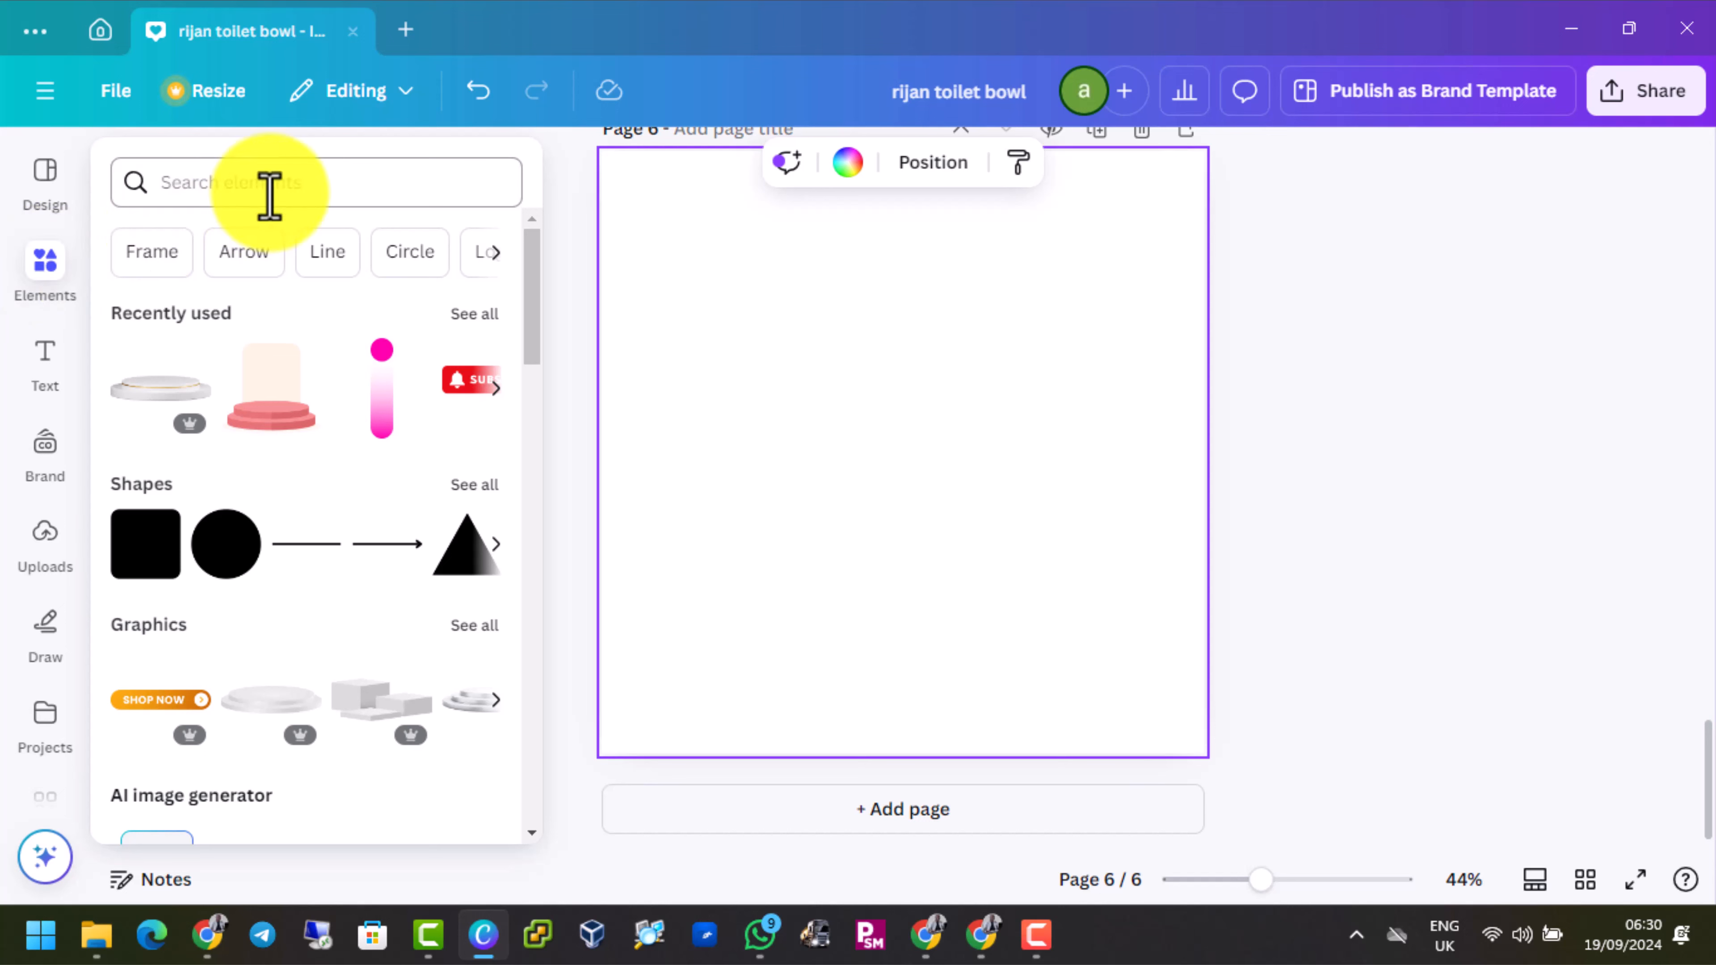
click(286, 181)
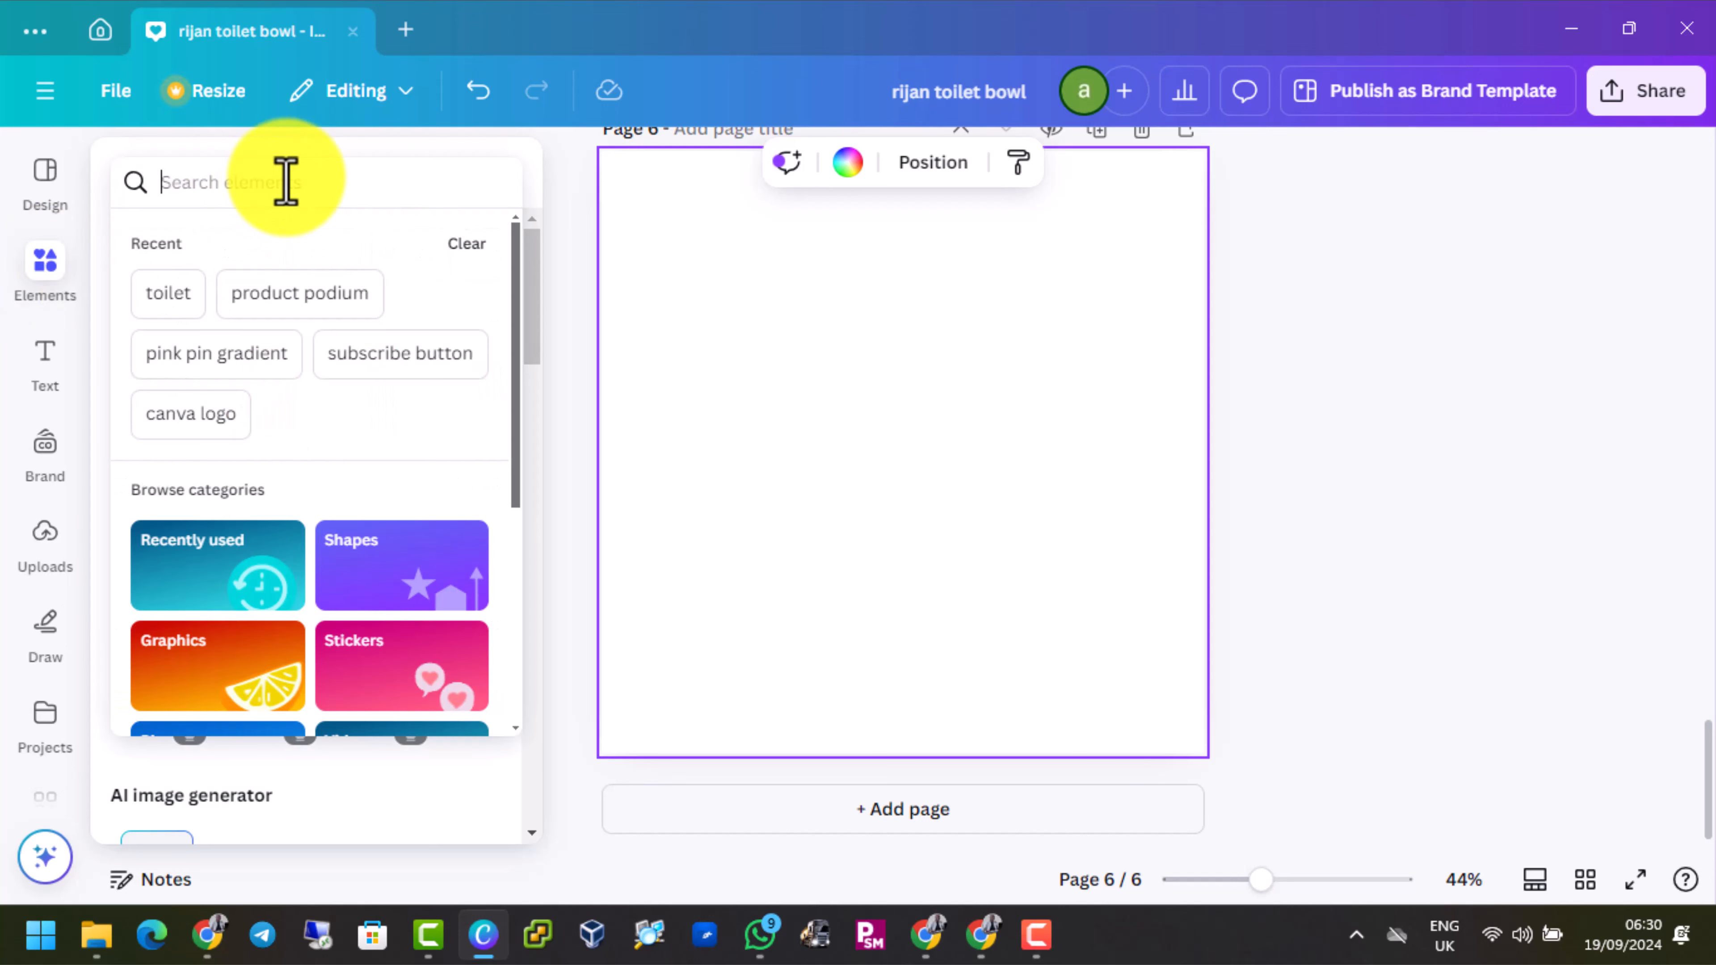
click(286, 181)
text(modern)
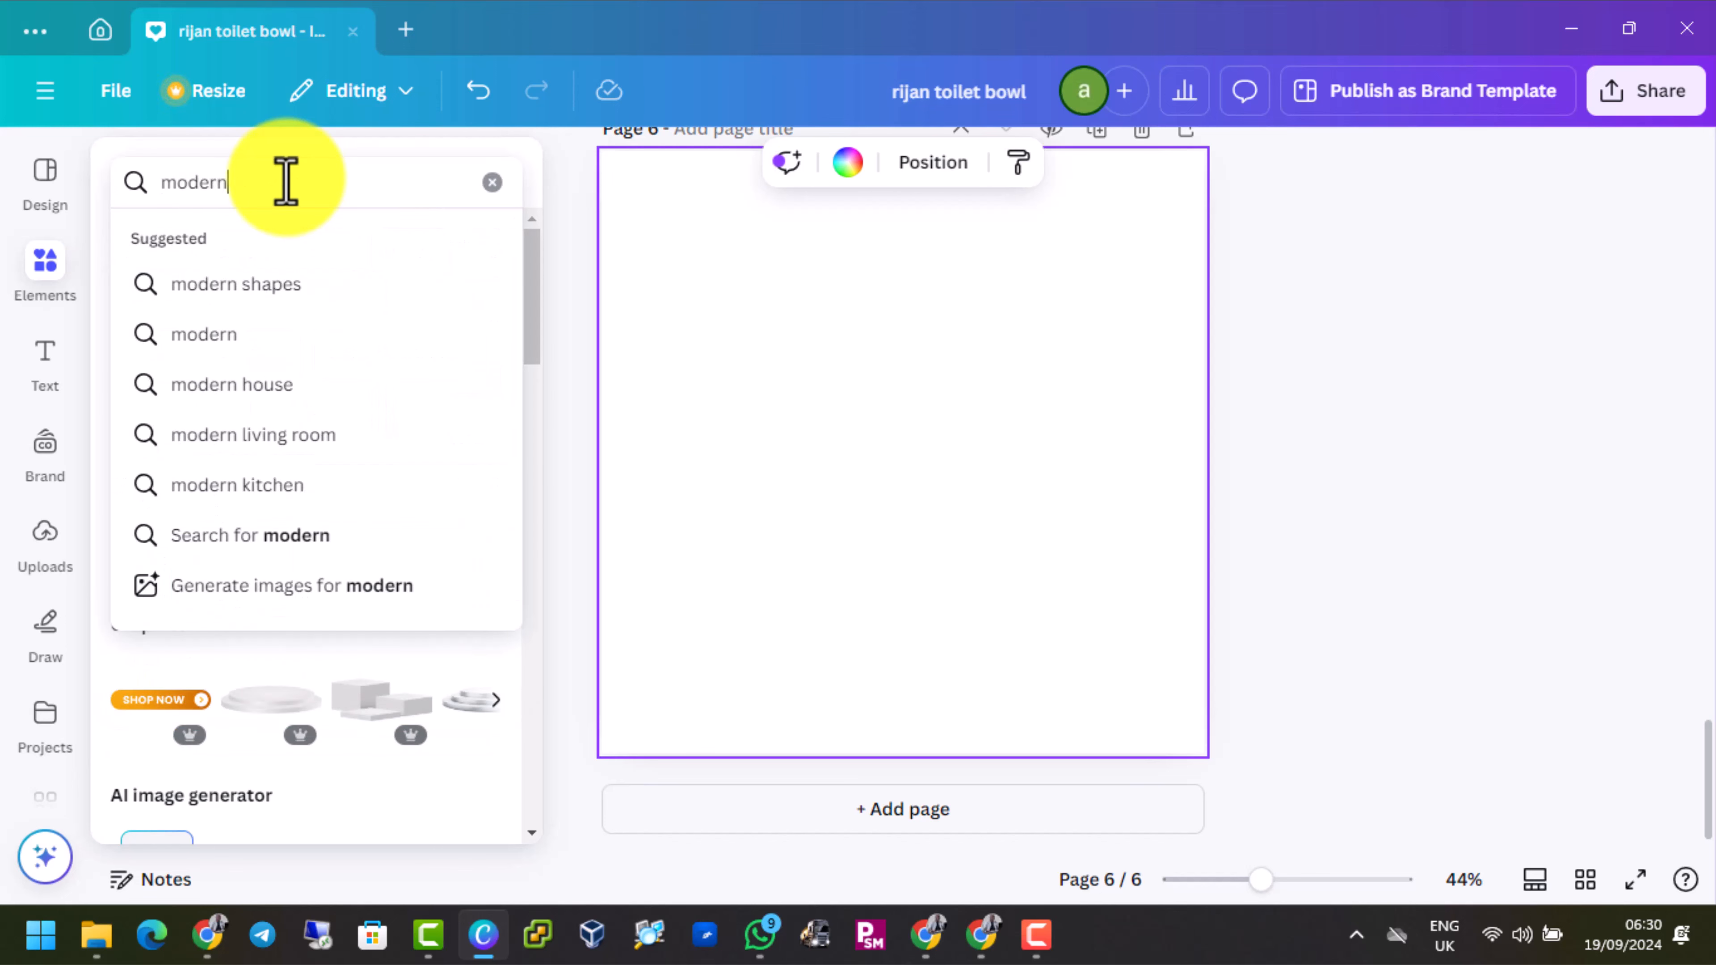
text( toil)
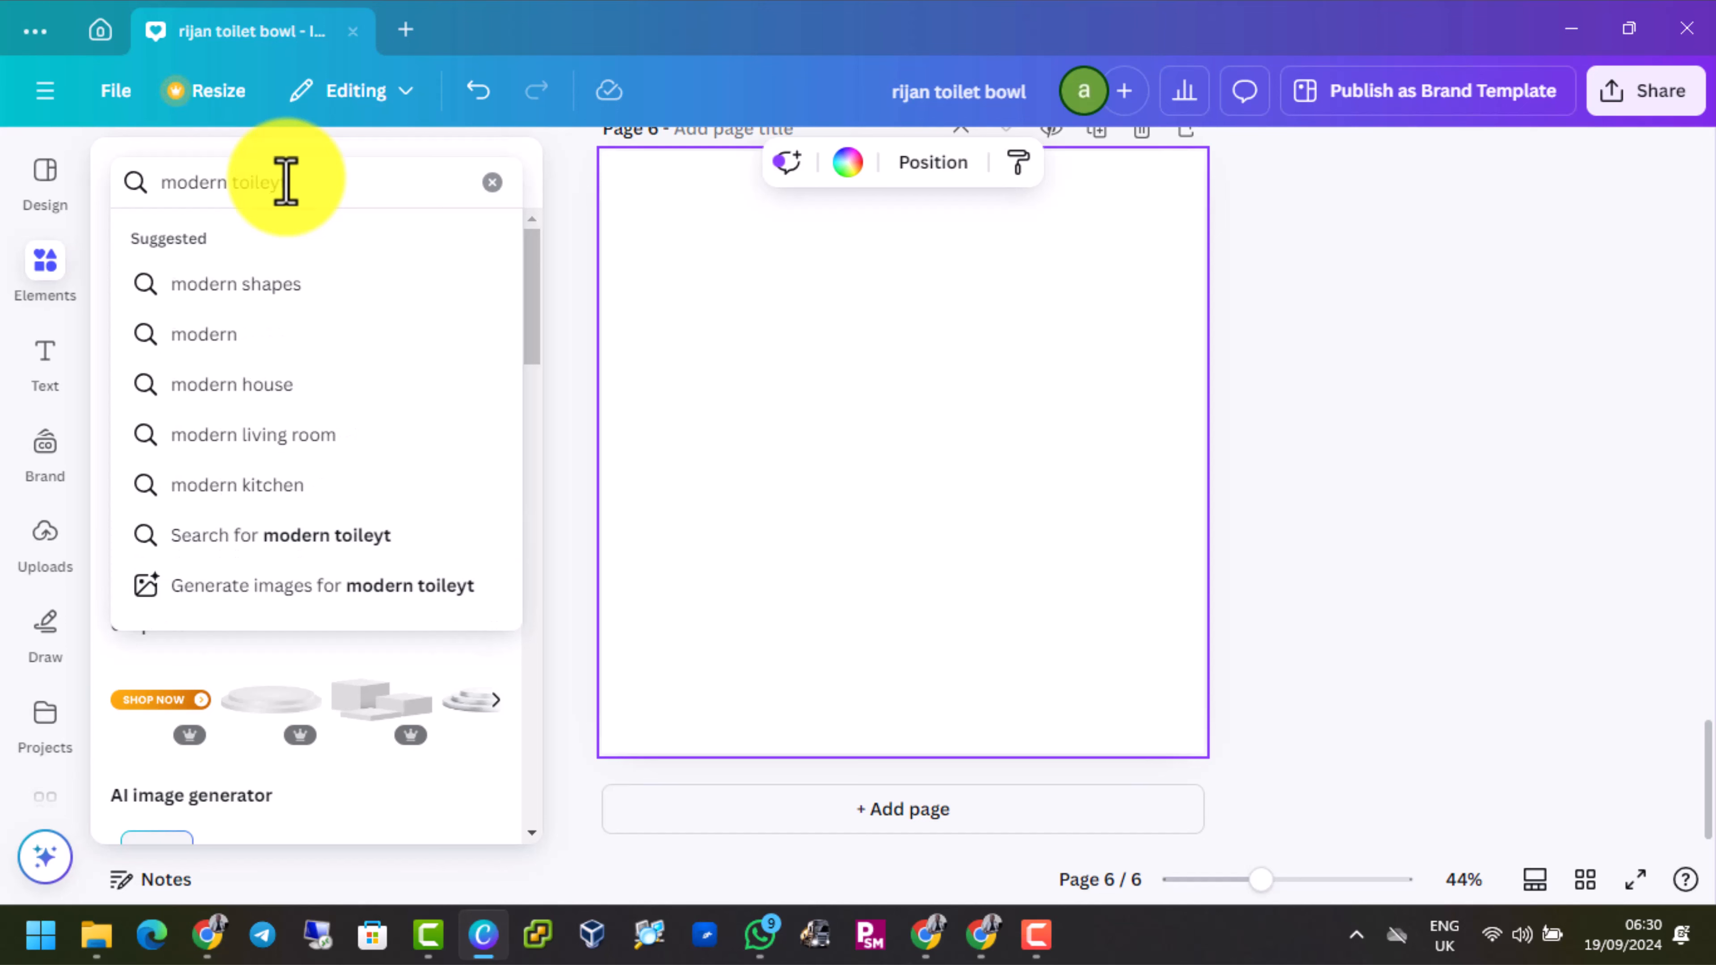
text(et)
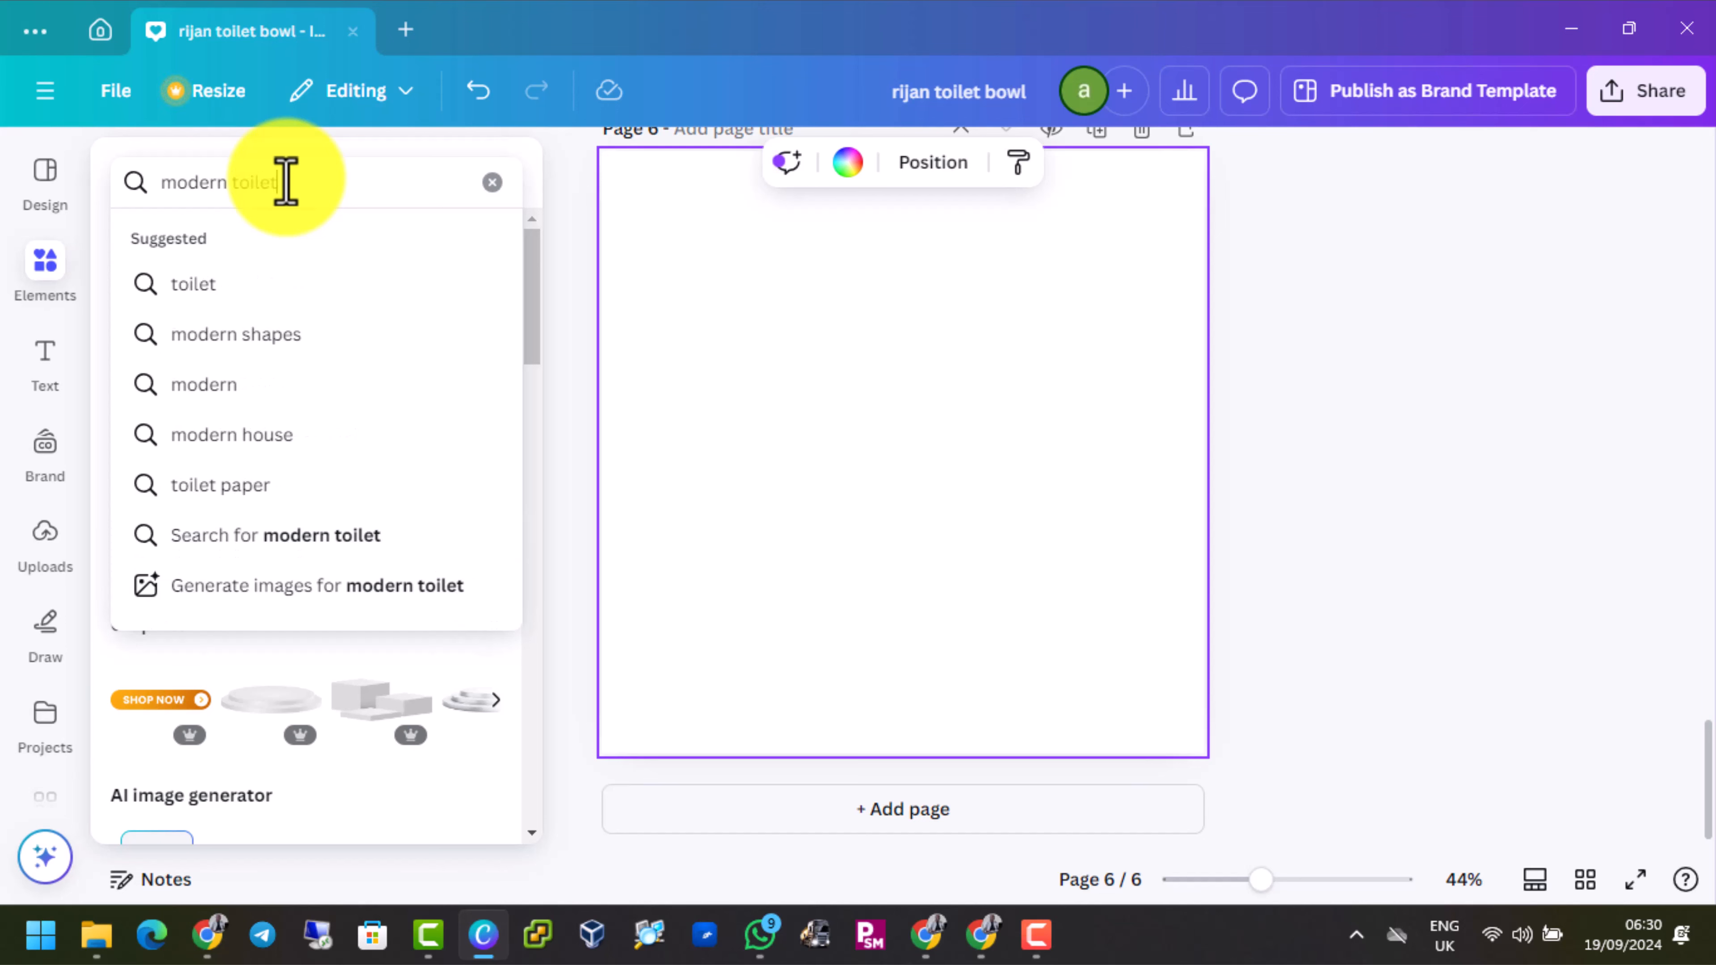
key(Return)
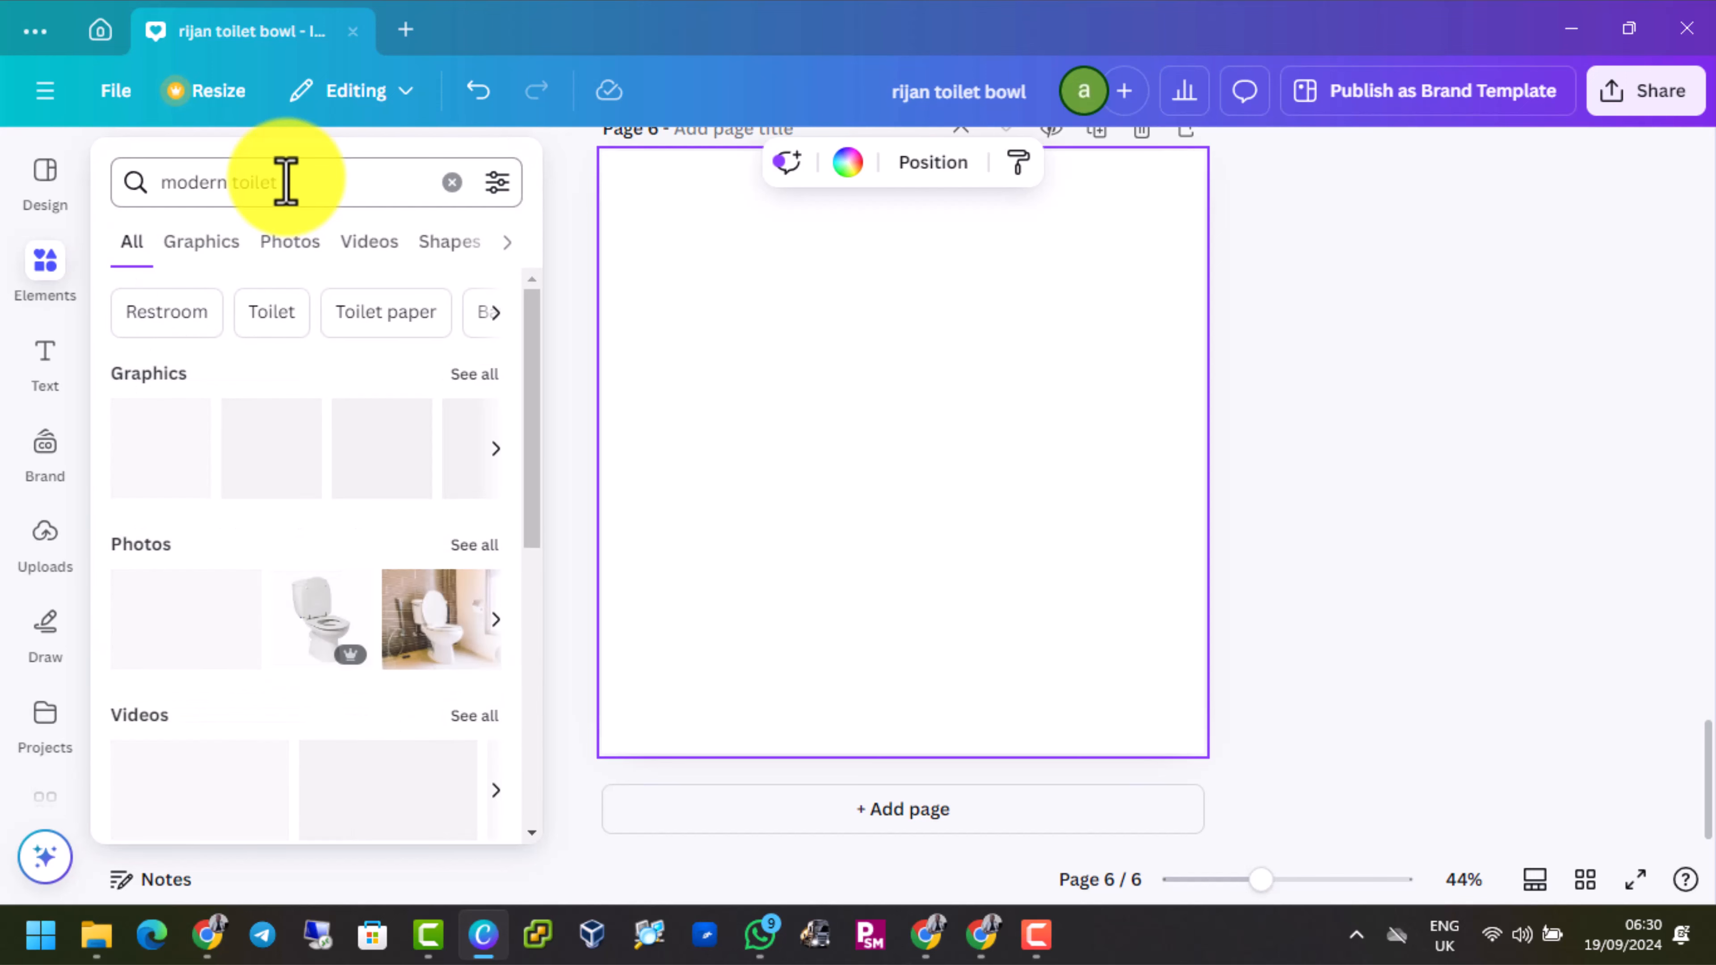
Limit the results to photos and insert the white-tiled bathroom photo with the washbasin and grey wall on page 6
click(208, 248)
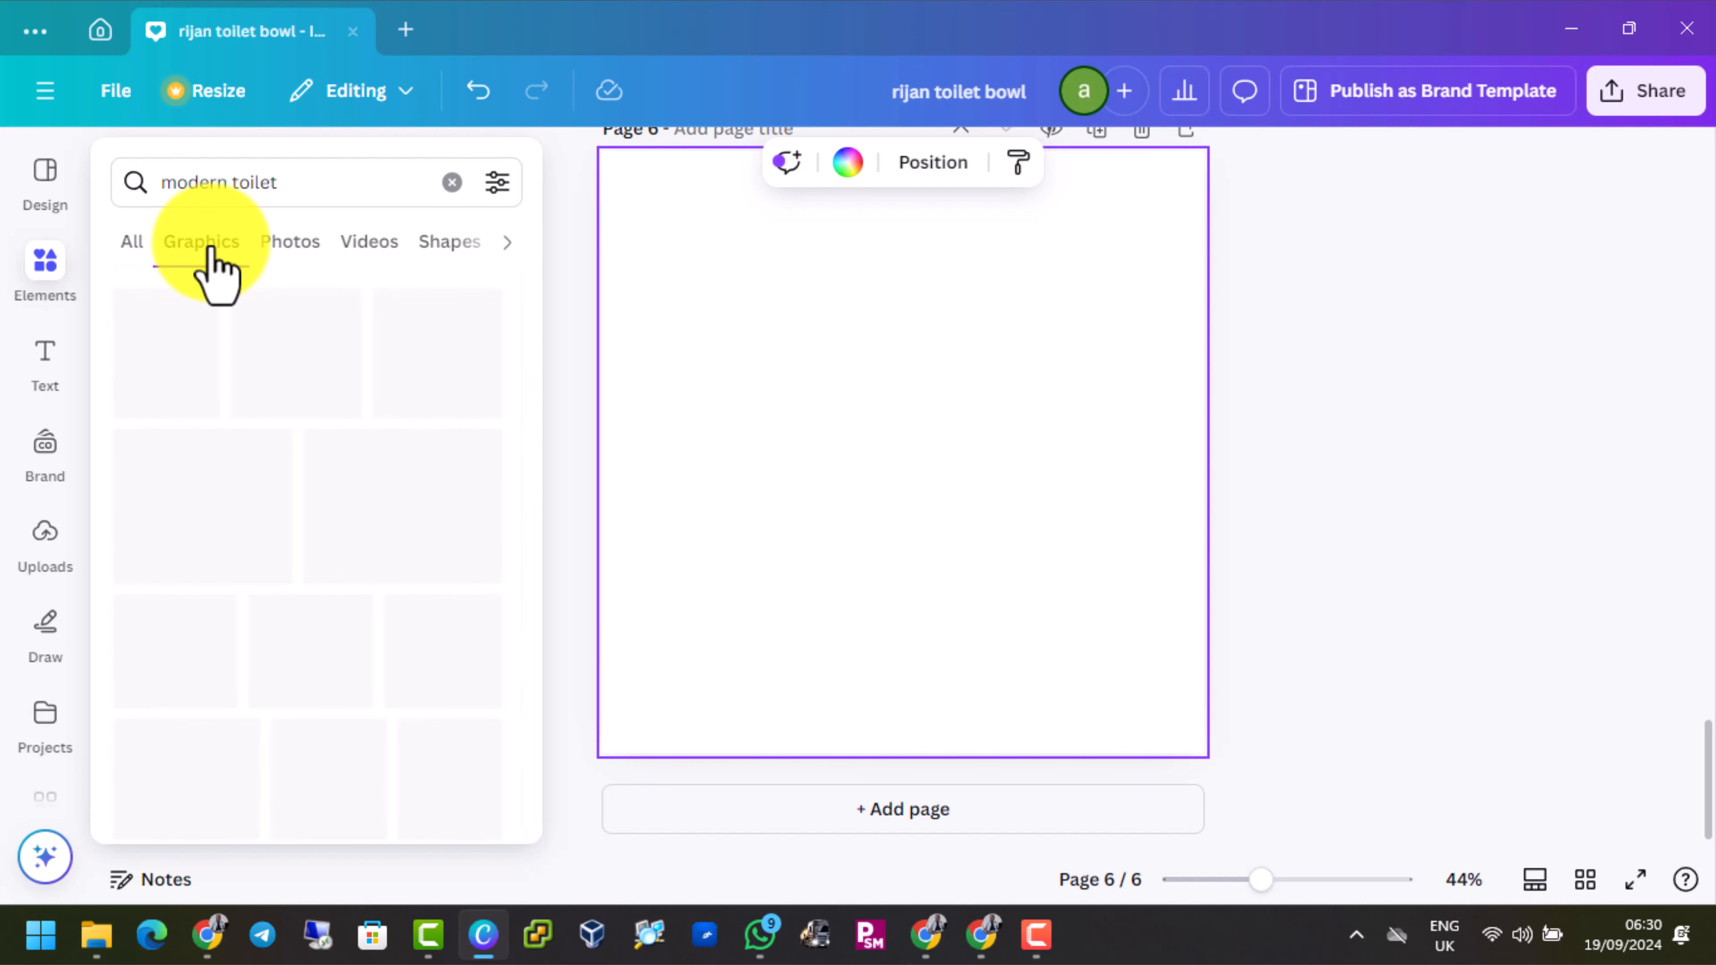
click(317, 267)
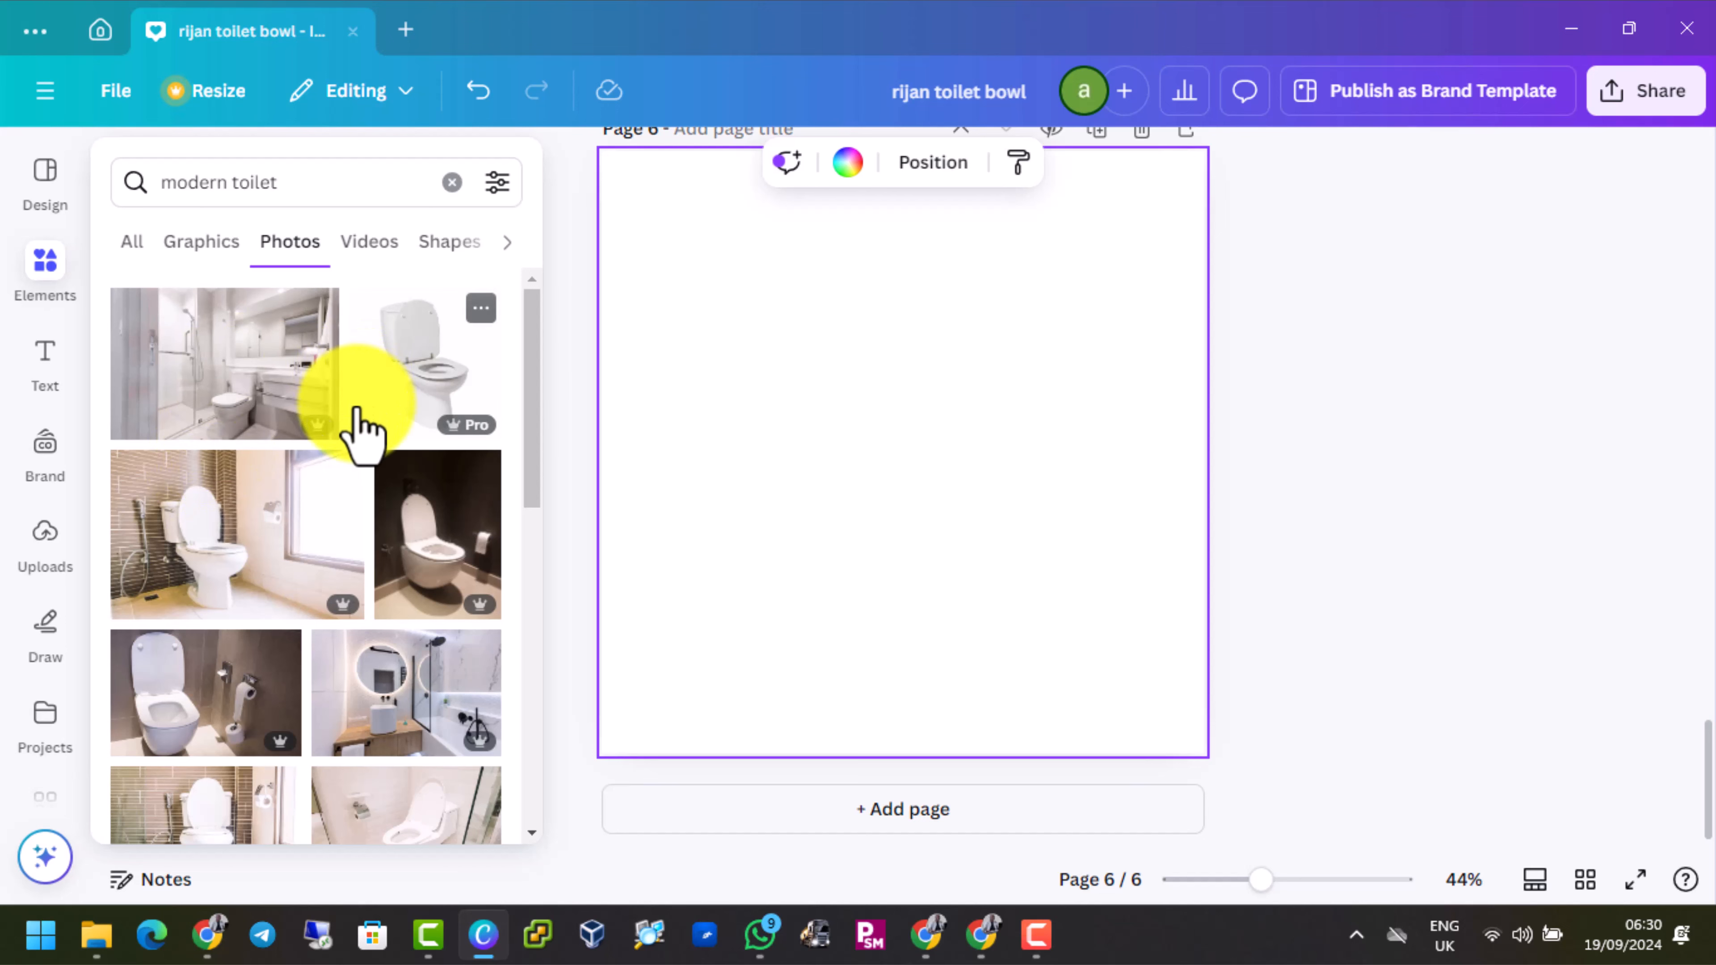
scroll(357, 428, down, 4)
scroll(356, 427, down, 8)
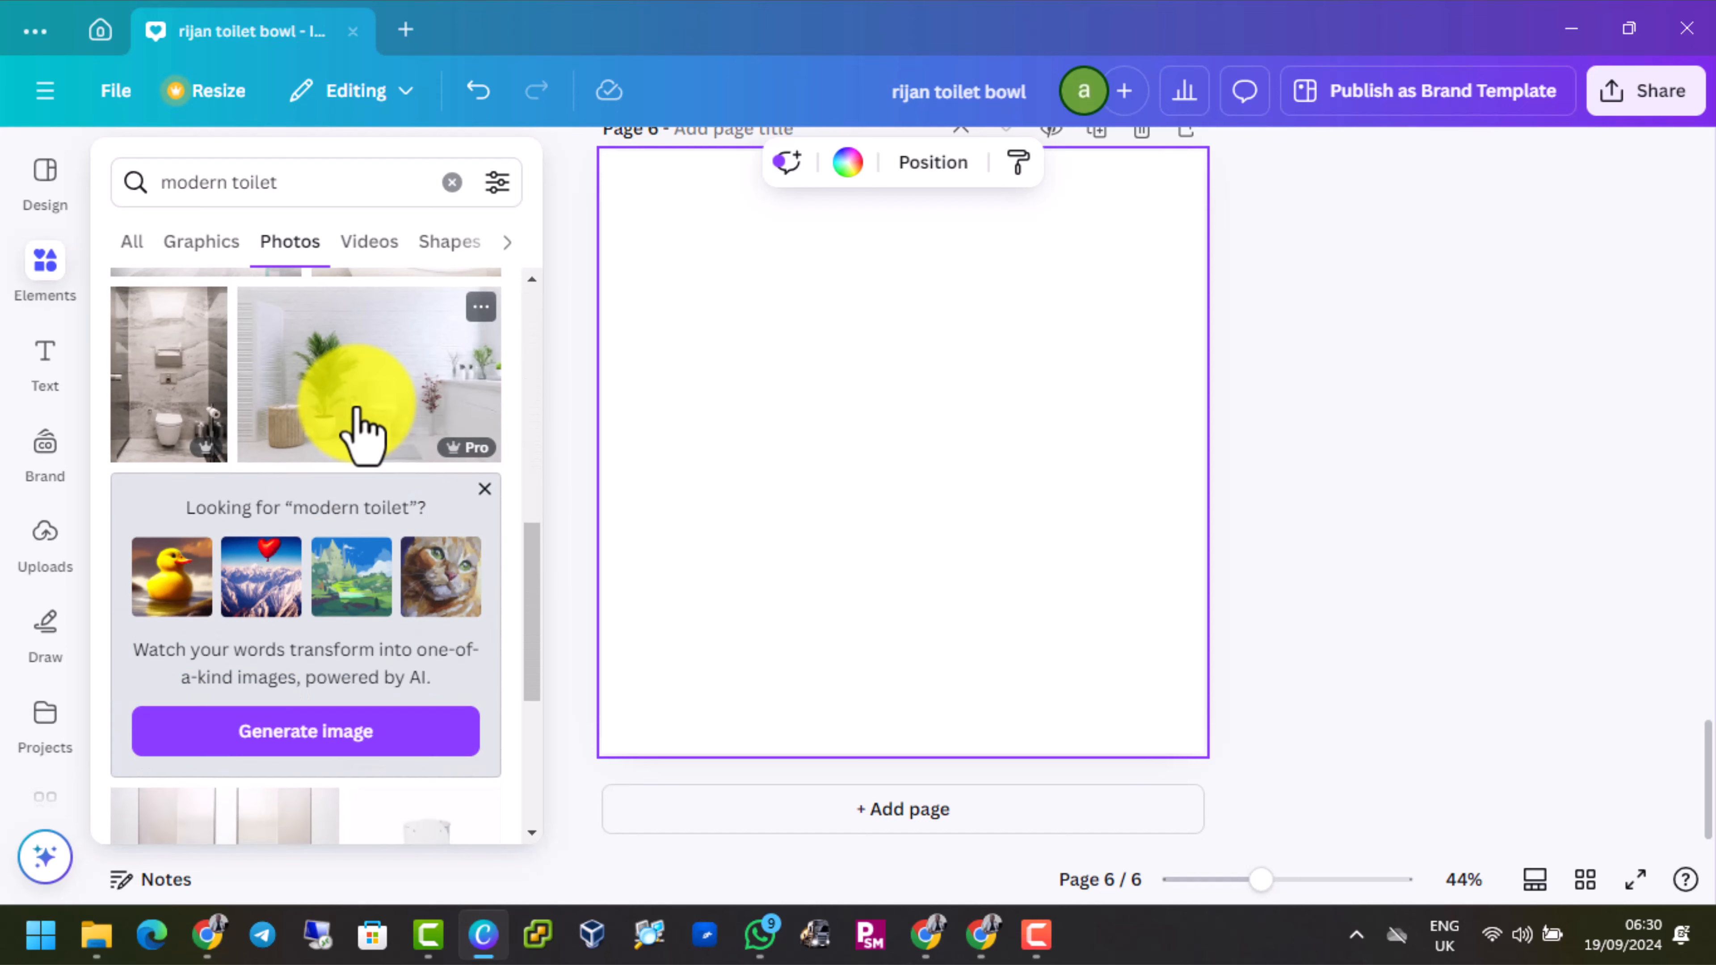
scroll(361, 436, down, 2)
scroll(362, 436, down, 4)
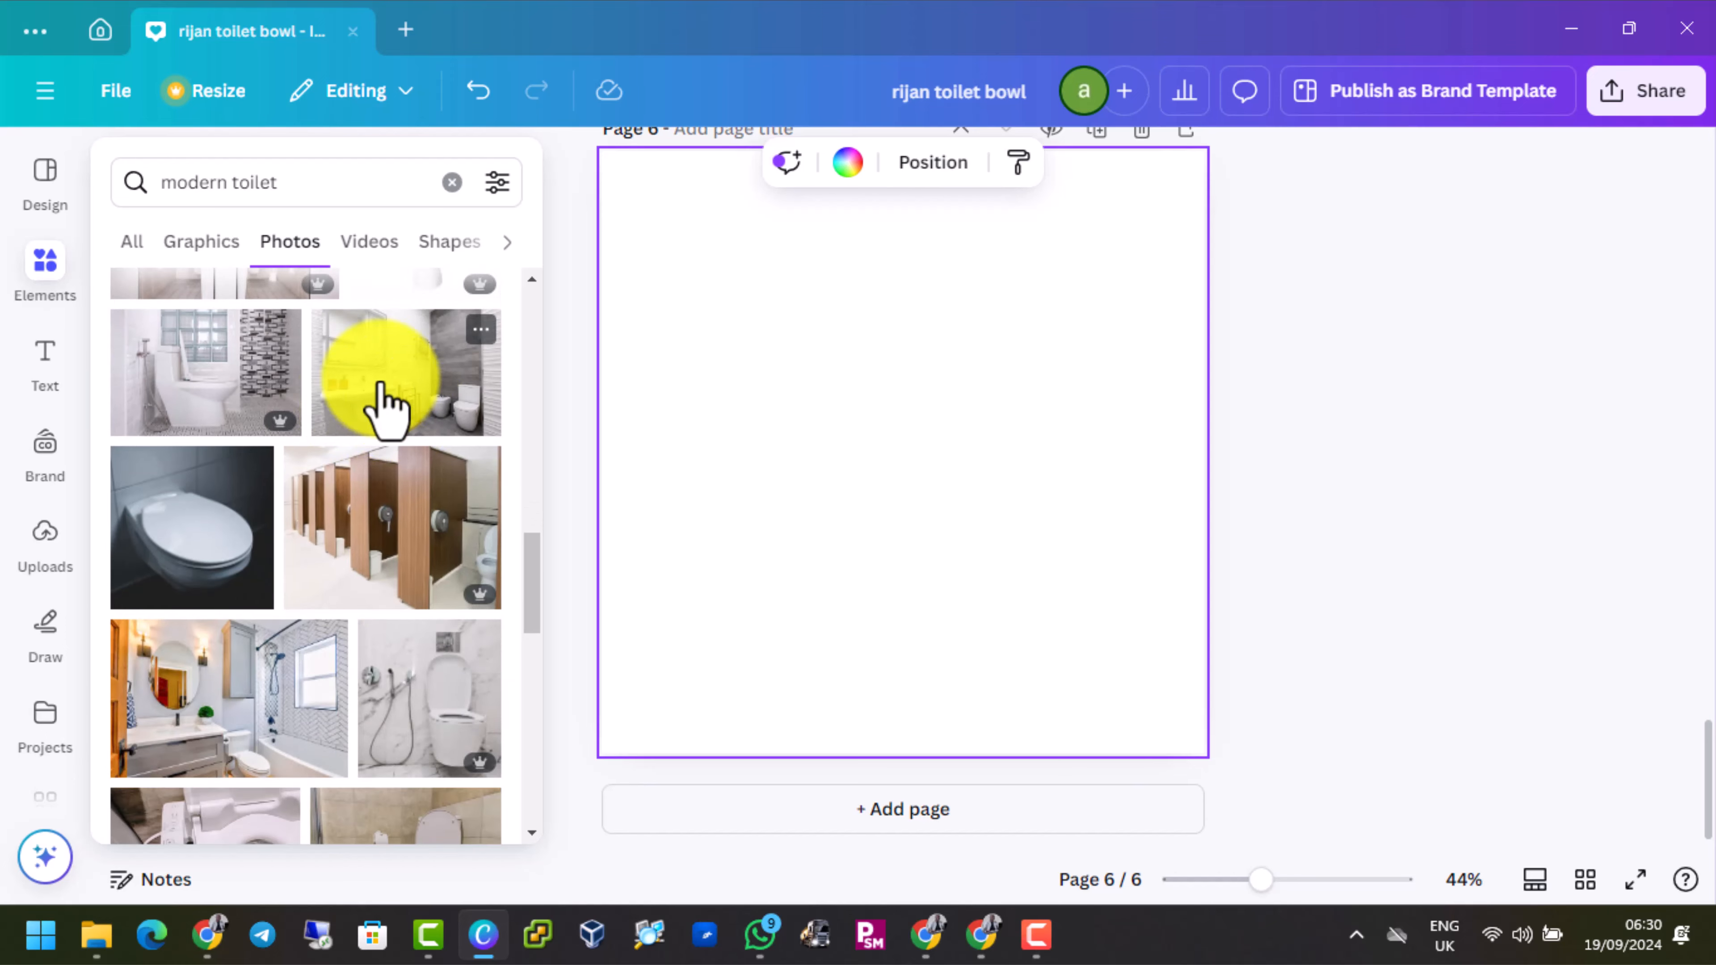
click(392, 406)
click(977, 436)
Set the inserted bathroom photo as the background of page 6
scroll(985, 460, up, 3)
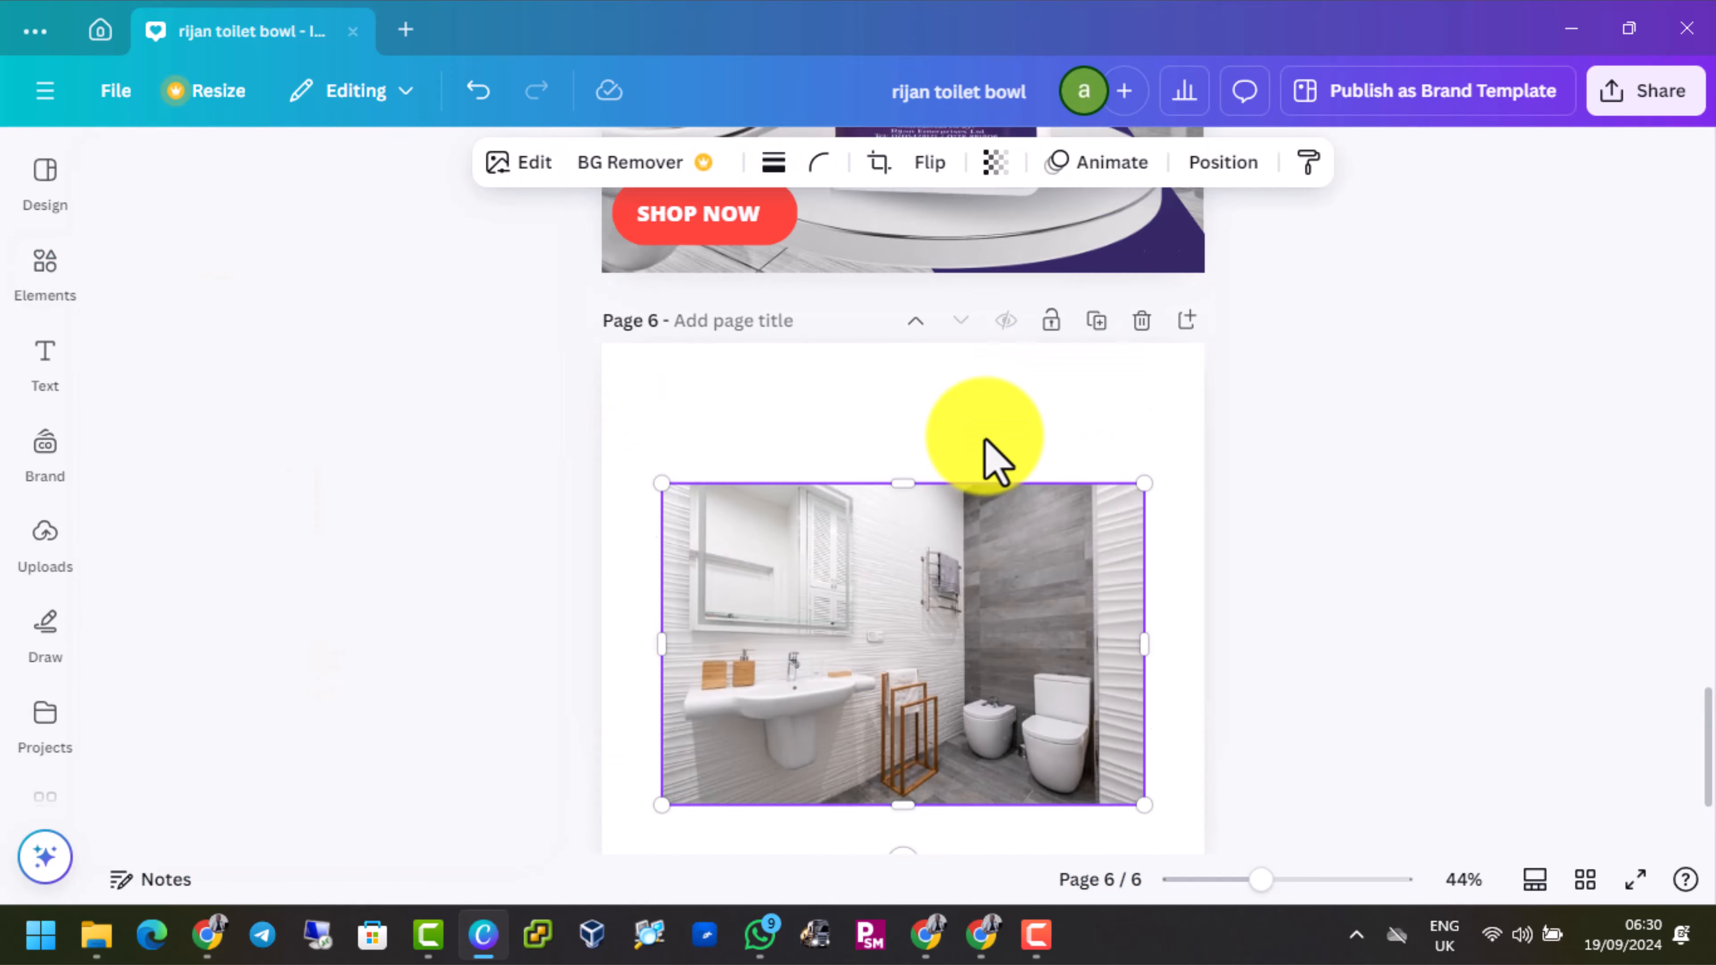
scroll(984, 460, down, 3)
scroll(804, 414, up, 2)
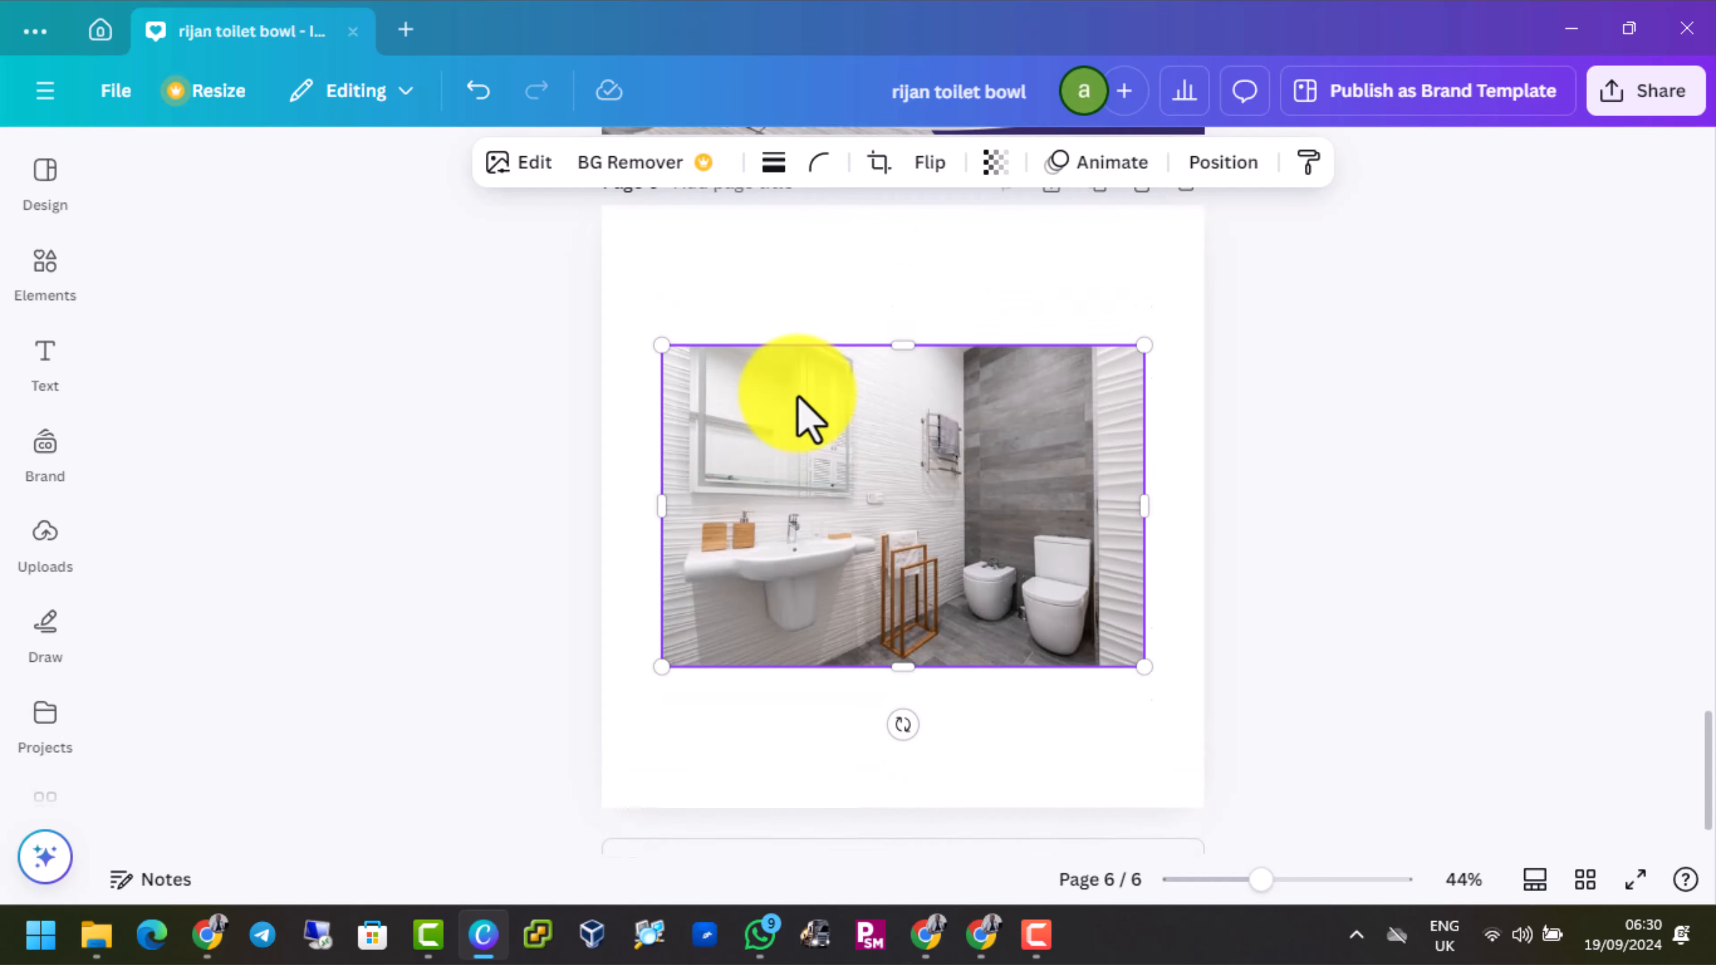
scroll(851, 460, down, 2)
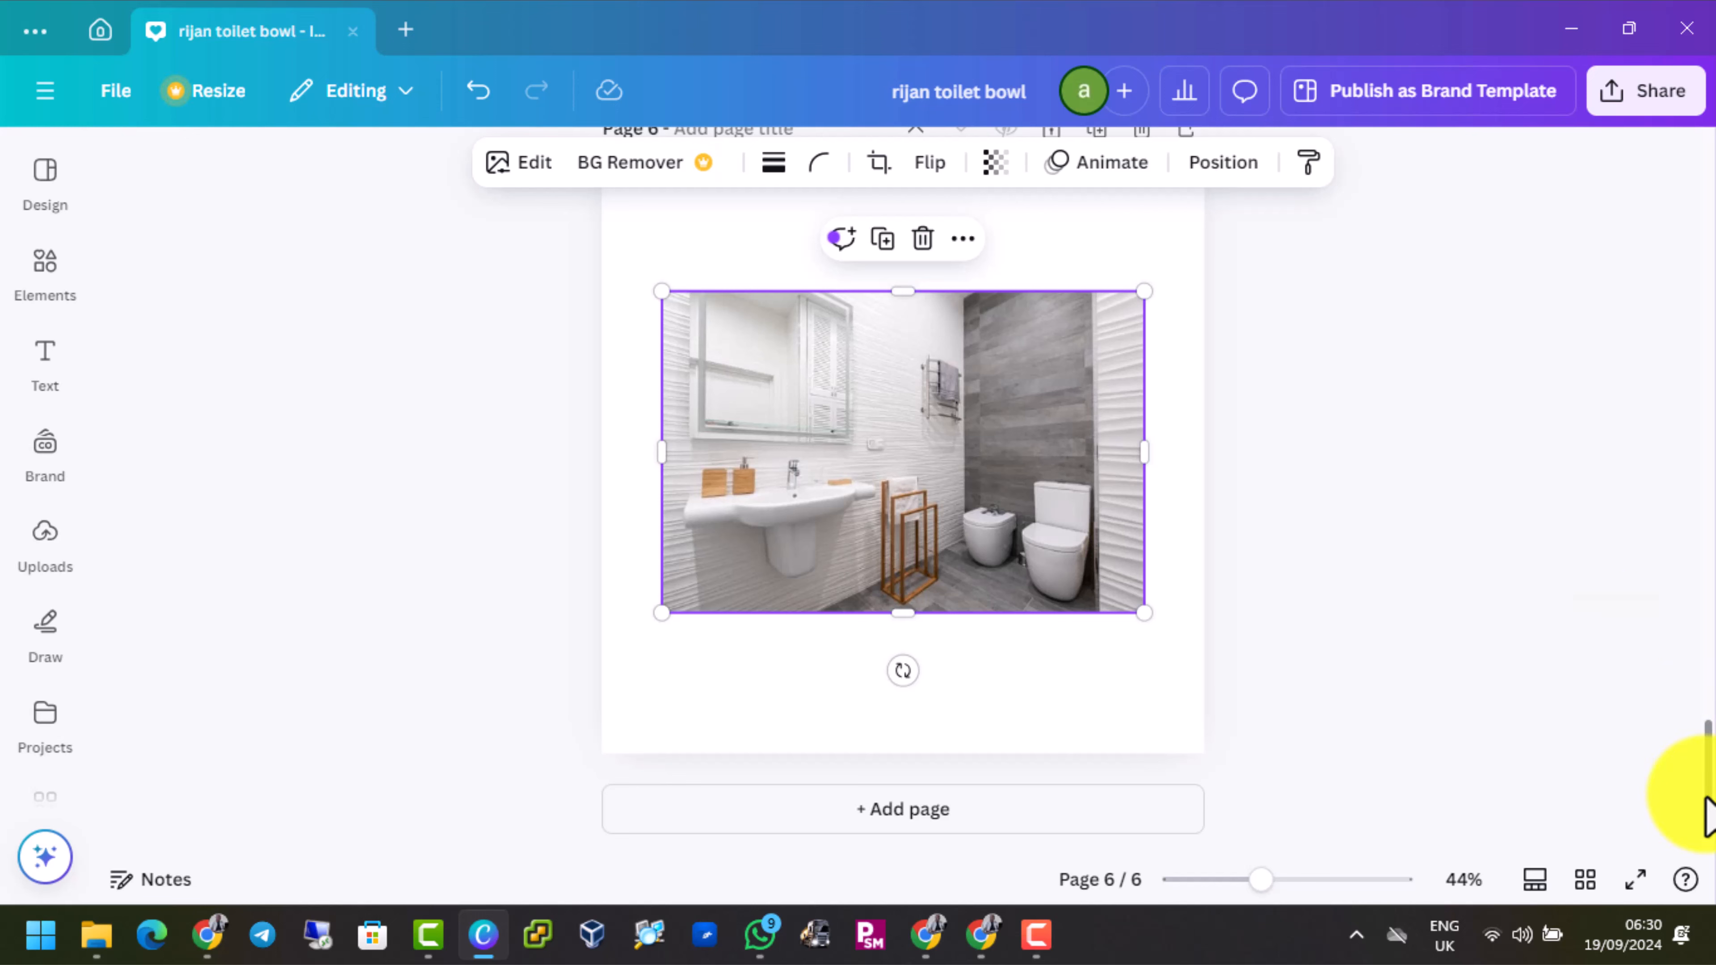
scroll(1699, 792, up, 1)
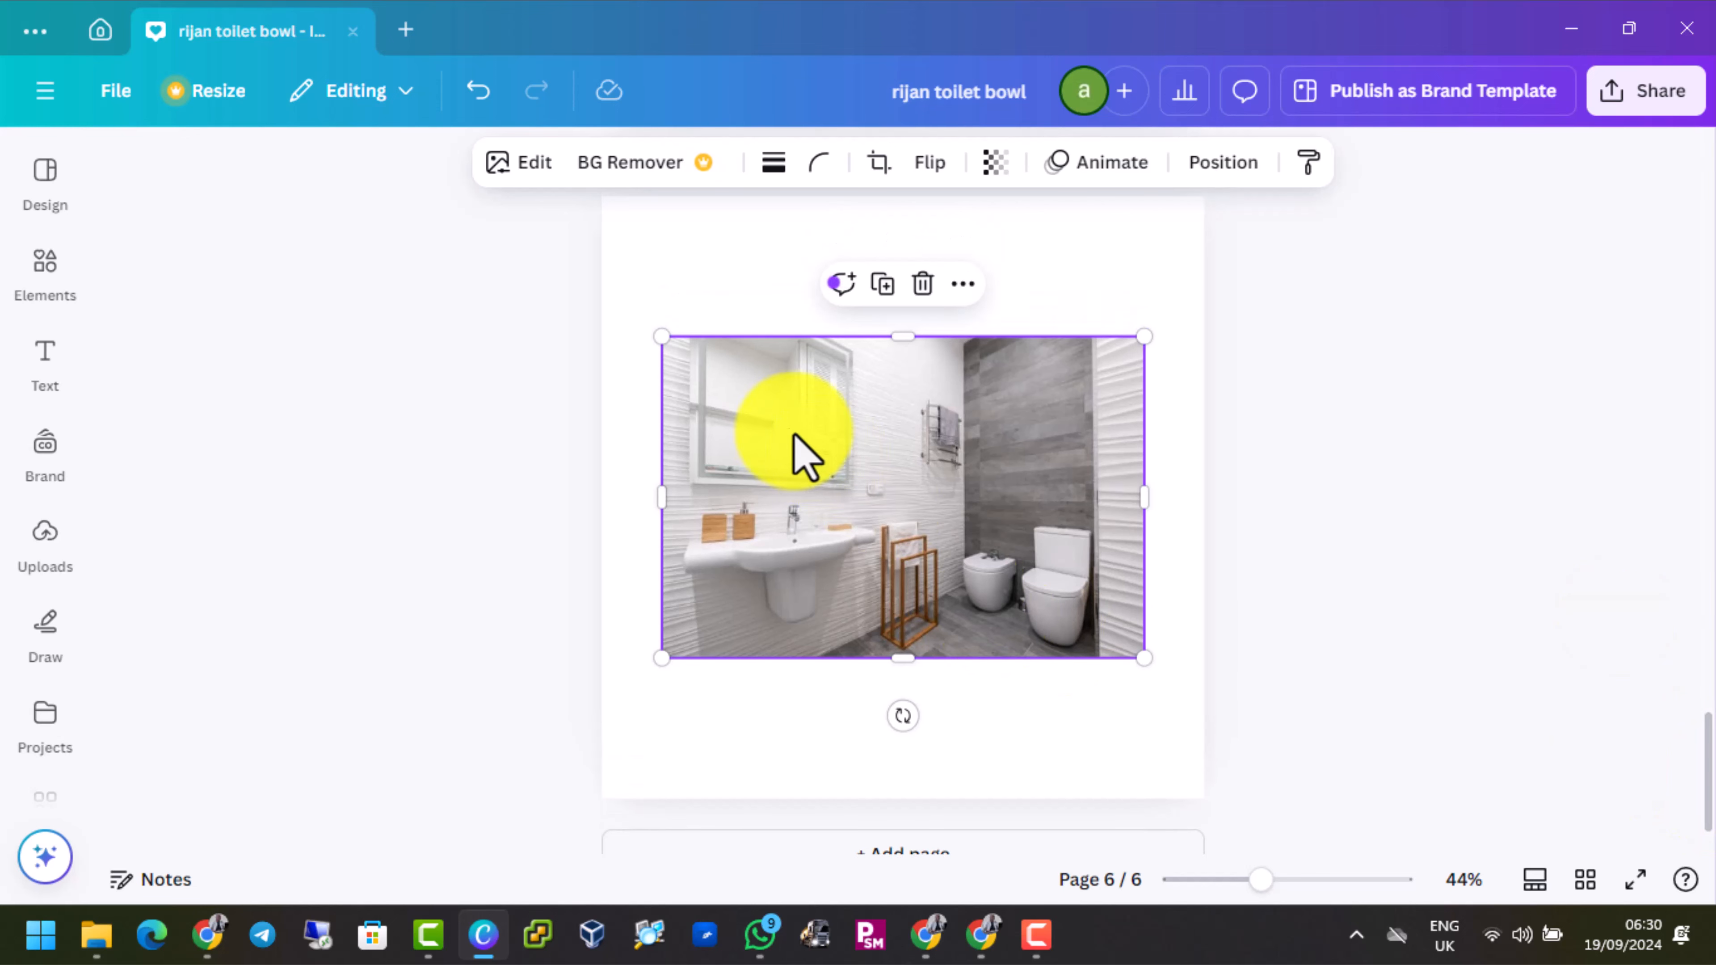
right_click(743, 415)
mouse_move(743, 409)
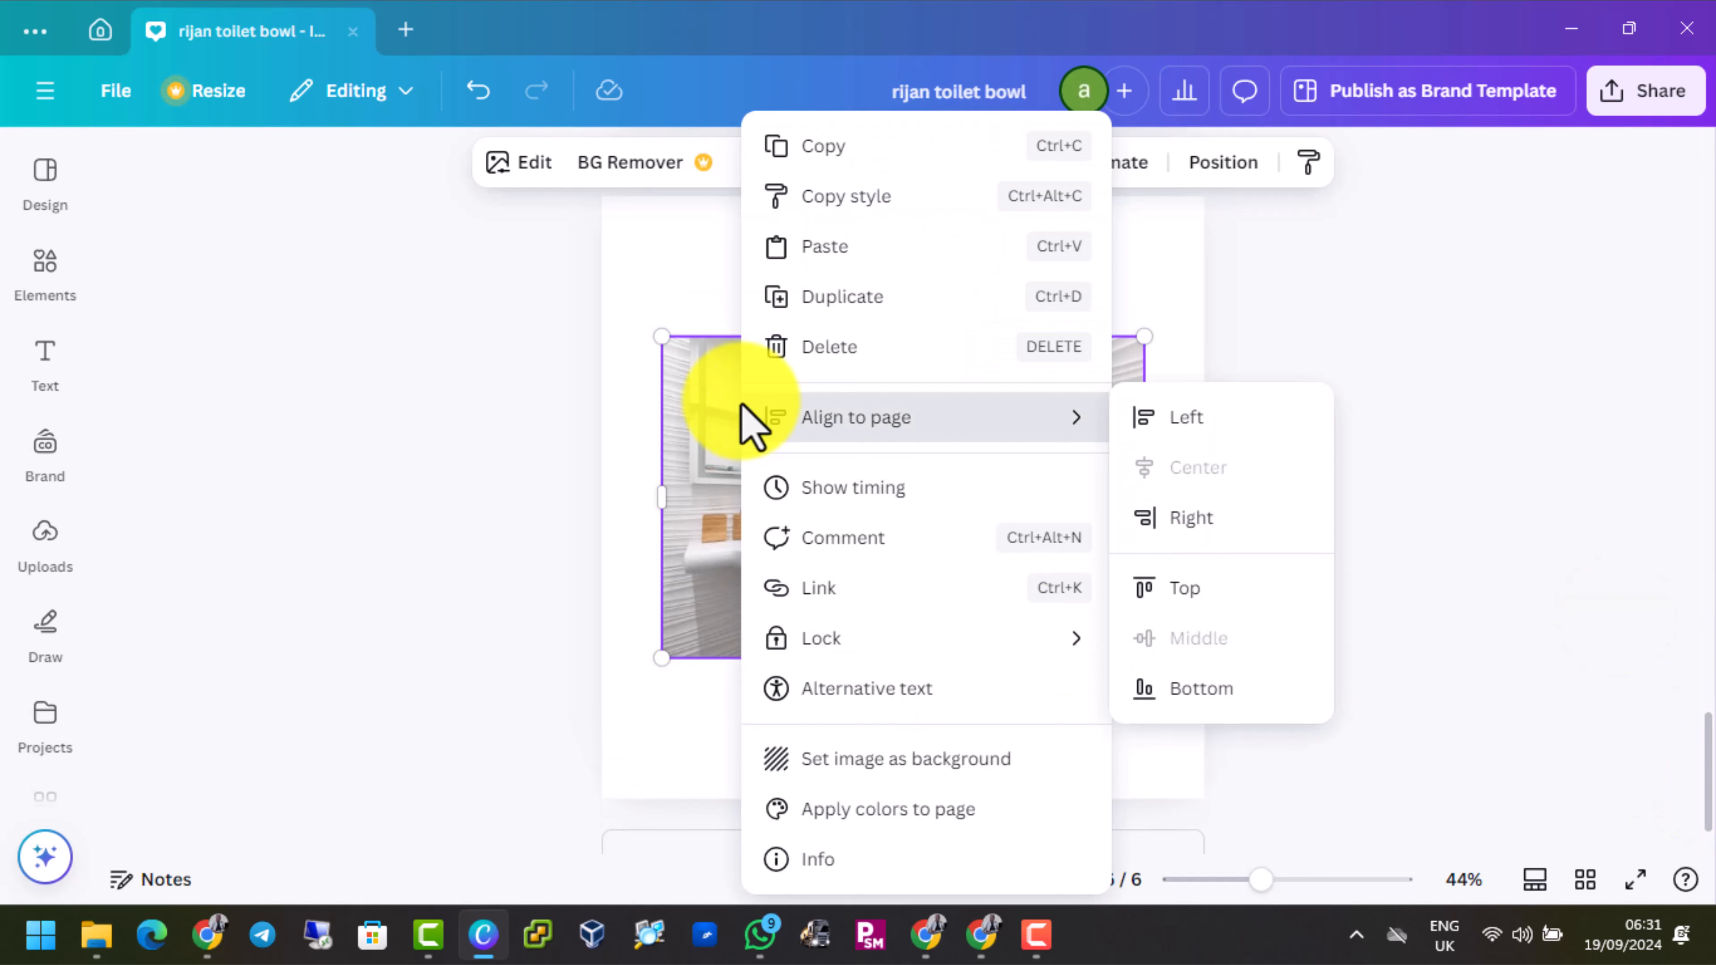
click(947, 770)
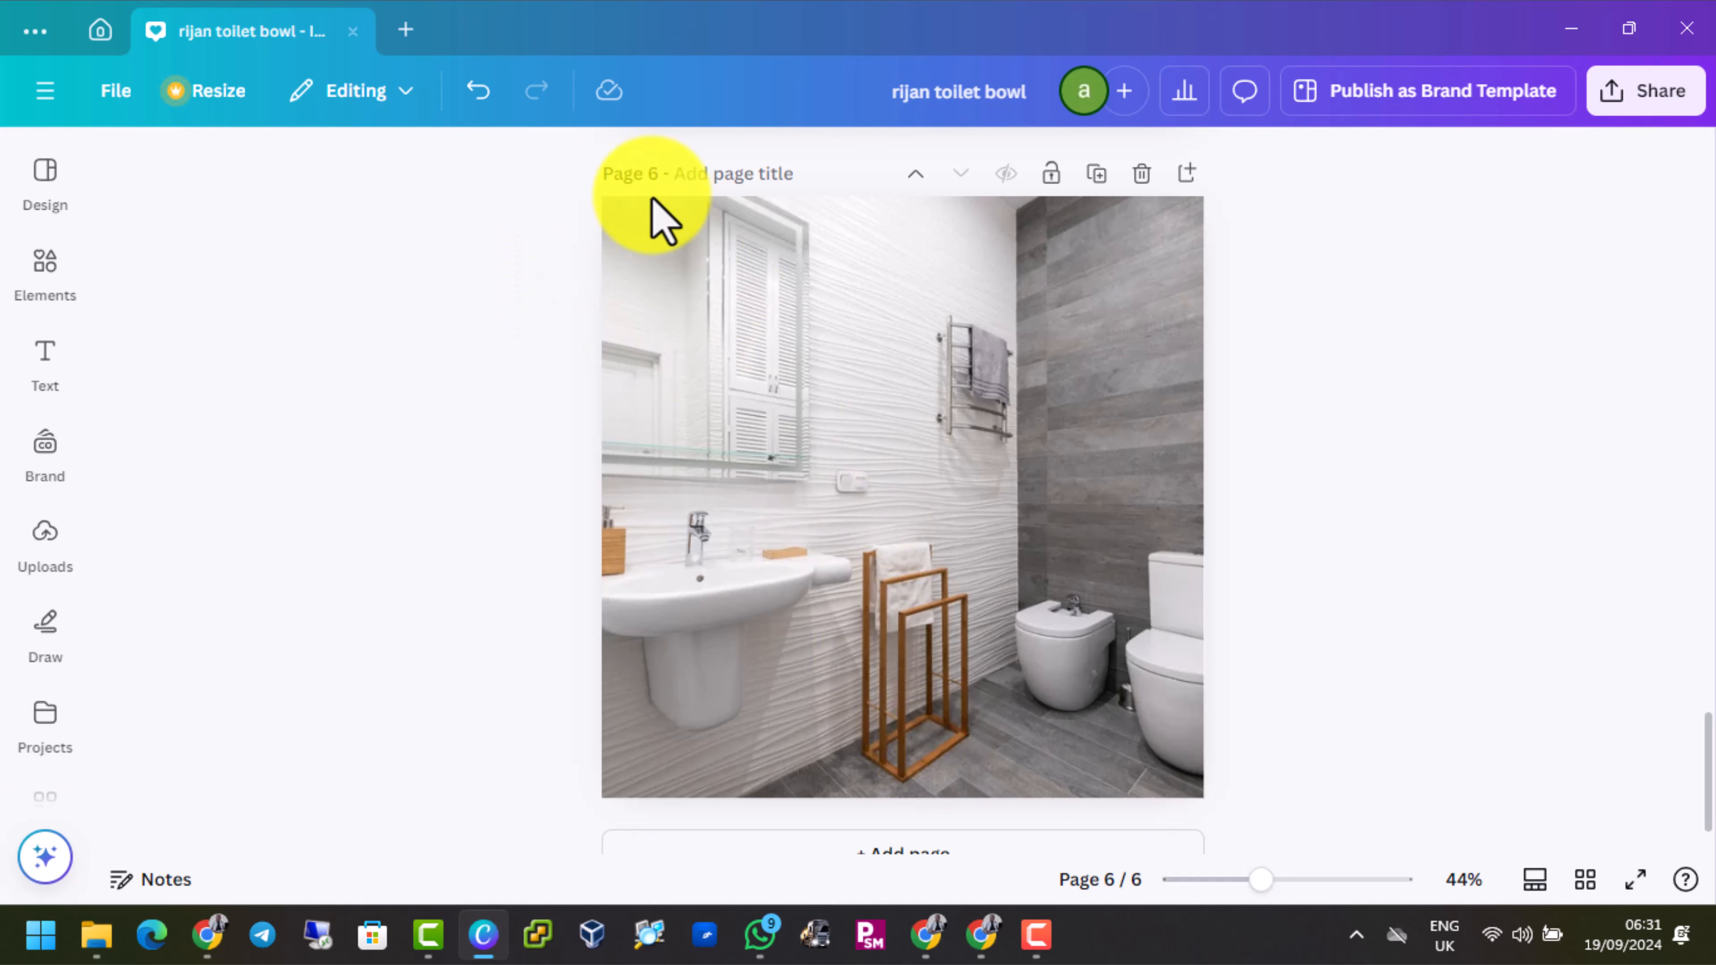
click(653, 862)
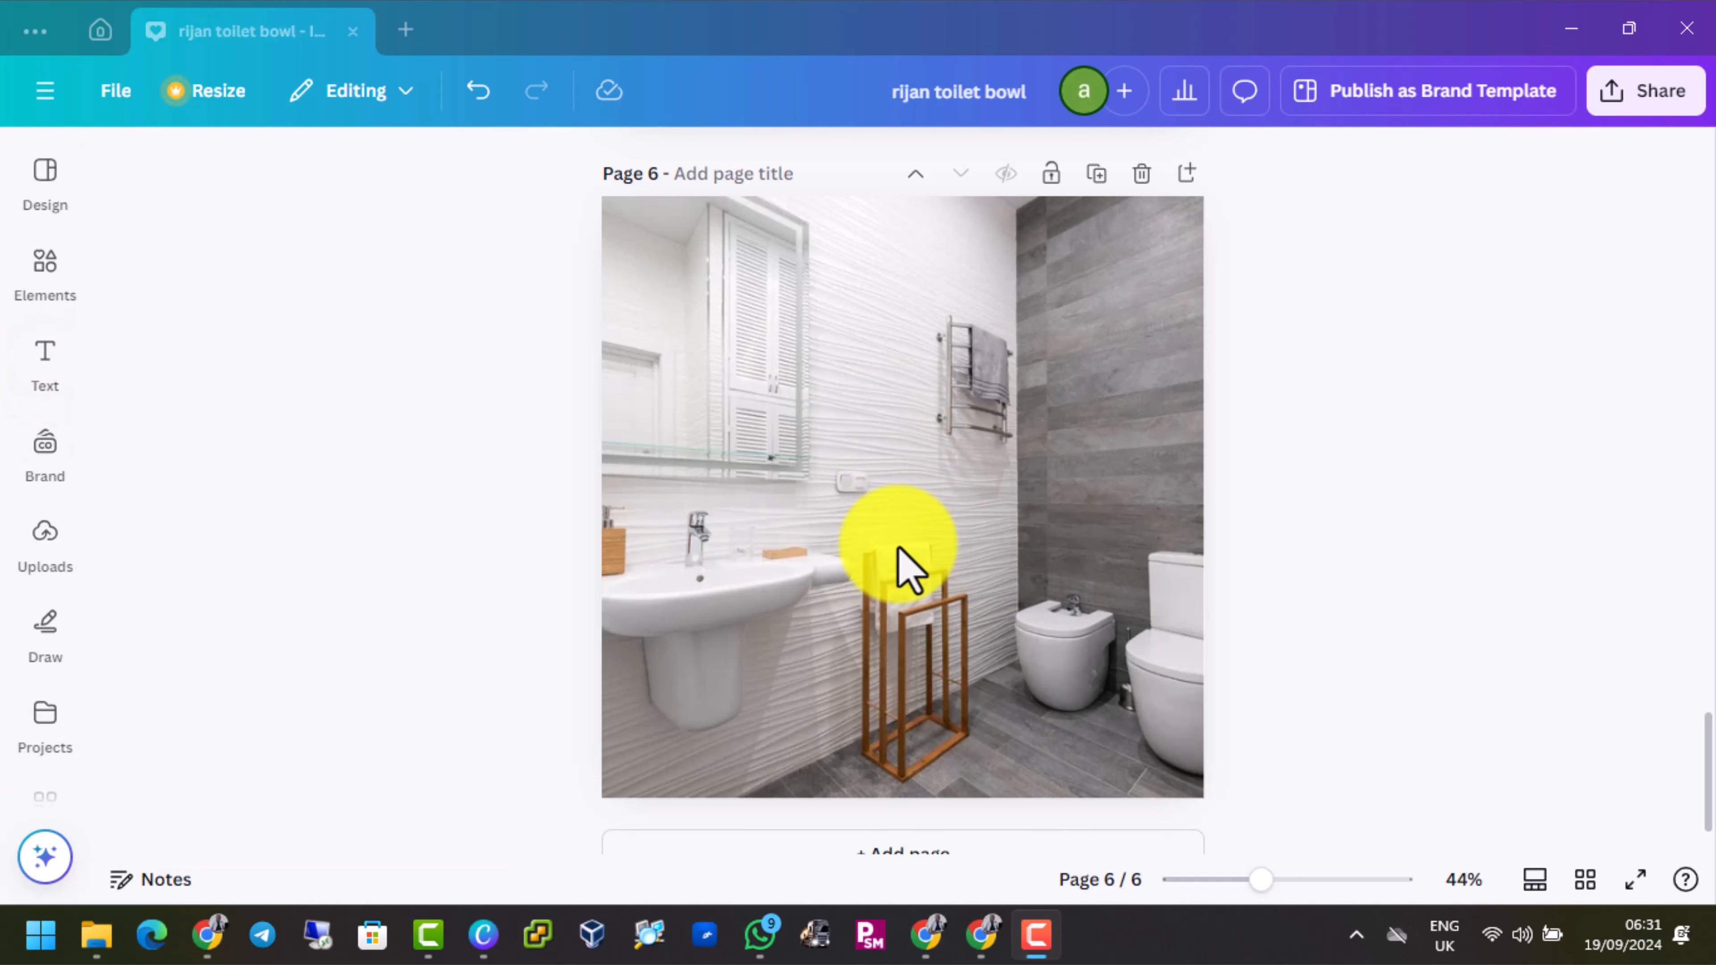
Insert the uploaded photo of the white Rijan Toilet Bowl Cleaner jug on page 6
click(28, 549)
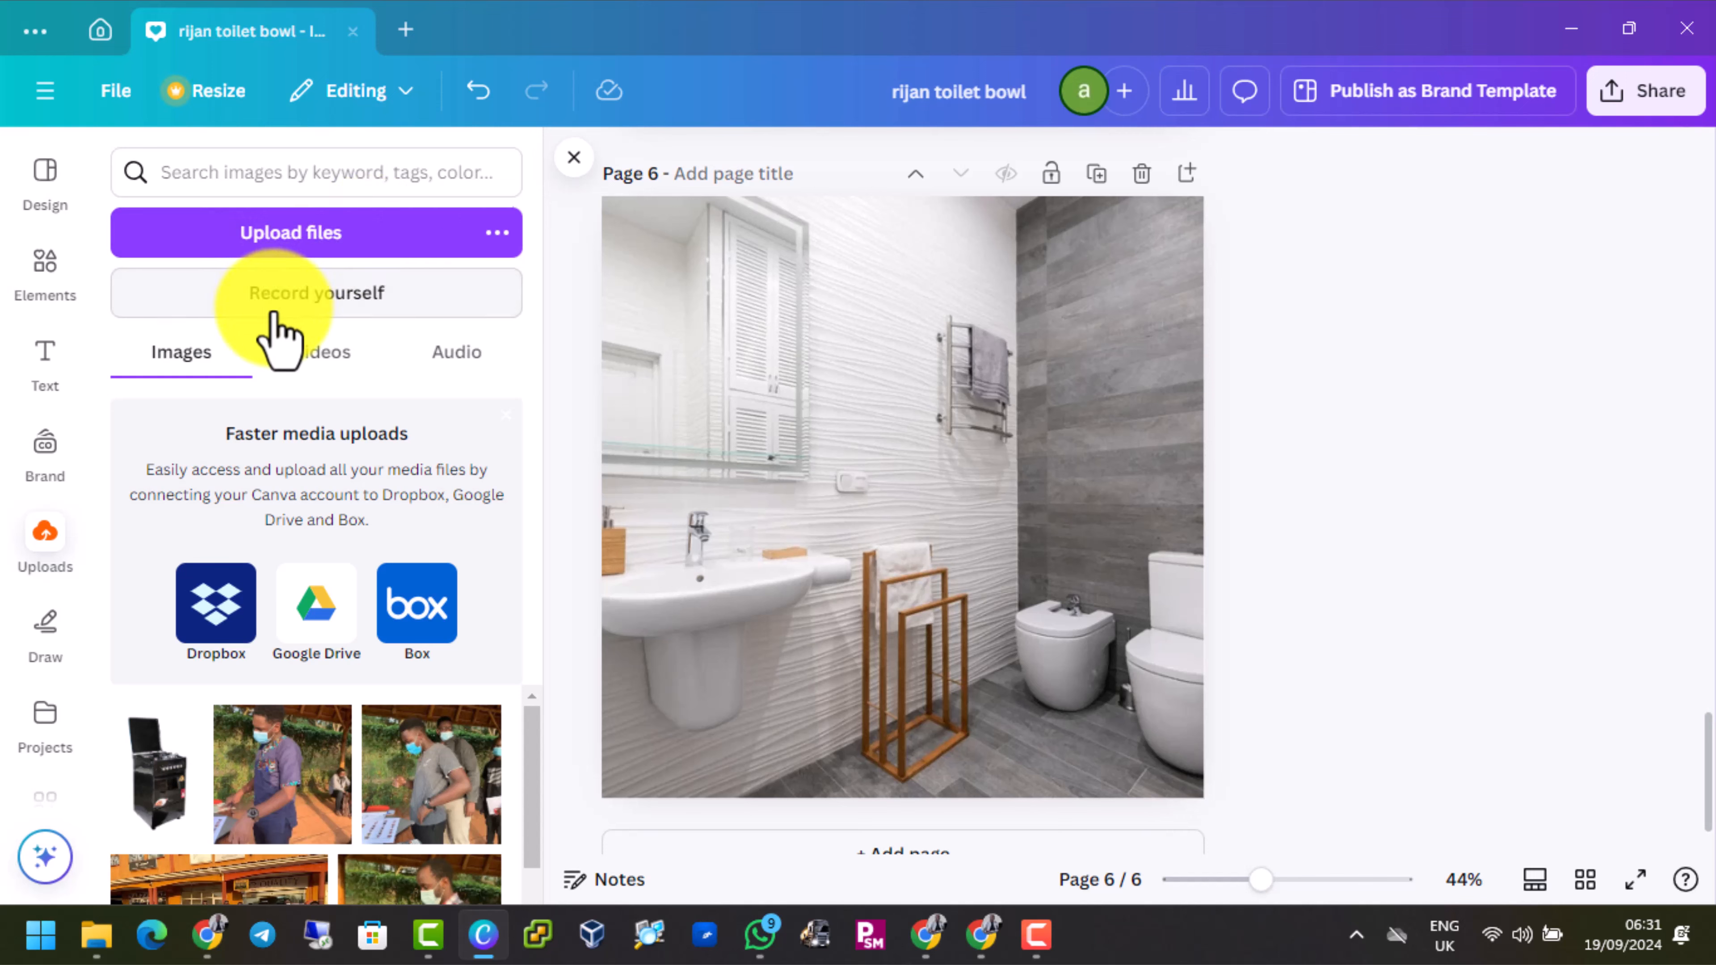
click(333, 238)
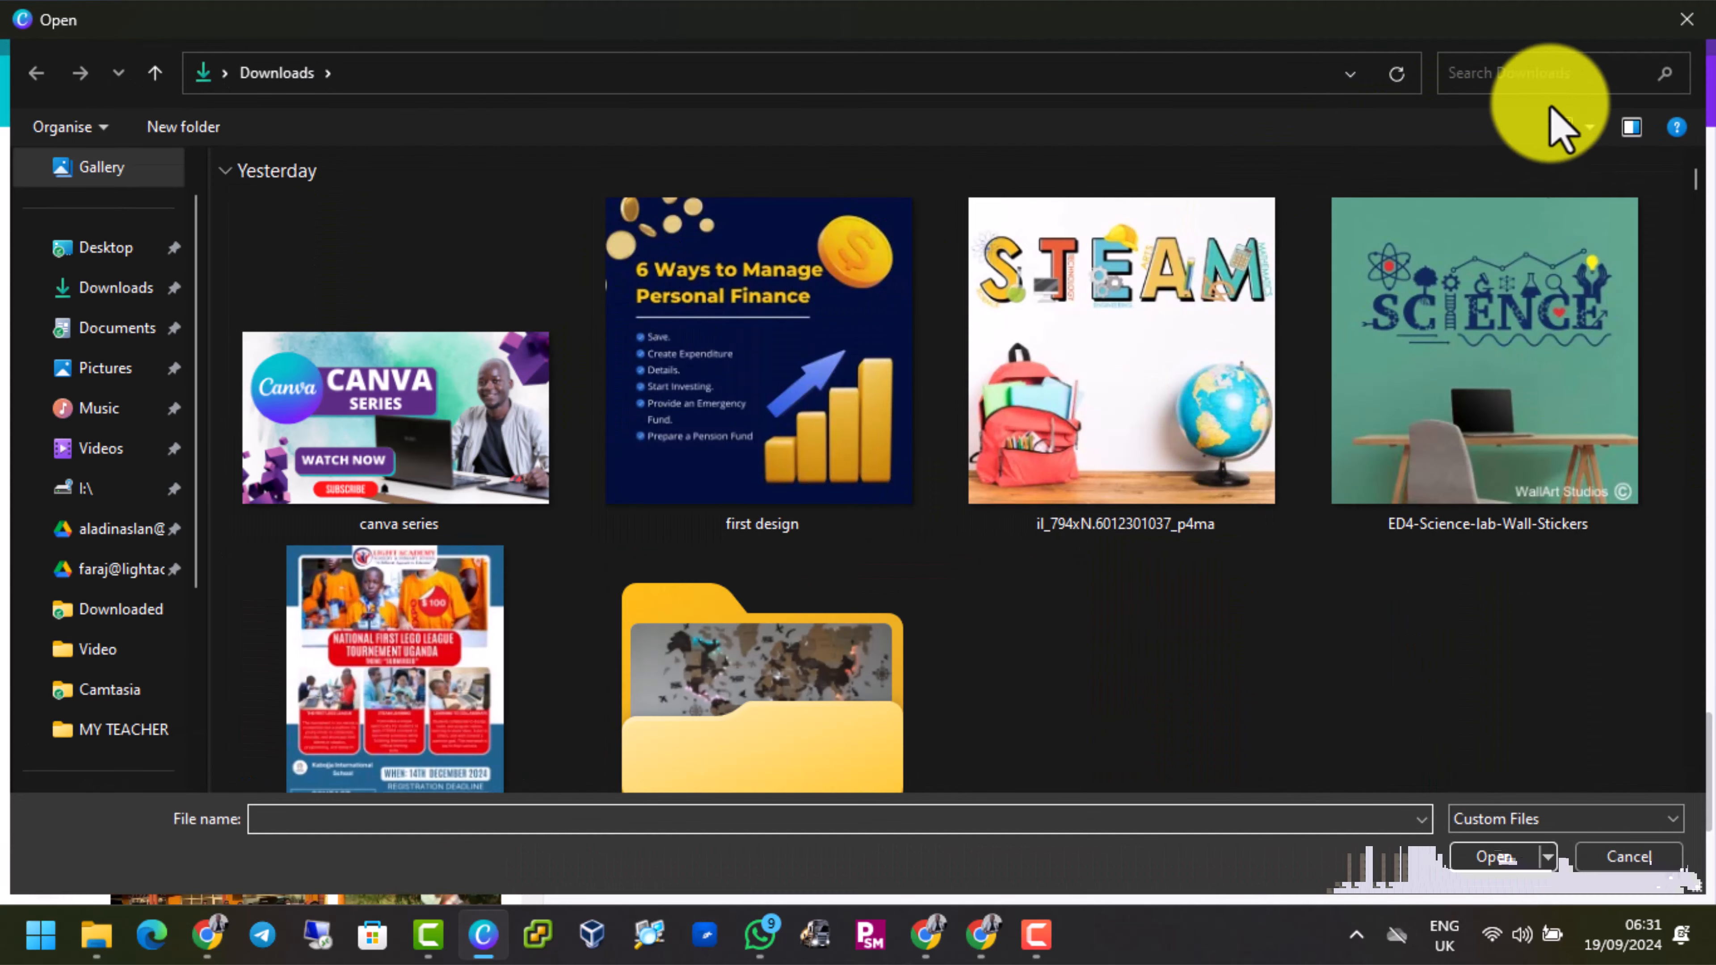
click(1685, 20)
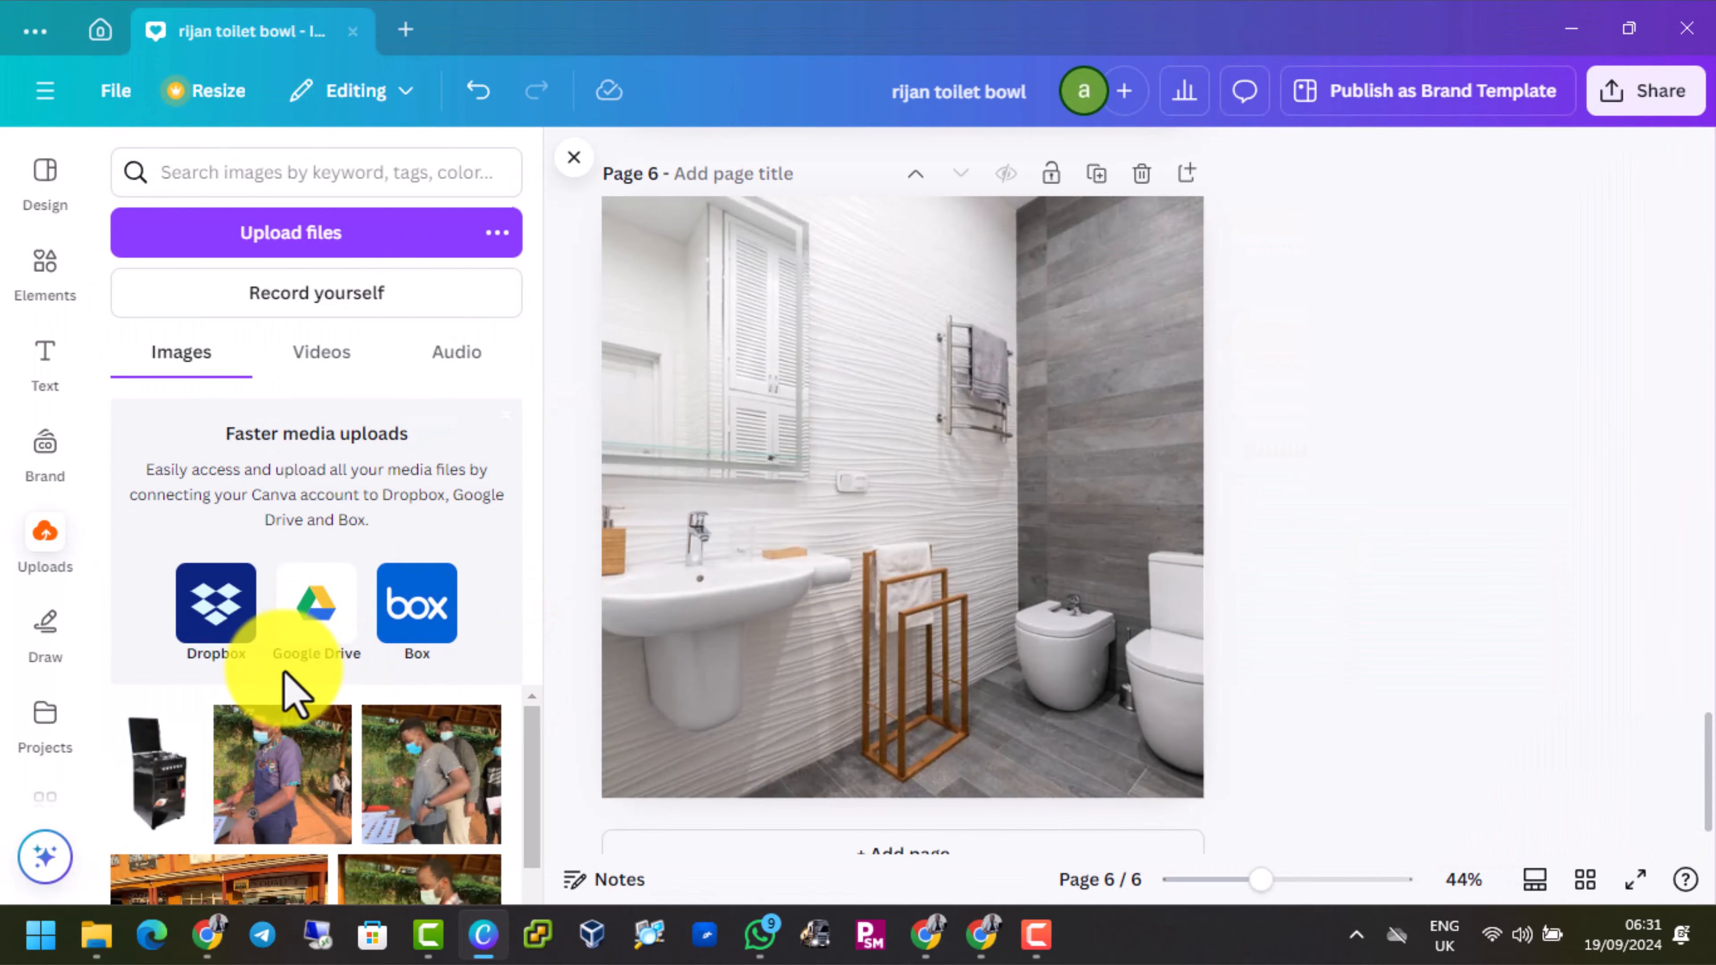
scroll(297, 730, down, 5)
scroll(301, 716, down, 8)
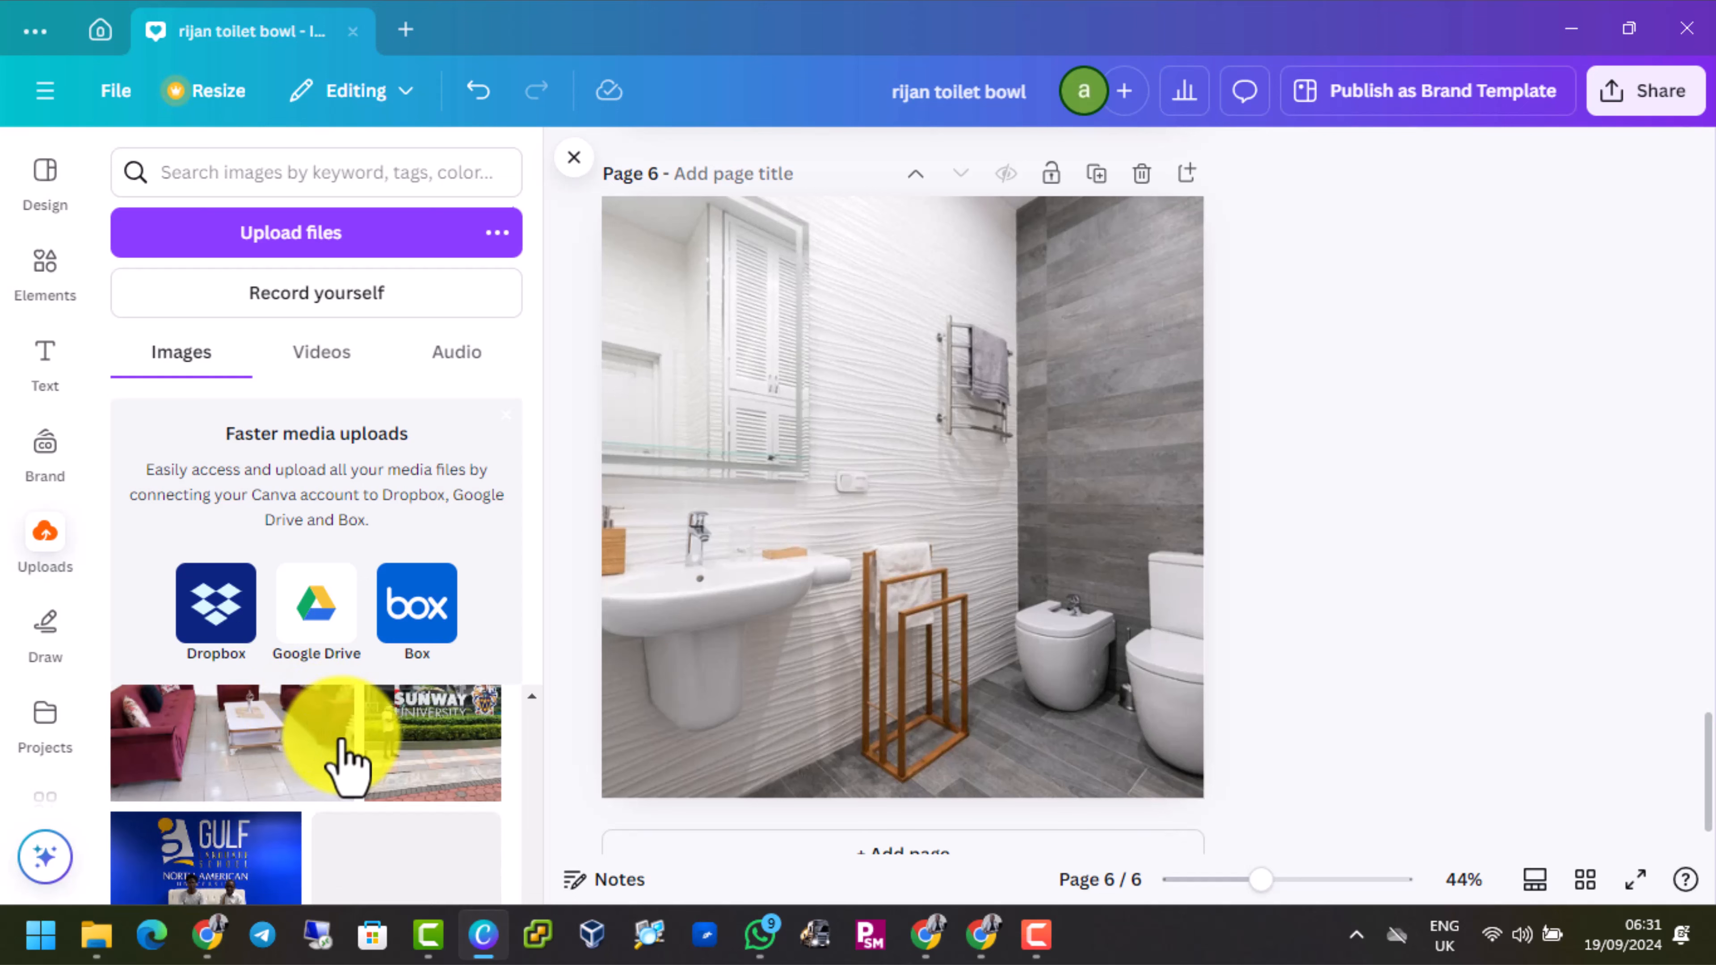
scroll(491, 737, down, 2)
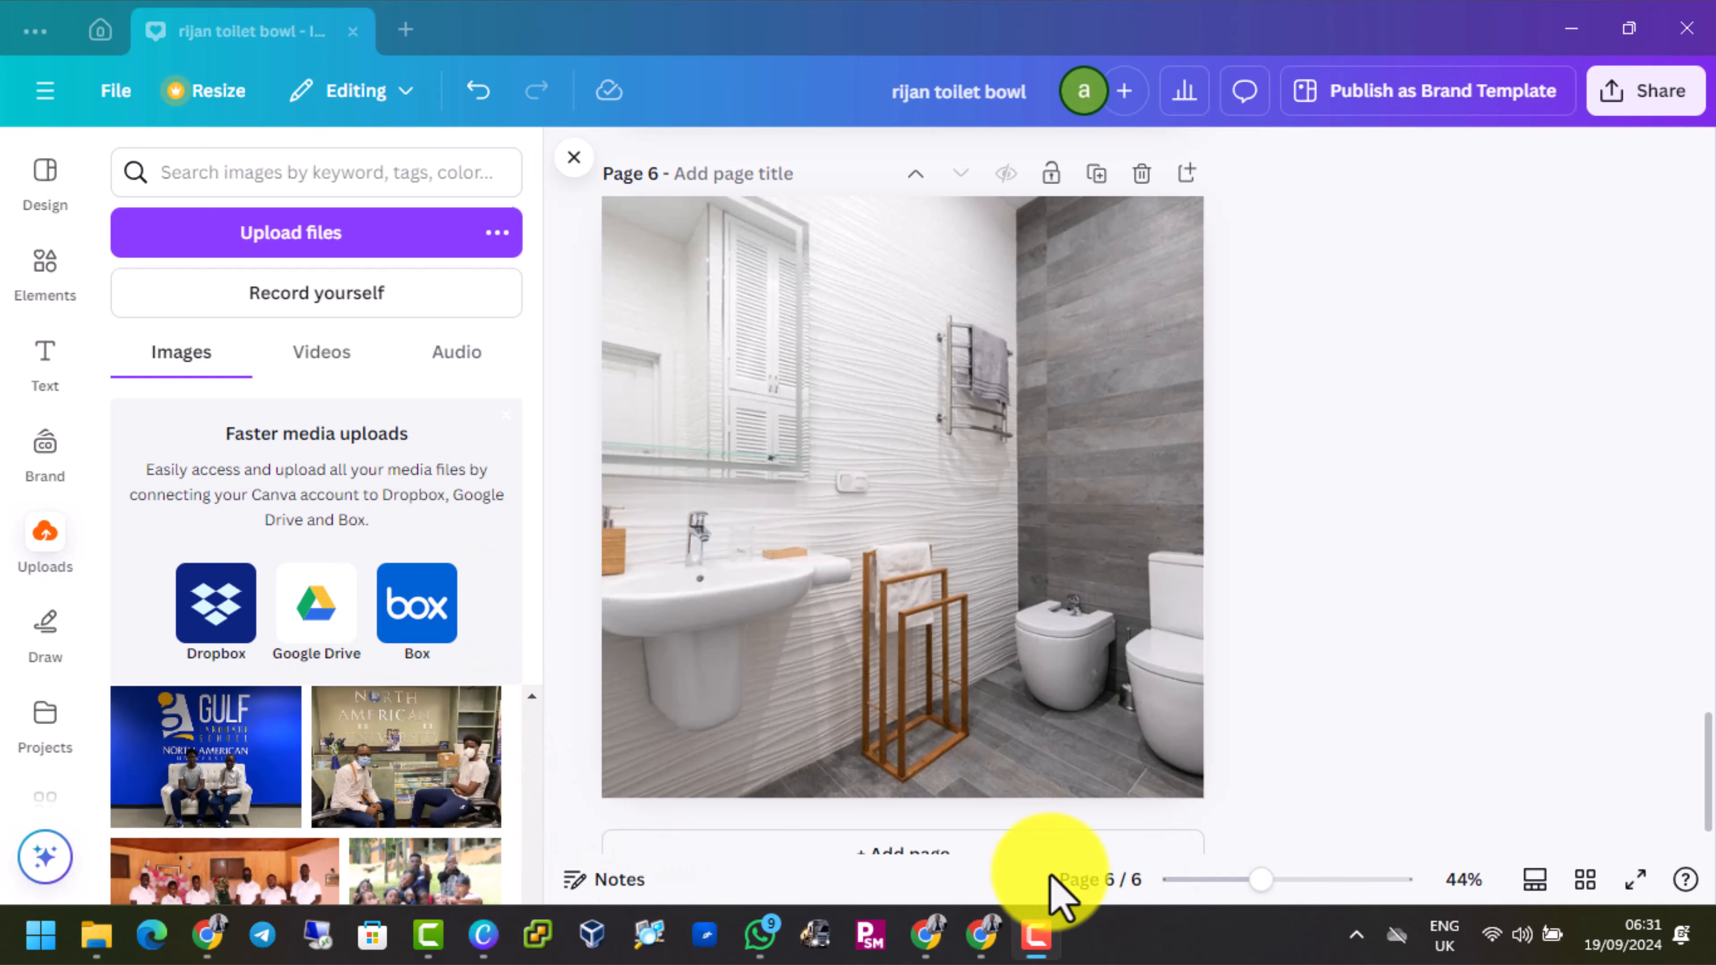
scroll(473, 811, down, 5)
scroll(457, 790, down, 7)
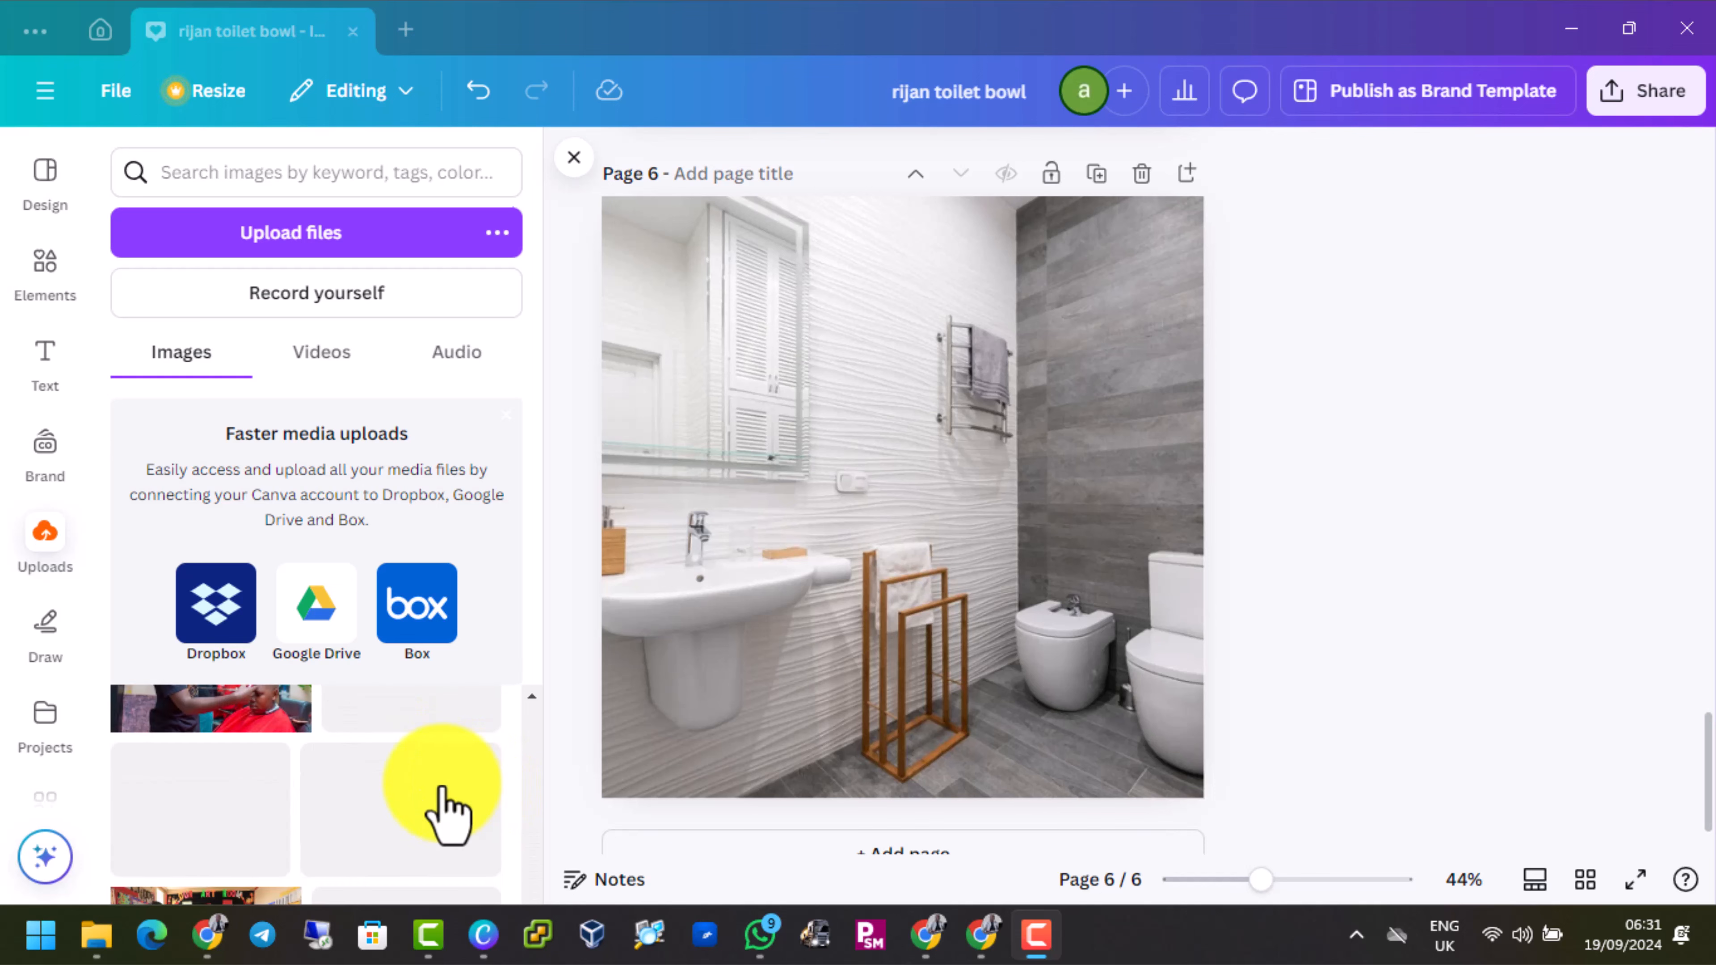
scroll(442, 805, down, 8)
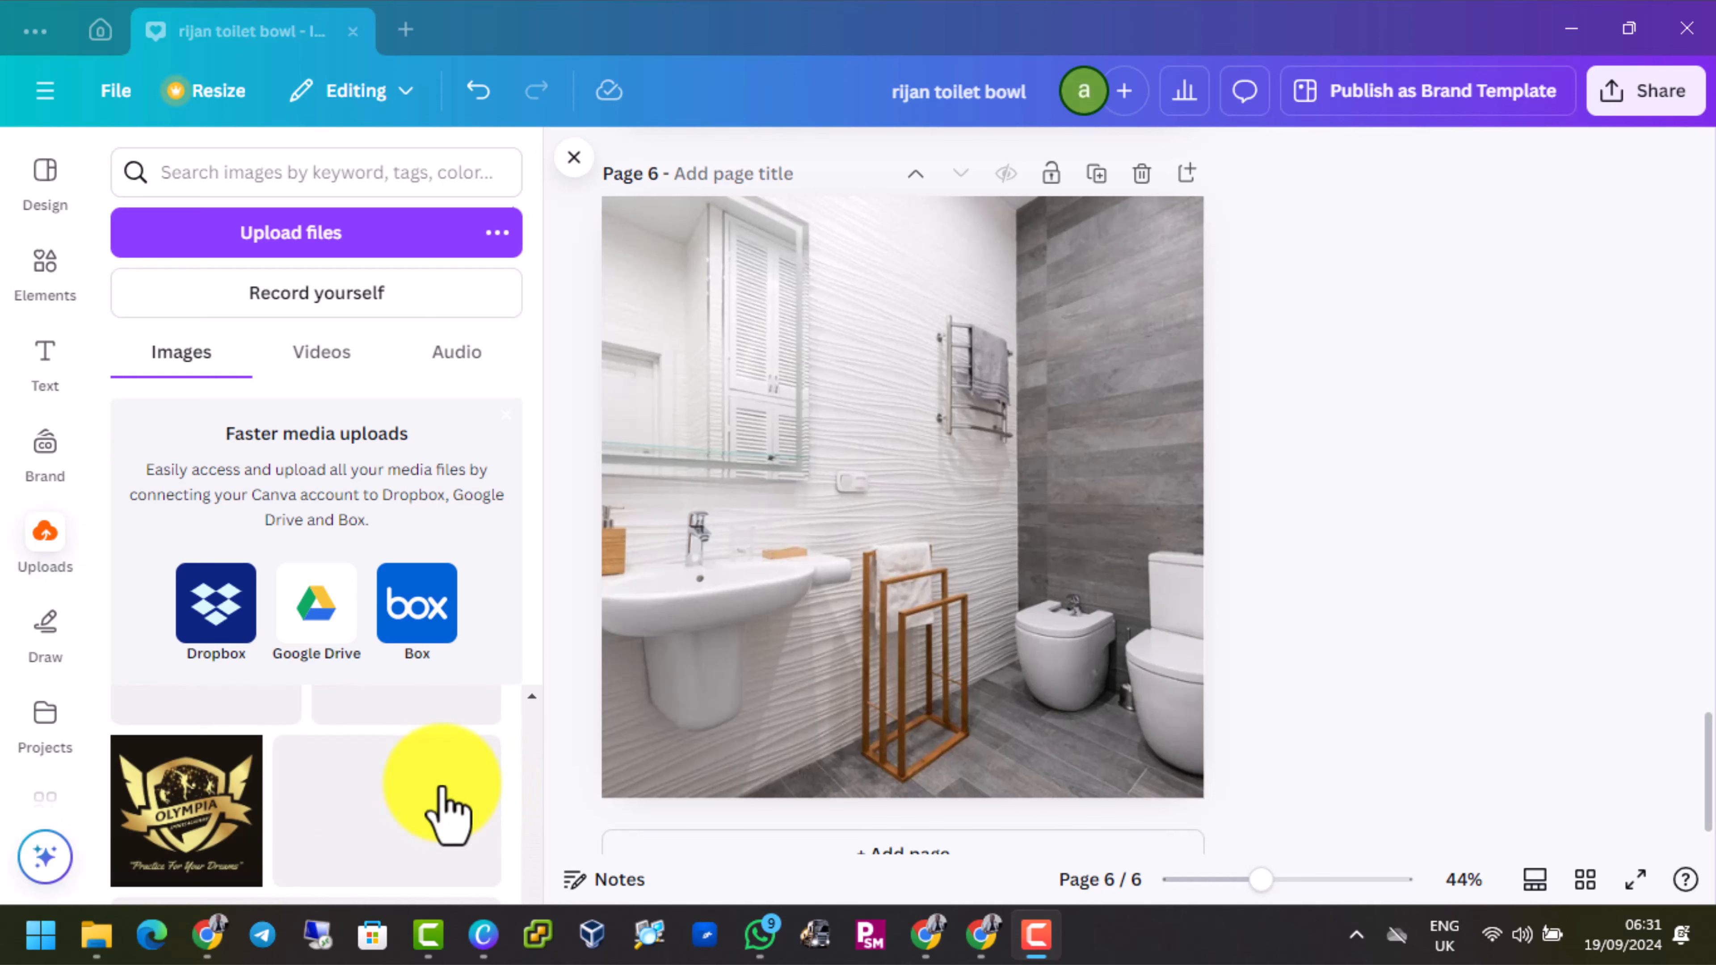
scroll(443, 804, down, 8)
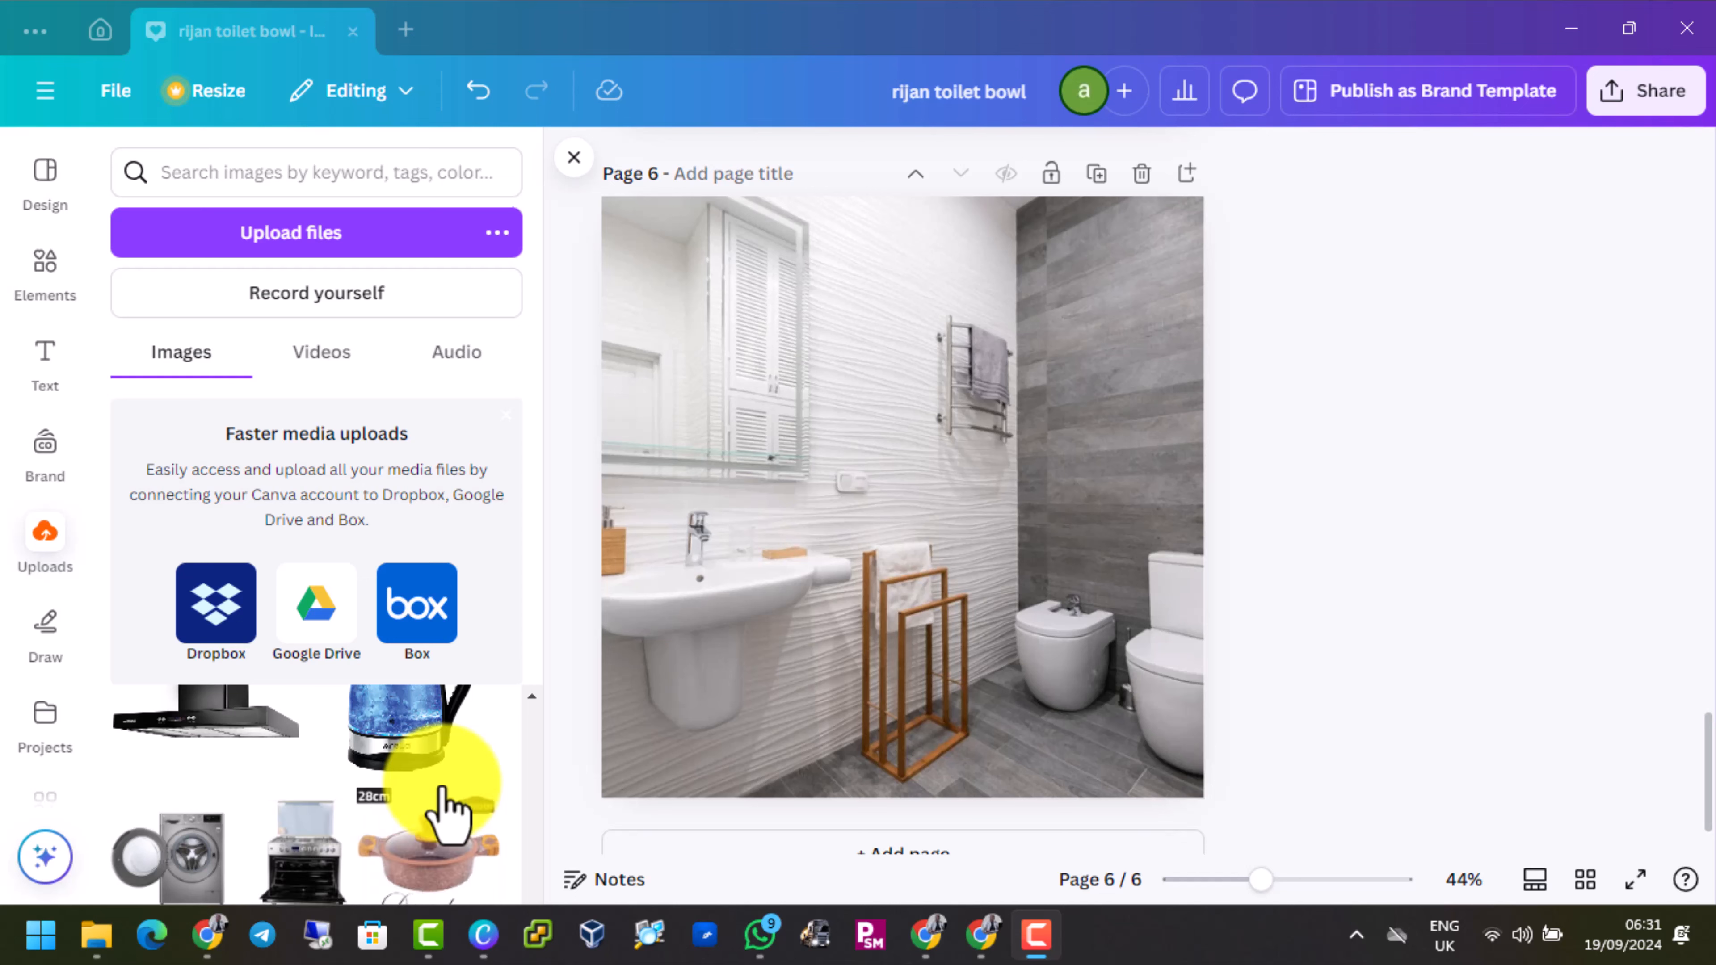
scroll(442, 798, down, 8)
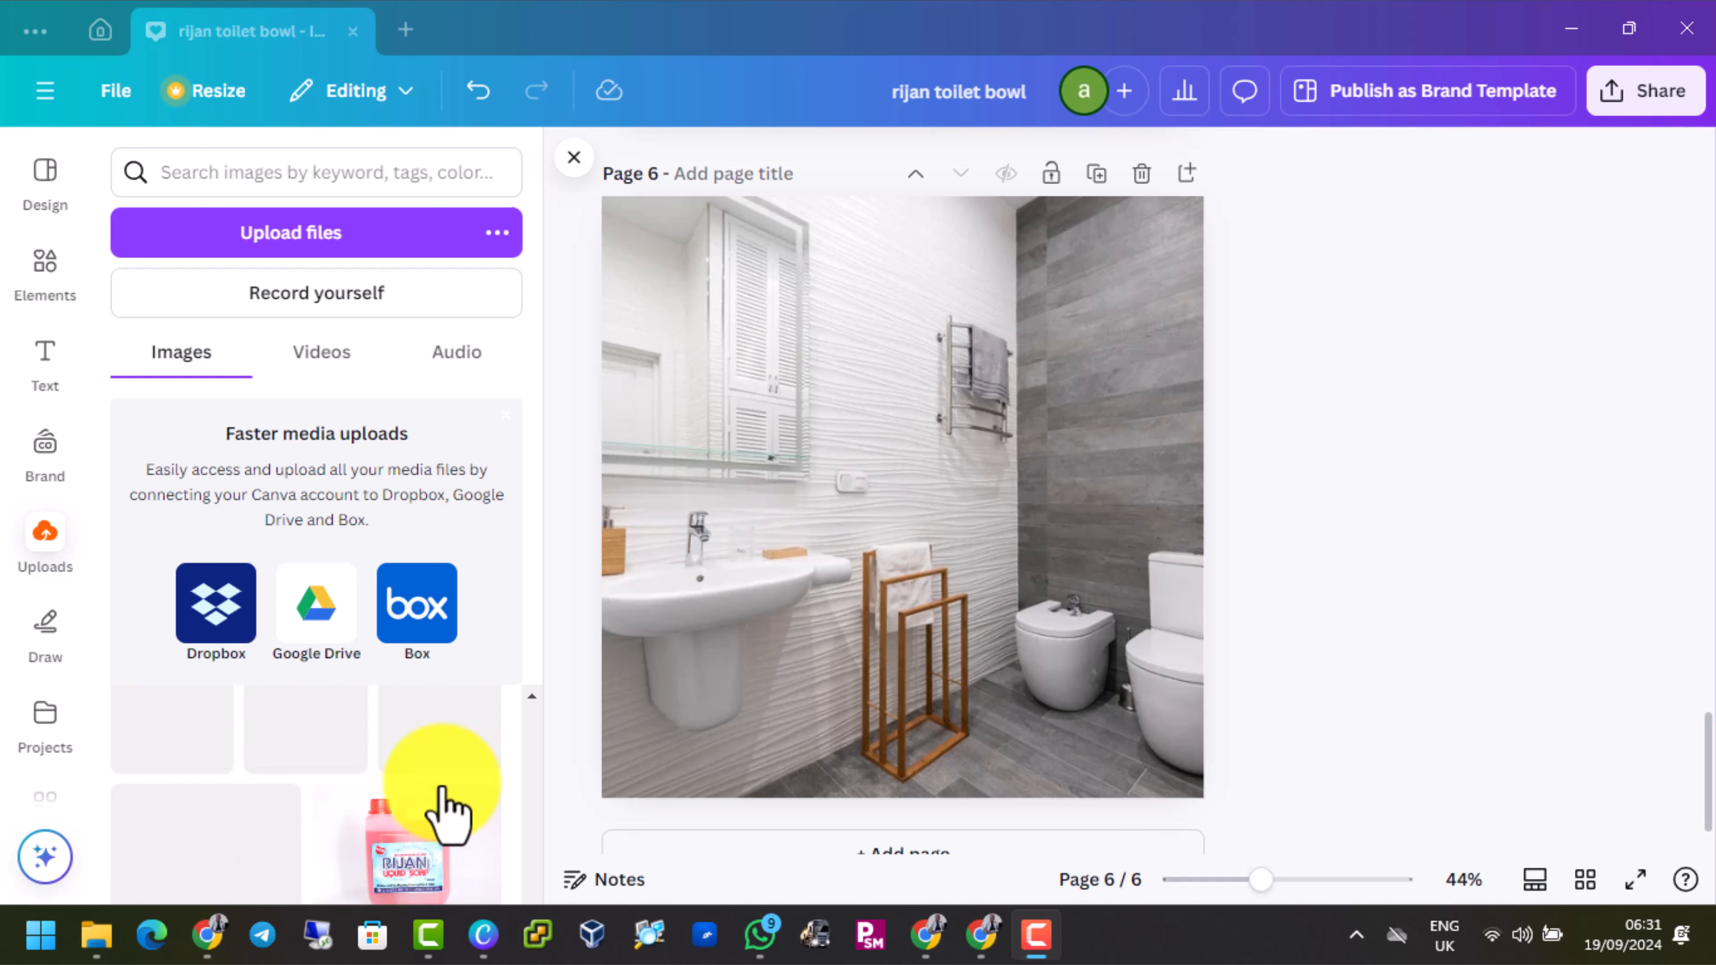
scroll(447, 815, down, 2)
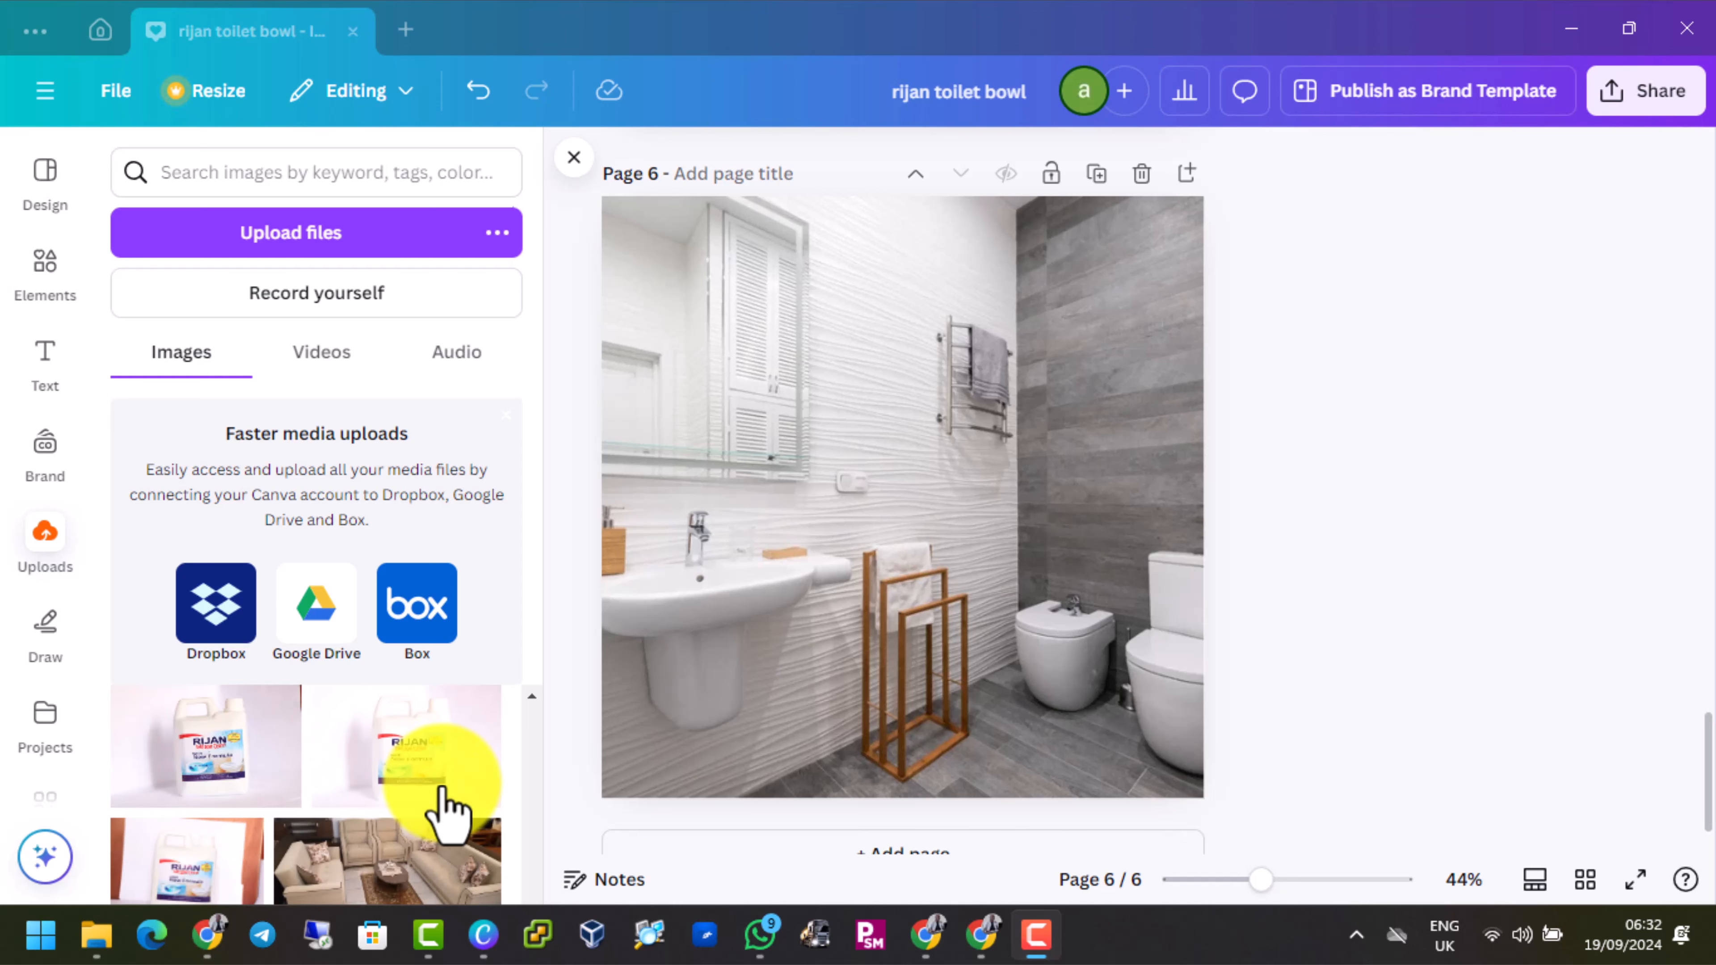
scroll(466, 778, up, 2)
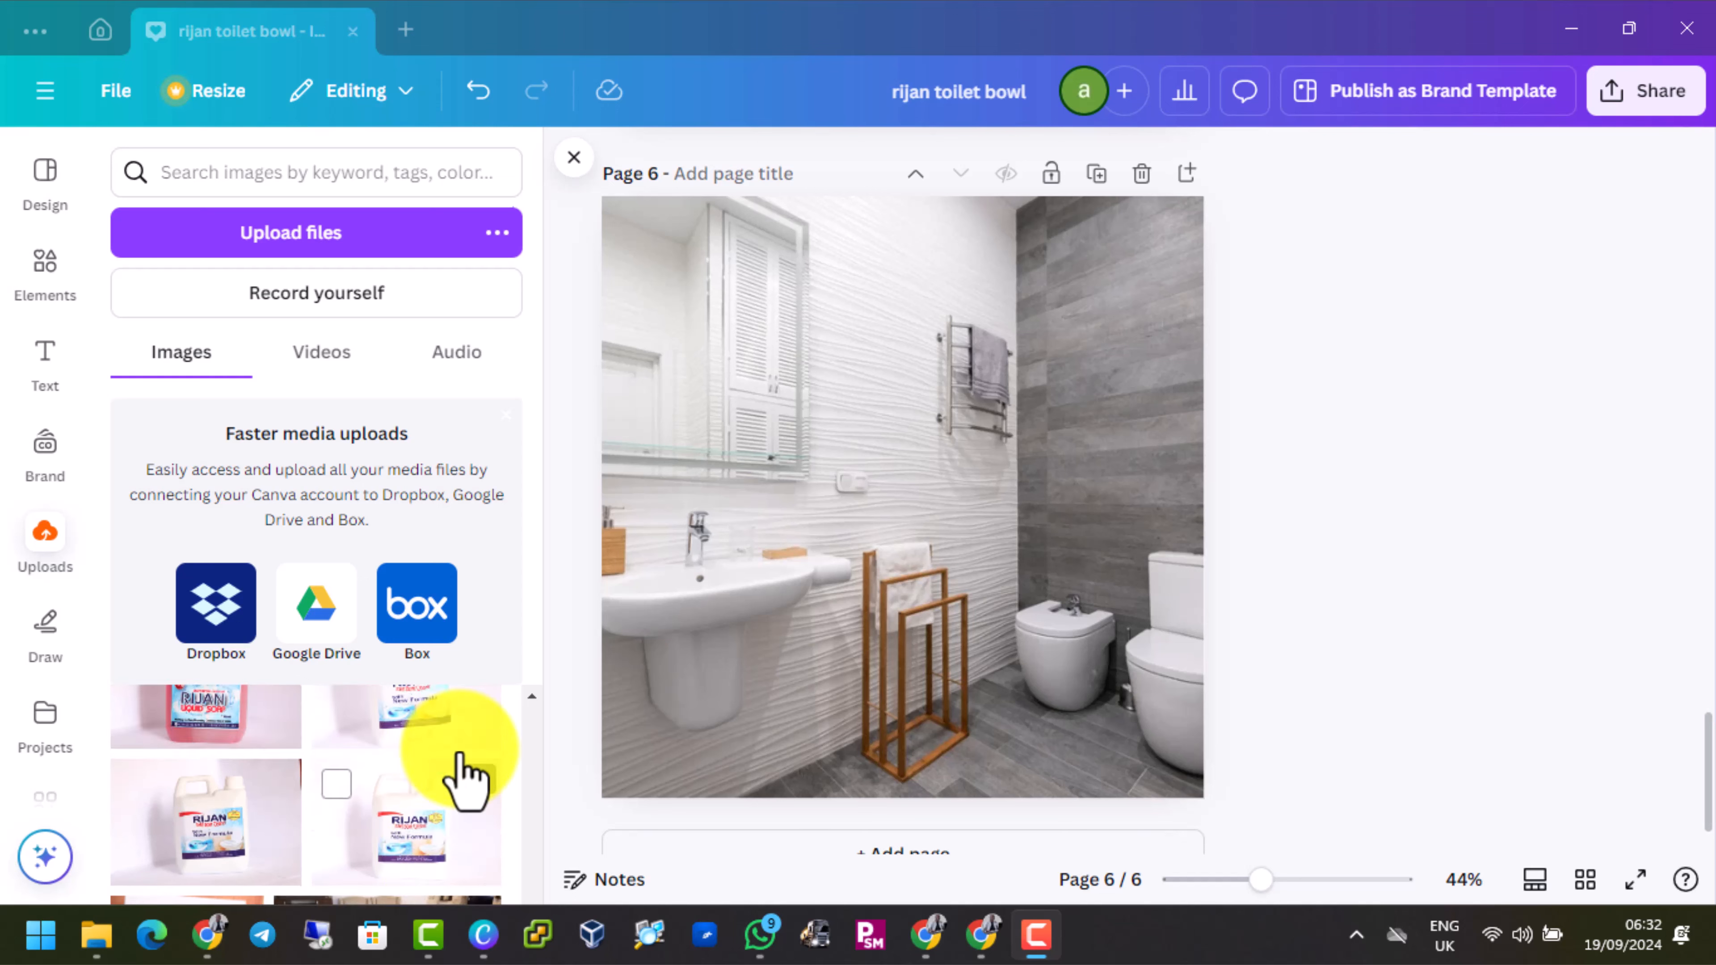
click(213, 874)
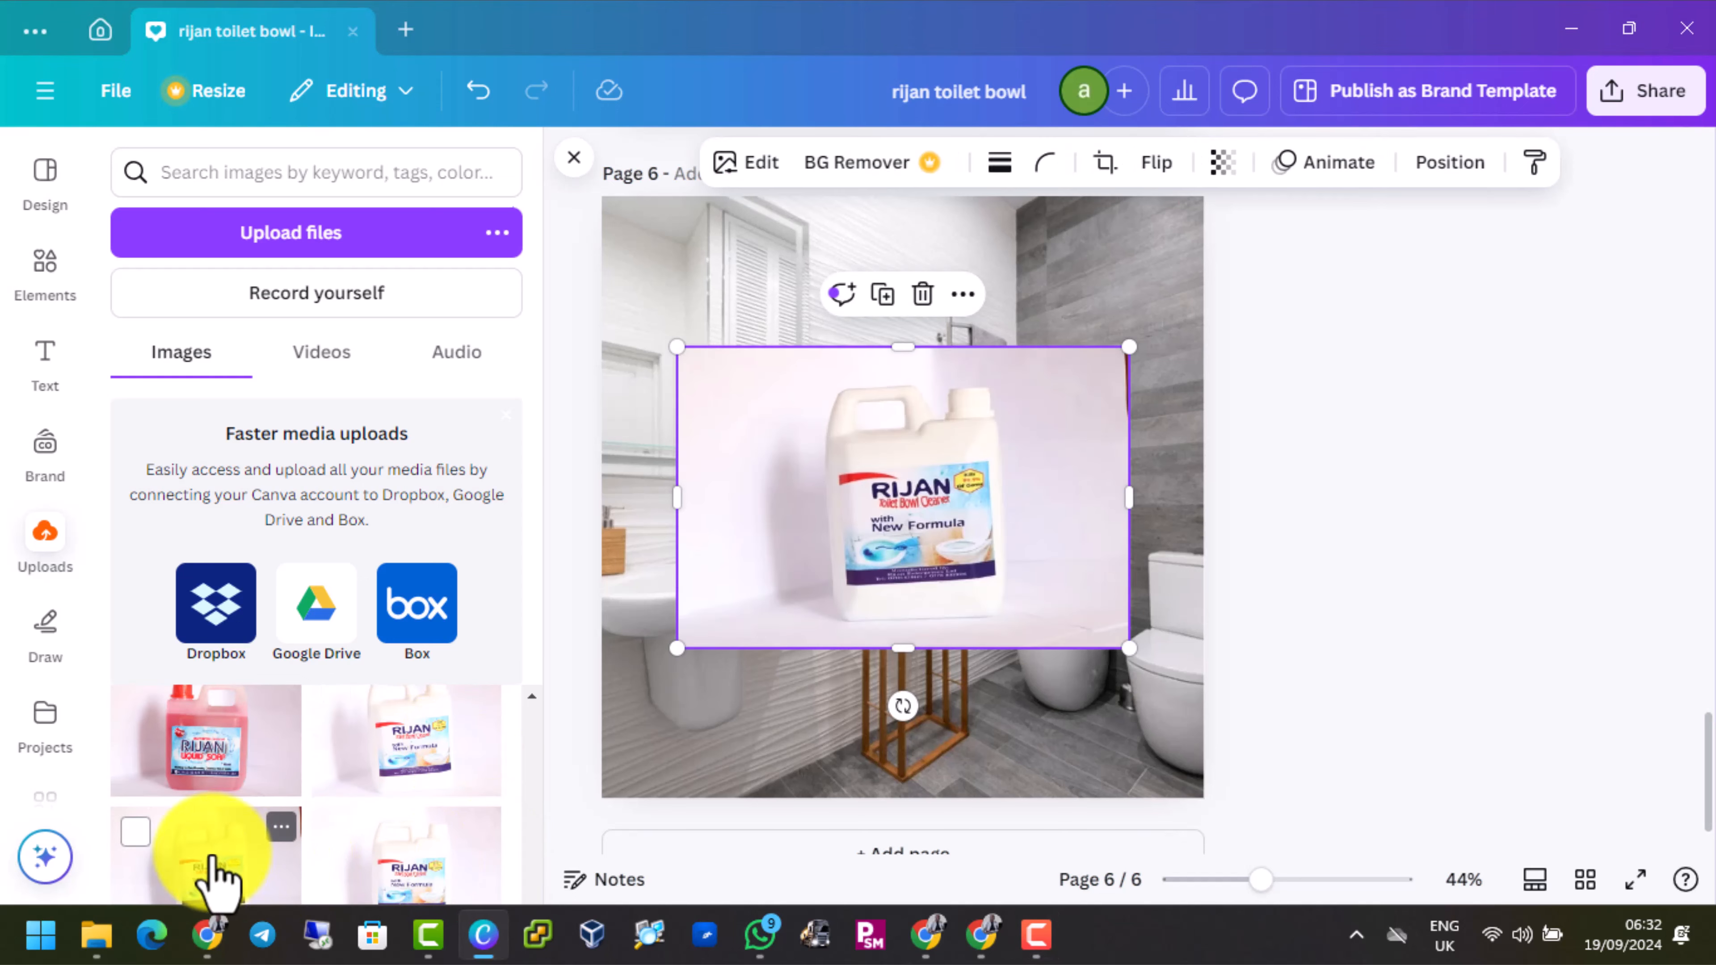
Enlarge the product photo slightly and centre it horizontally around the middle of page 6
drag(926, 541, 957, 602)
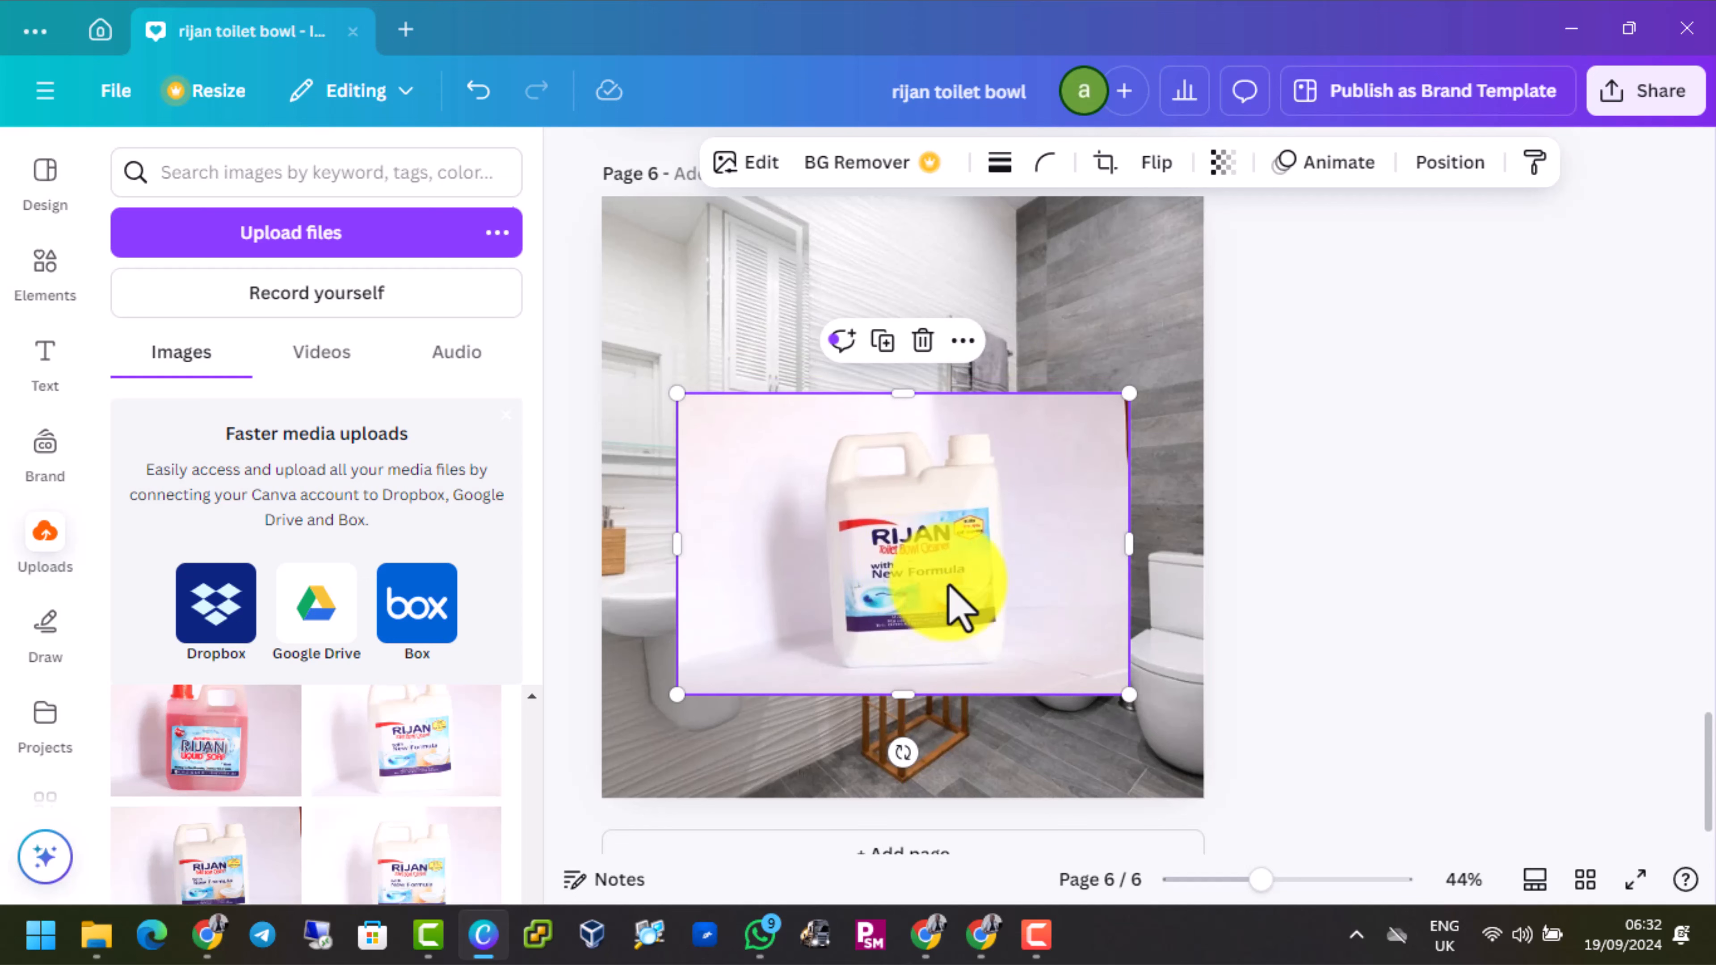
drag(1130, 700, 1159, 760)
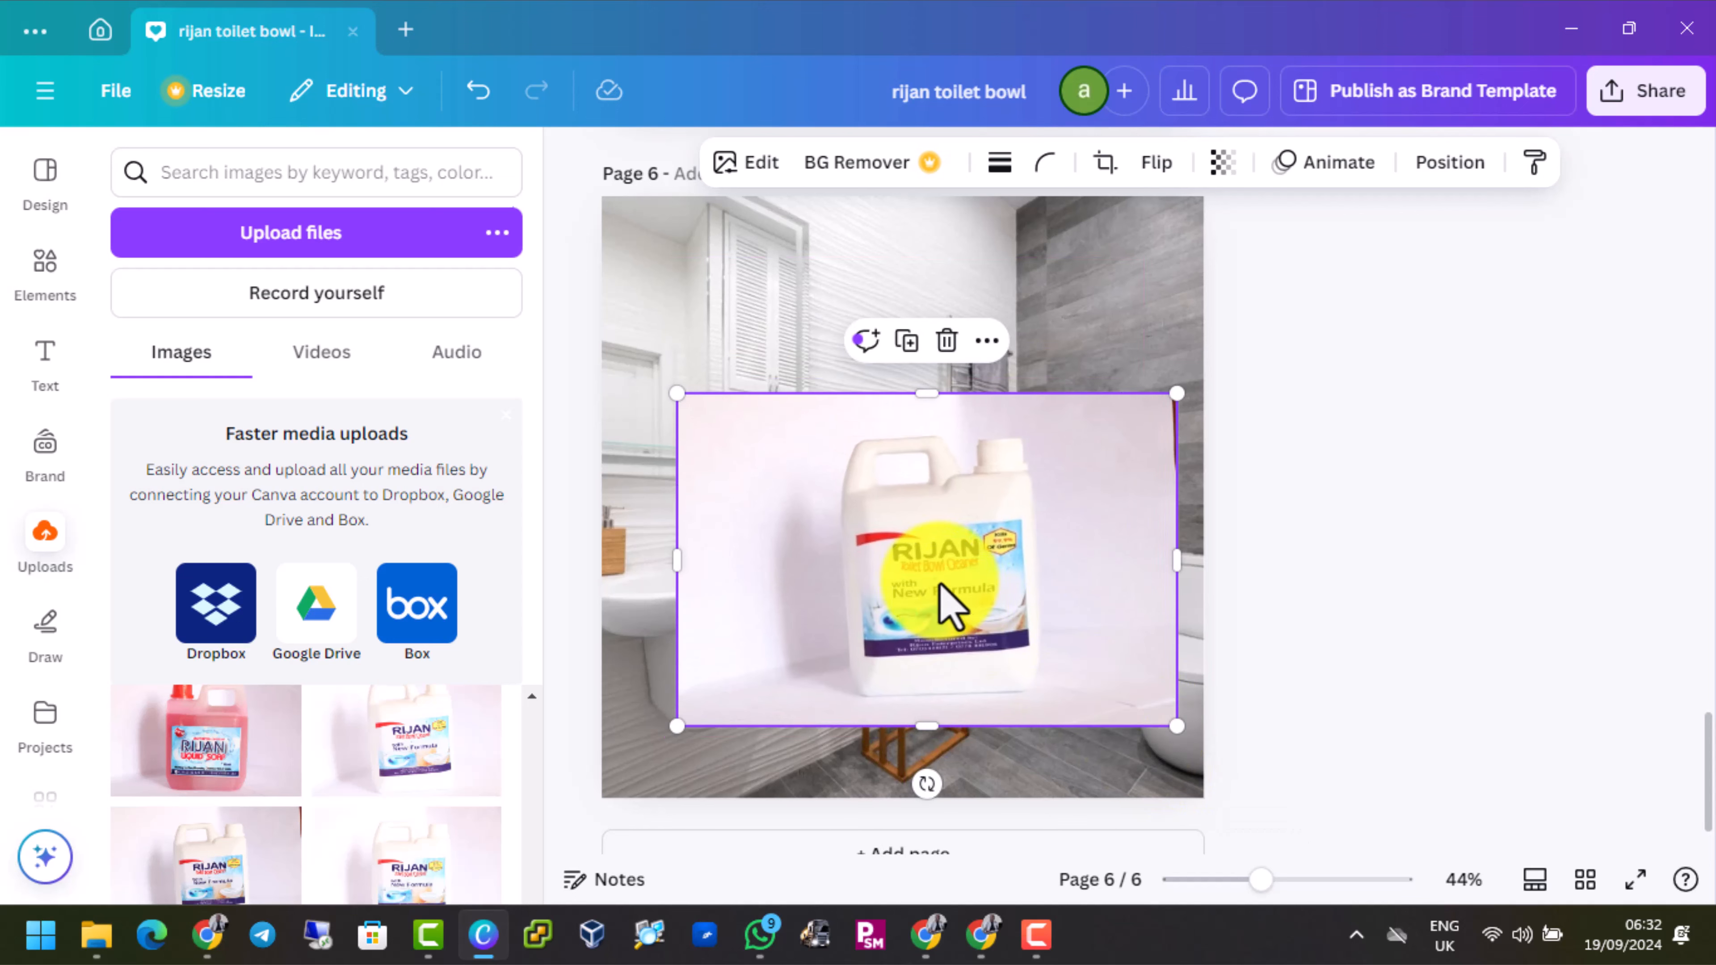
drag(929, 567, 904, 579)
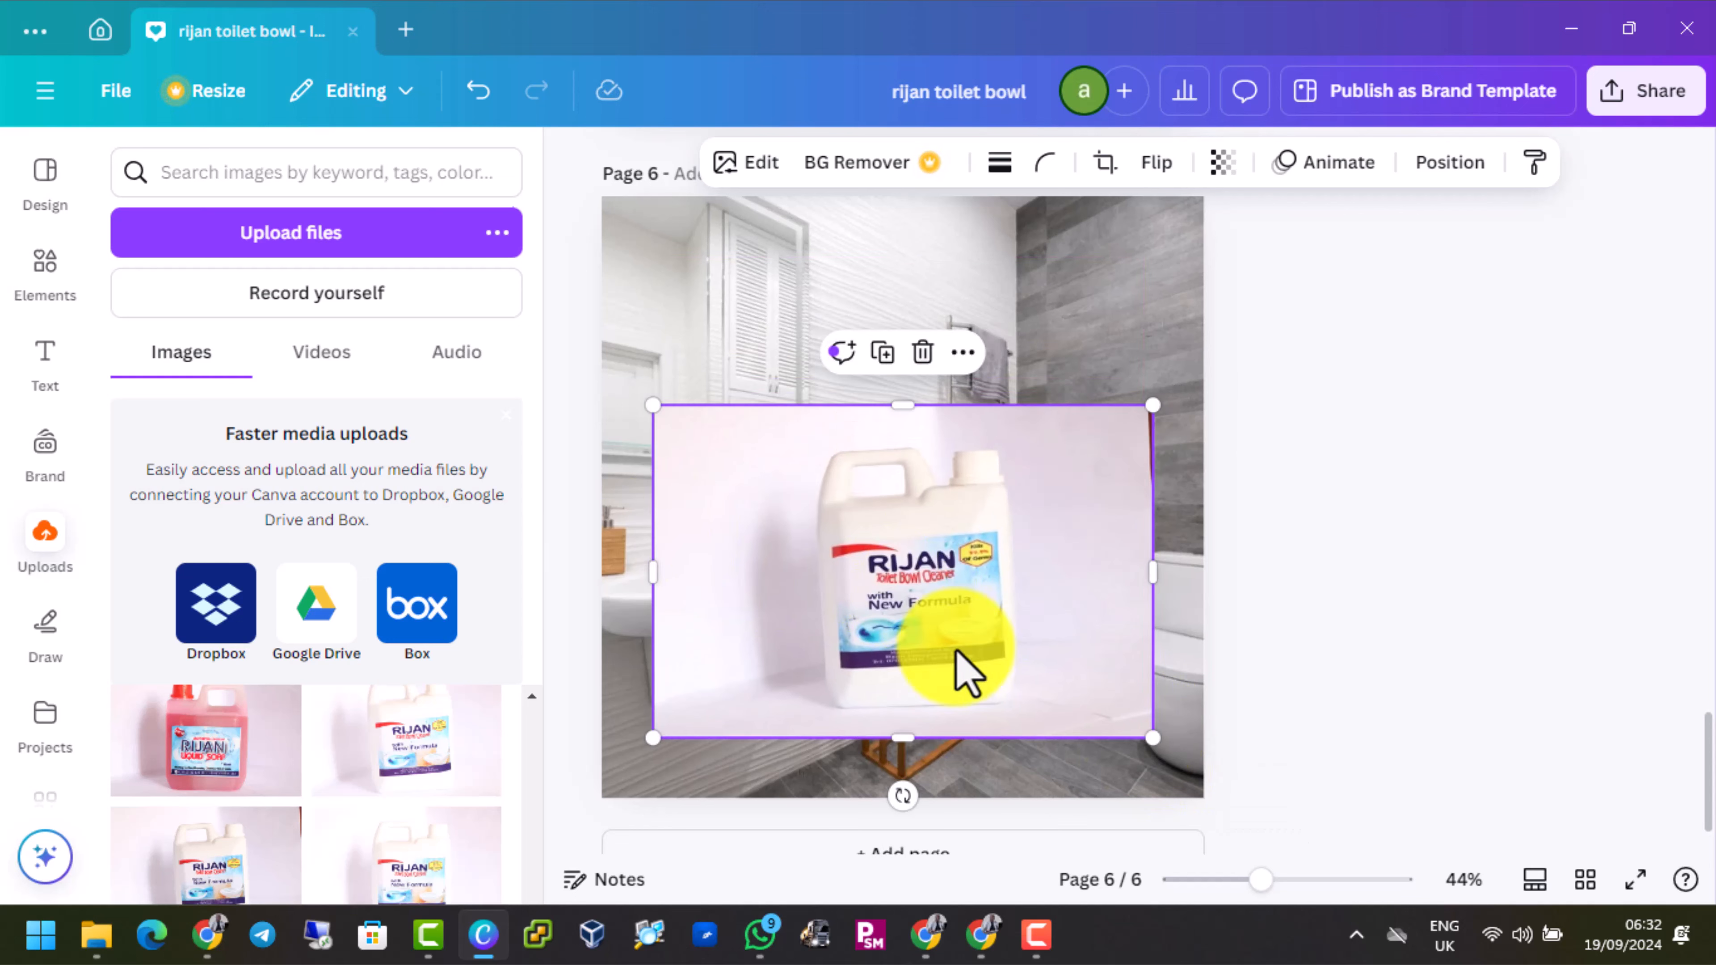
drag(957, 670, 912, 625)
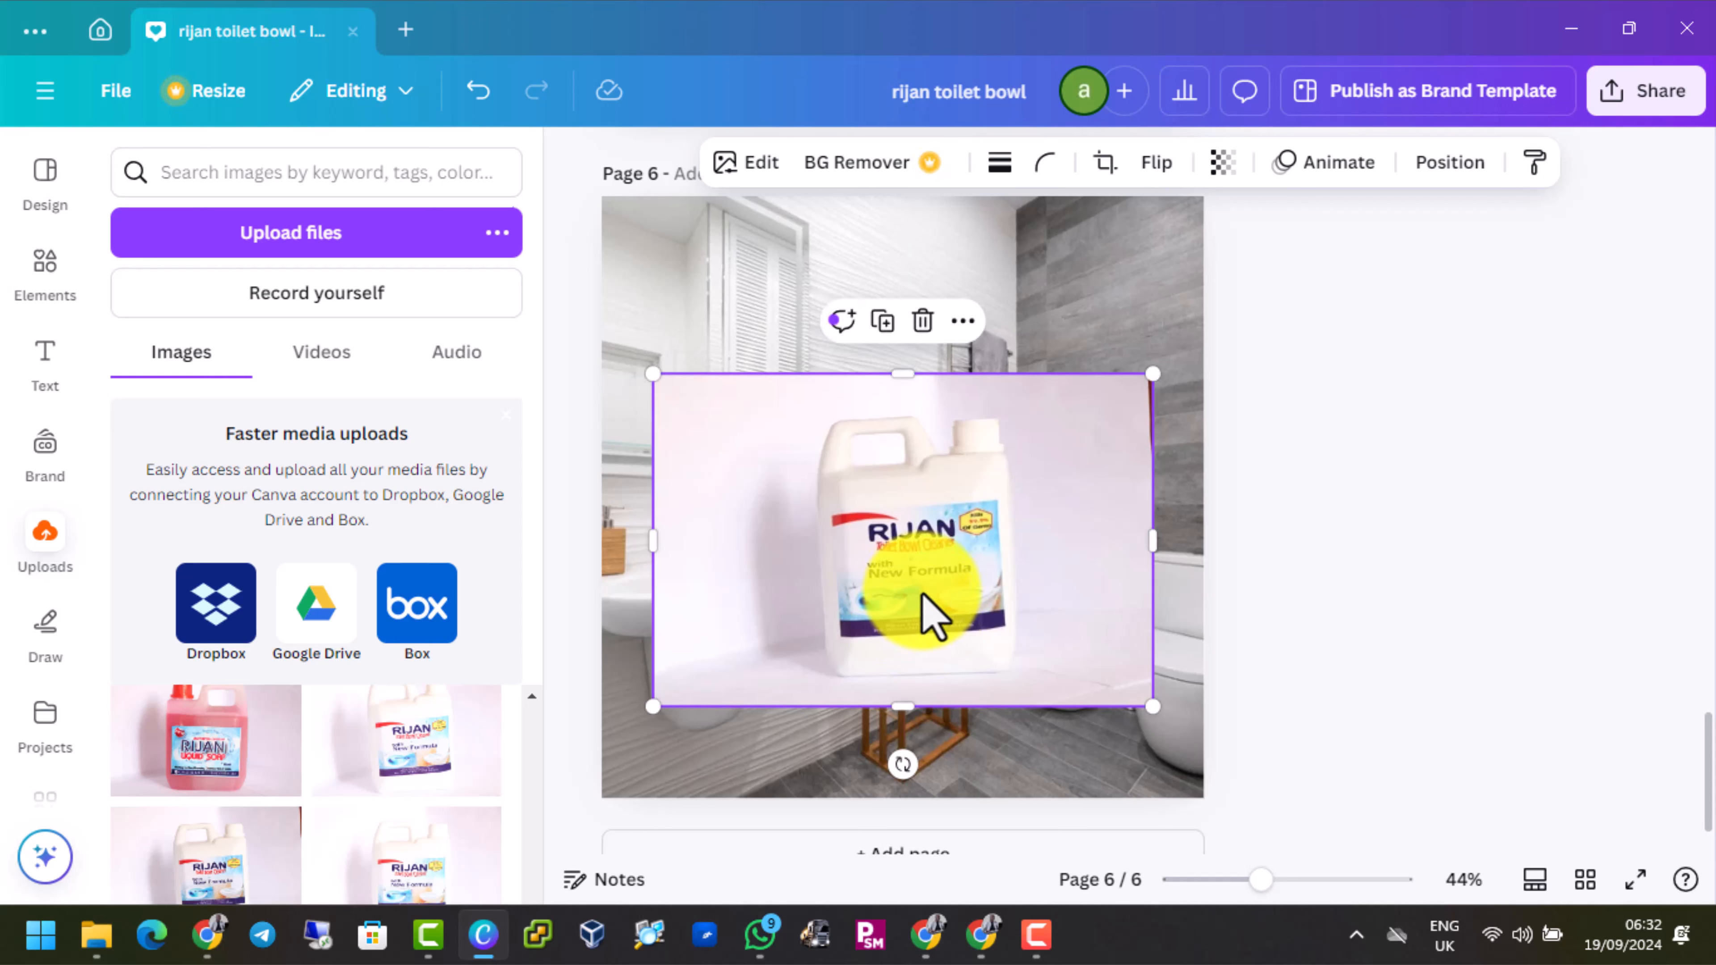
Remove the background from the Rijan product photo with BG Remover
click(1440, 437)
click(868, 535)
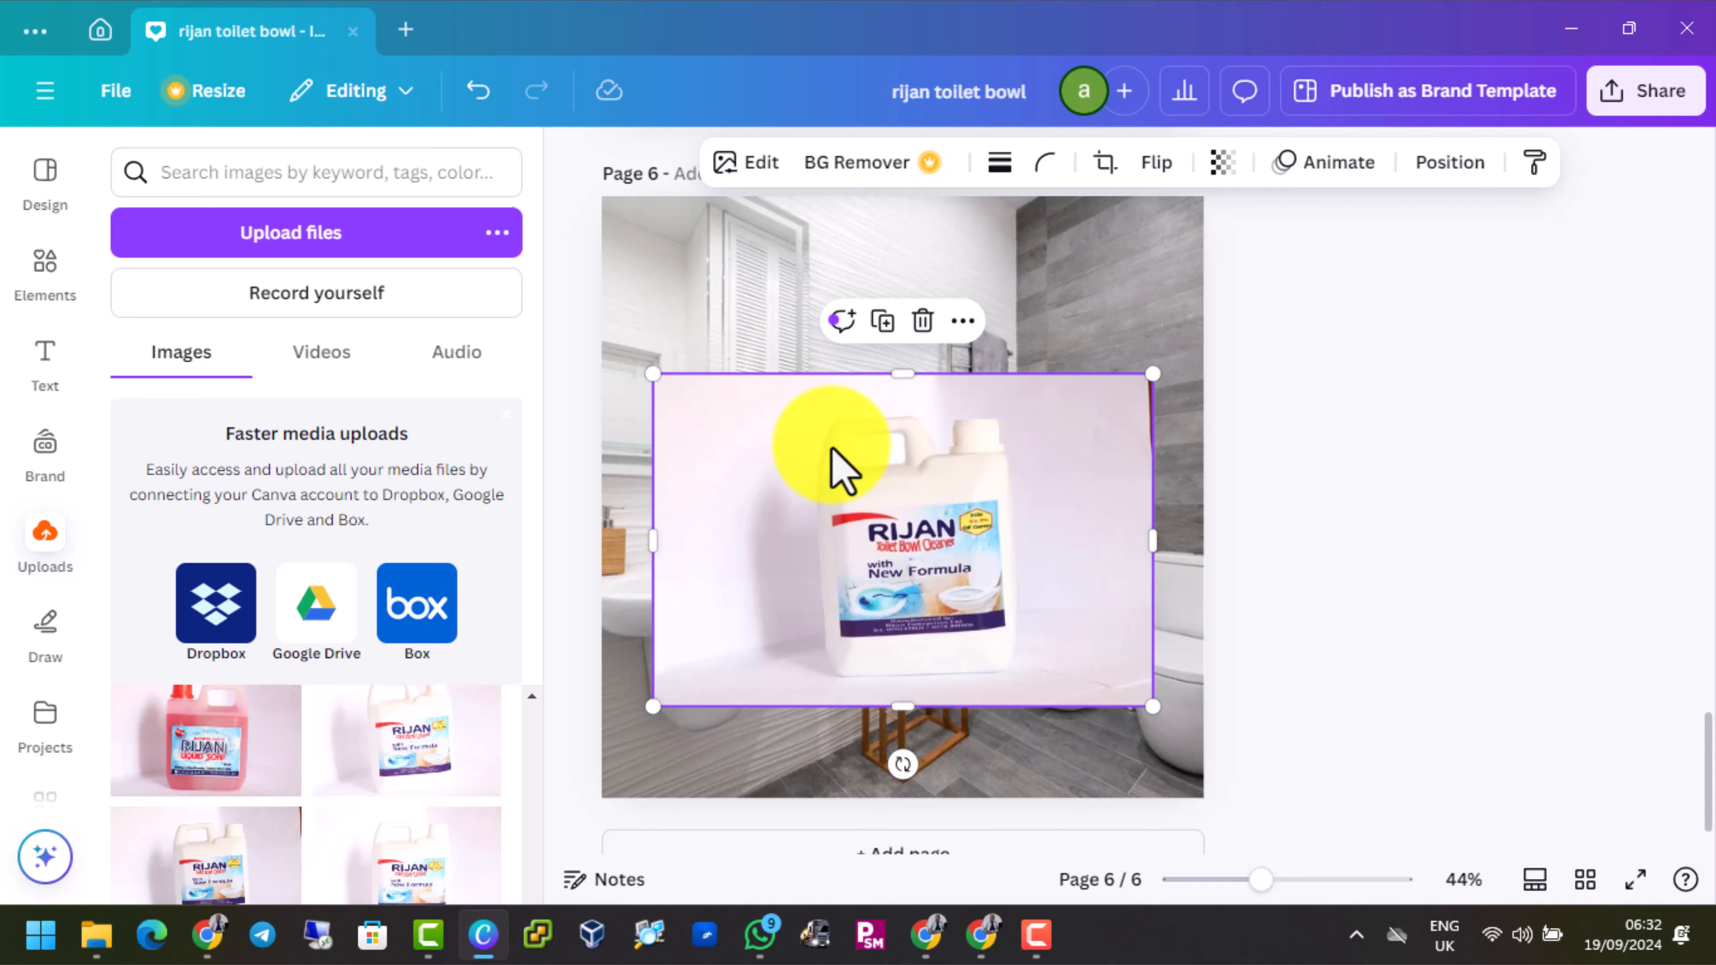
click(1284, 473)
click(868, 490)
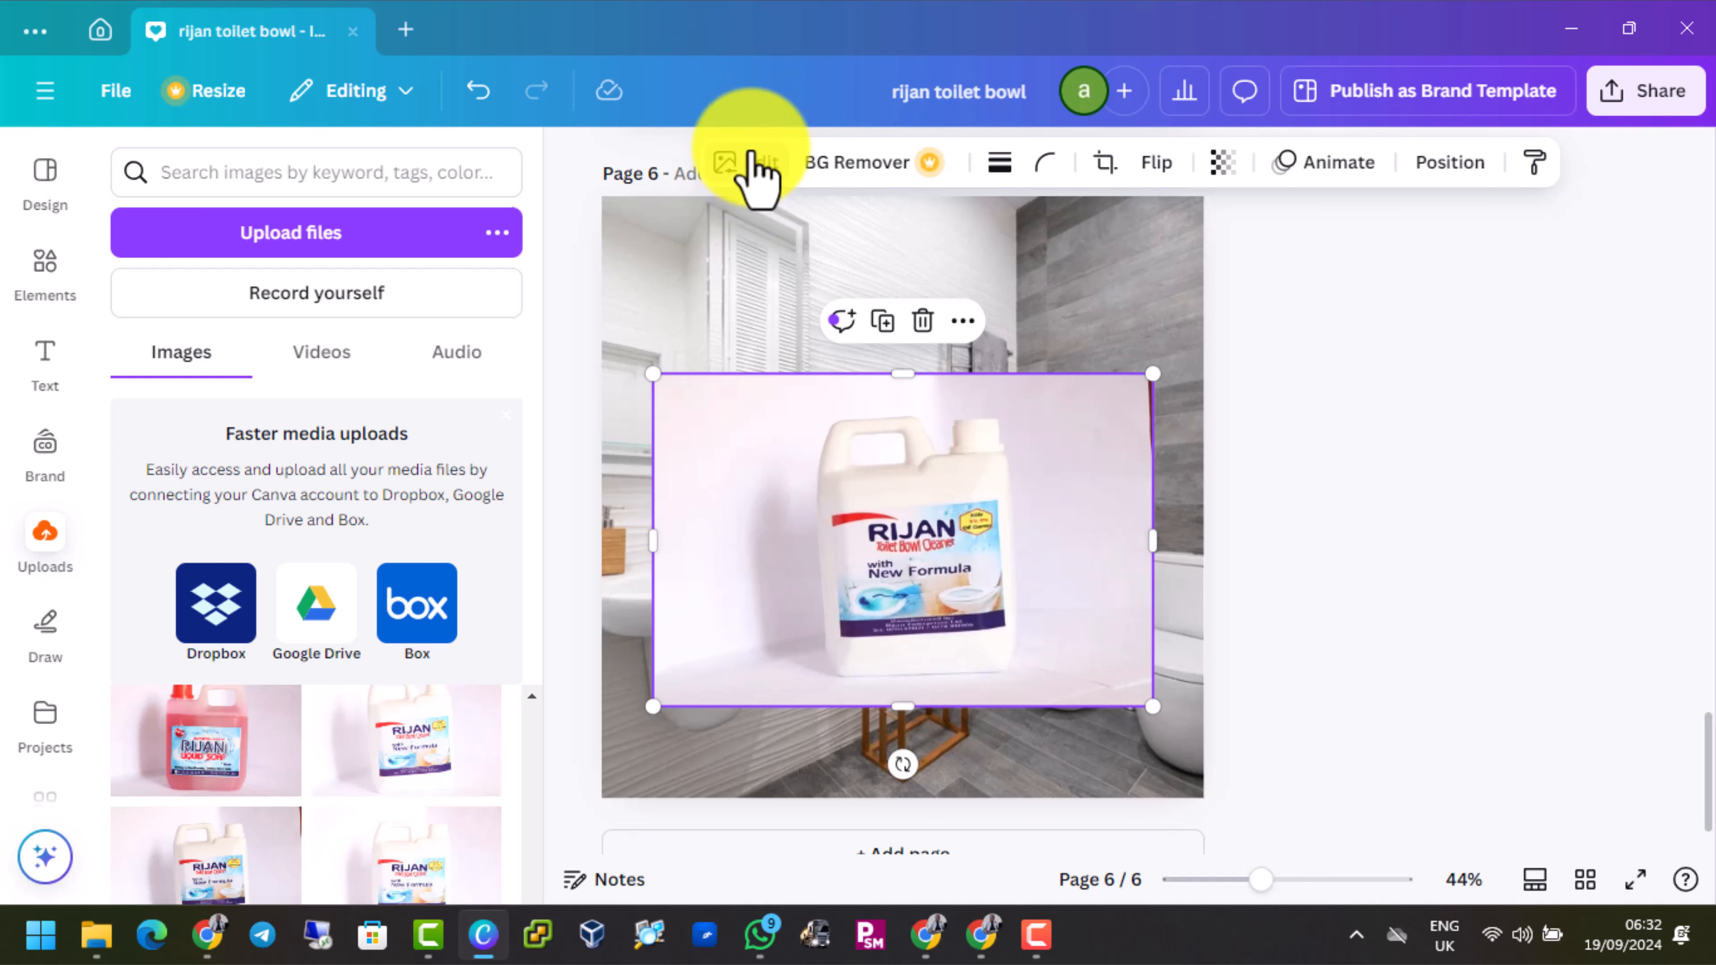
click(743, 166)
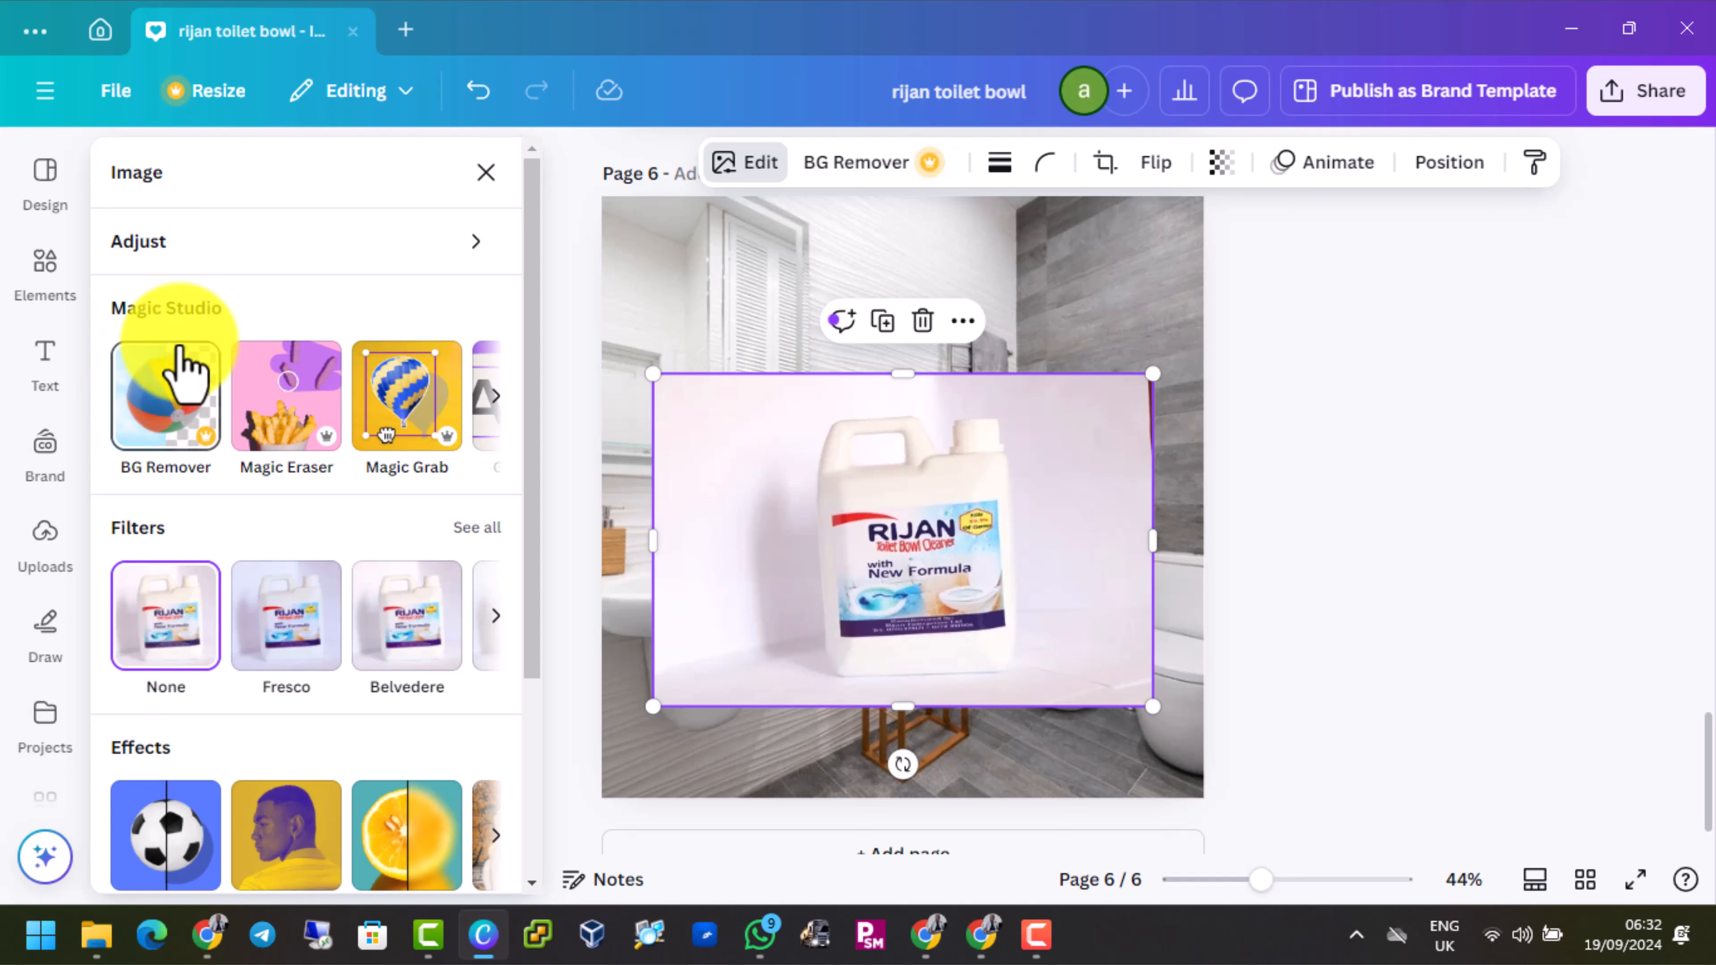
click(178, 404)
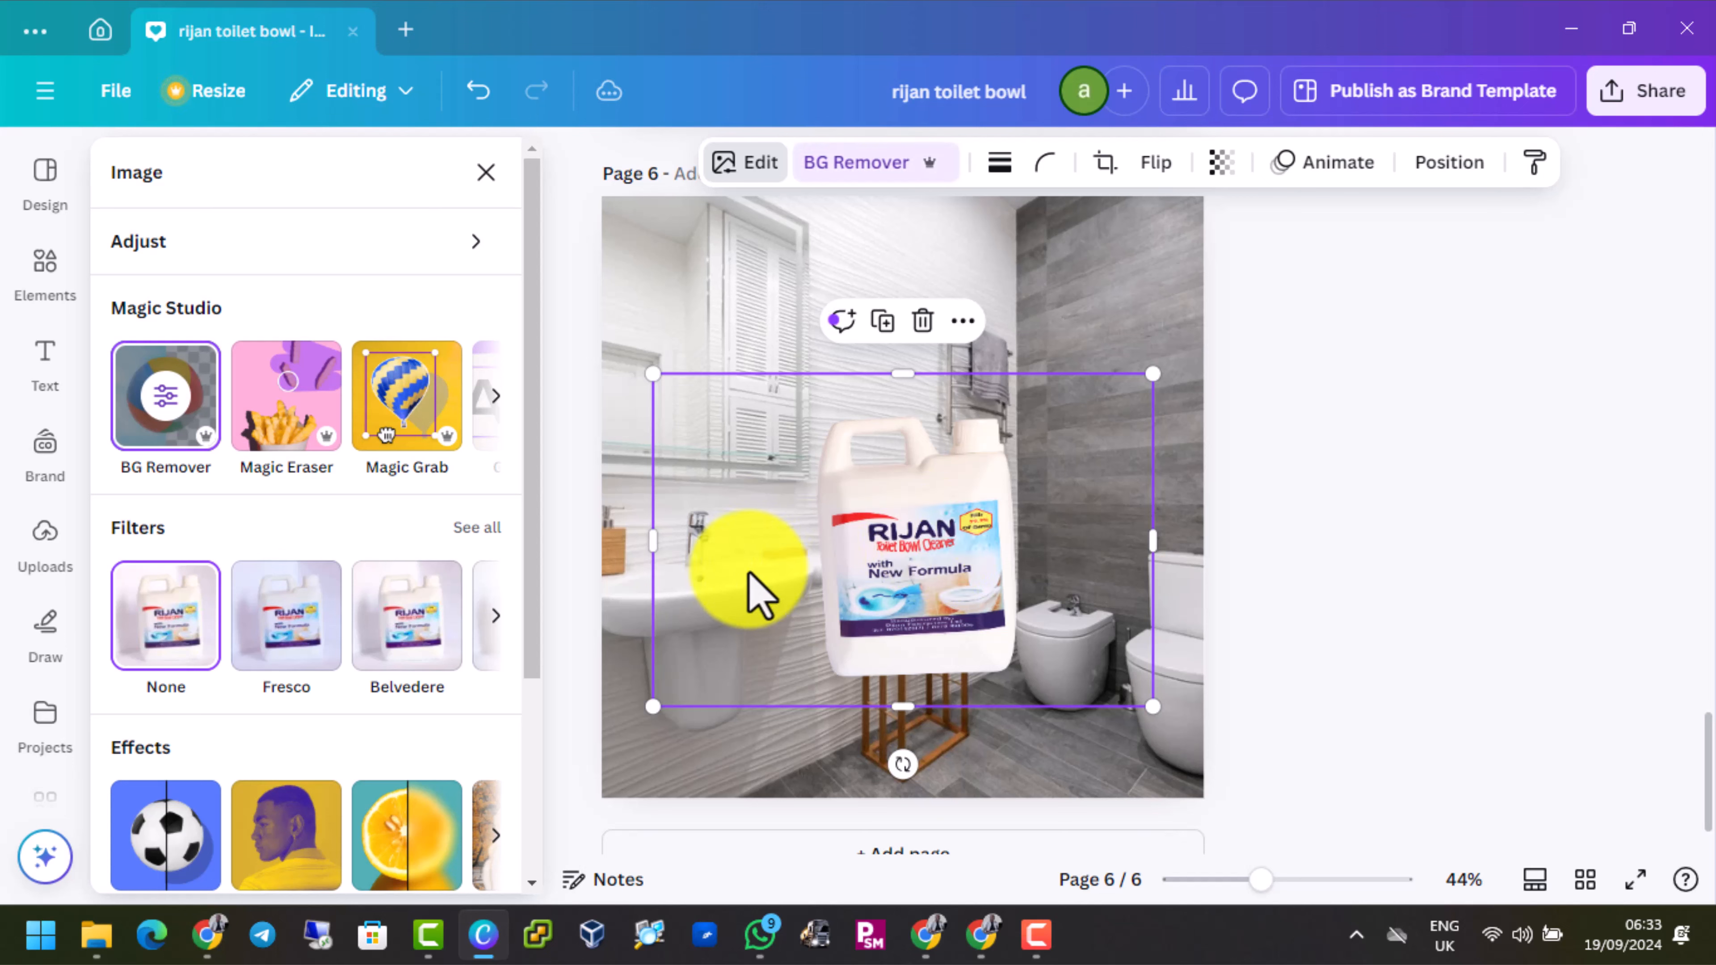
Crop the product image on all four sides so the frame fits close around the jug
drag(691, 540, 794, 567)
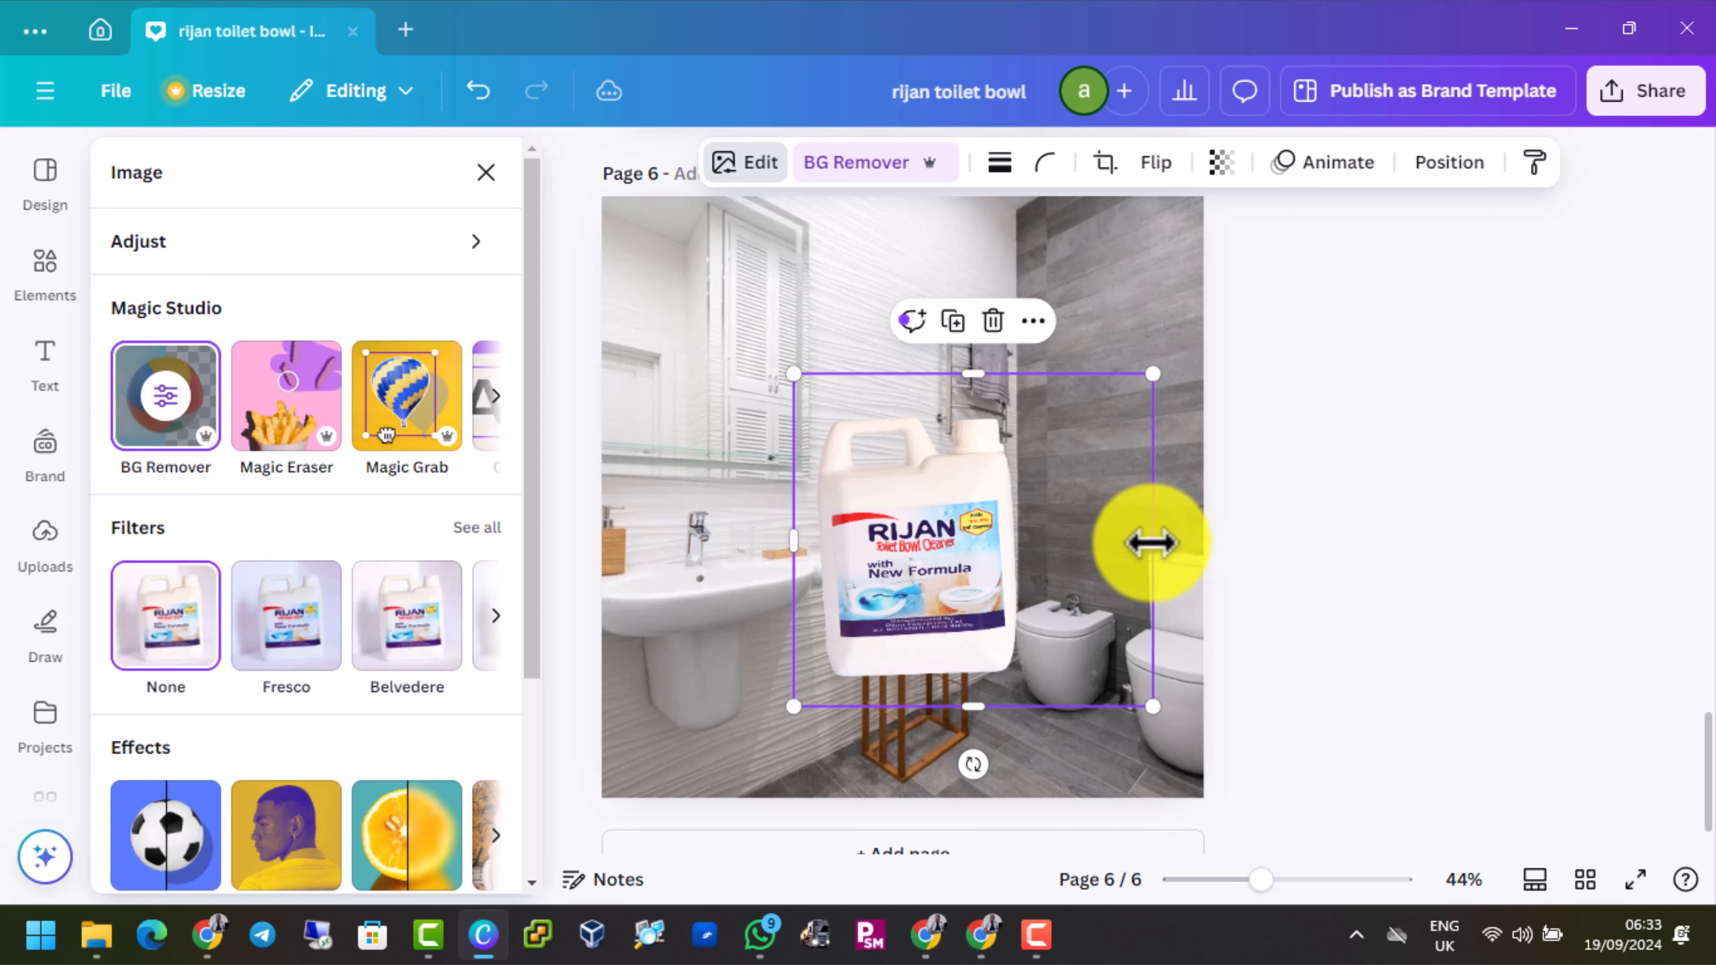
drag(1152, 543, 1037, 561)
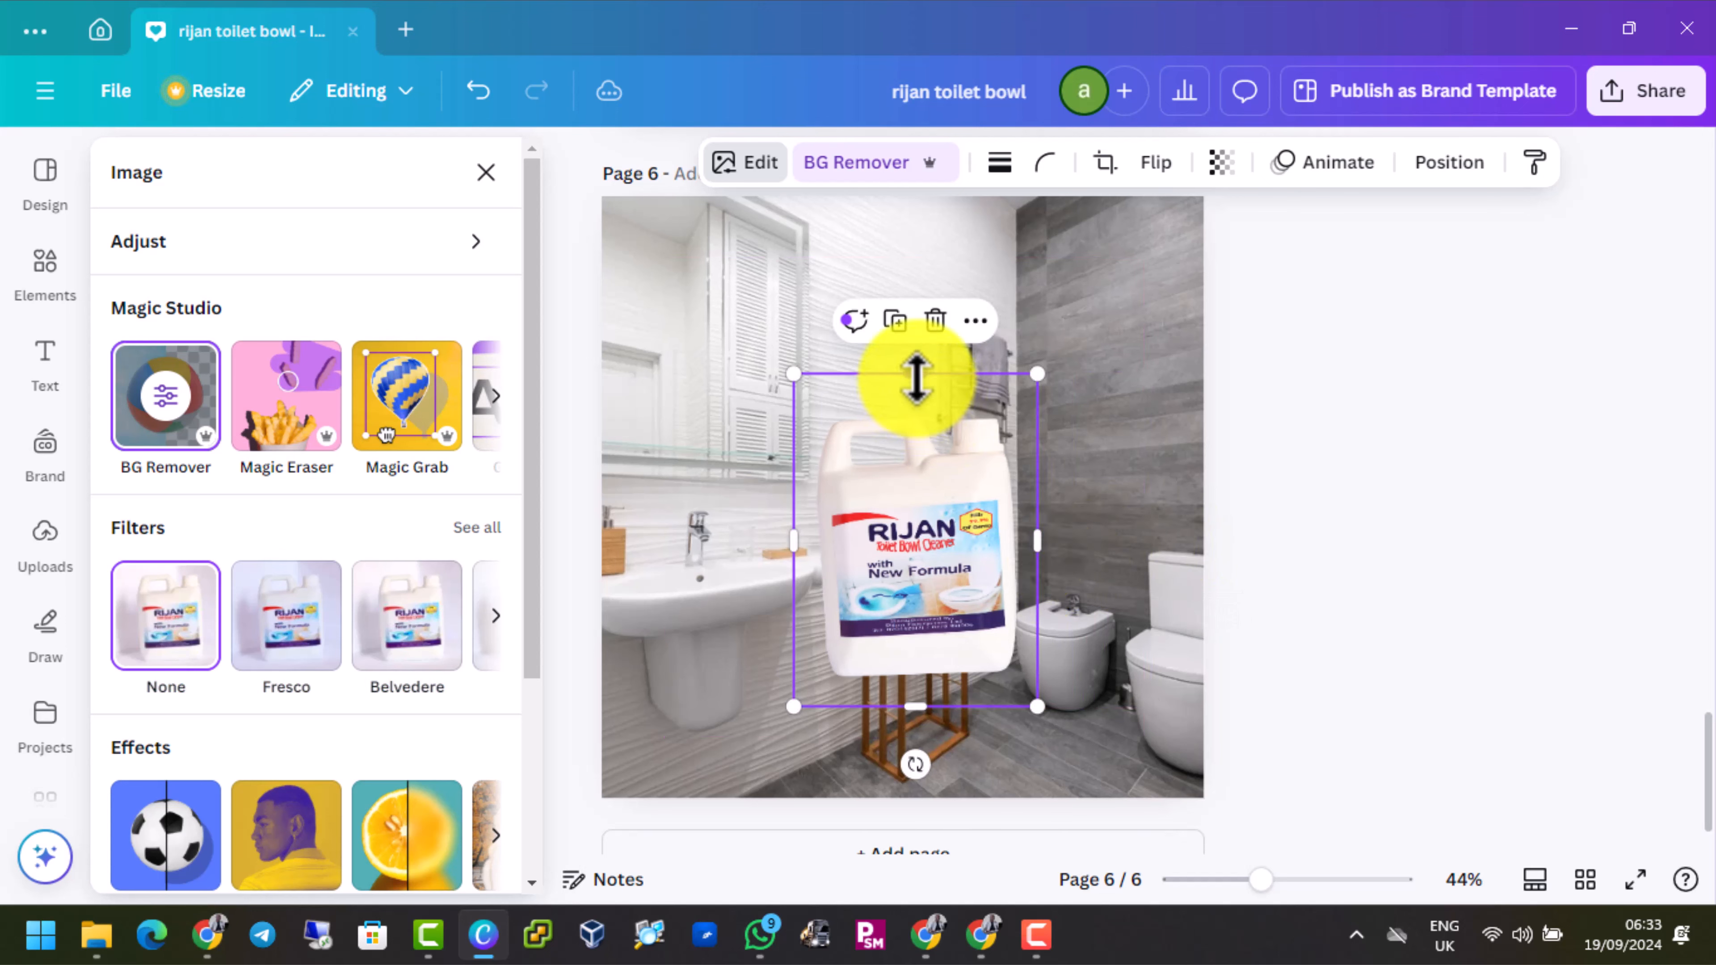
drag(916, 375, 912, 398)
drag(923, 706, 920, 690)
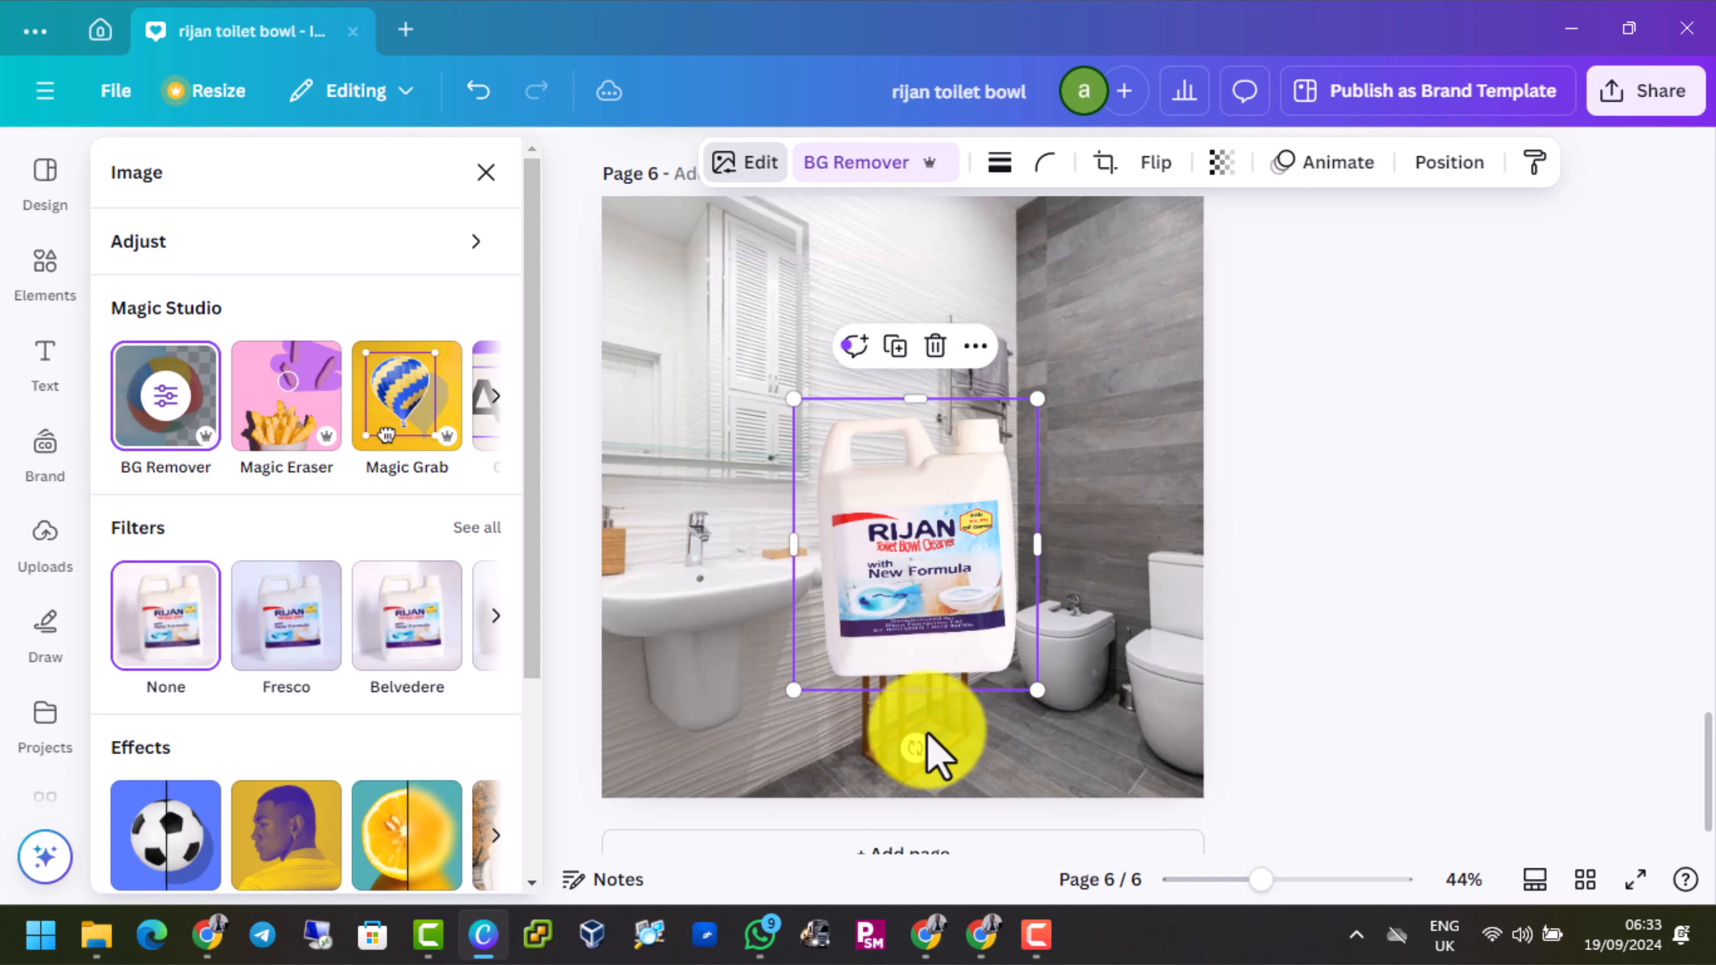
Rotate the jug image by 3° and enlarge it slightly, placed near the middle of the page above the wooden stand
drag(909, 758, 901, 766)
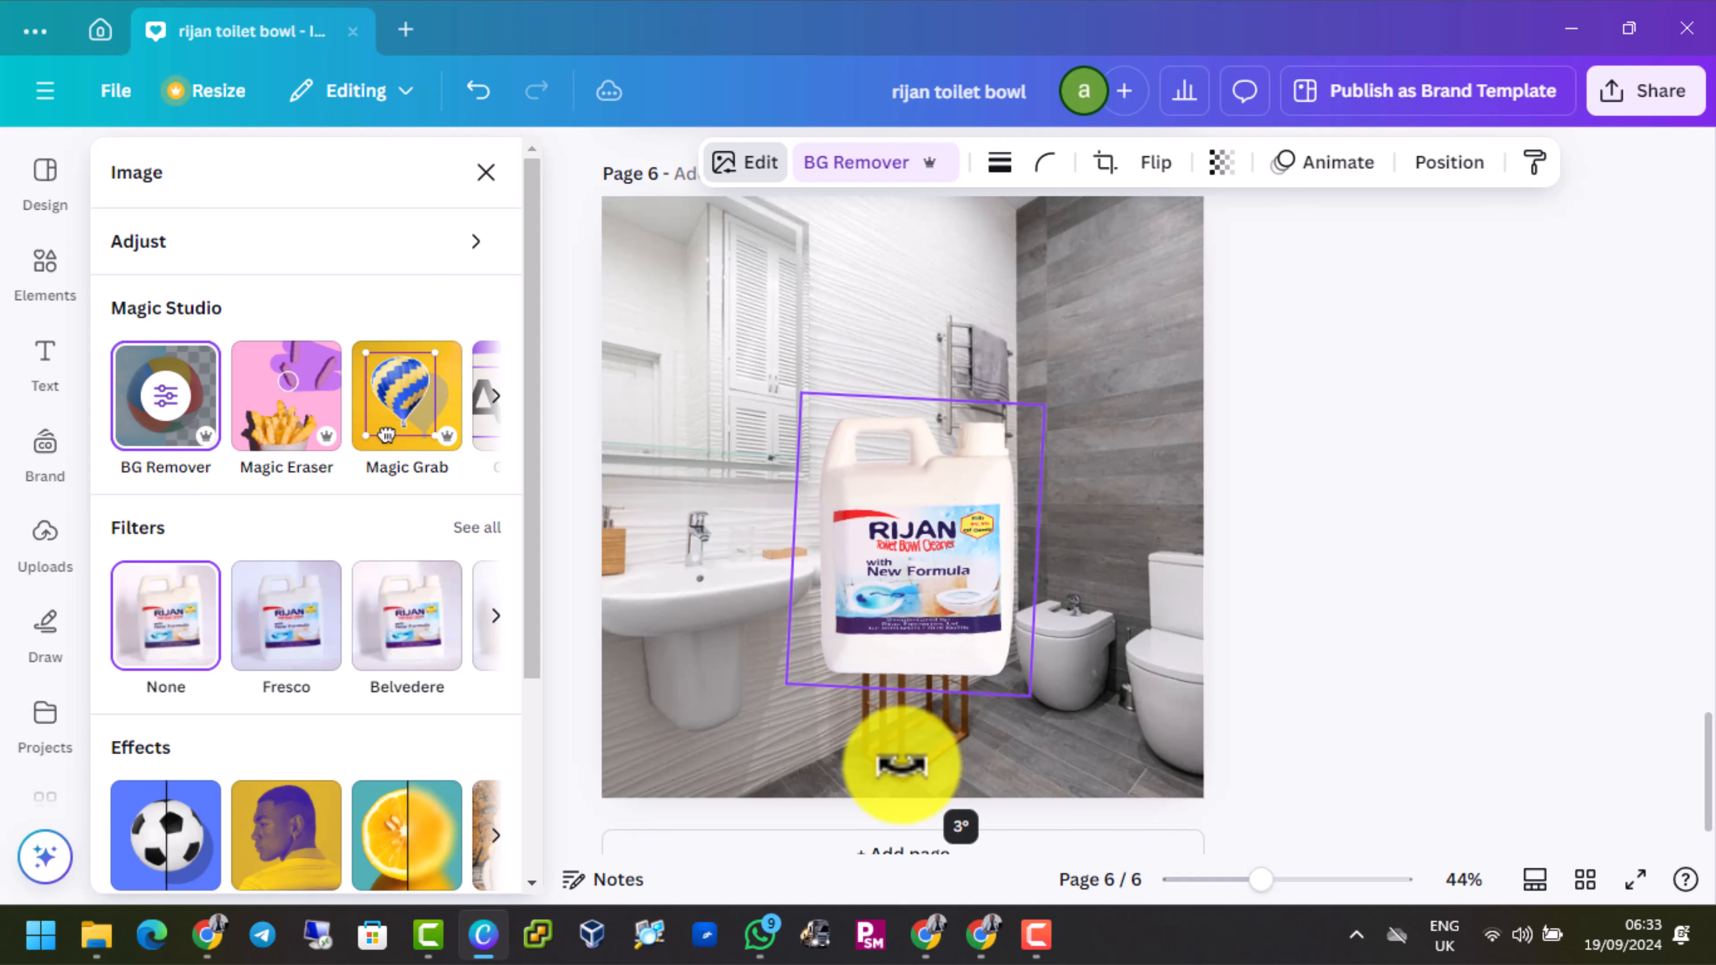
mouse_move(886, 602)
mouse_down()
mouse_move(870, 621)
mouse_move(872, 604)
mouse_up()
mouse_move(1044, 391)
mouse_down()
mouse_move(1054, 381)
mouse_move(1019, 430)
mouse_move(1057, 391)
mouse_move(1043, 410)
mouse_up()
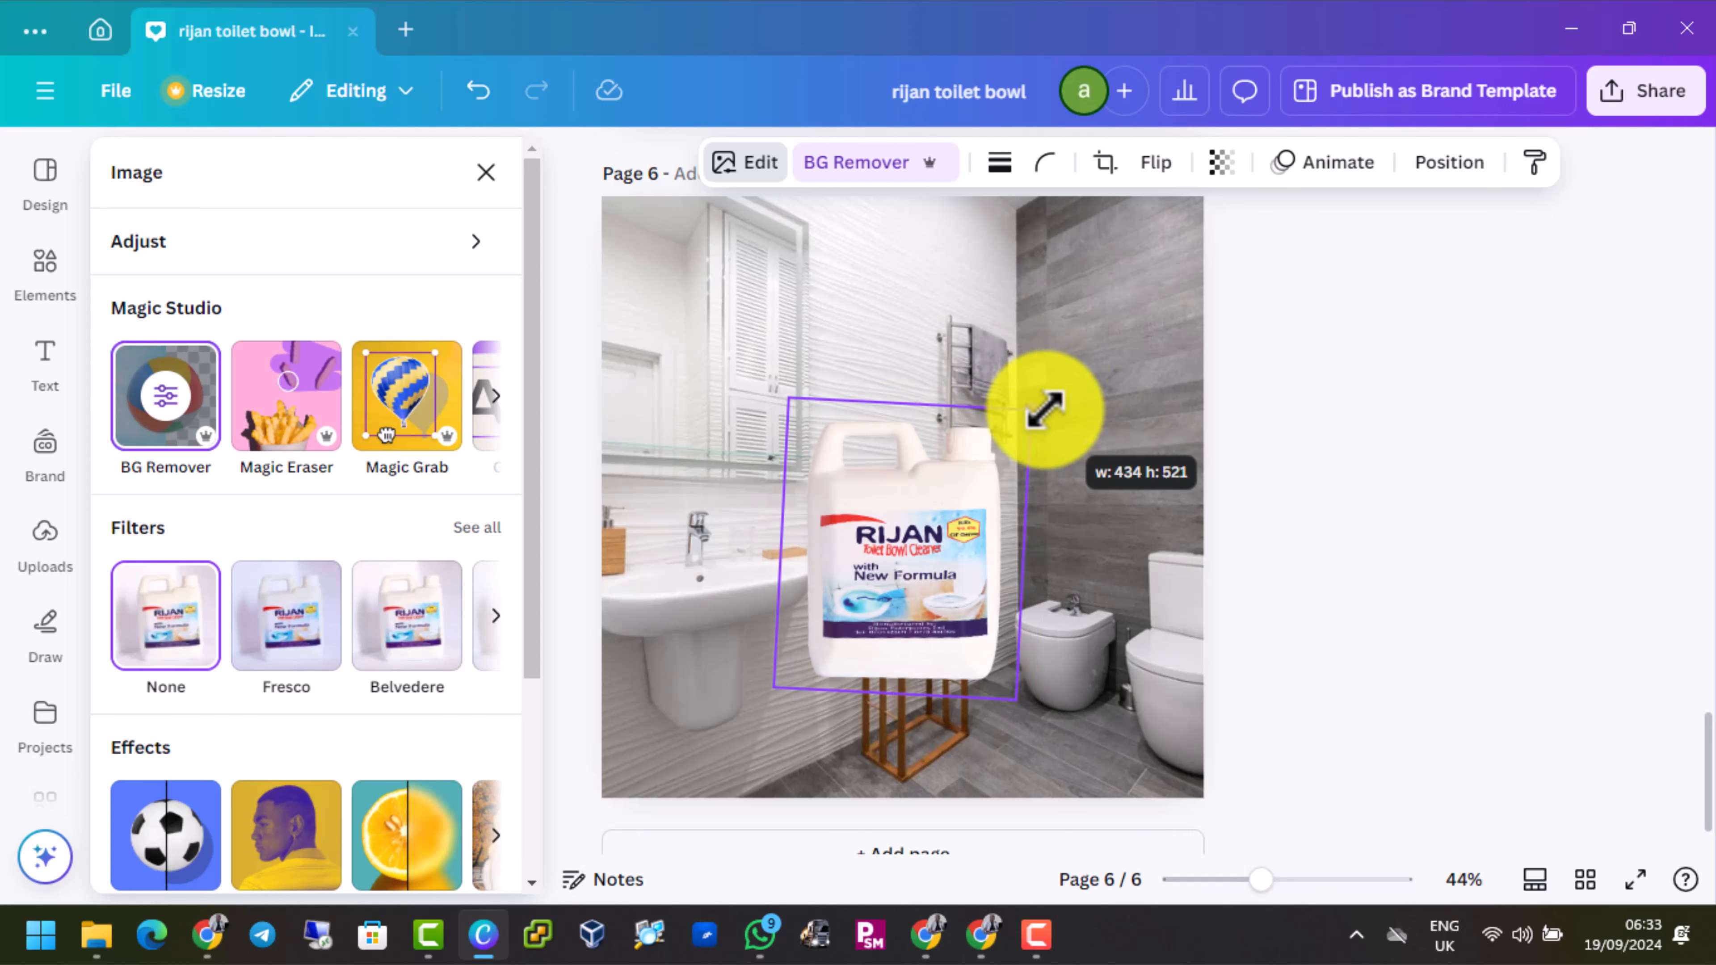
drag(874, 561, 875, 512)
drag(1015, 668, 1027, 676)
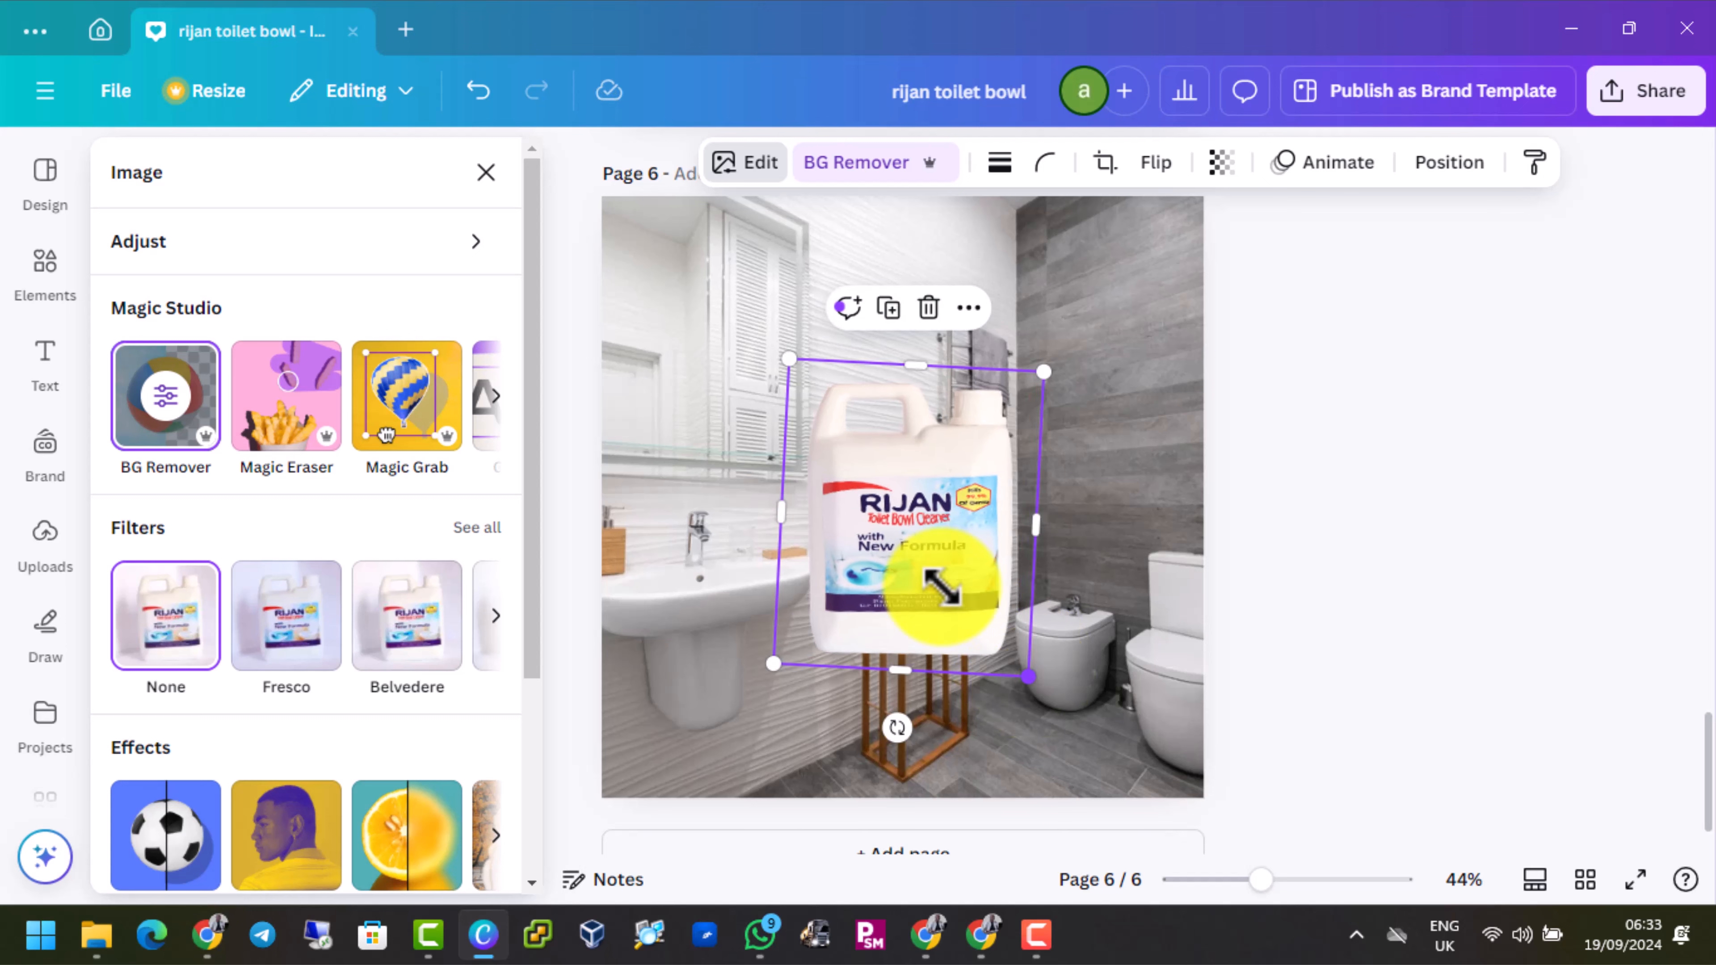
drag(770, 659, 756, 681)
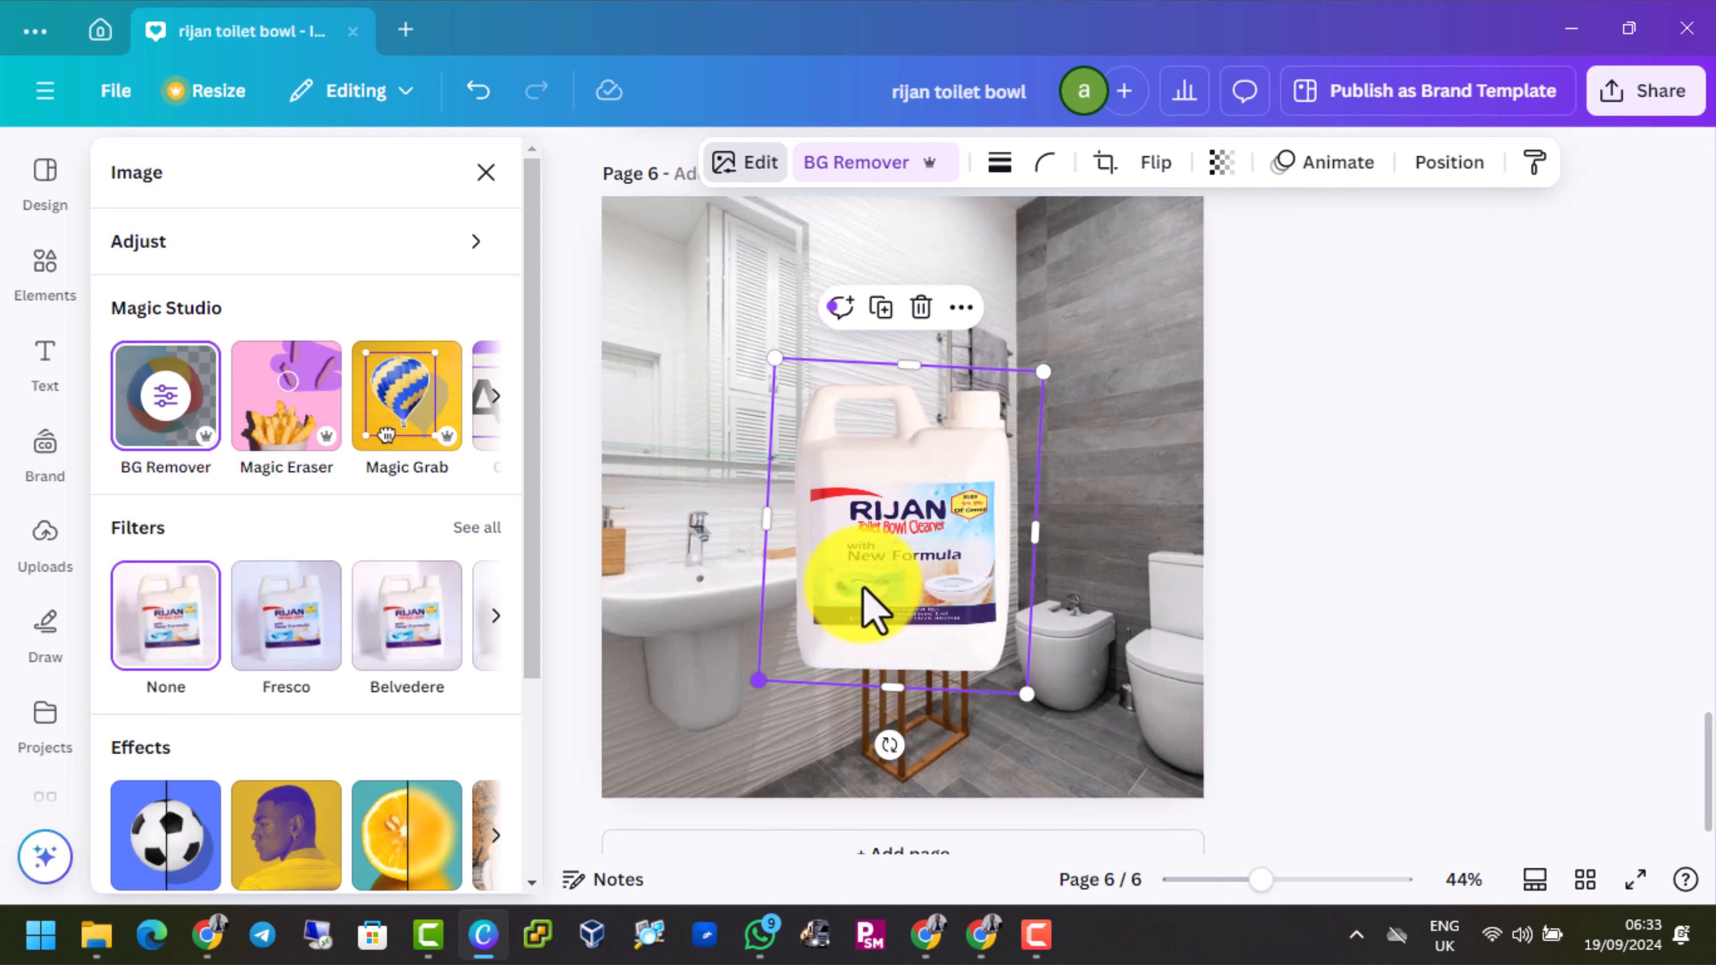
drag(874, 578, 878, 567)
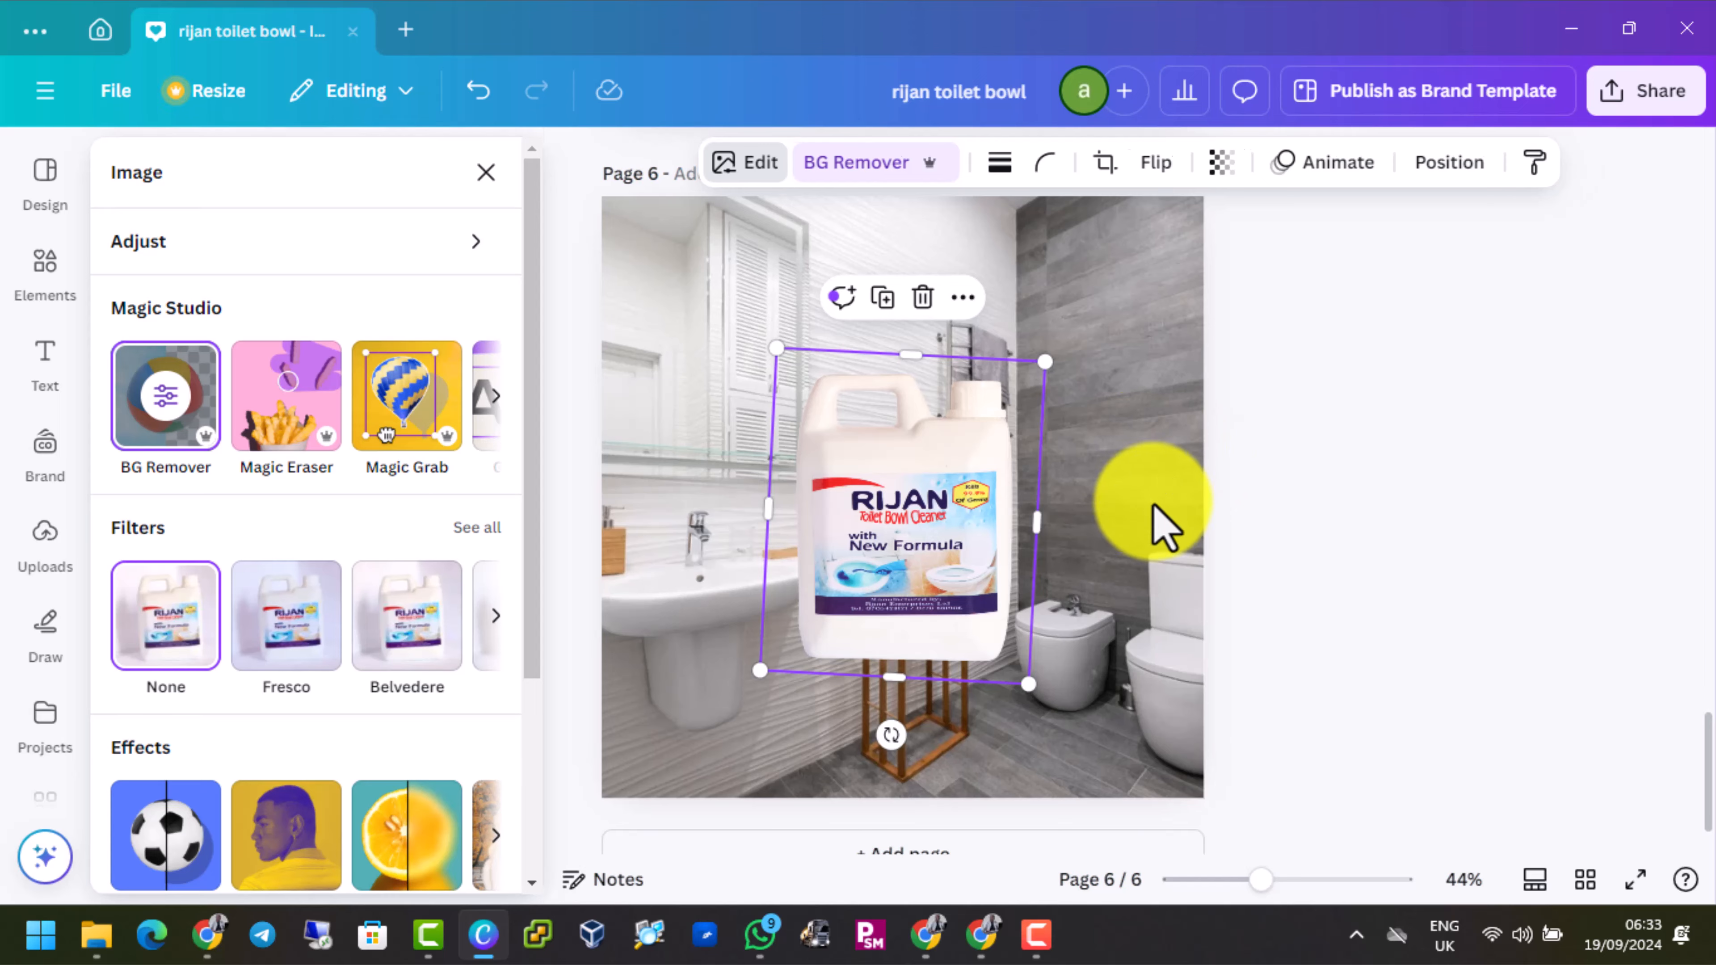
click(1157, 525)
Search the elements library for "product podium" and limit the results to graphics
scroll(1157, 526, up, 3)
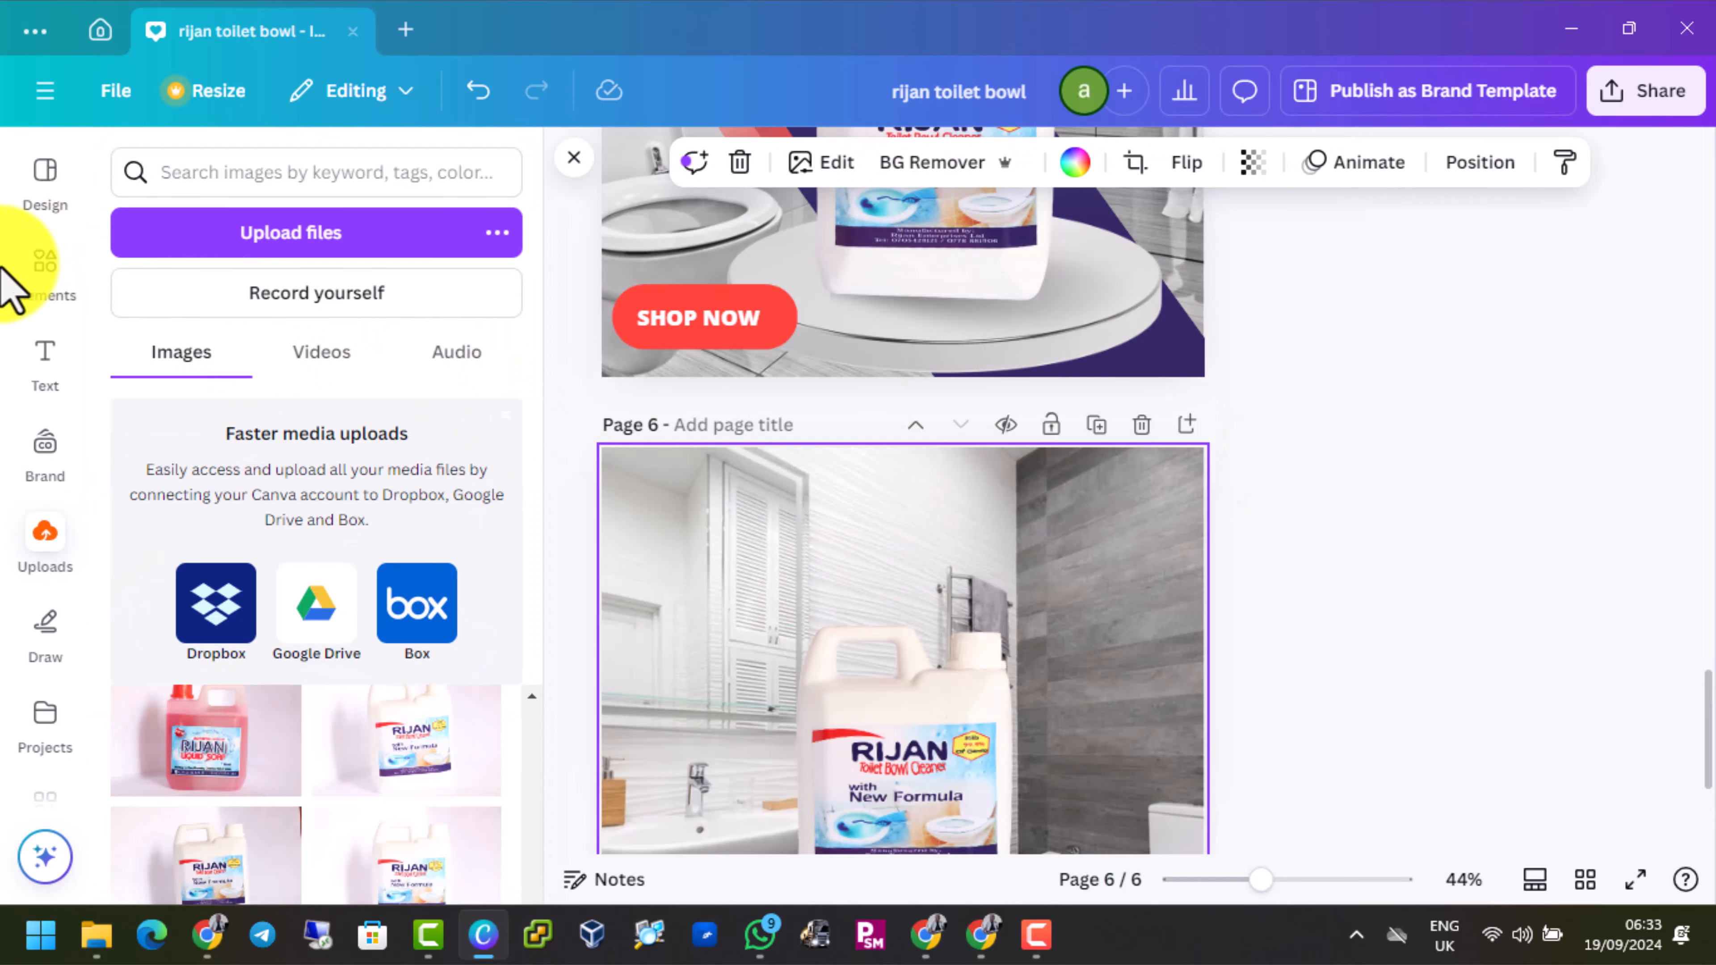
click(51, 277)
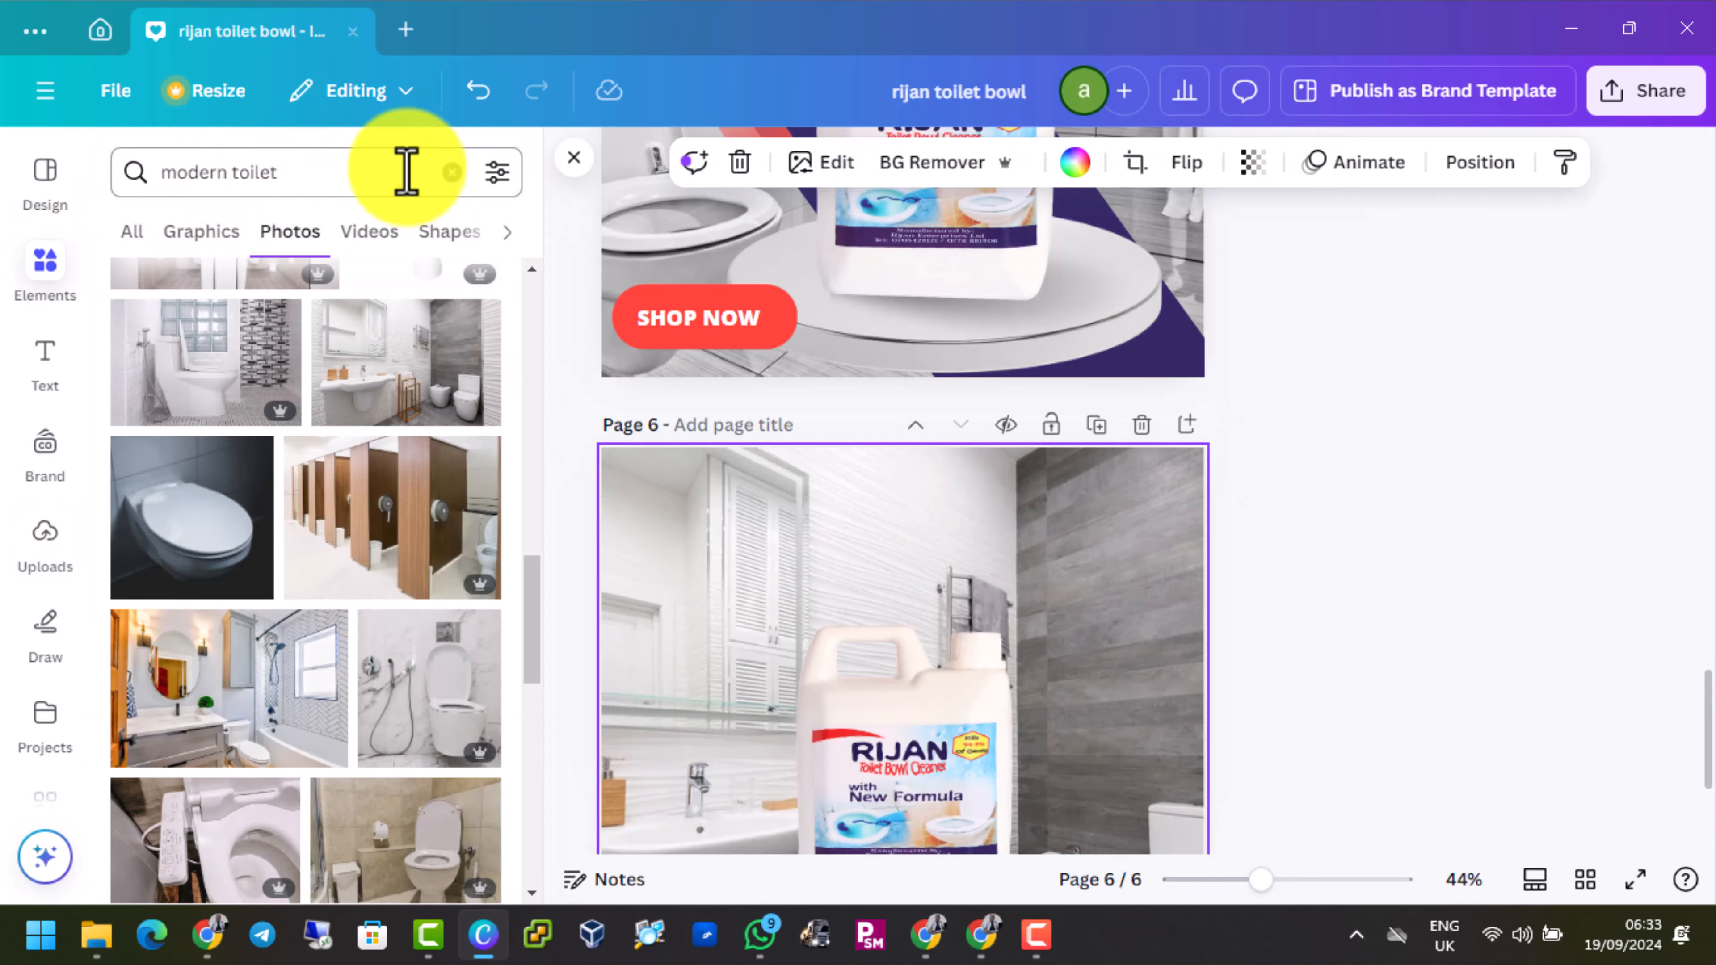
click(449, 173)
click(257, 173)
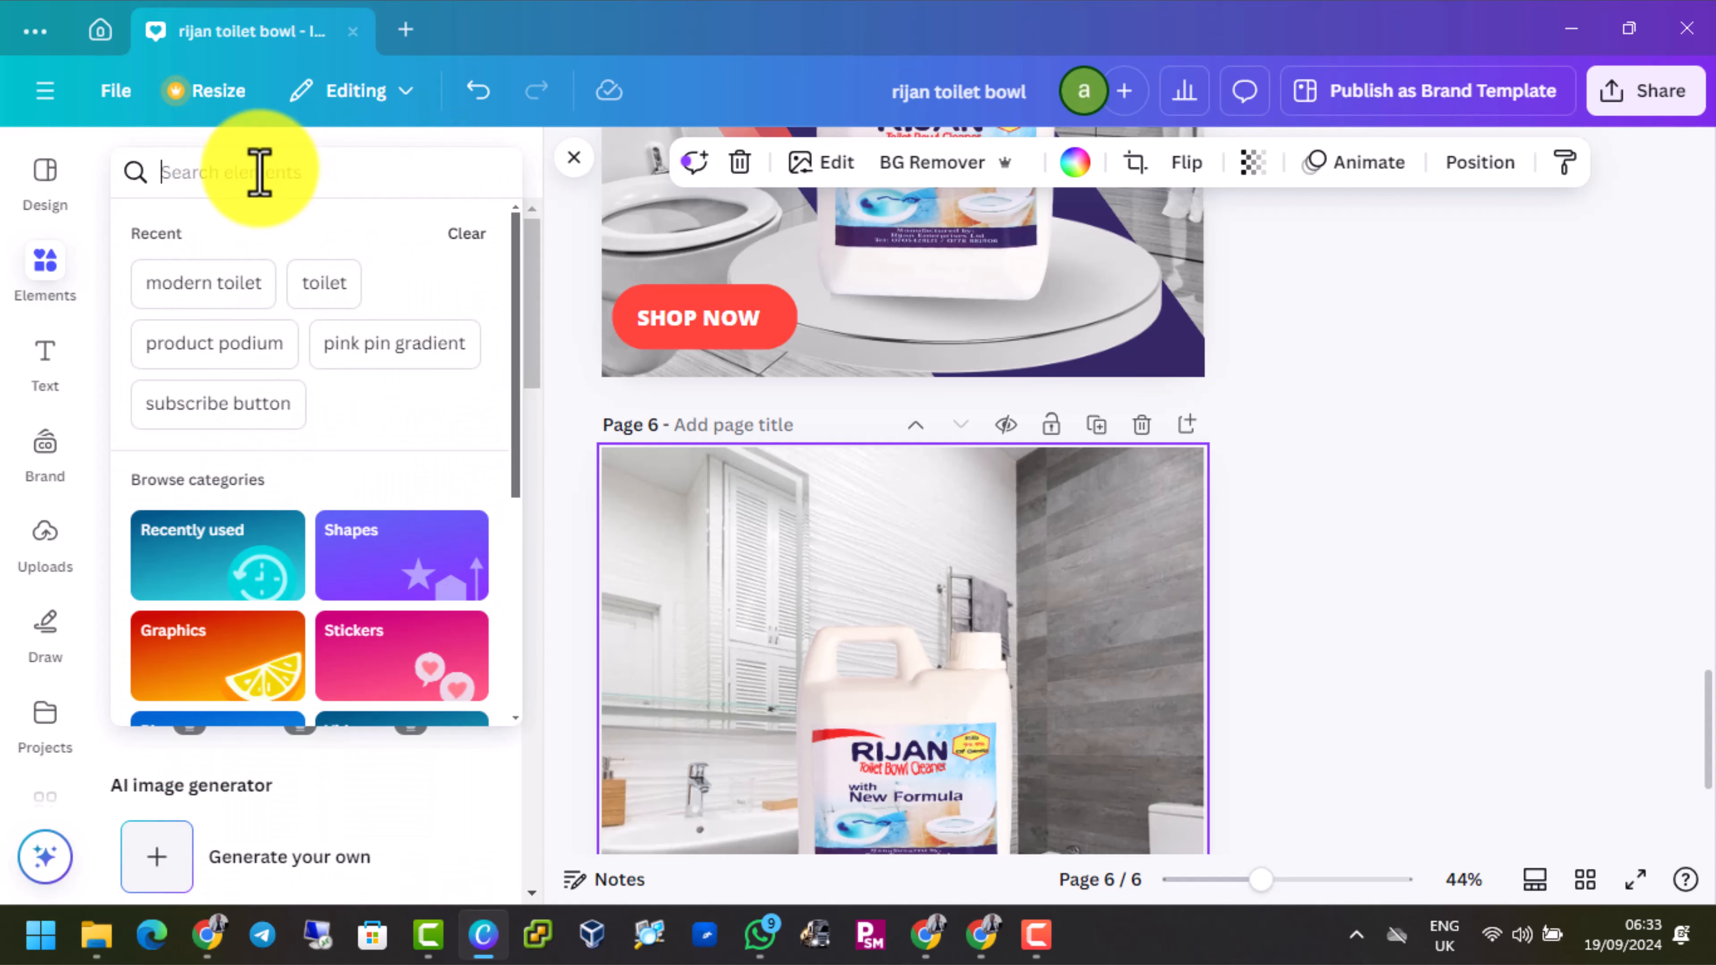
click(229, 344)
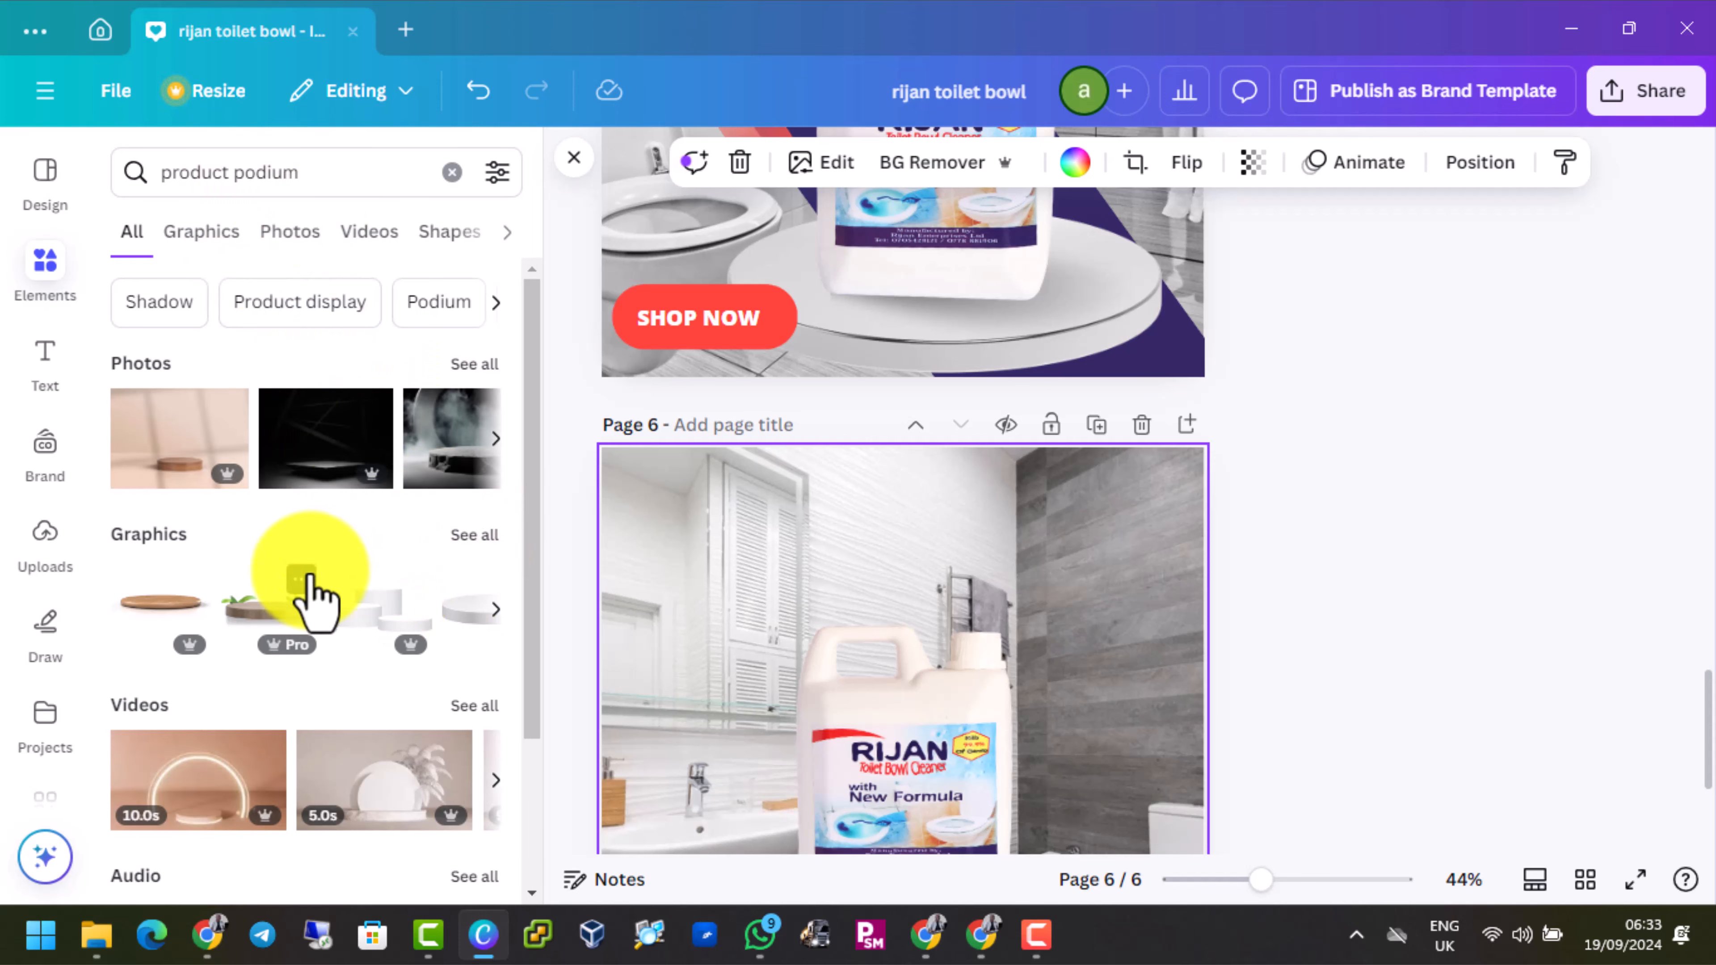
click(189, 237)
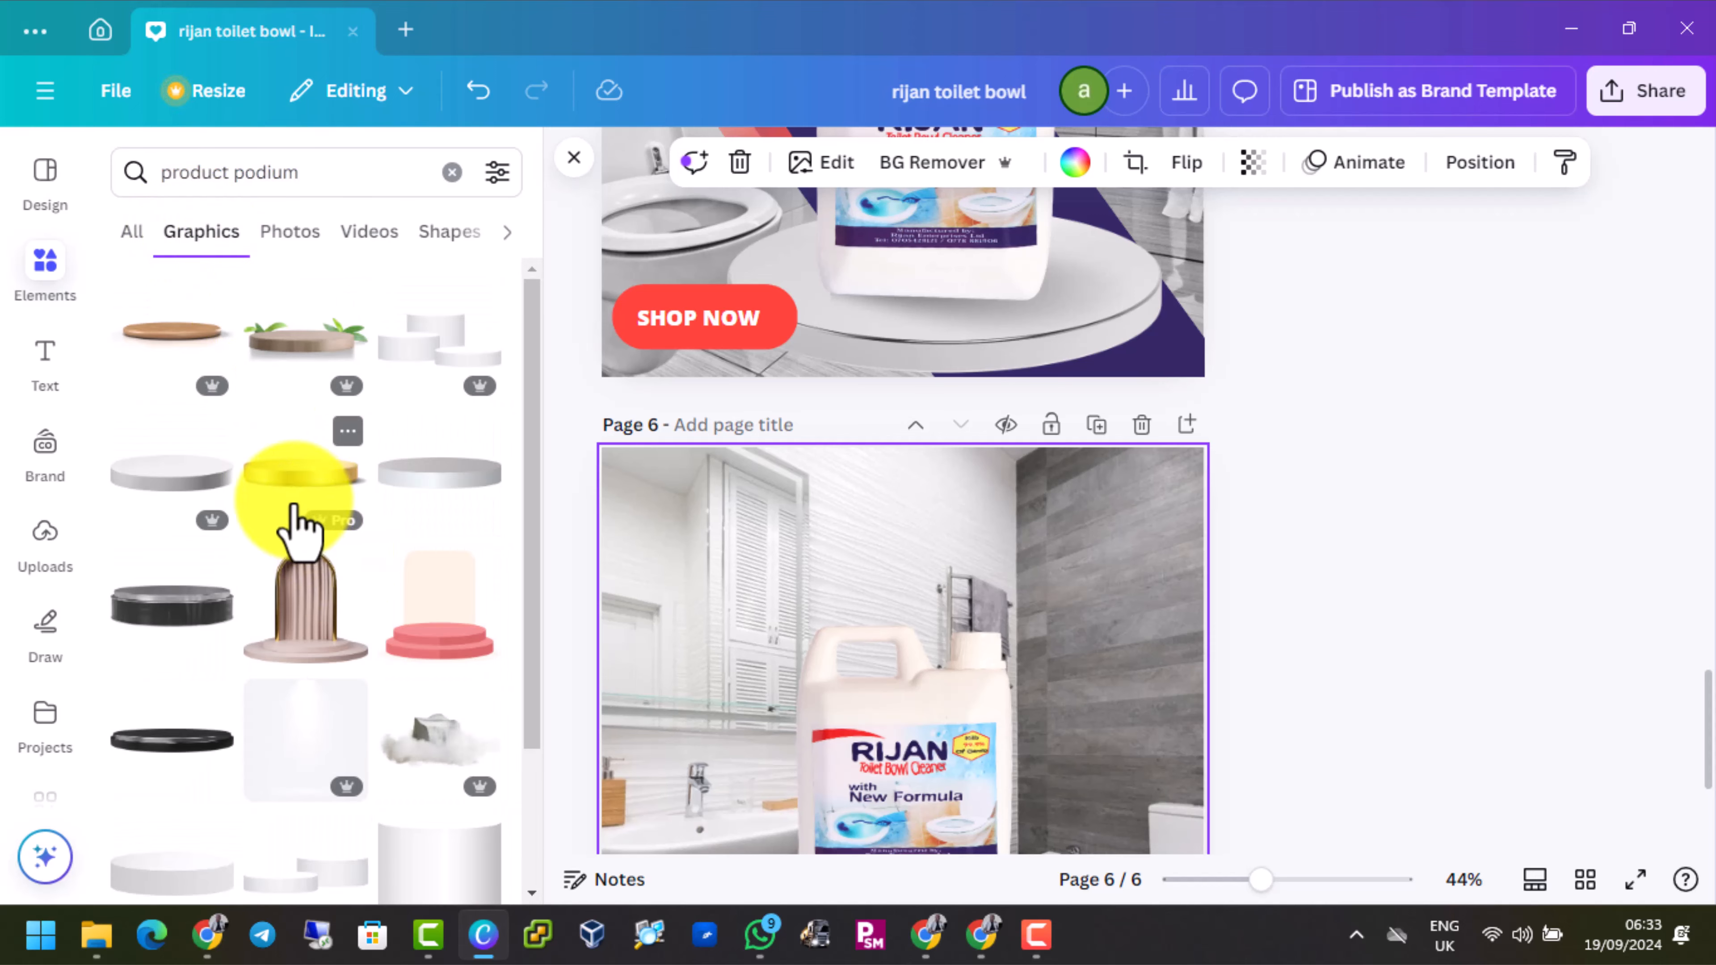
Add the white two-tier podium graphic with the gold rim from the search results to page 6
scroll(298, 528, down, 7)
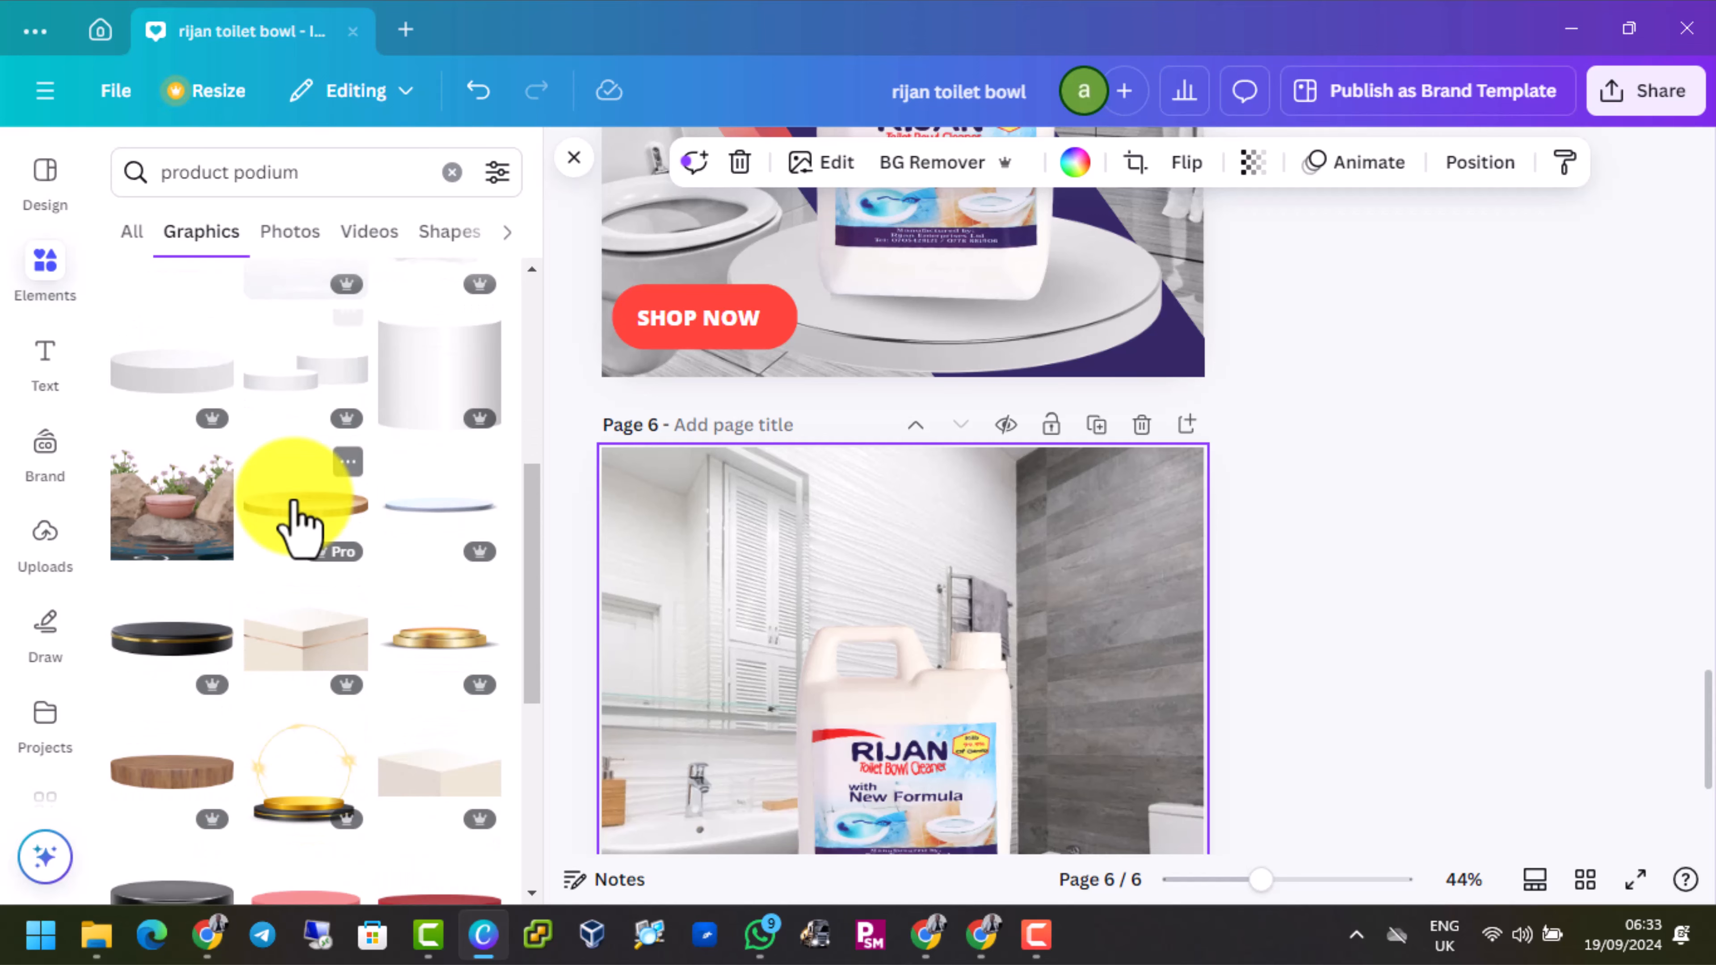
scroll(297, 524, down, 4)
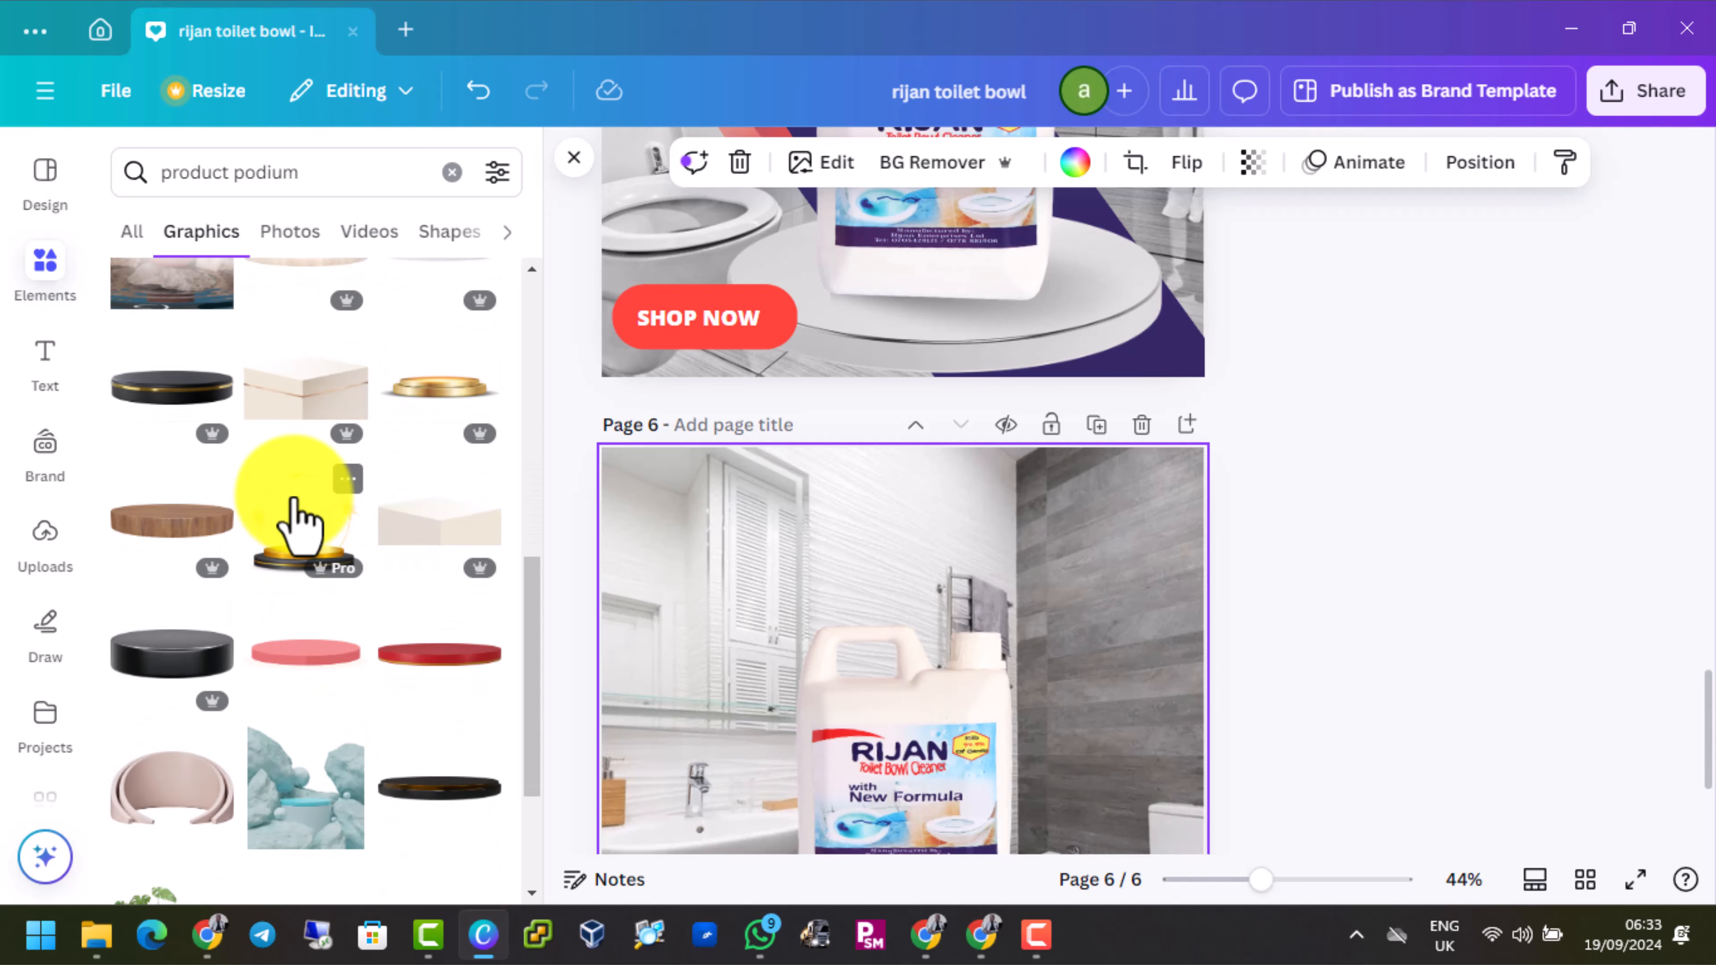
scroll(297, 521, down, 5)
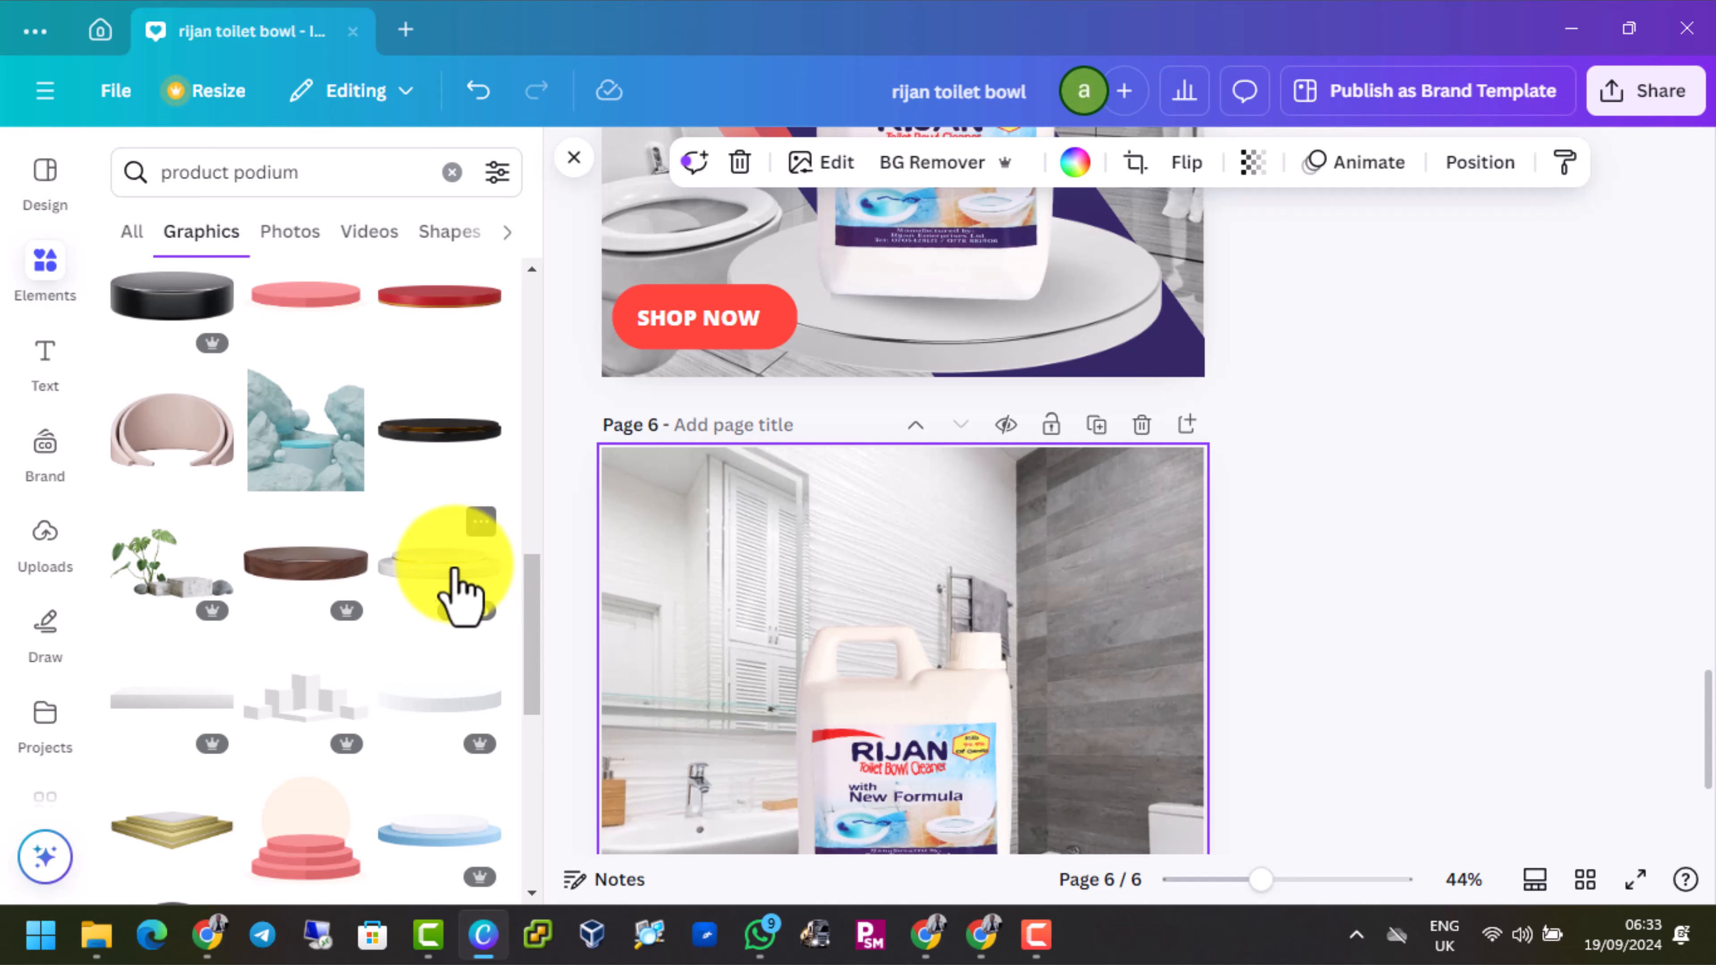
click(449, 595)
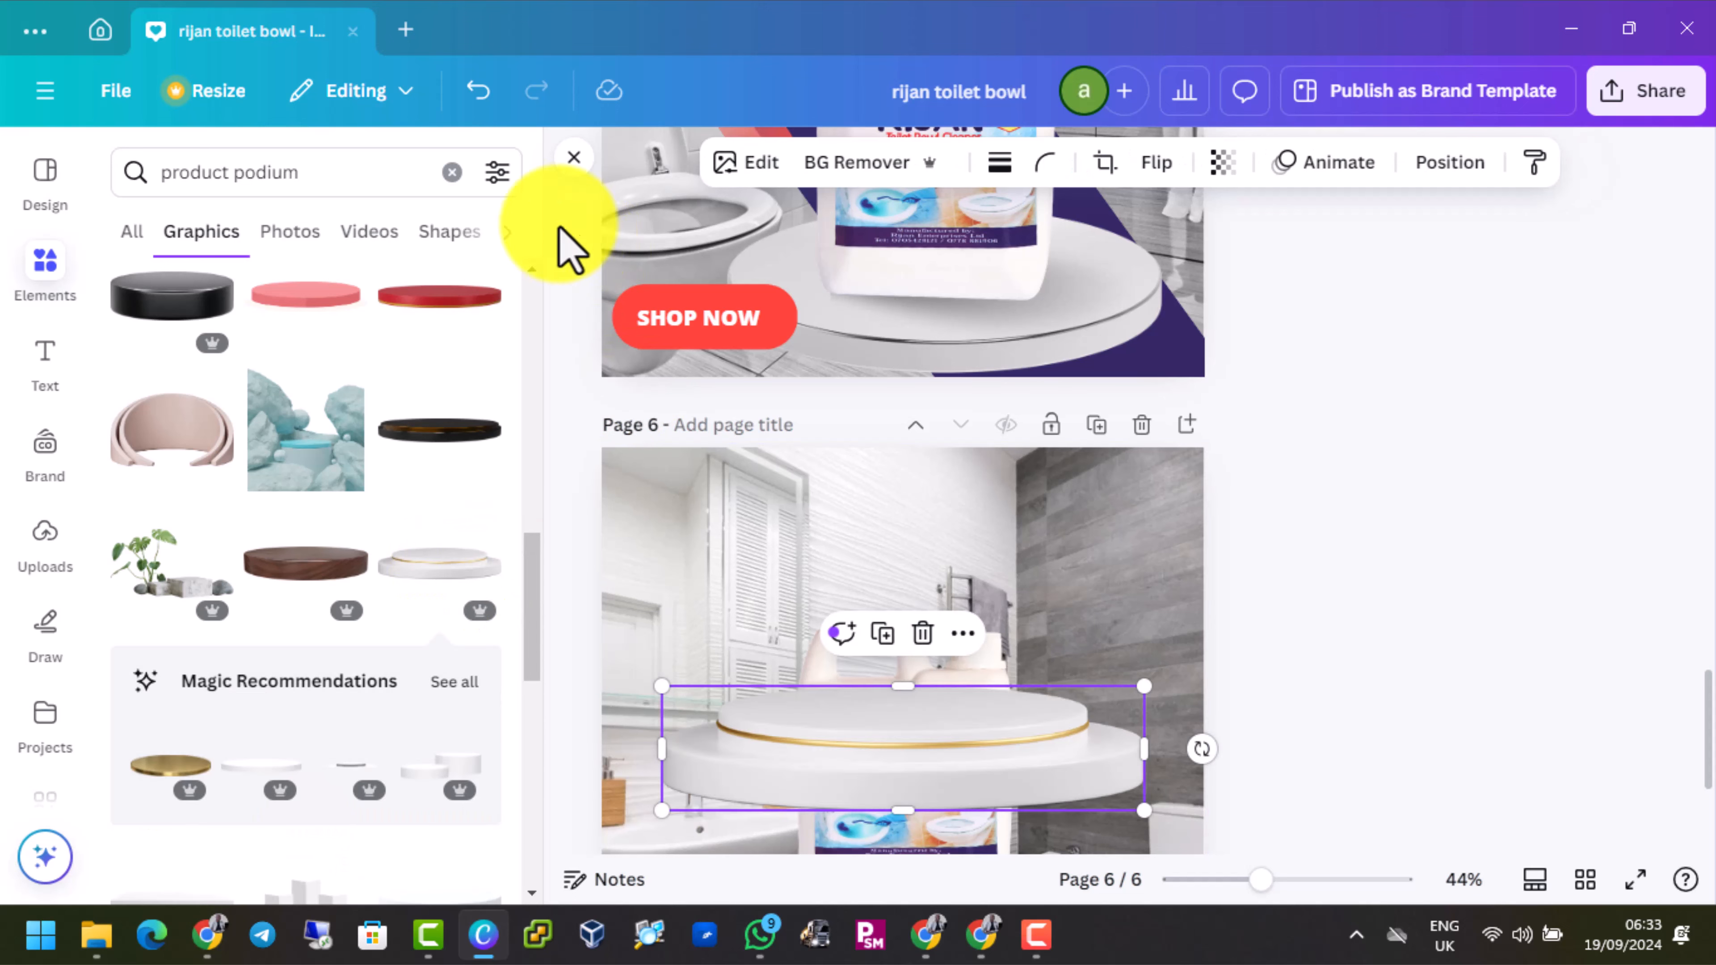
click(571, 161)
Shrink the podium to about 675 px wide and centre it horizontally near the page's lower edge, below the jug
scroll(816, 544, down, 5)
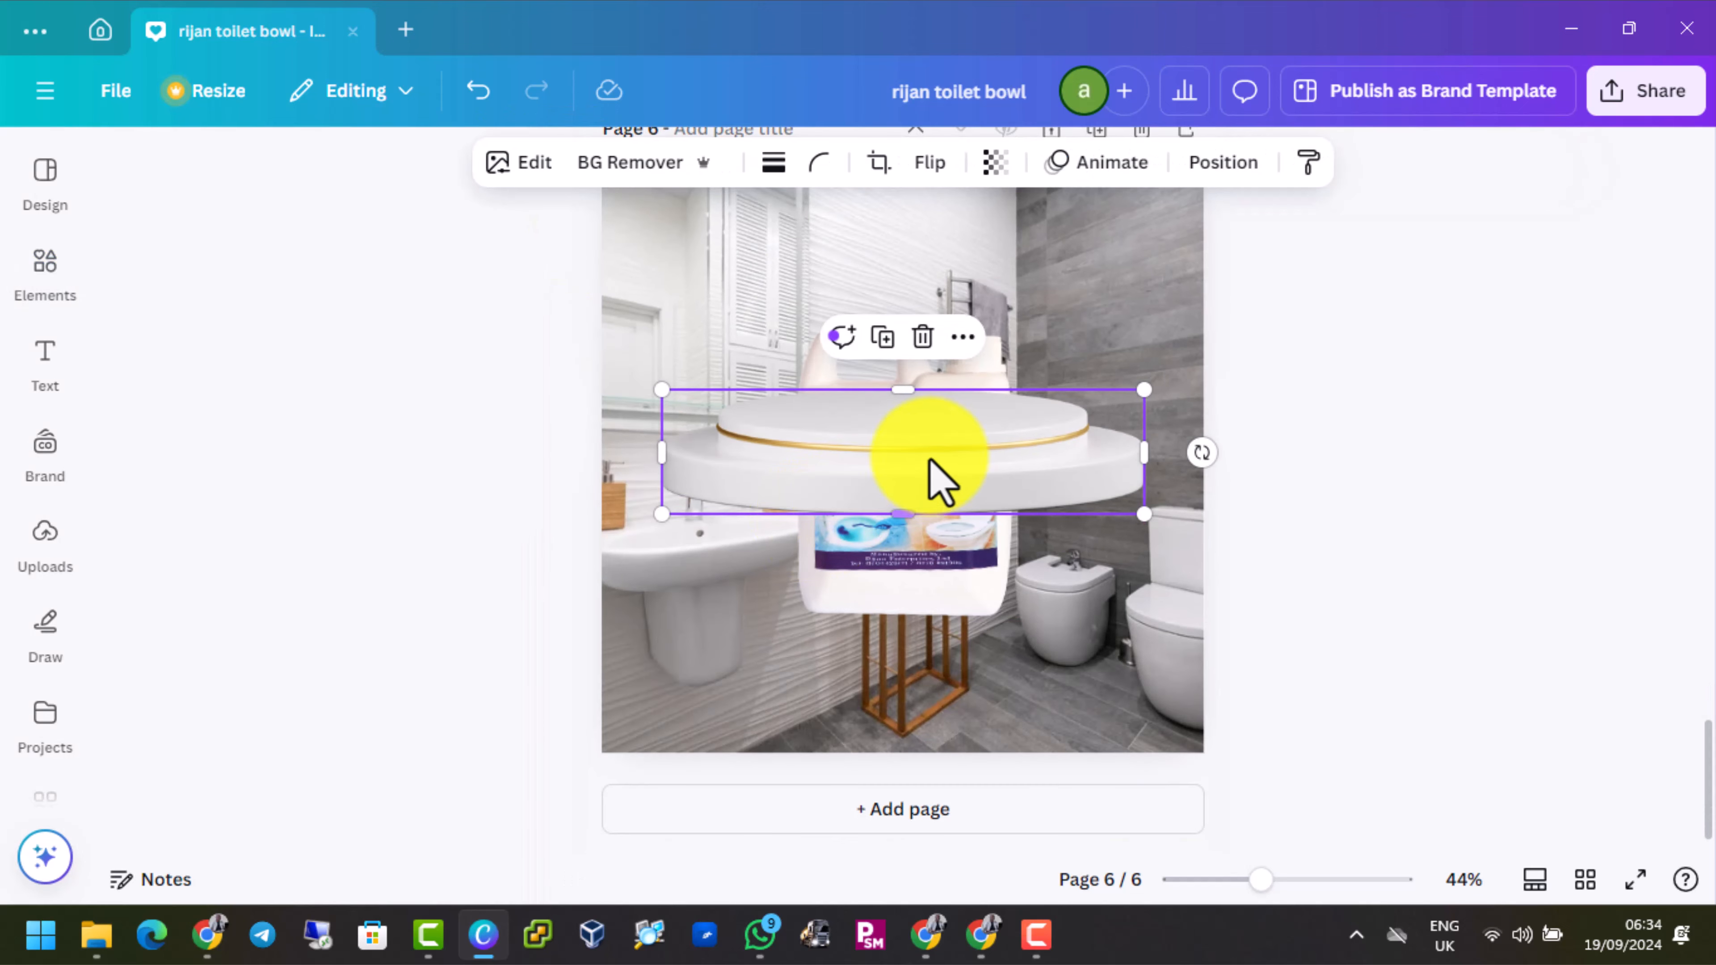
drag(939, 480, 945, 623)
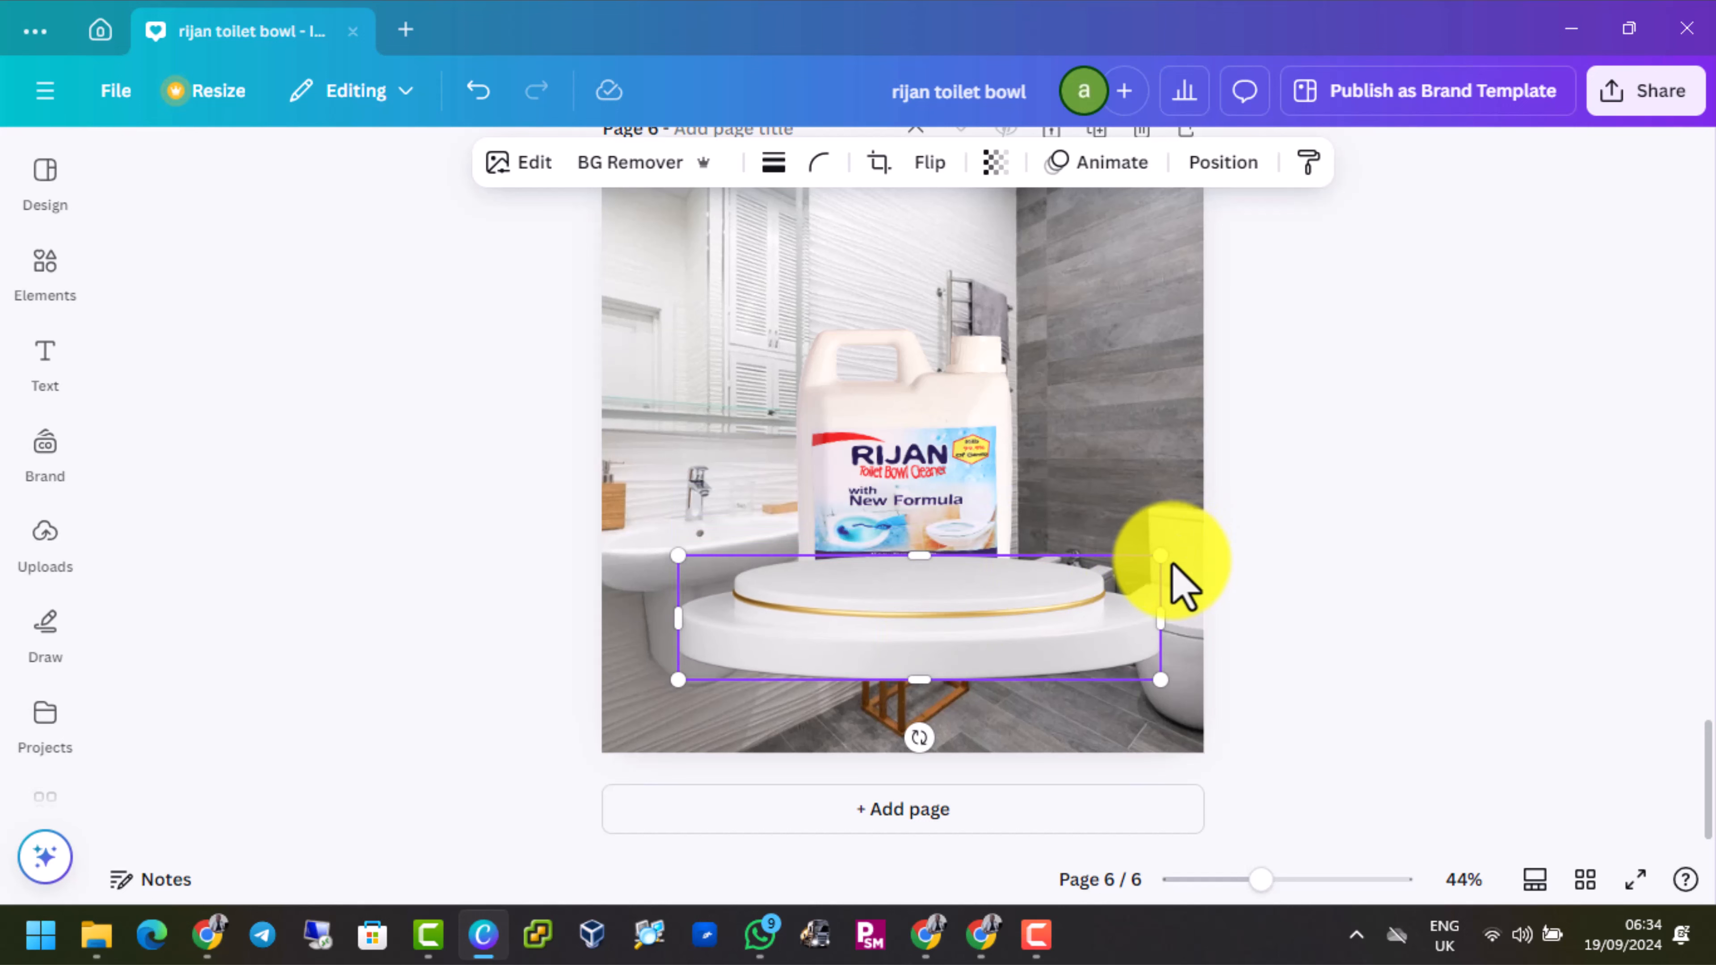
drag(1160, 556, 1065, 575)
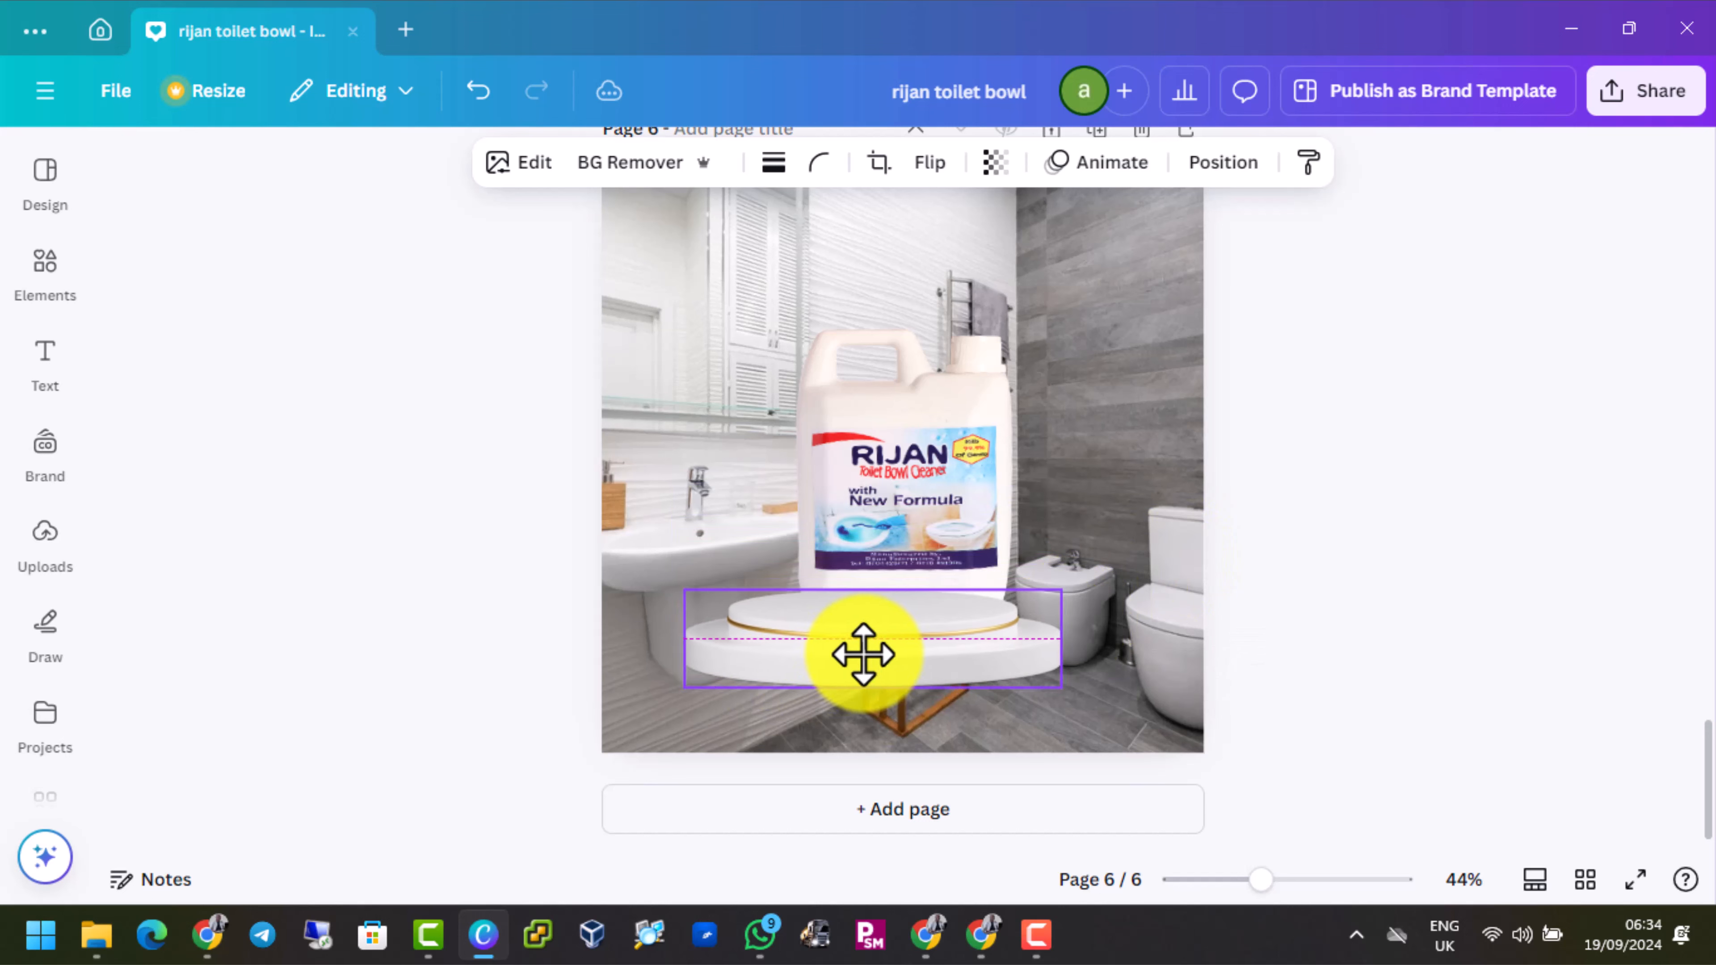
drag(862, 652, 893, 672)
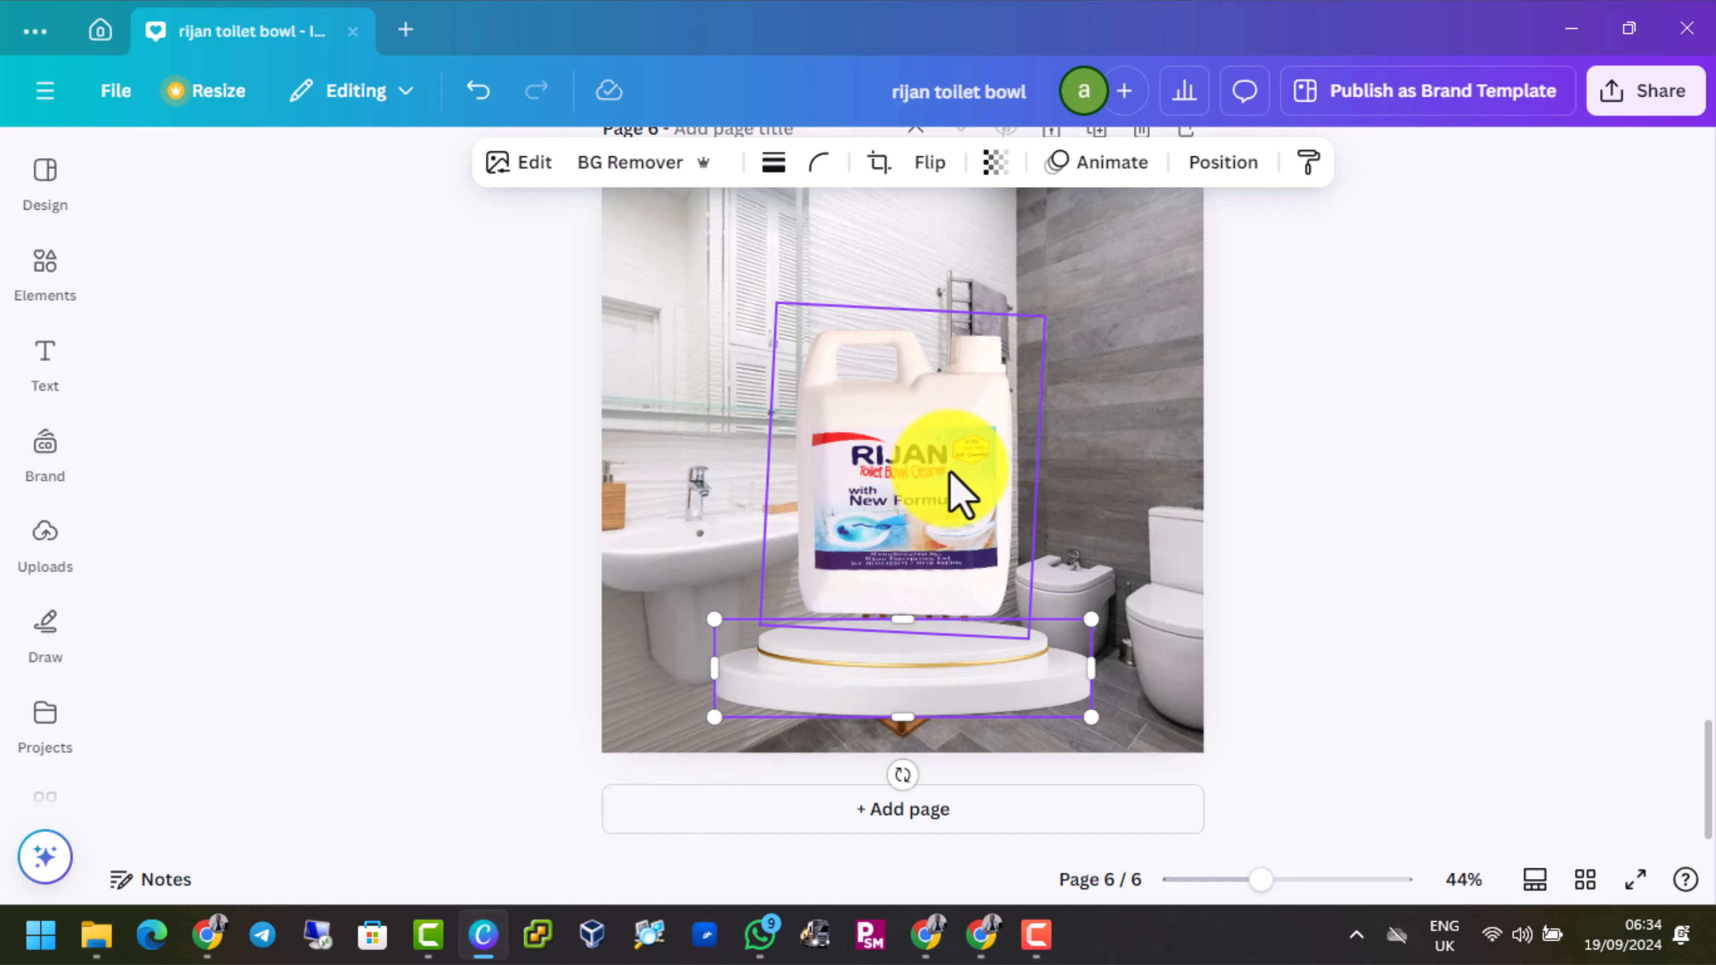
Reduce the jug image to about 376 × 450 px and move it down over the podium's upper tier
click(900, 445)
mouse_move(900, 445)
mouse_down()
mouse_move(900, 475)
mouse_move(909, 449)
mouse_up()
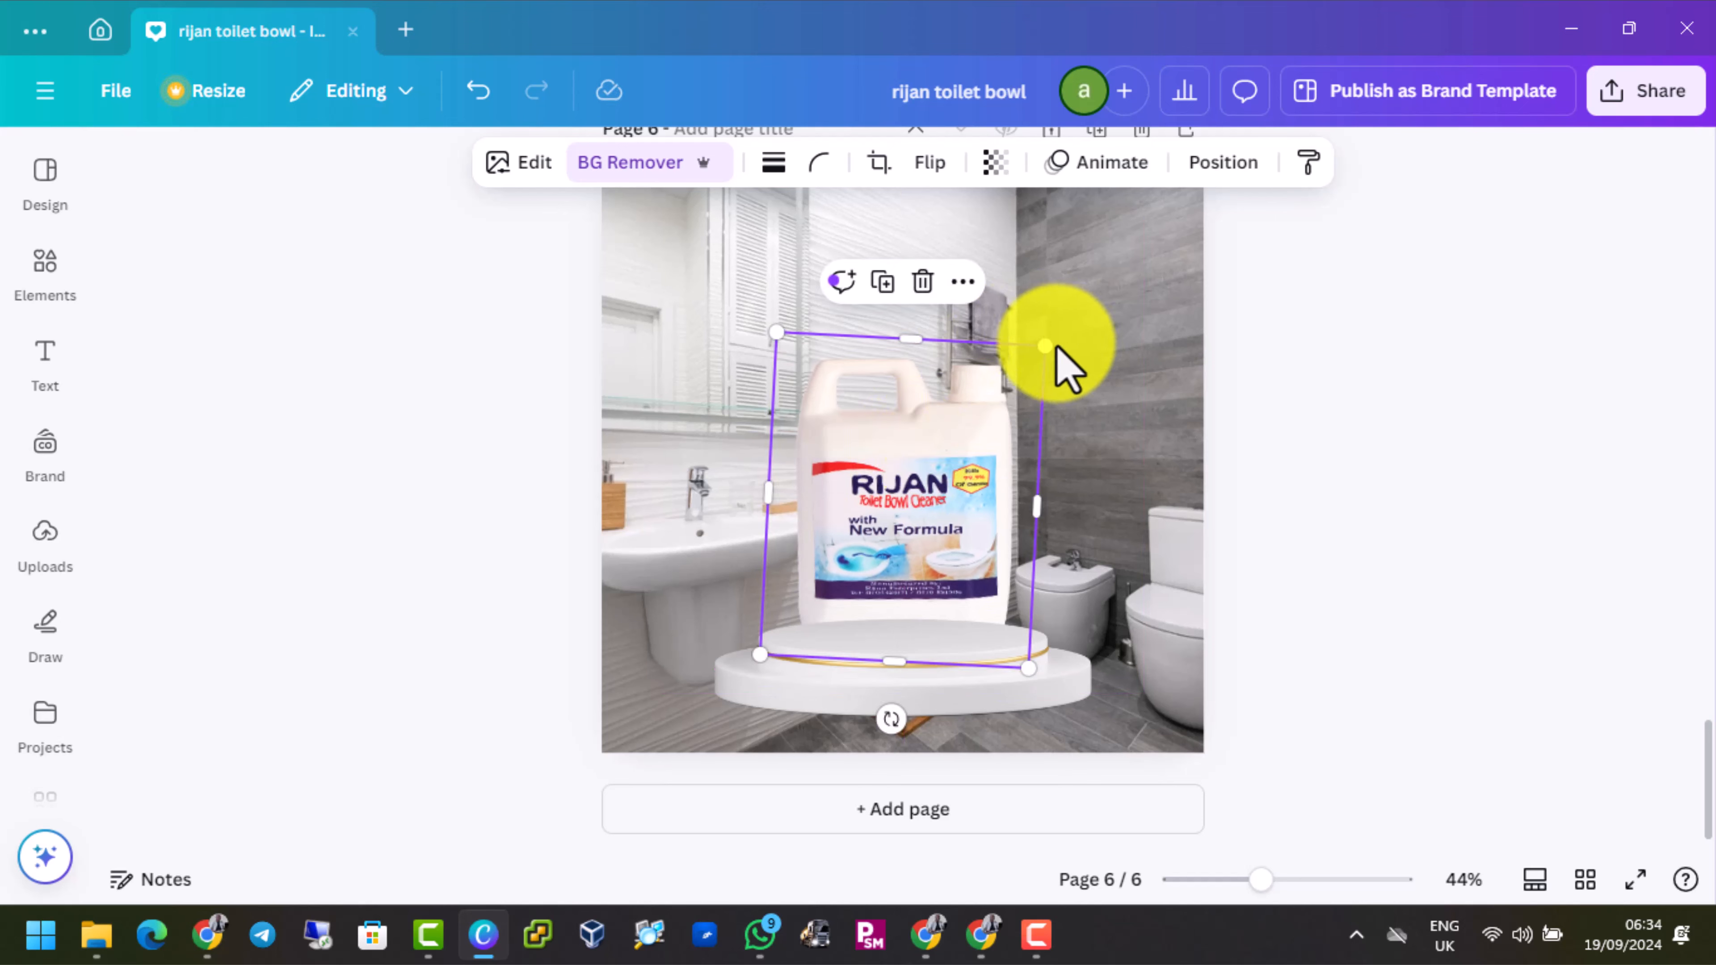
drag(1044, 345, 997, 409)
drag(881, 606, 890, 558)
drag(923, 490, 922, 535)
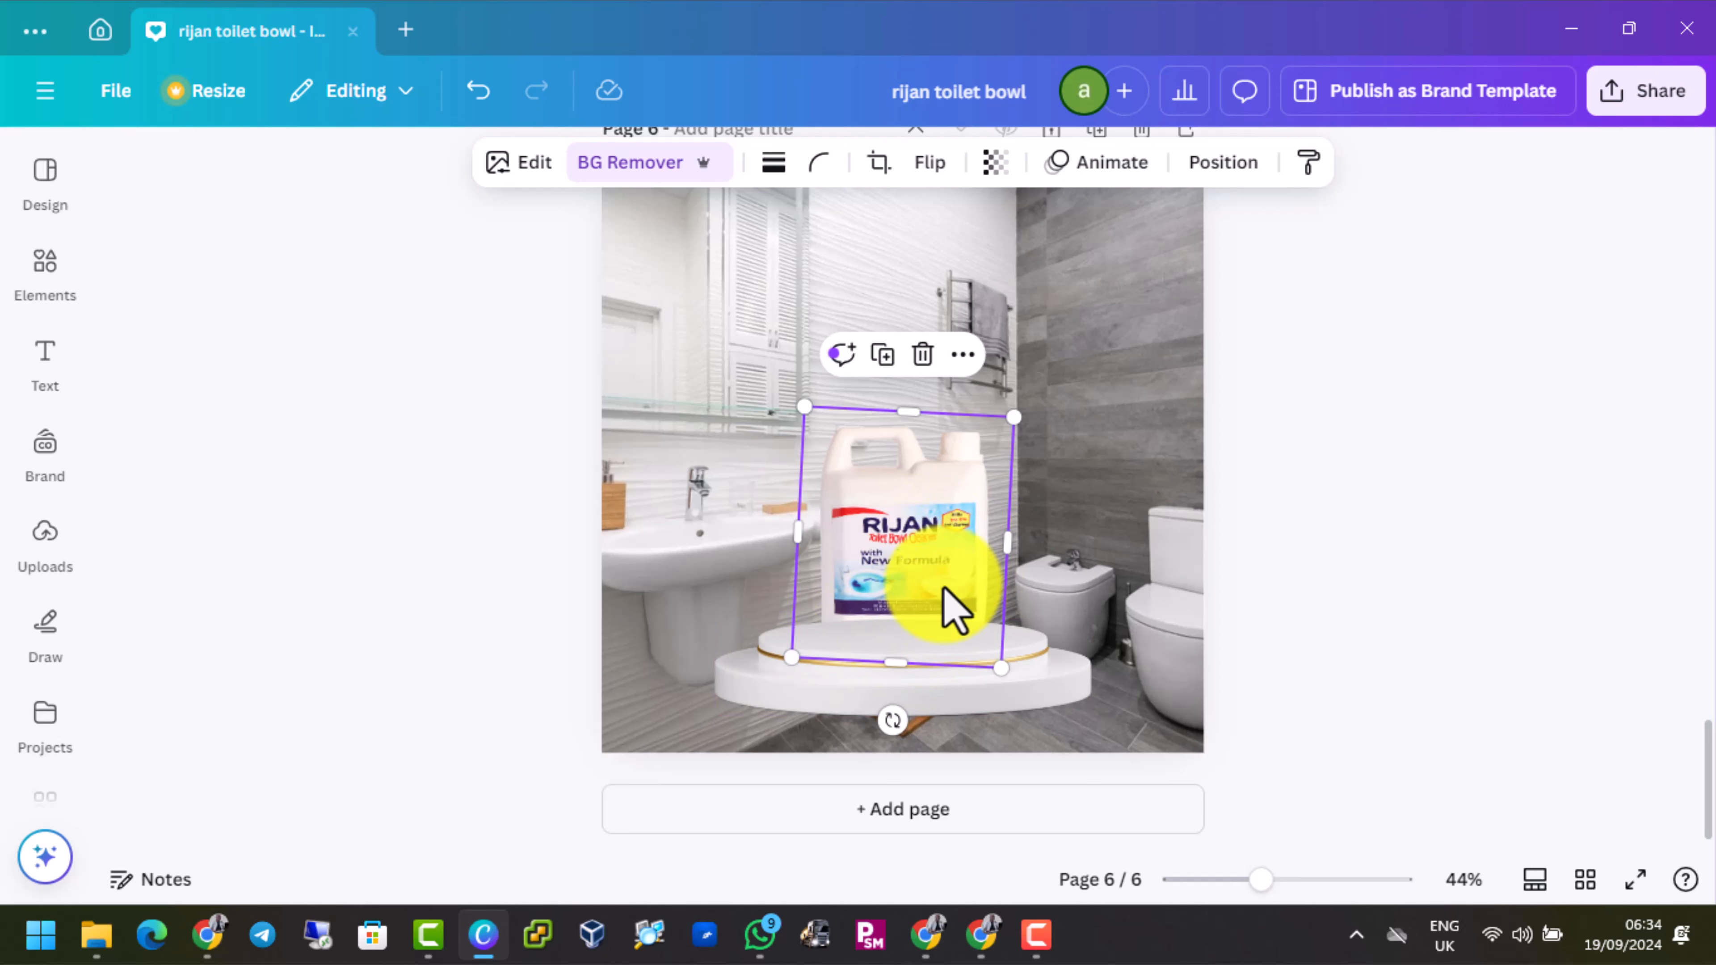
Send the podium to the back so it is layered behind the jug image
click(939, 660)
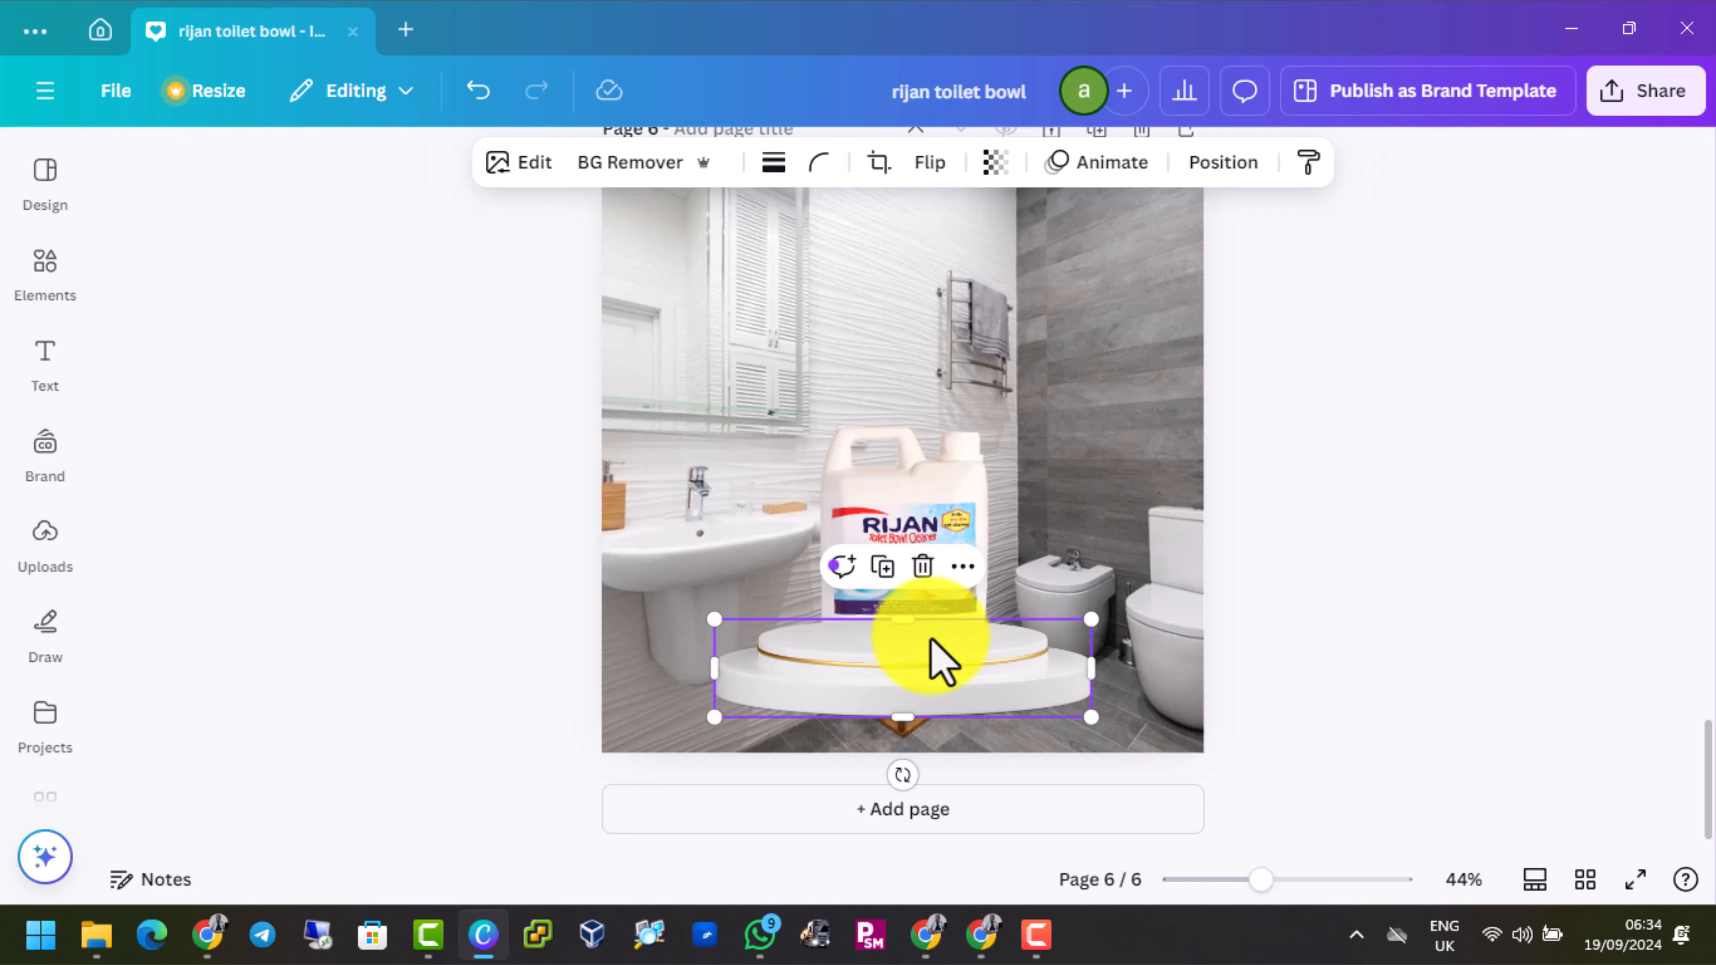
click(1232, 166)
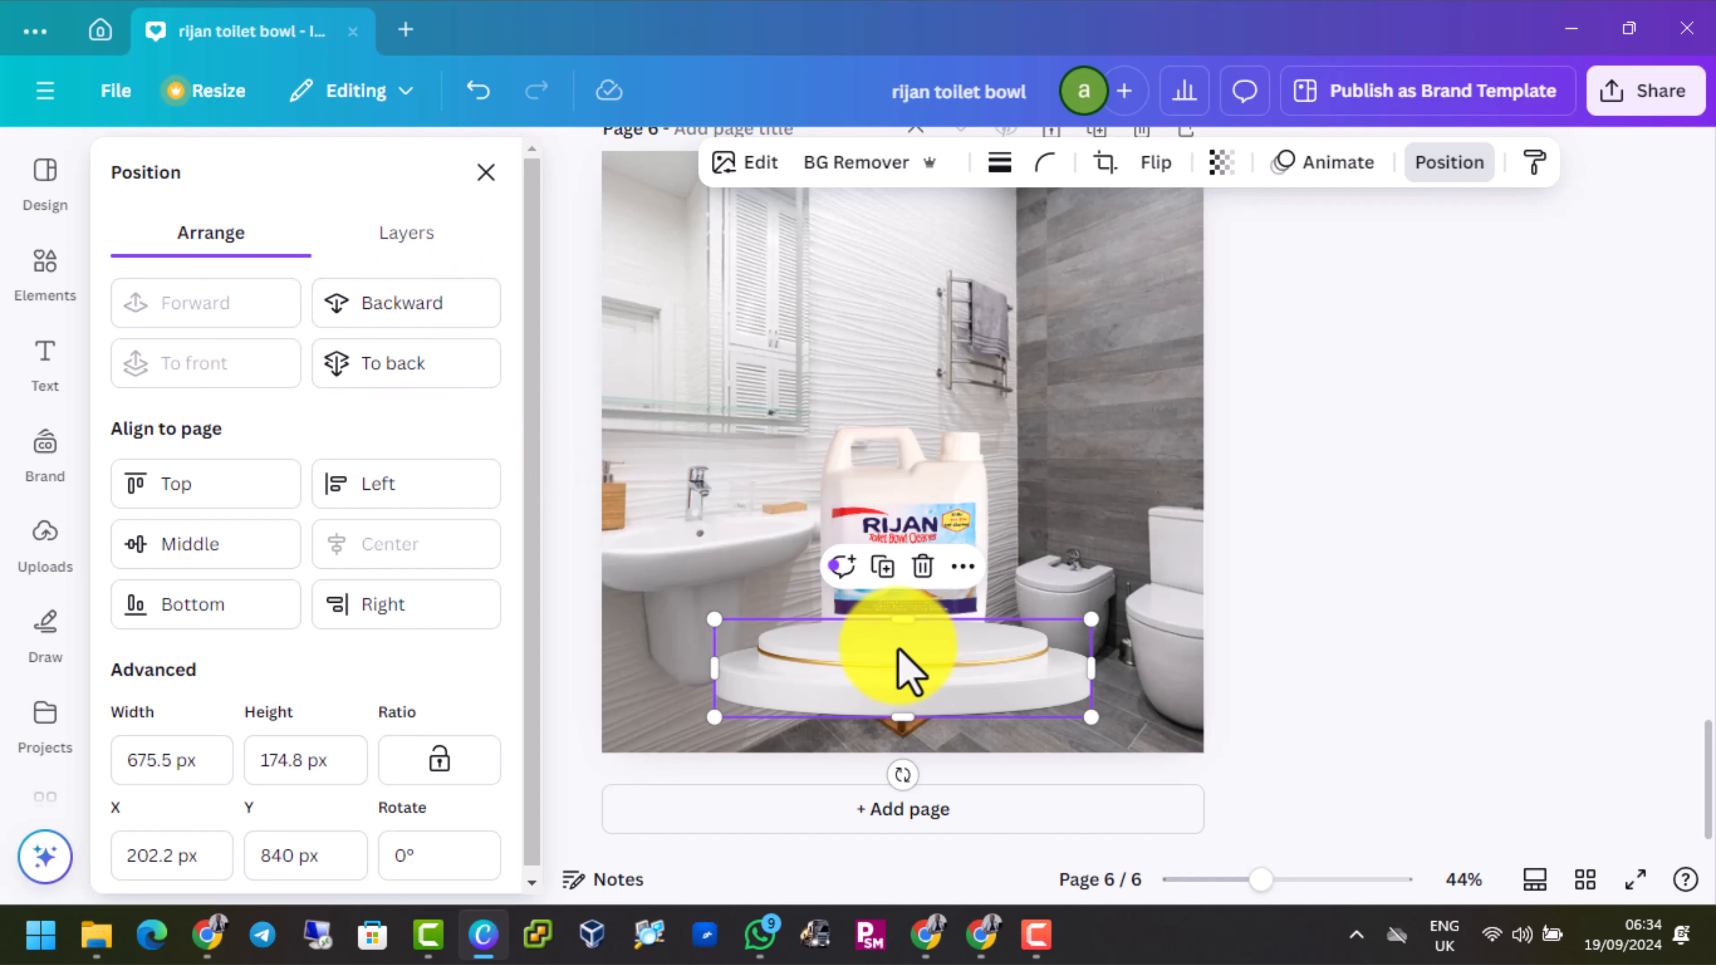
click(376, 369)
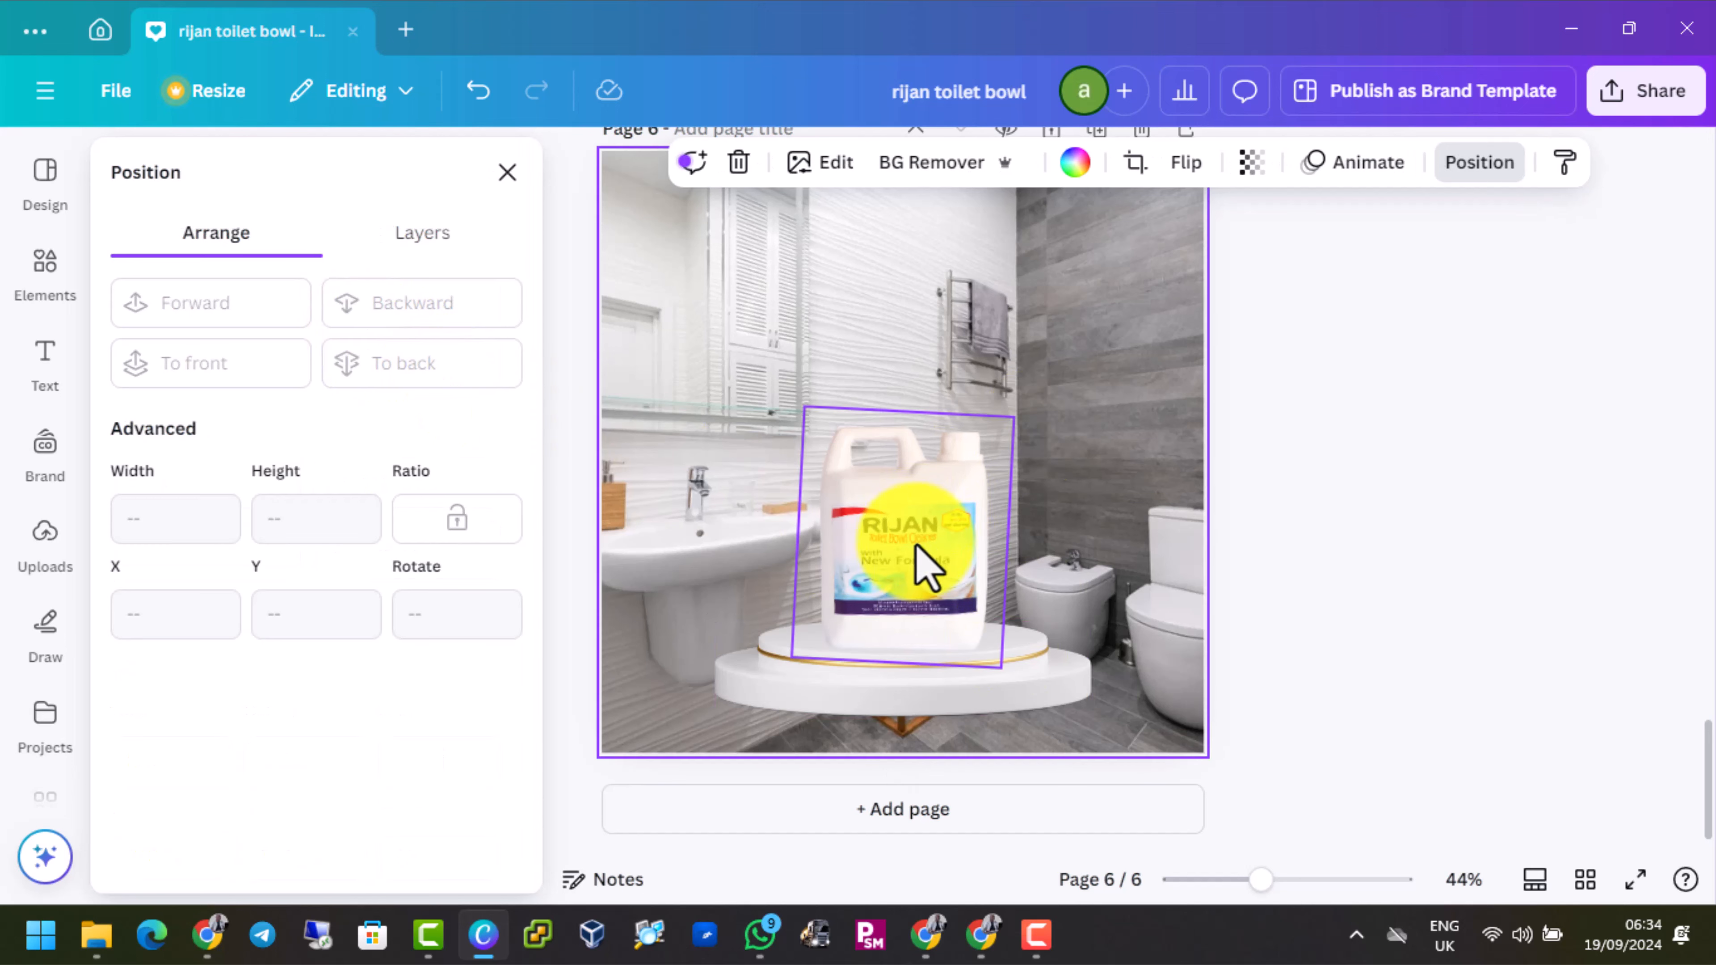
Reduce the jug to about 352 × 422 px and centre it on the podium at about X 375, Y 473 px
click(908, 525)
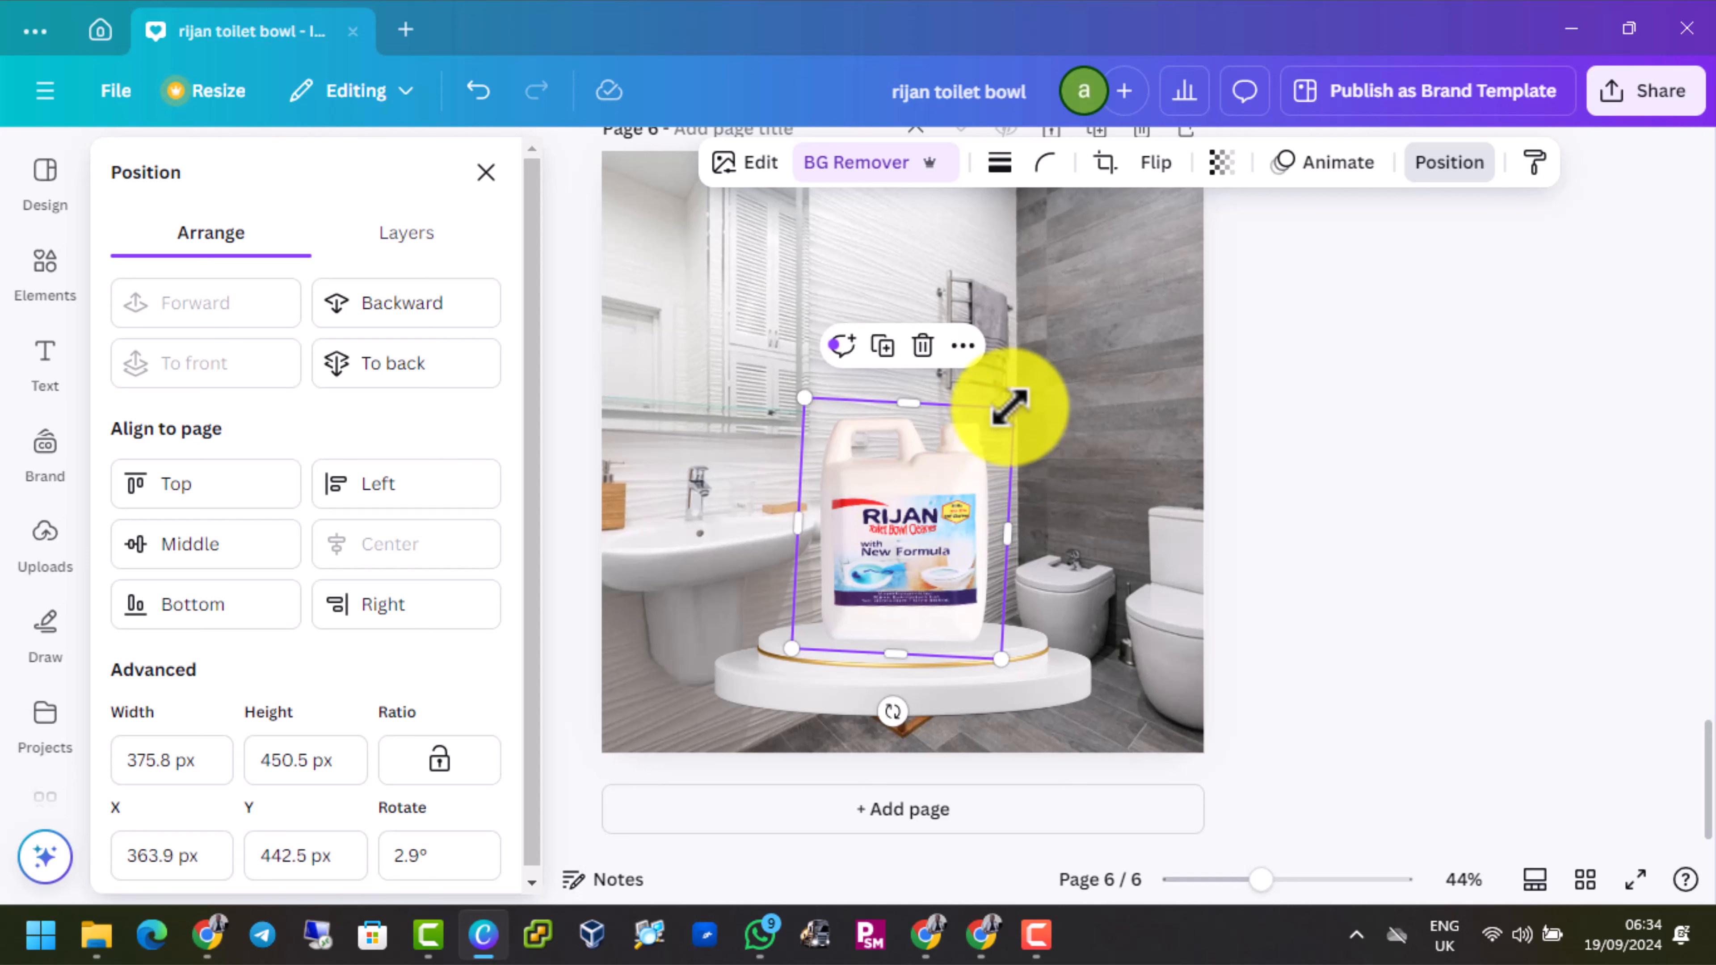
drag(1009, 406, 1004, 422)
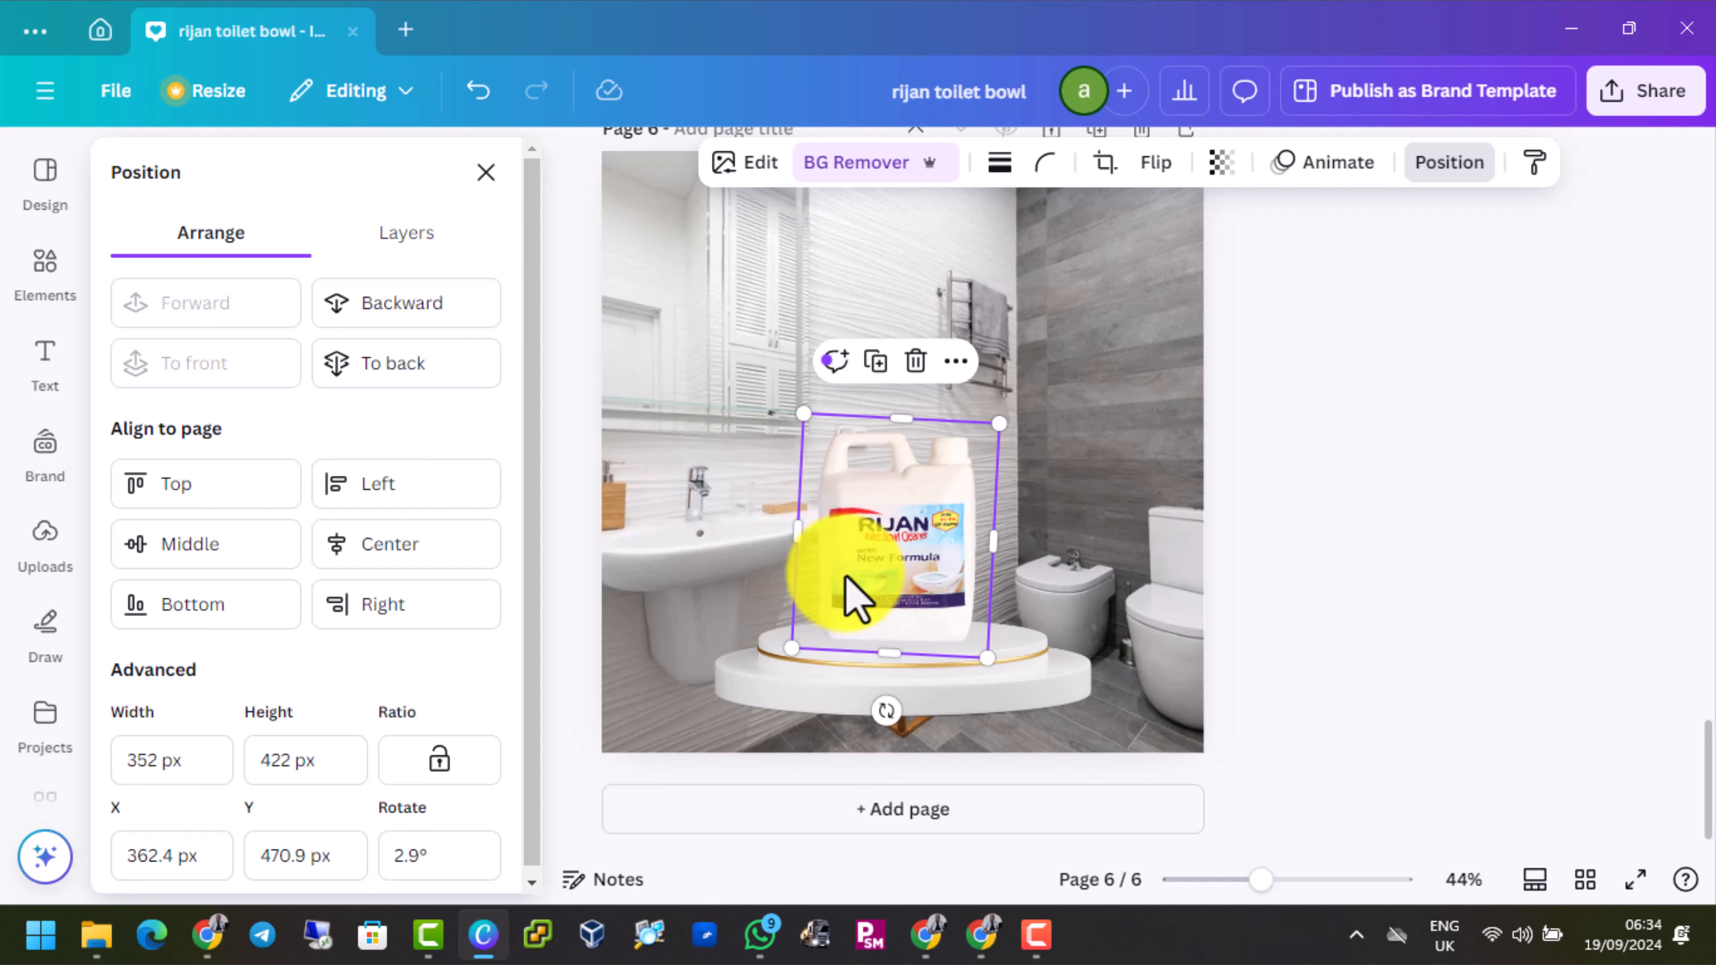
drag(850, 594, 852, 575)
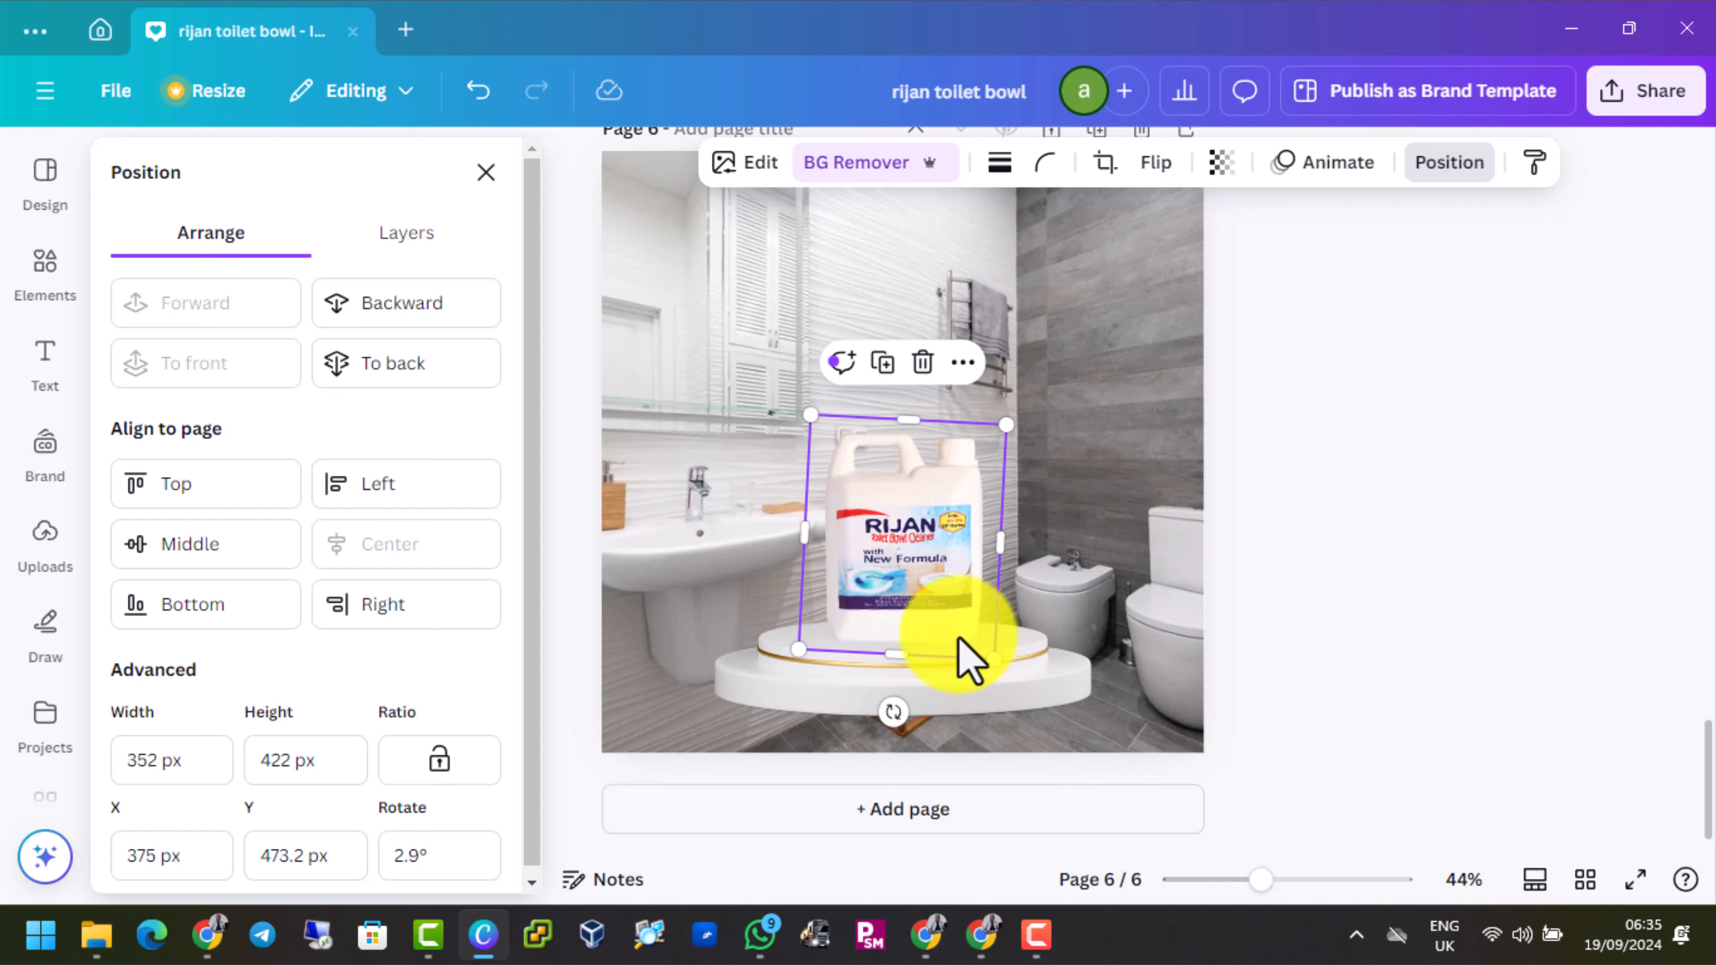
scroll(966, 659, up, 3)
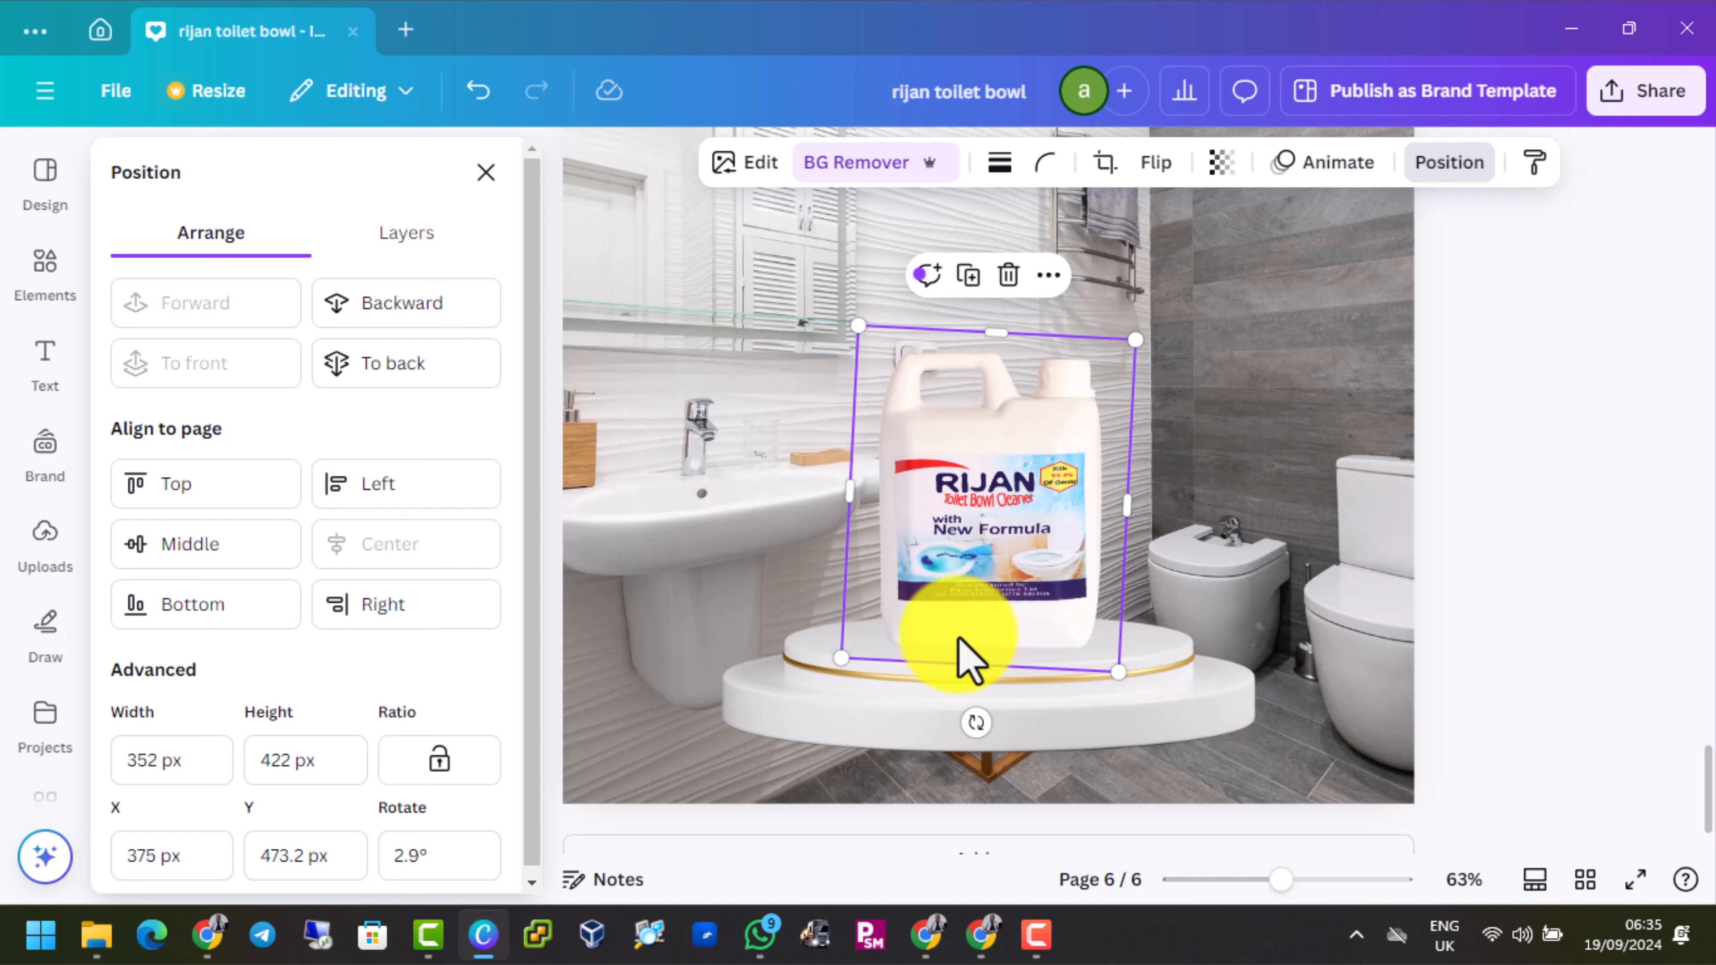
click(1275, 353)
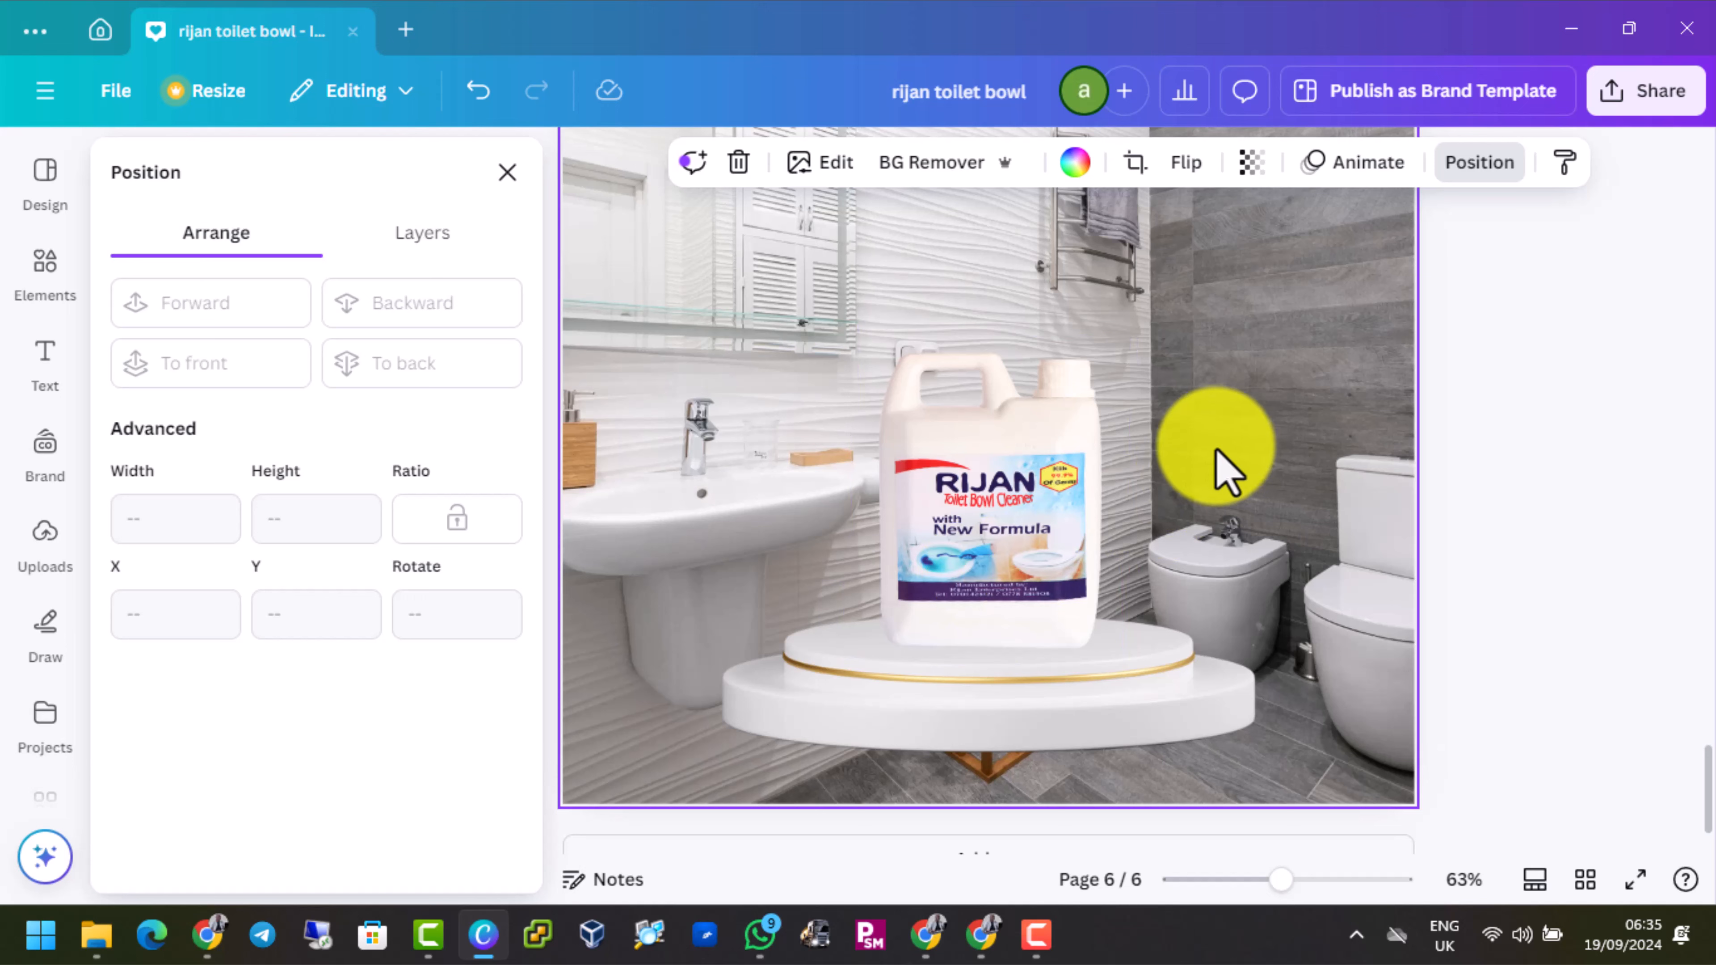
click(917, 516)
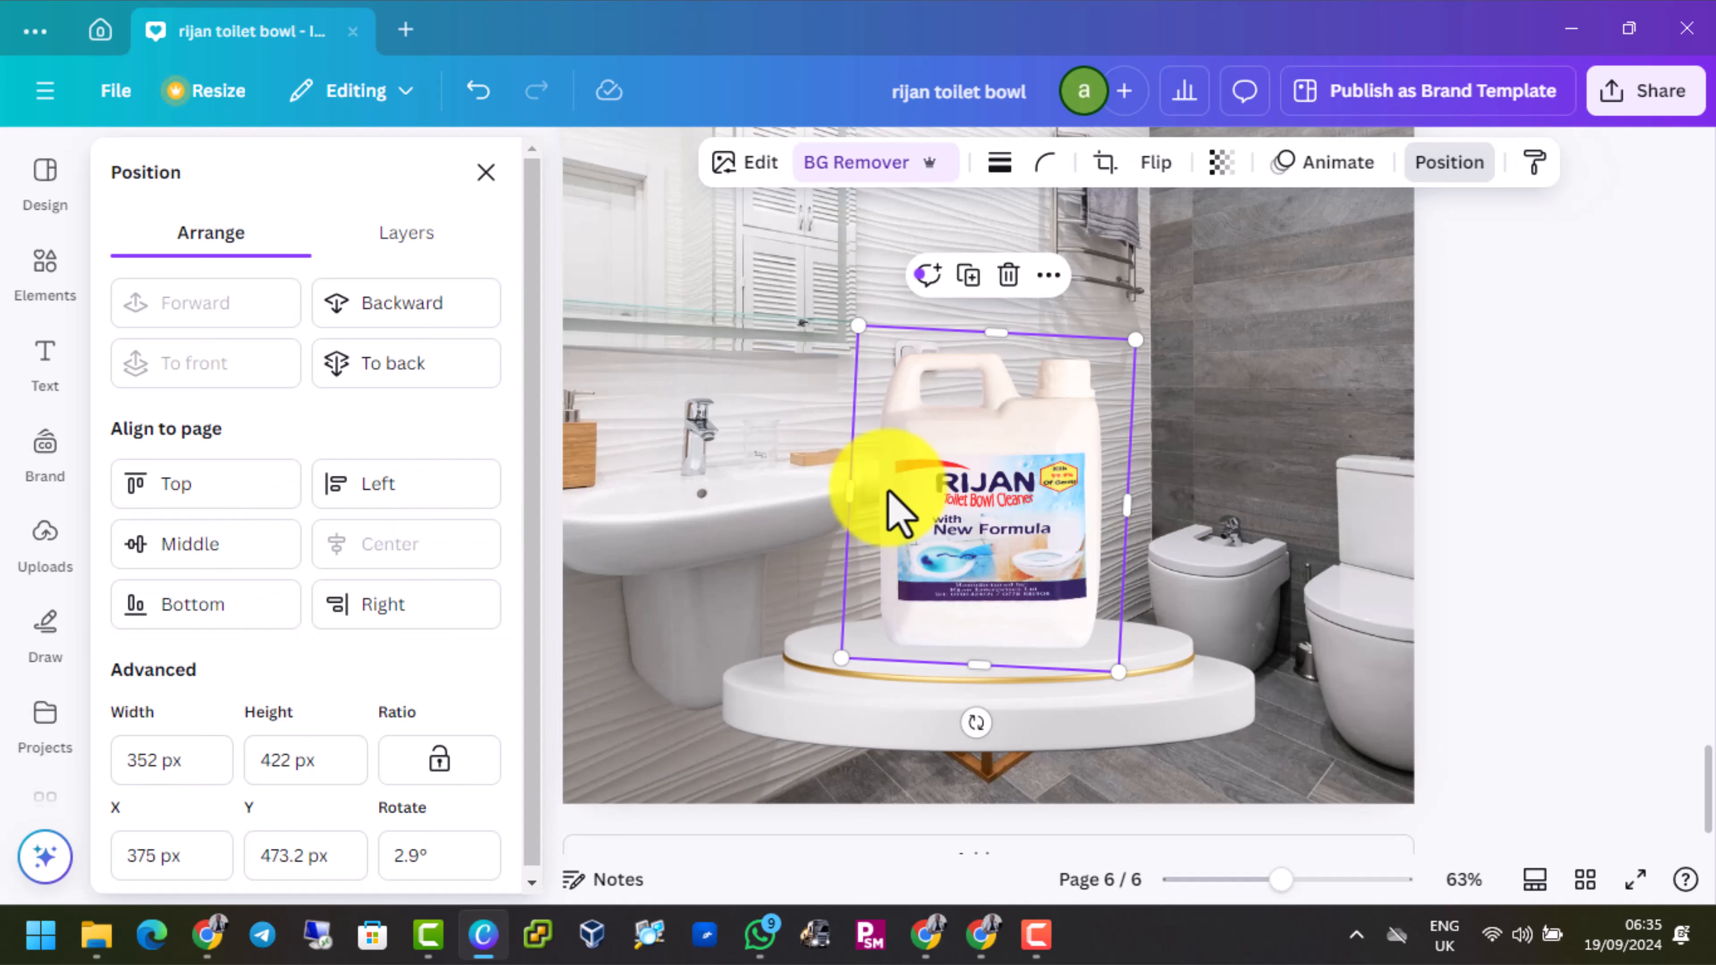
Search the elements library for "drop shadow" and limit the results to graphics
click(42, 284)
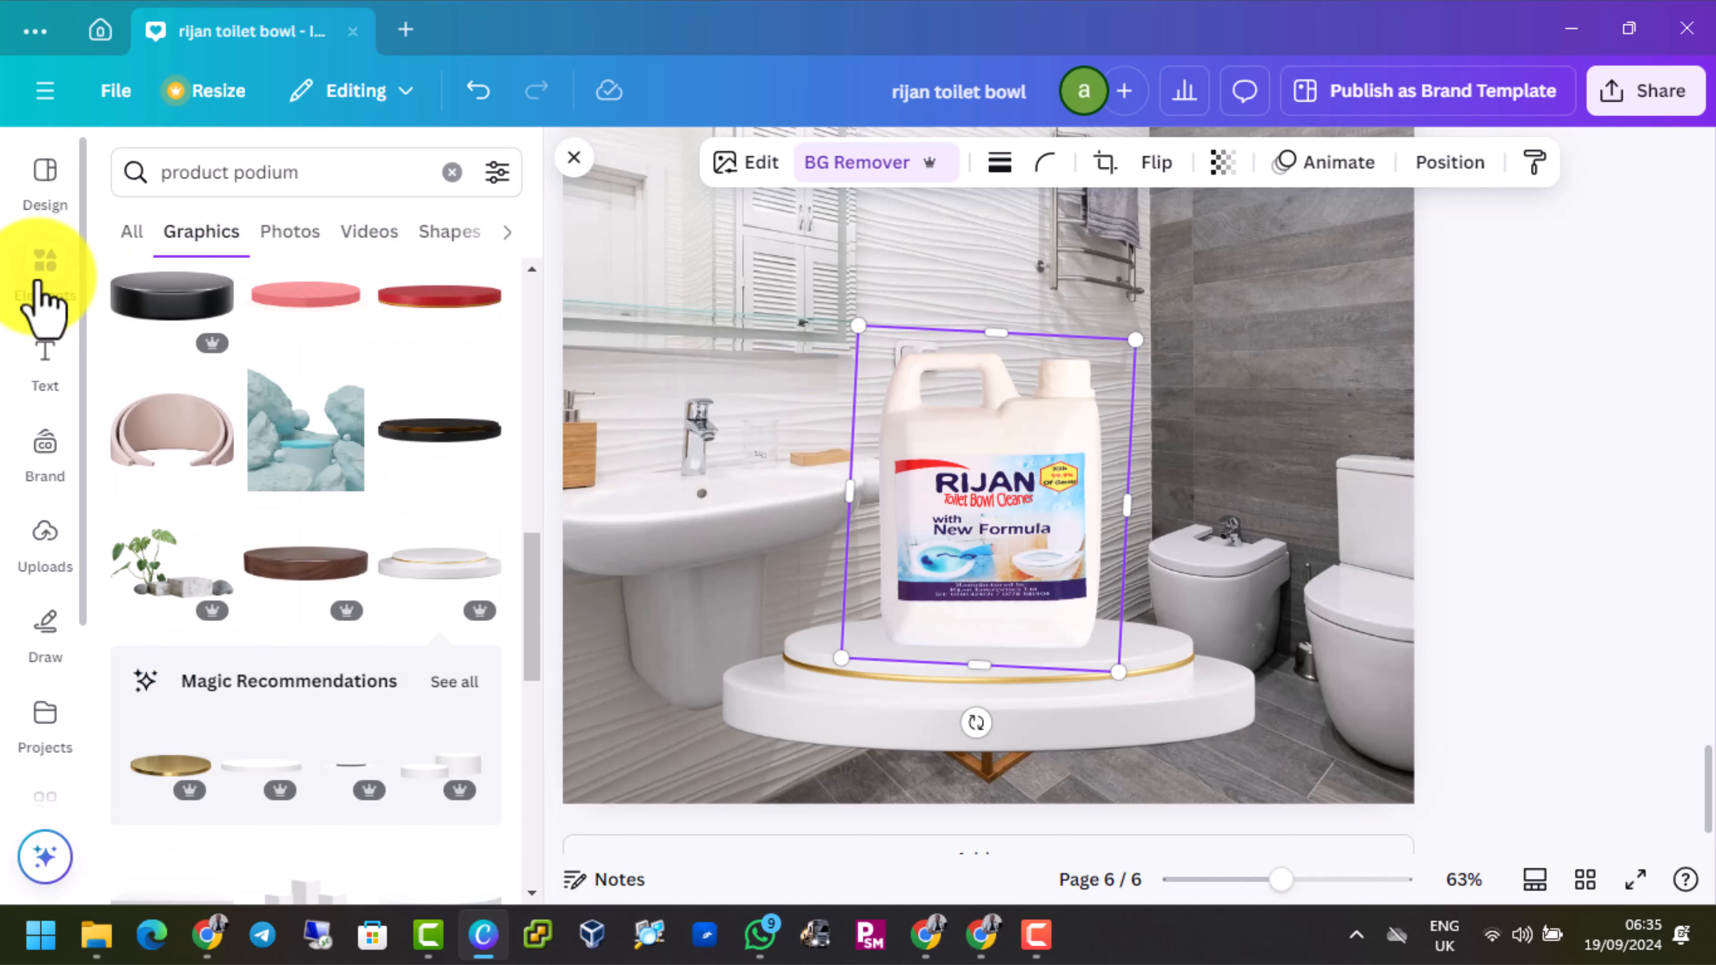
click(452, 173)
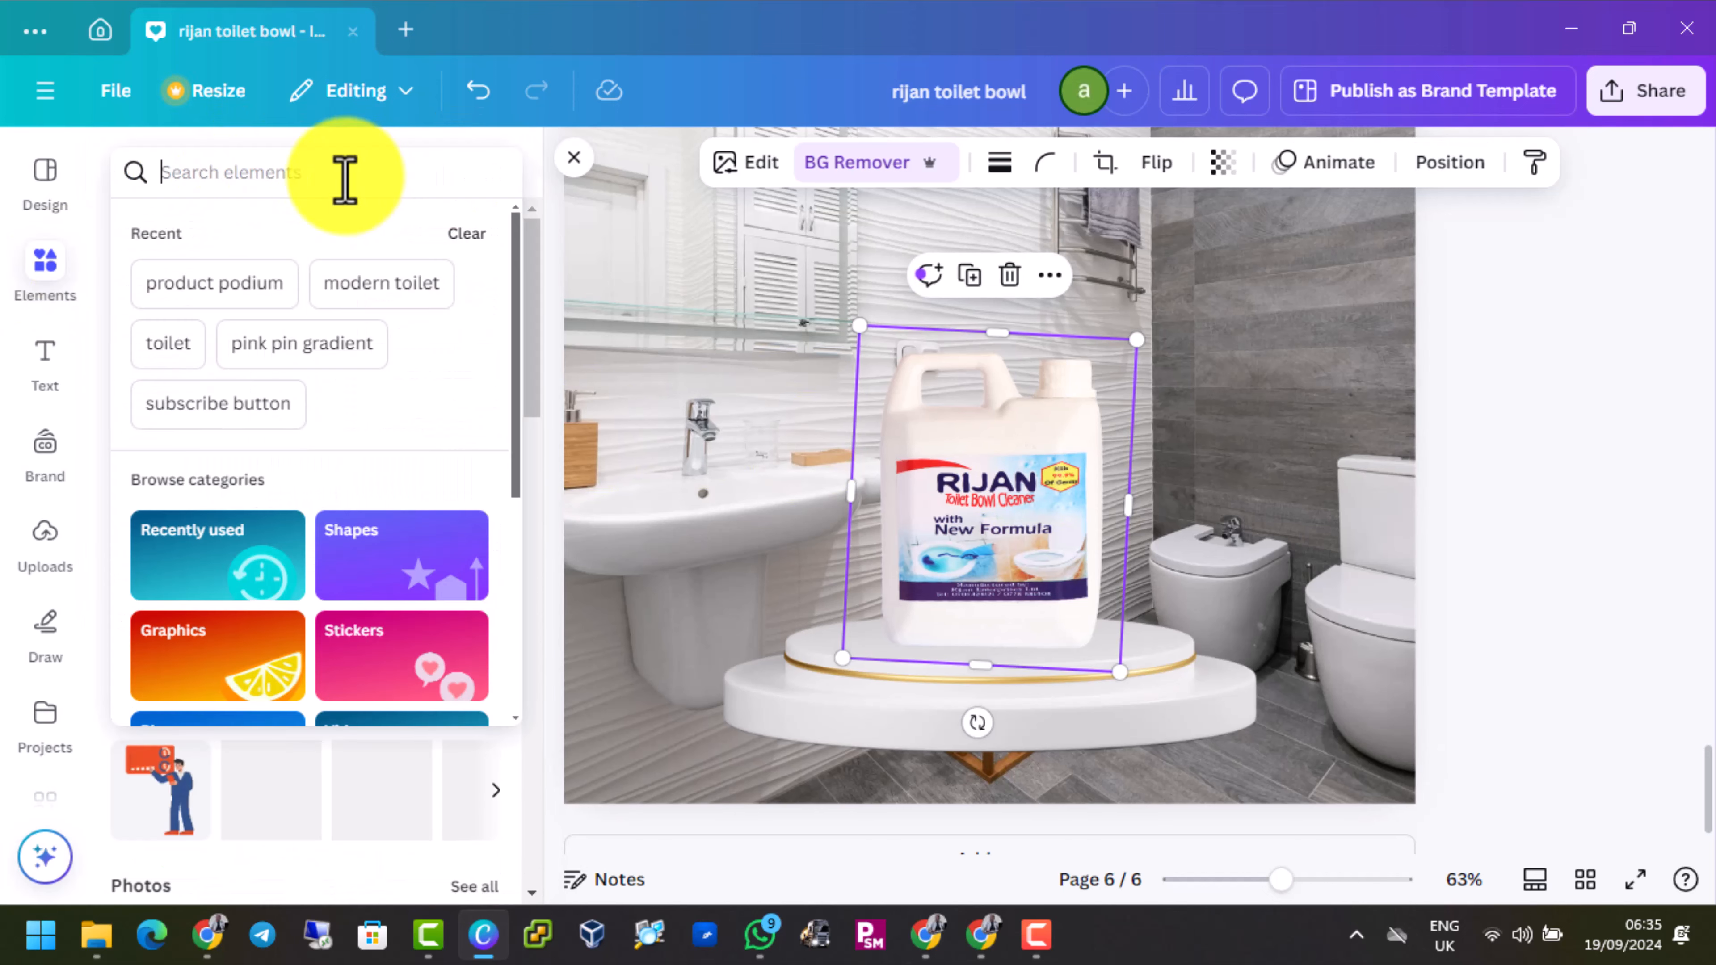
text(drop shadow)
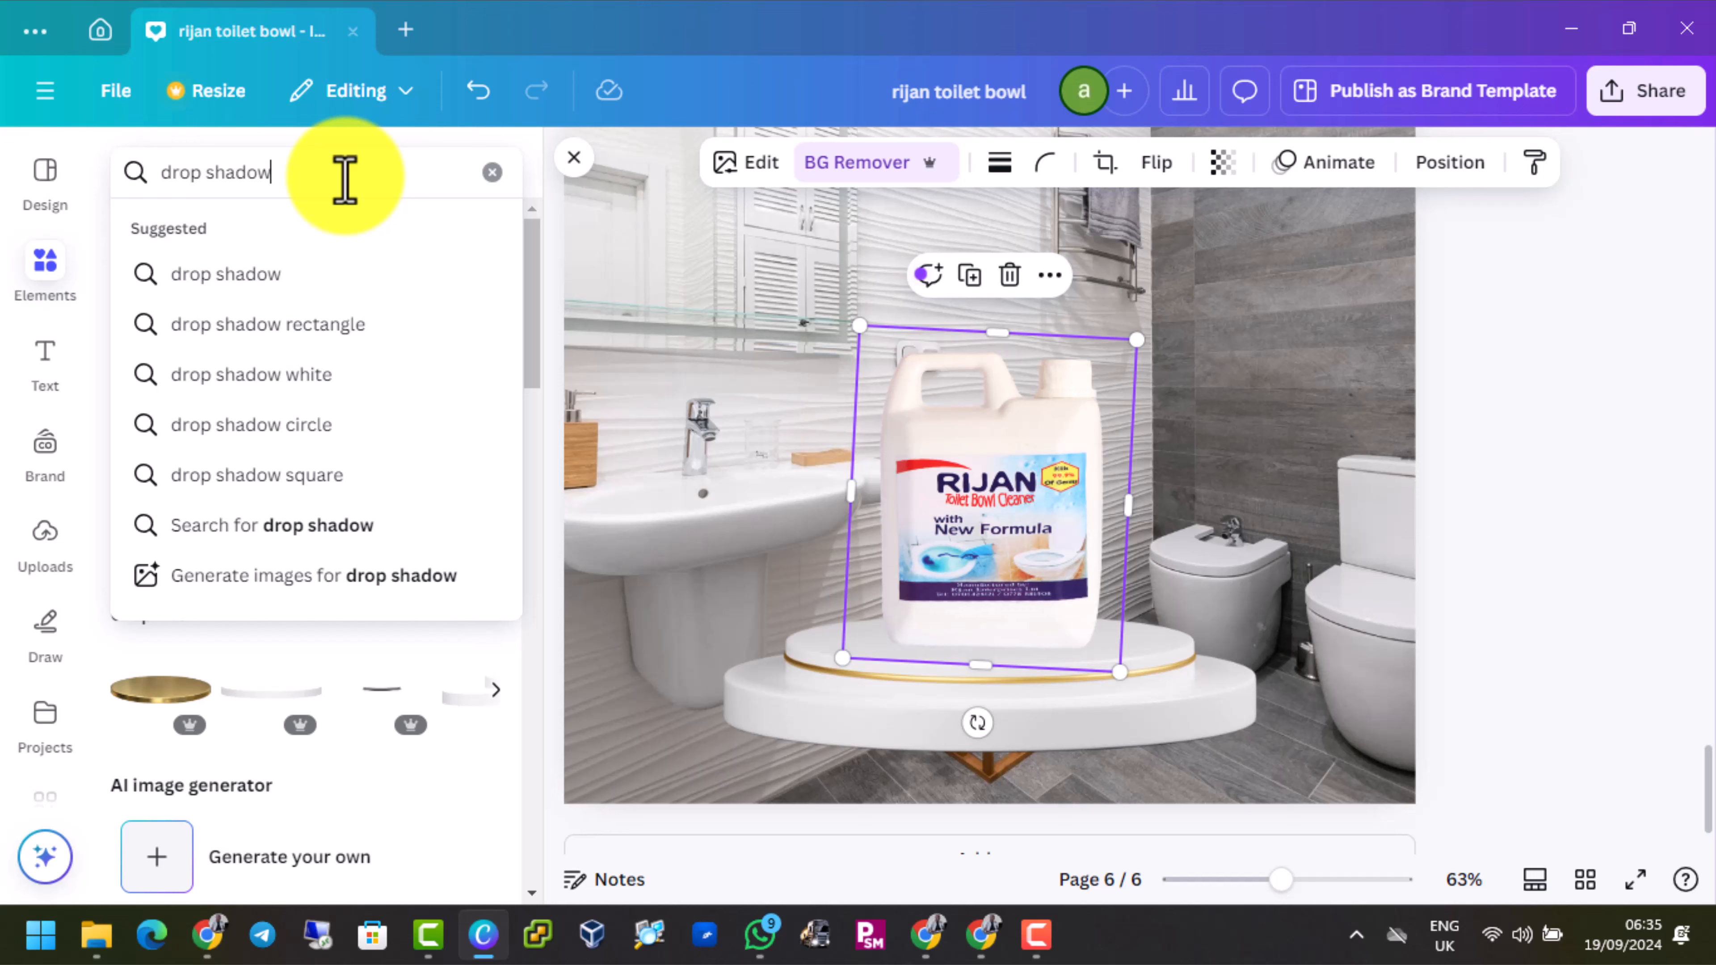
key(Return)
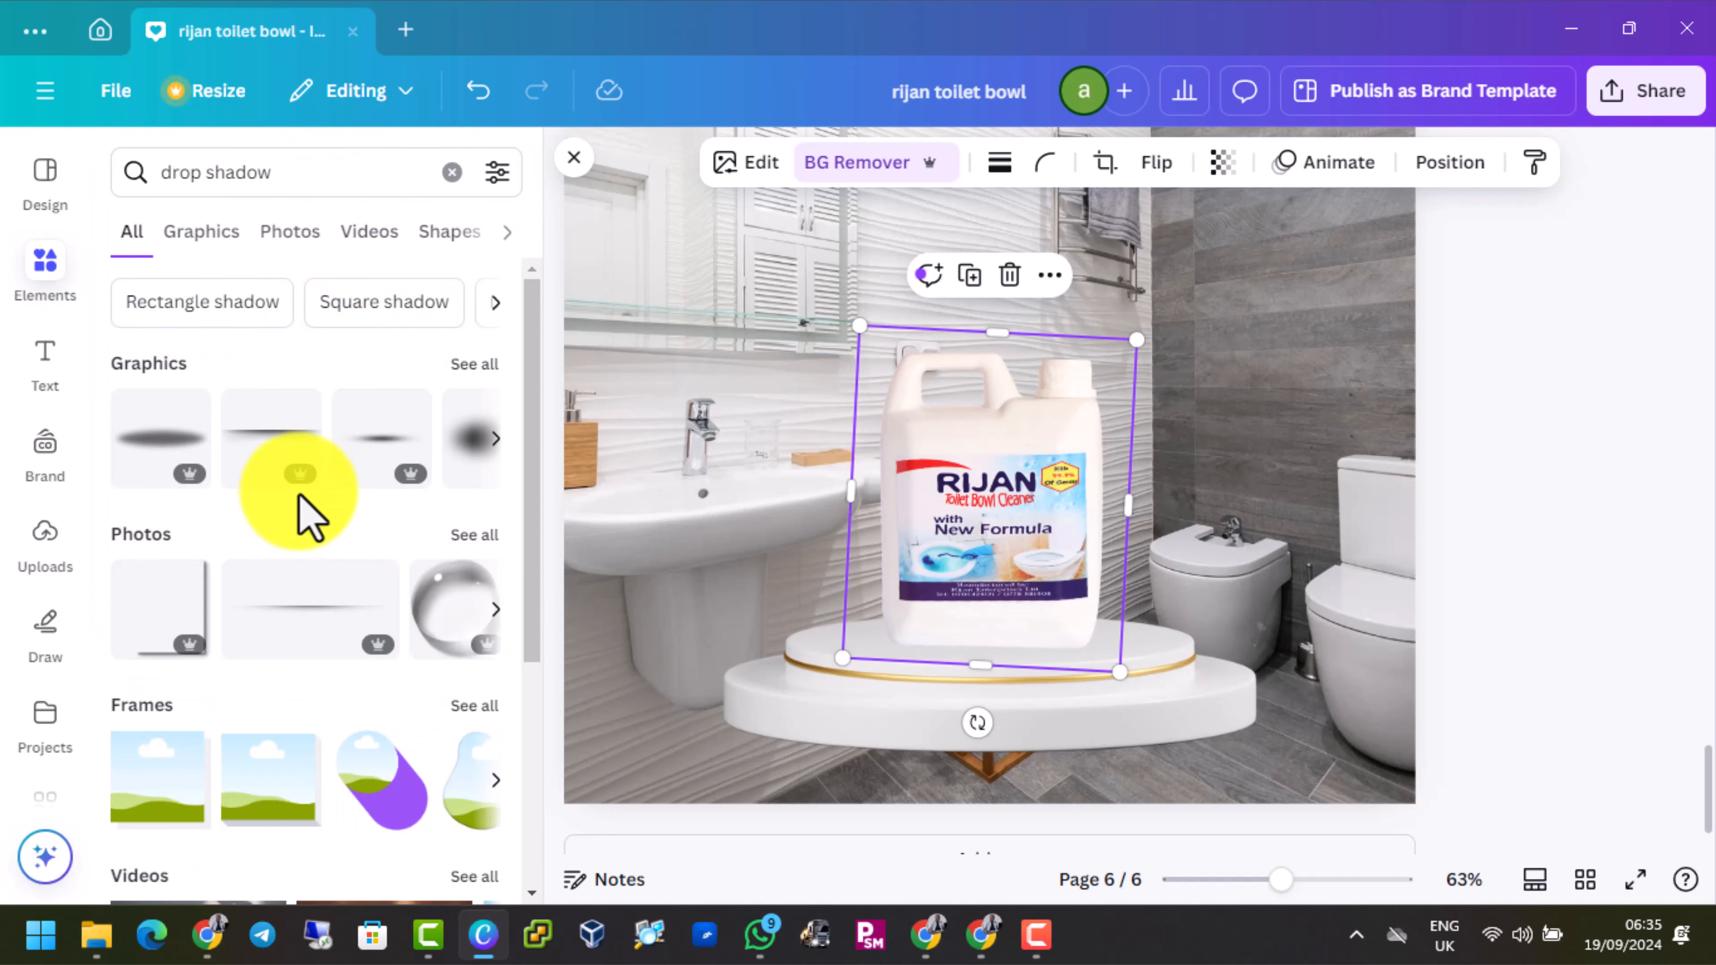
click(201, 231)
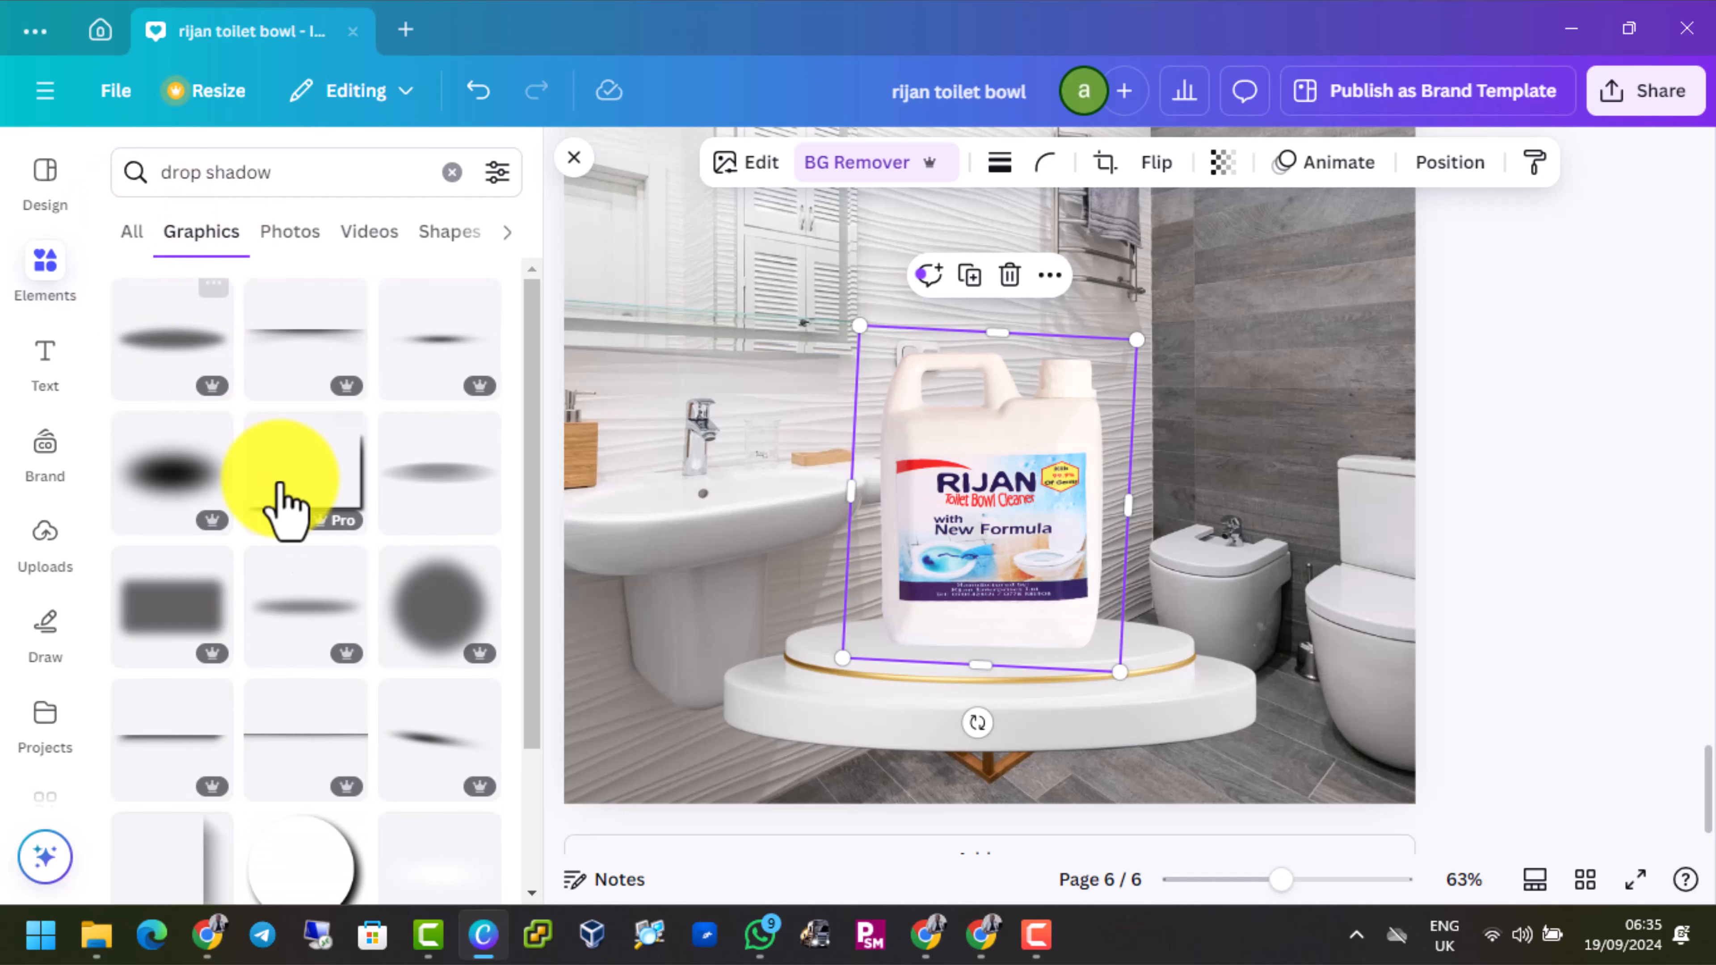
Add the soft light-grey oval shadow graphic from the search results to the page
scroll(291, 612, down, 5)
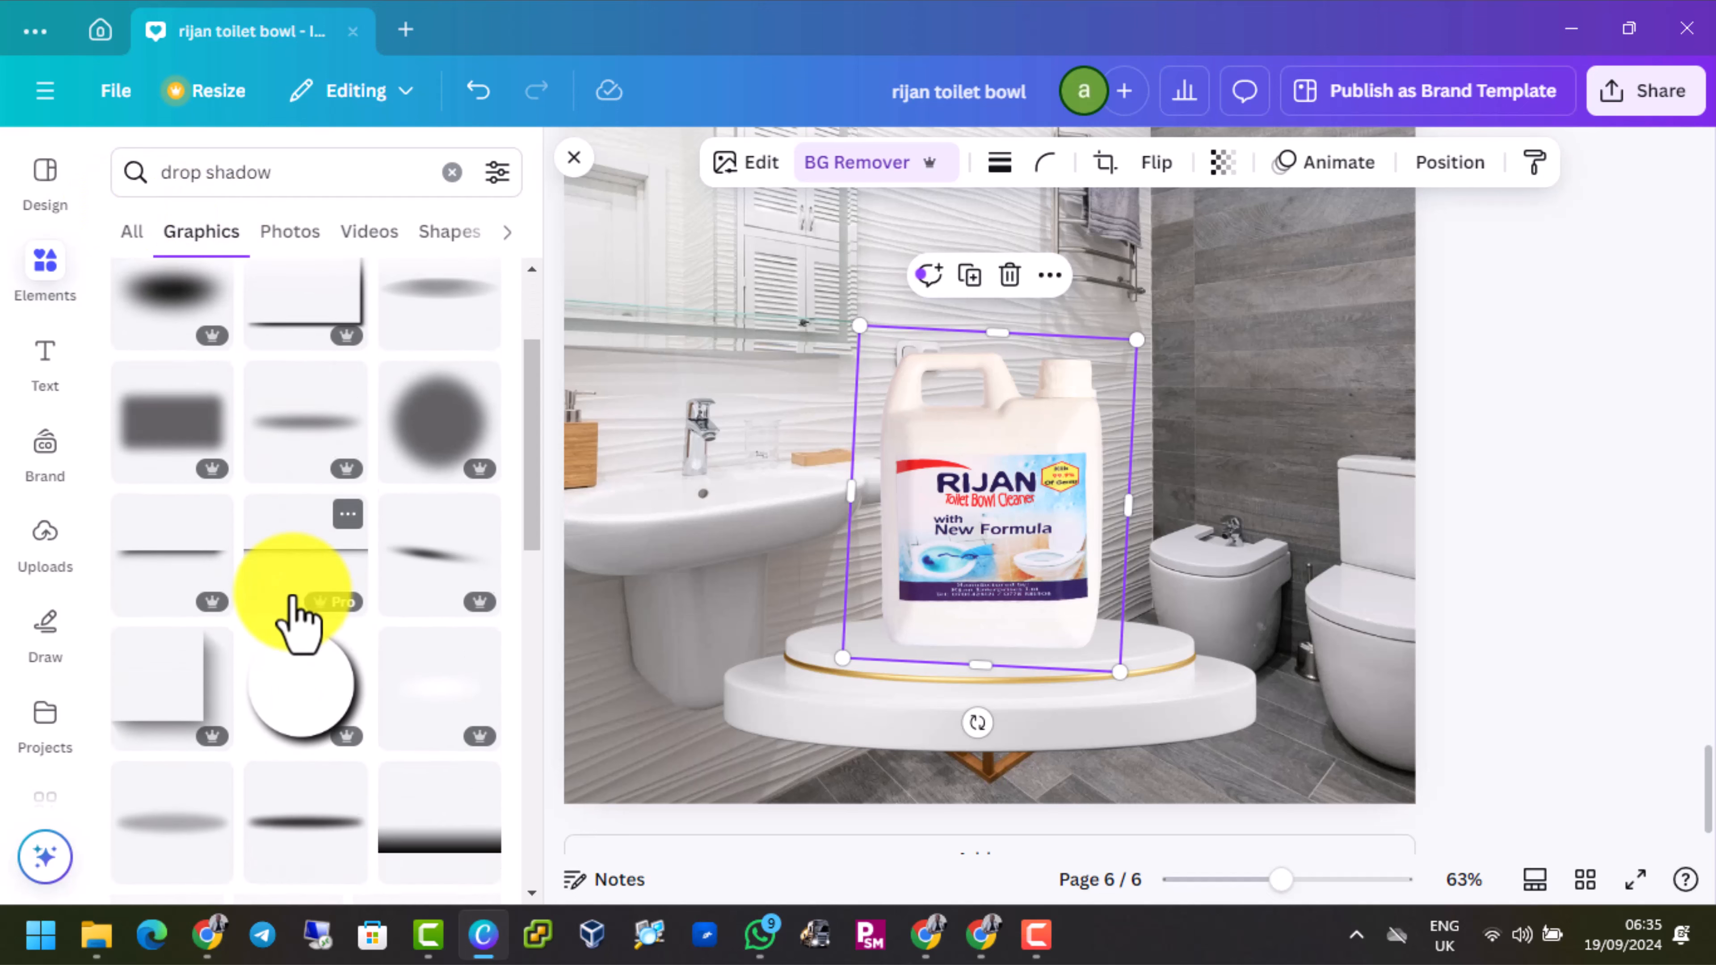
scroll(297, 605, down, 2)
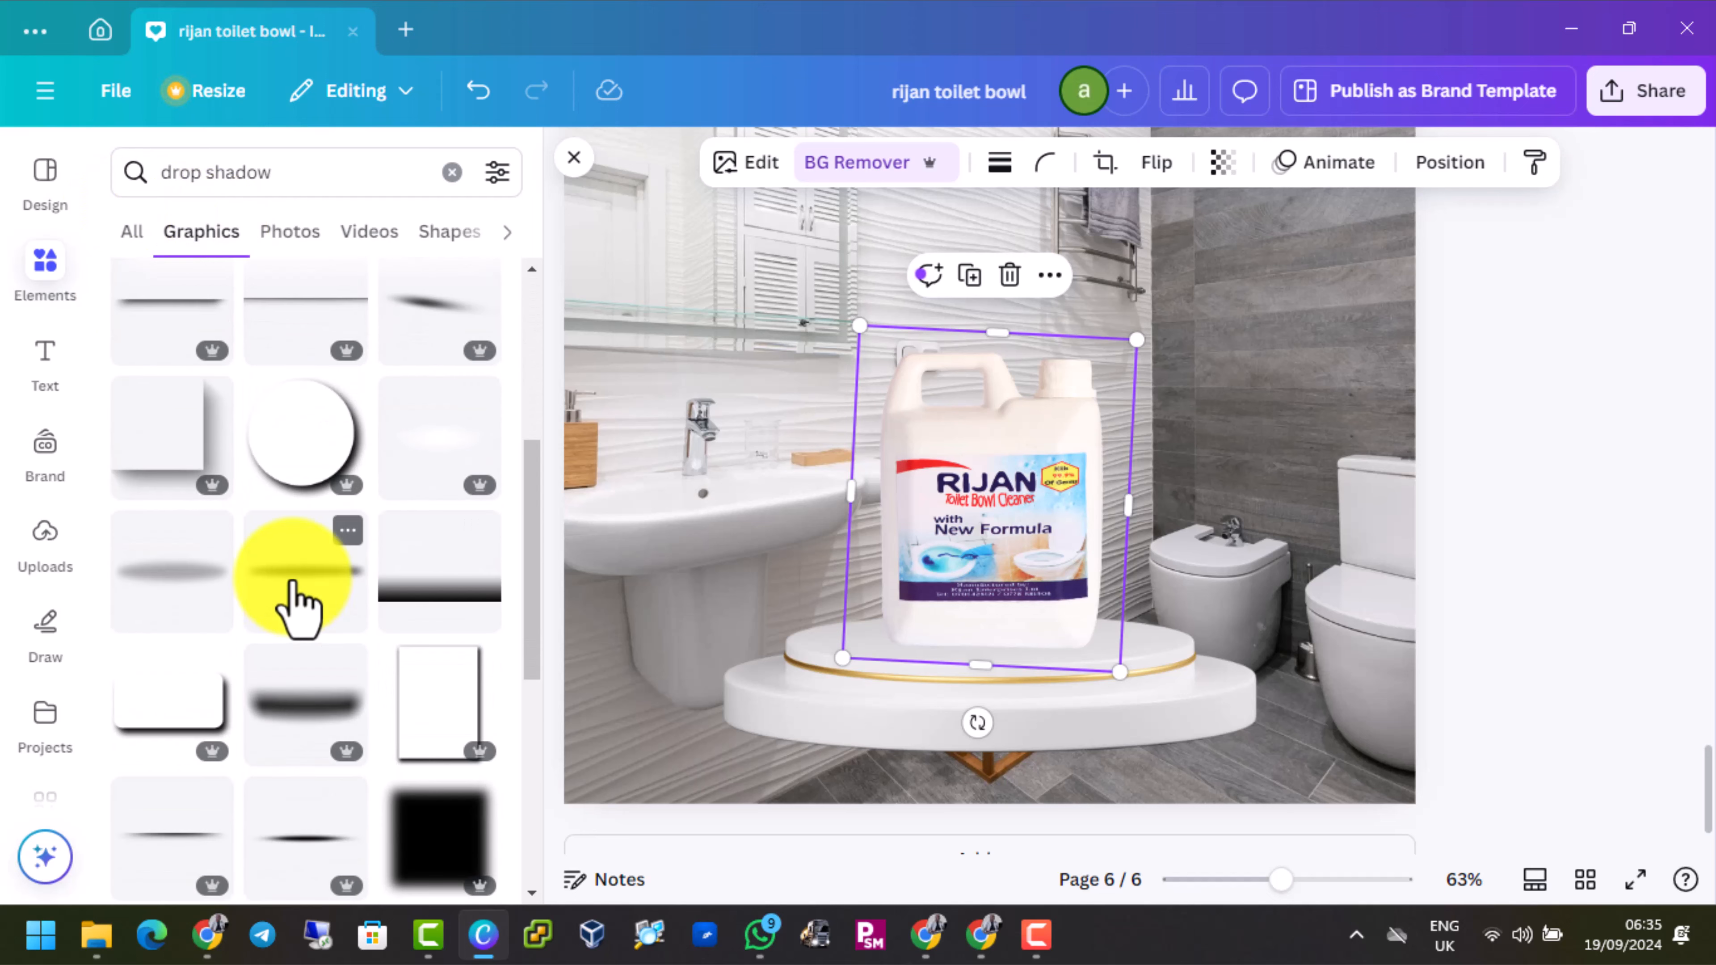
click(166, 605)
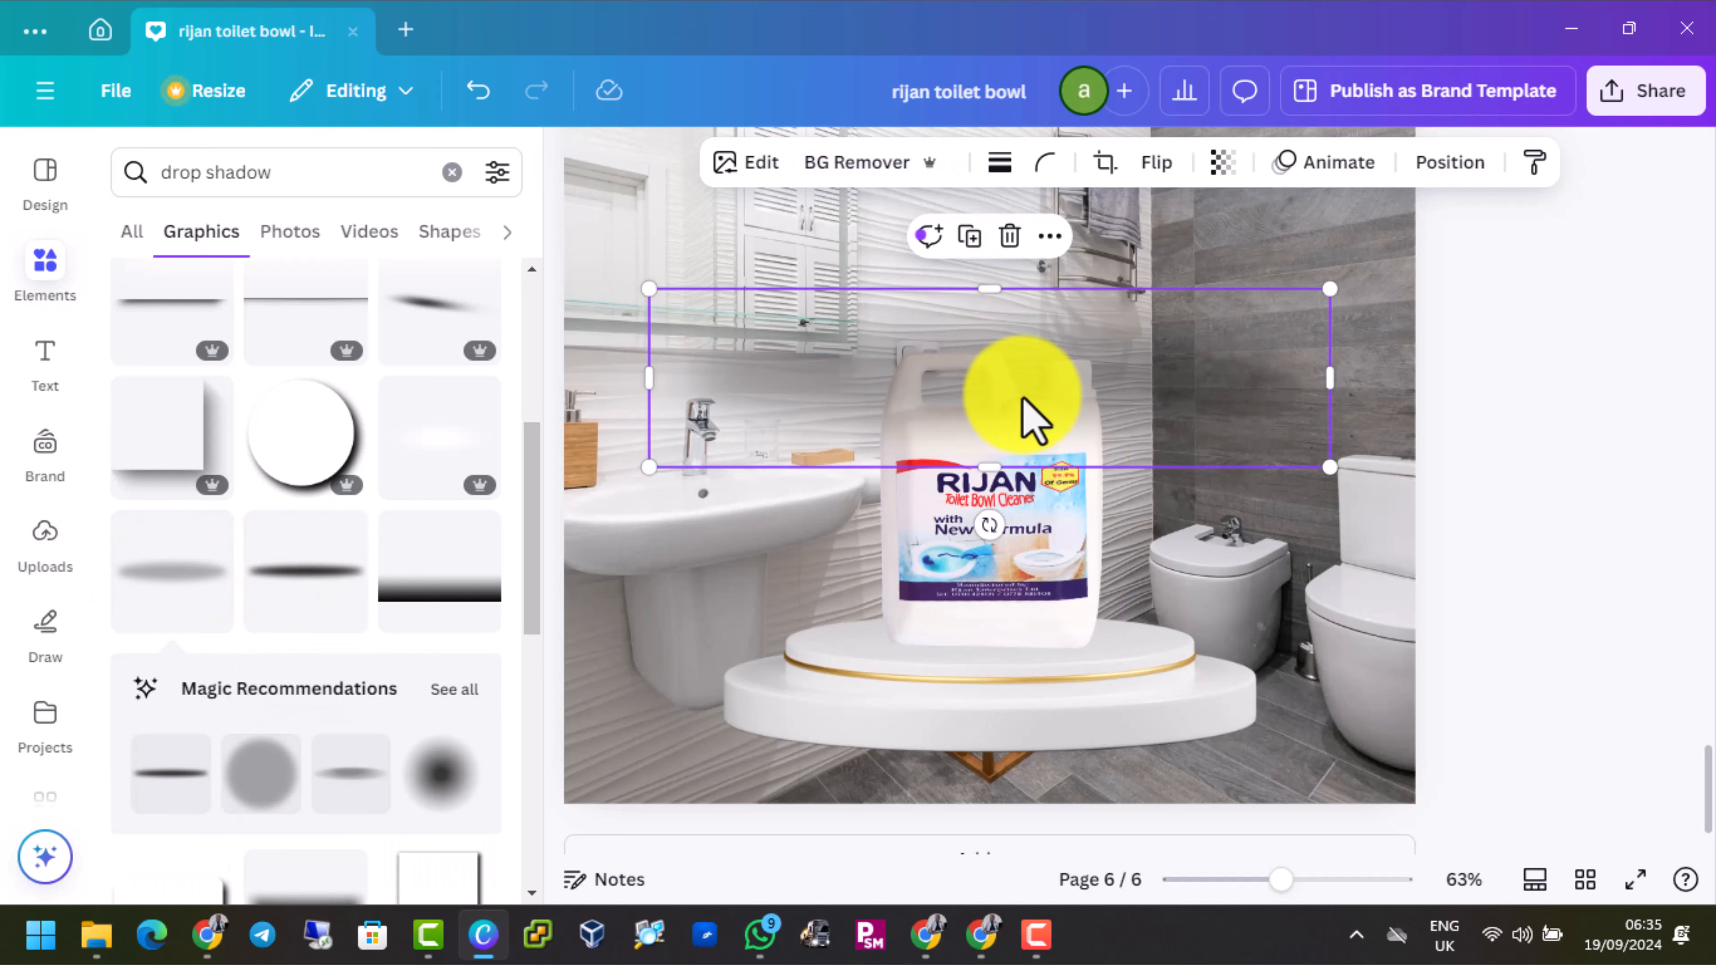
Shrink the shadow to about 374 × 98 px and place it across the jug's base on the podium
drag(1034, 378, 1020, 593)
click(1019, 632)
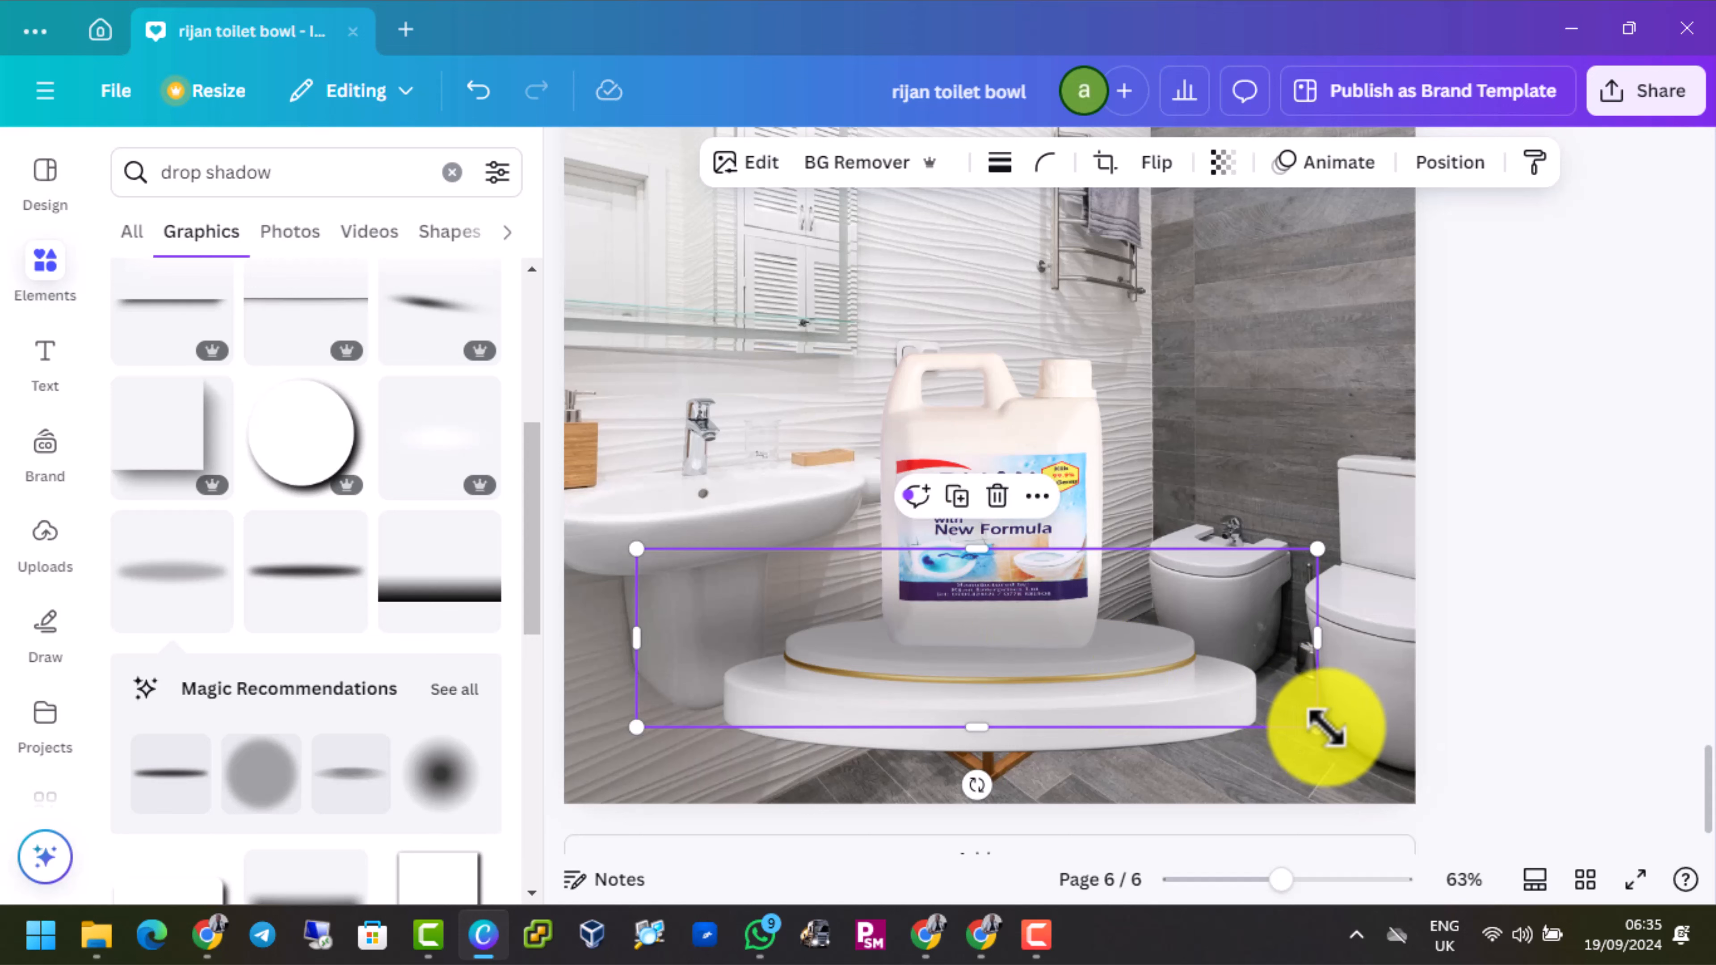
drag(1309, 723, 959, 641)
drag(797, 633, 987, 659)
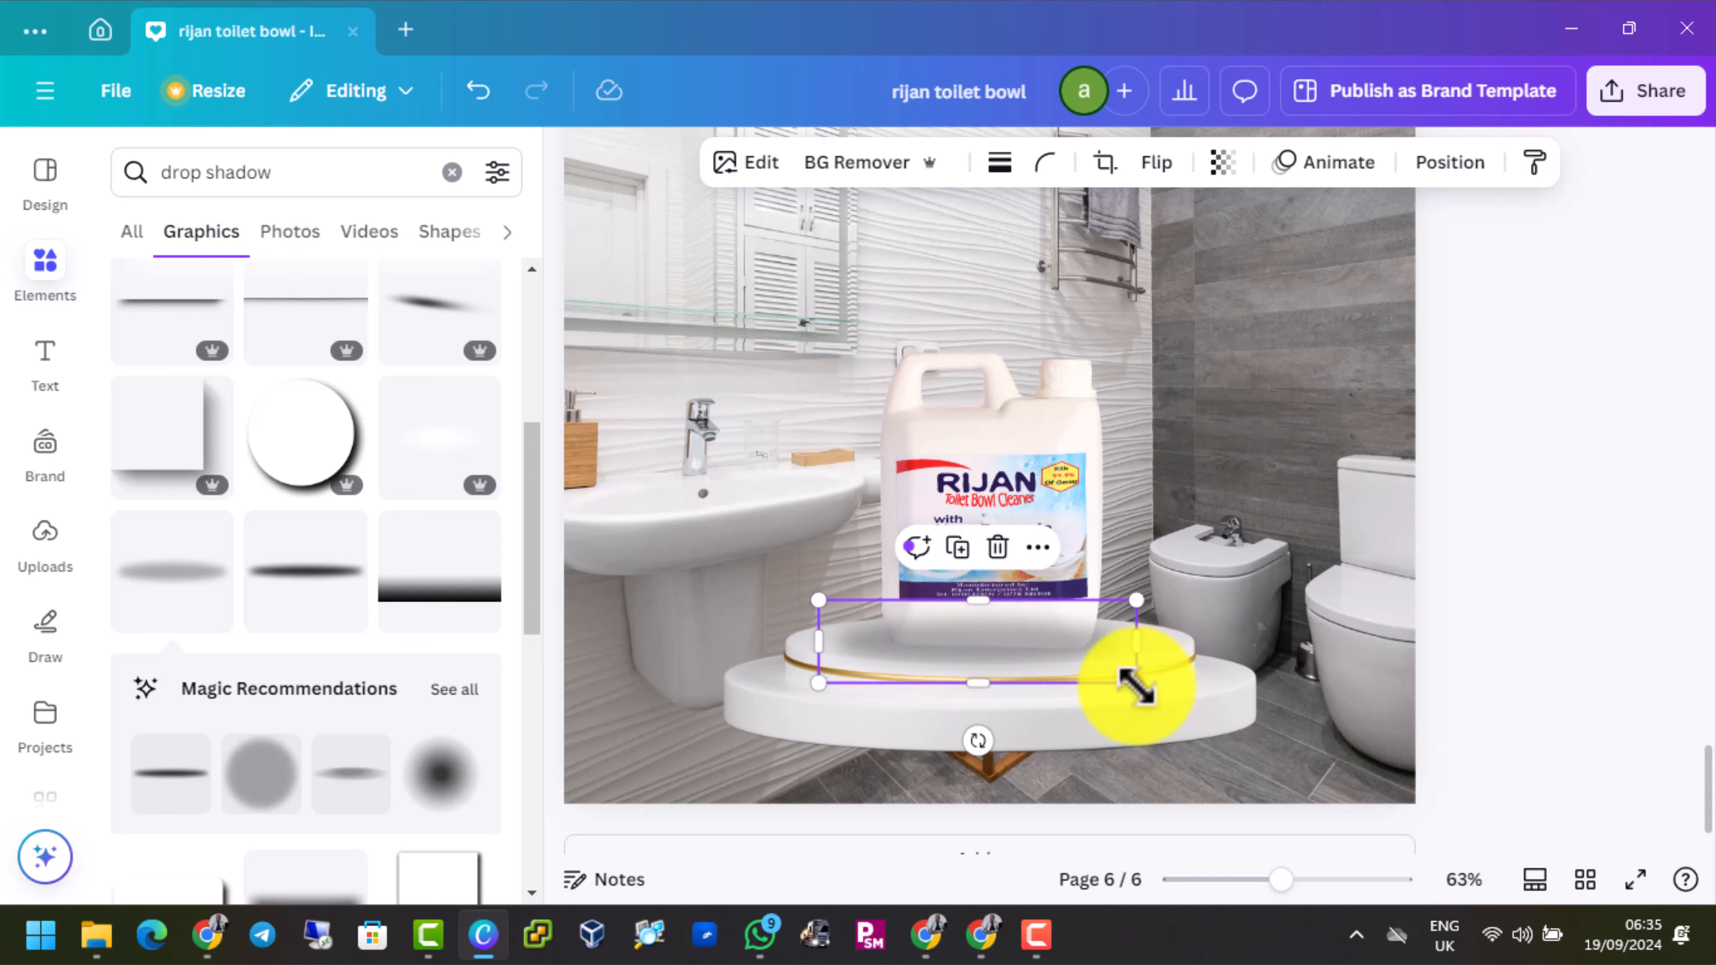
drag(1137, 687, 1113, 669)
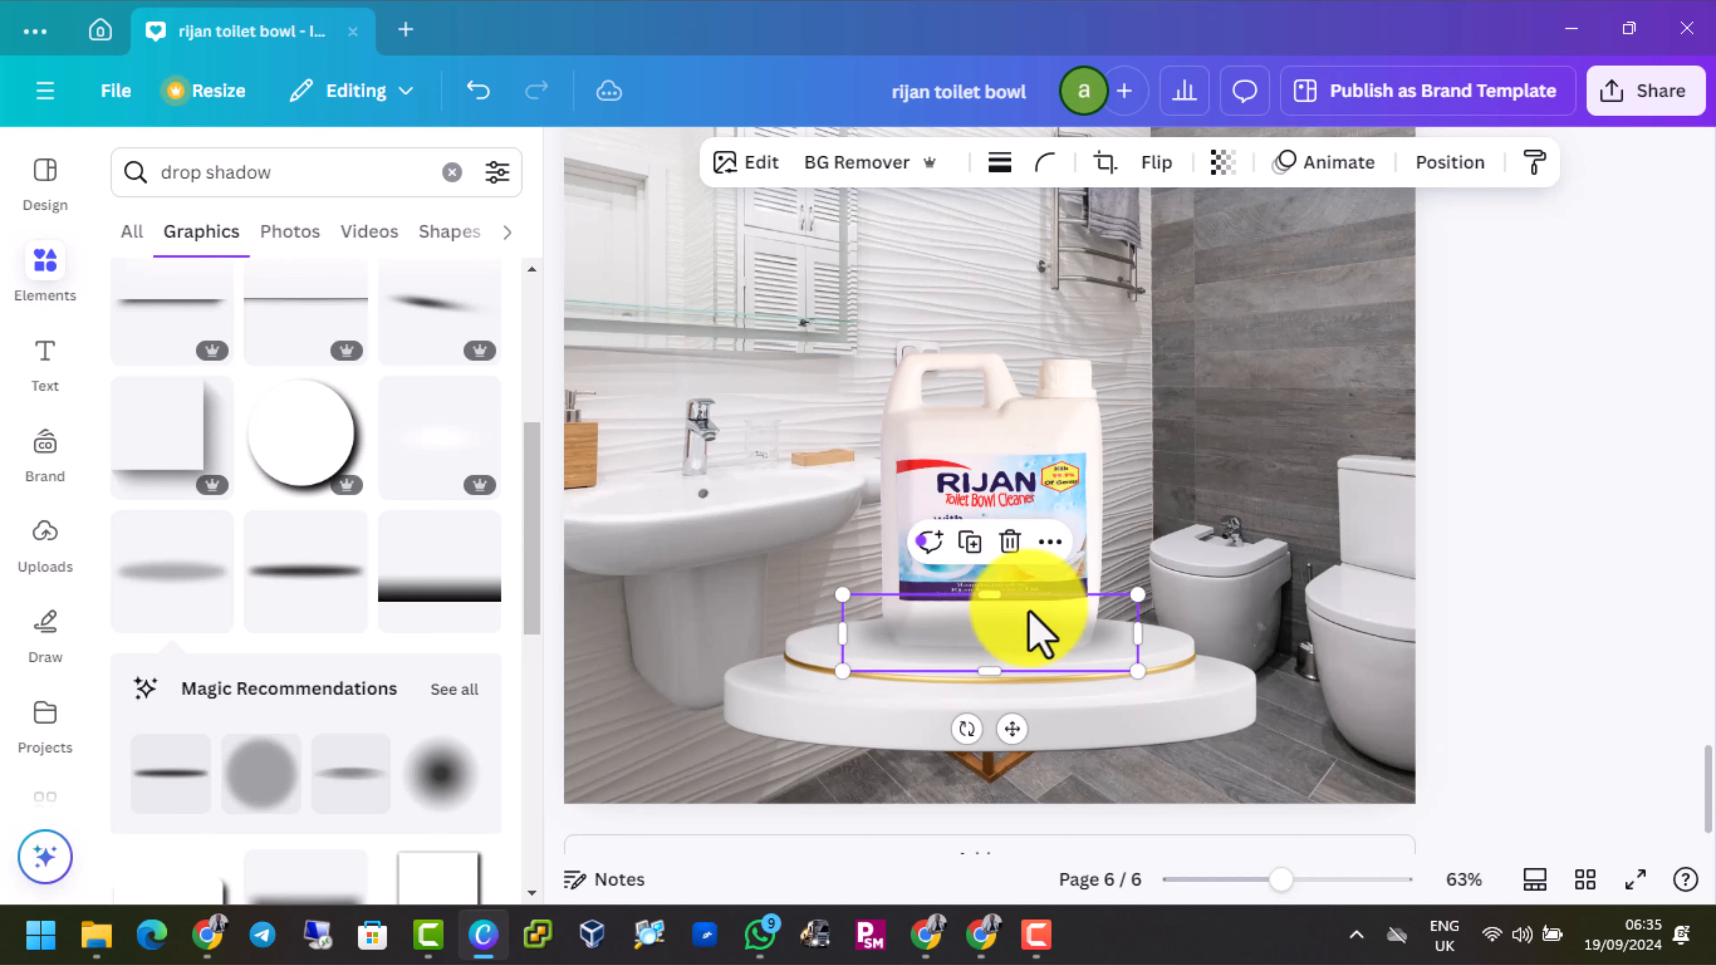
Shift the jug image slightly left to about X 365, Y 473 px, over the shadow
click(1023, 510)
drag(1023, 510, 1011, 477)
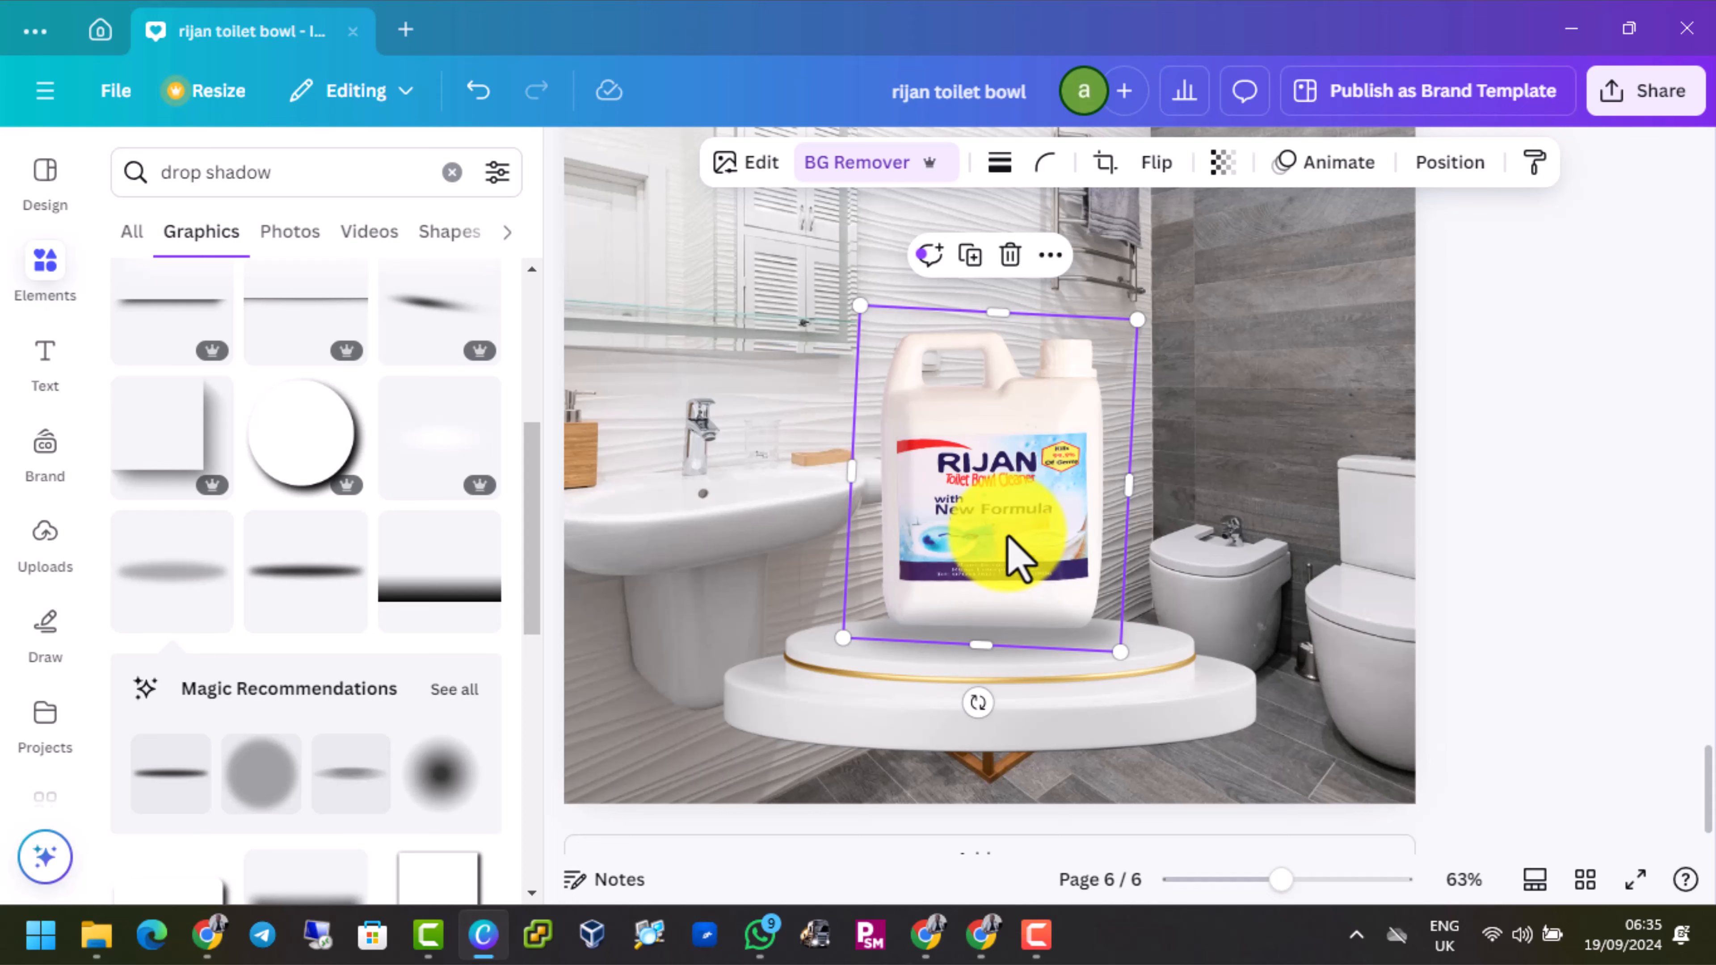
drag(1008, 538, 989, 525)
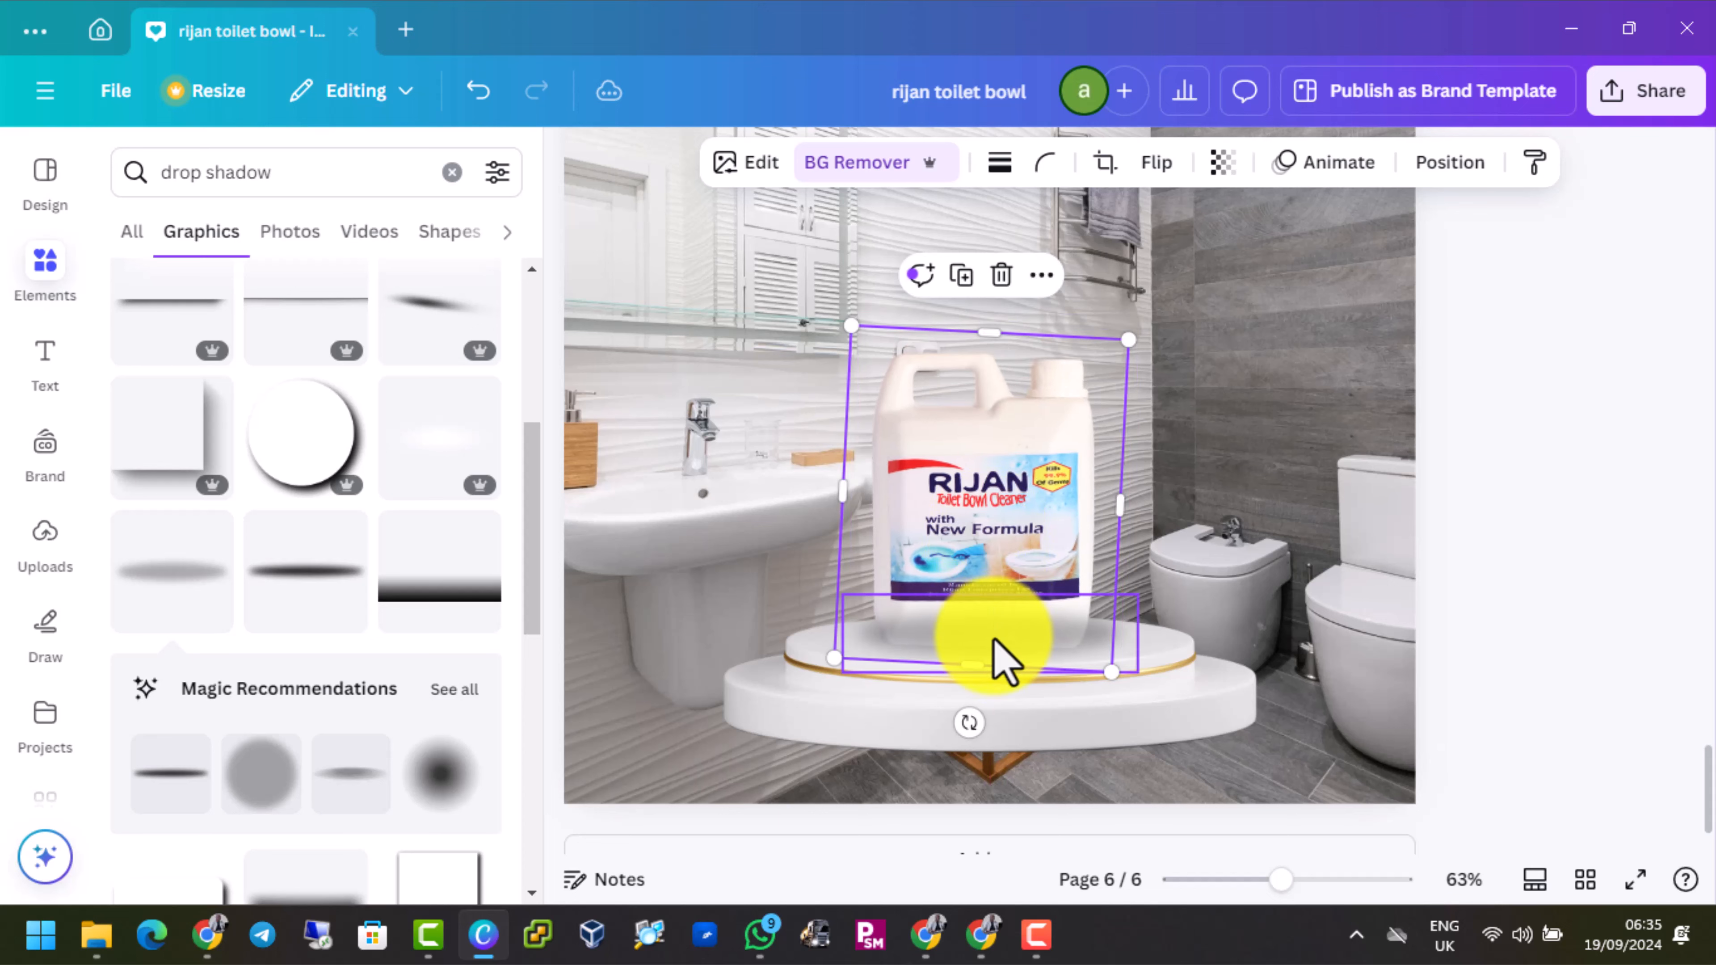
Send the oval shadow one layer backward so it sits behind the jug's base
click(993, 659)
click(1452, 166)
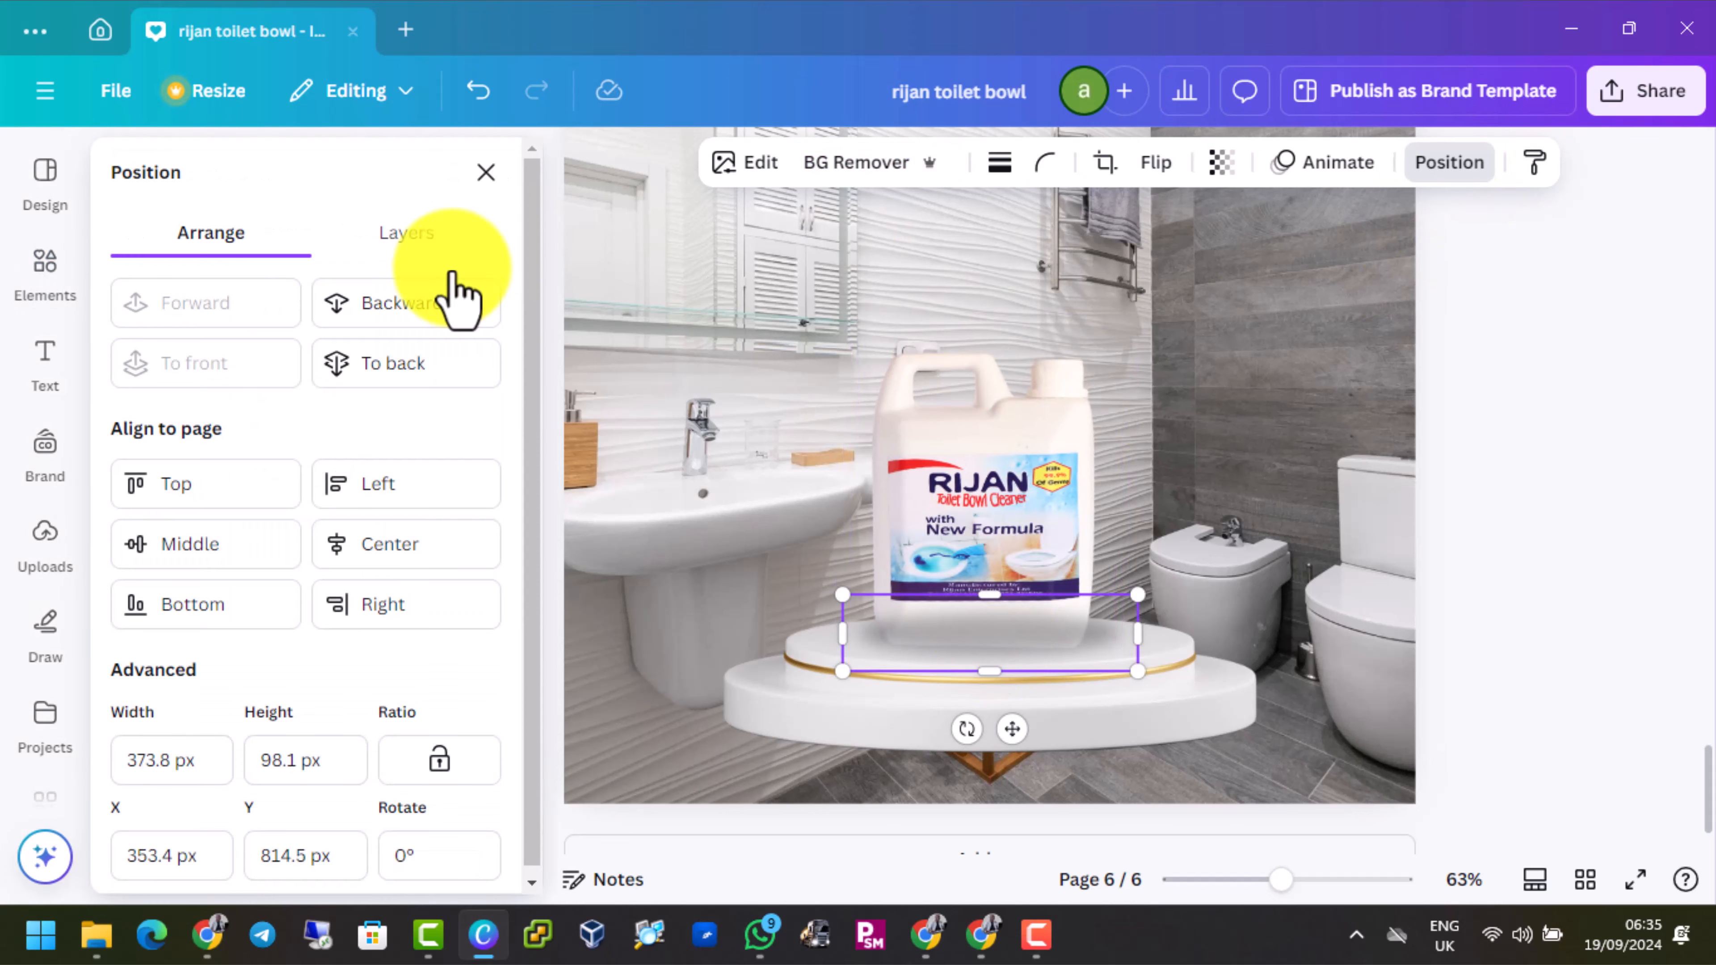
click(402, 323)
click(1337, 548)
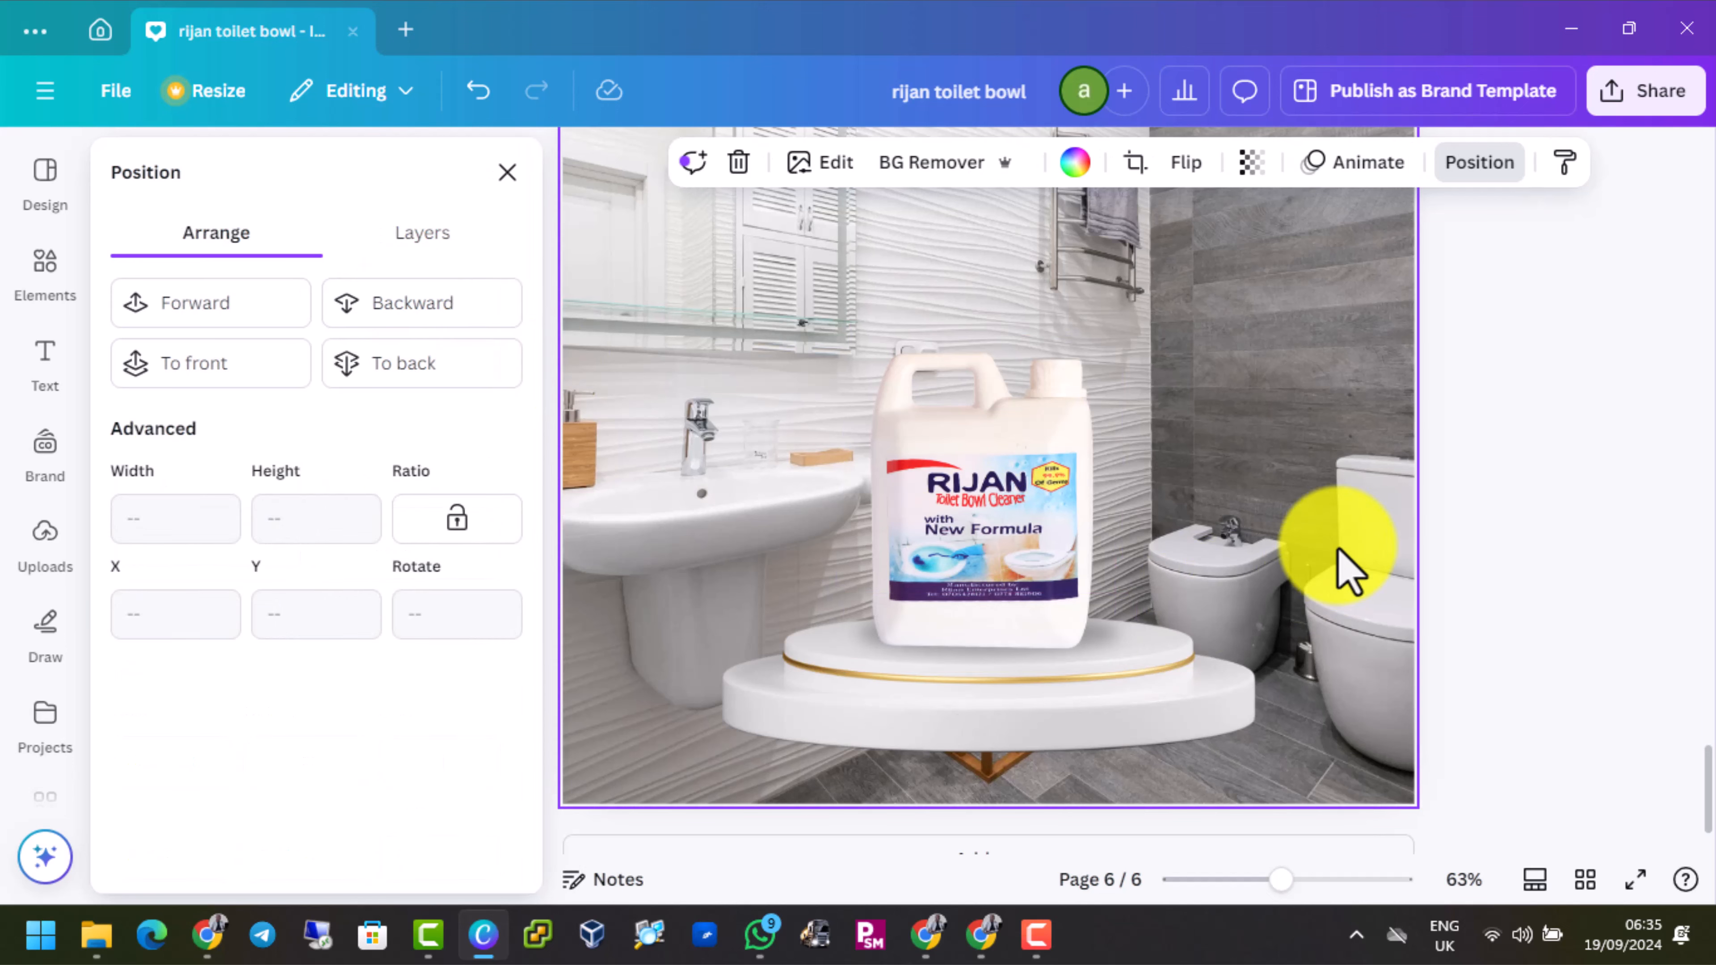
click(980, 649)
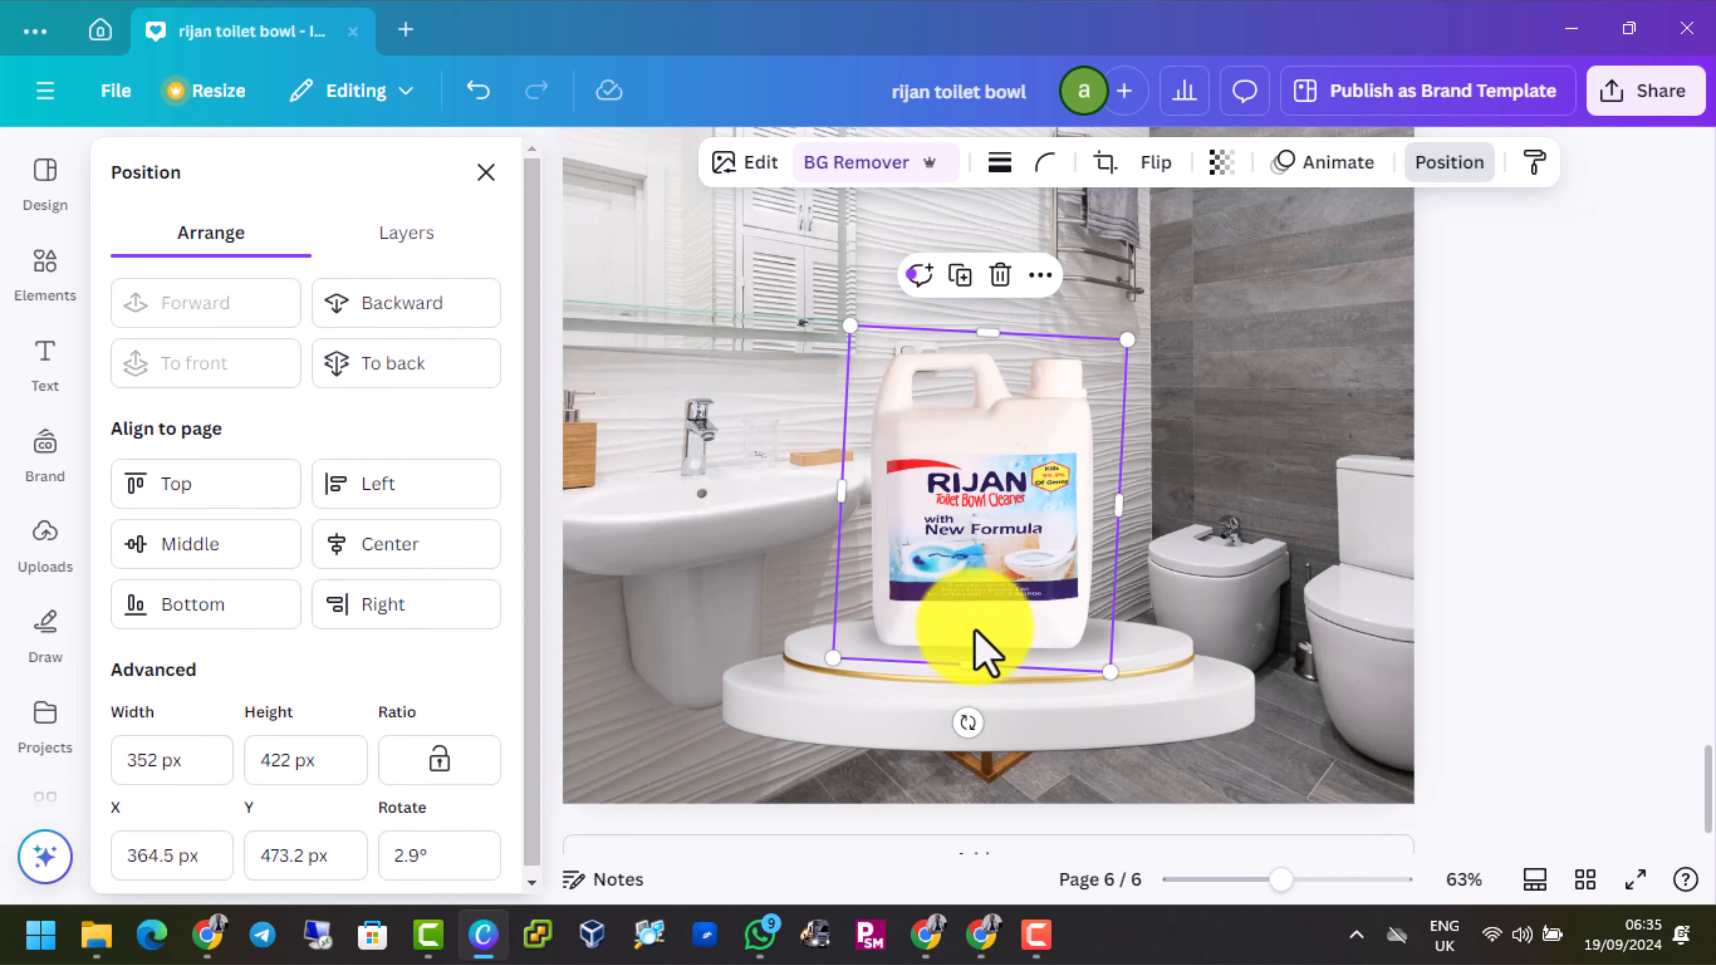
Compare the new bathroom page with the finished jug design on page 5, checking its diagonal band
drag(1119, 656, 1026, 679)
click(1315, 612)
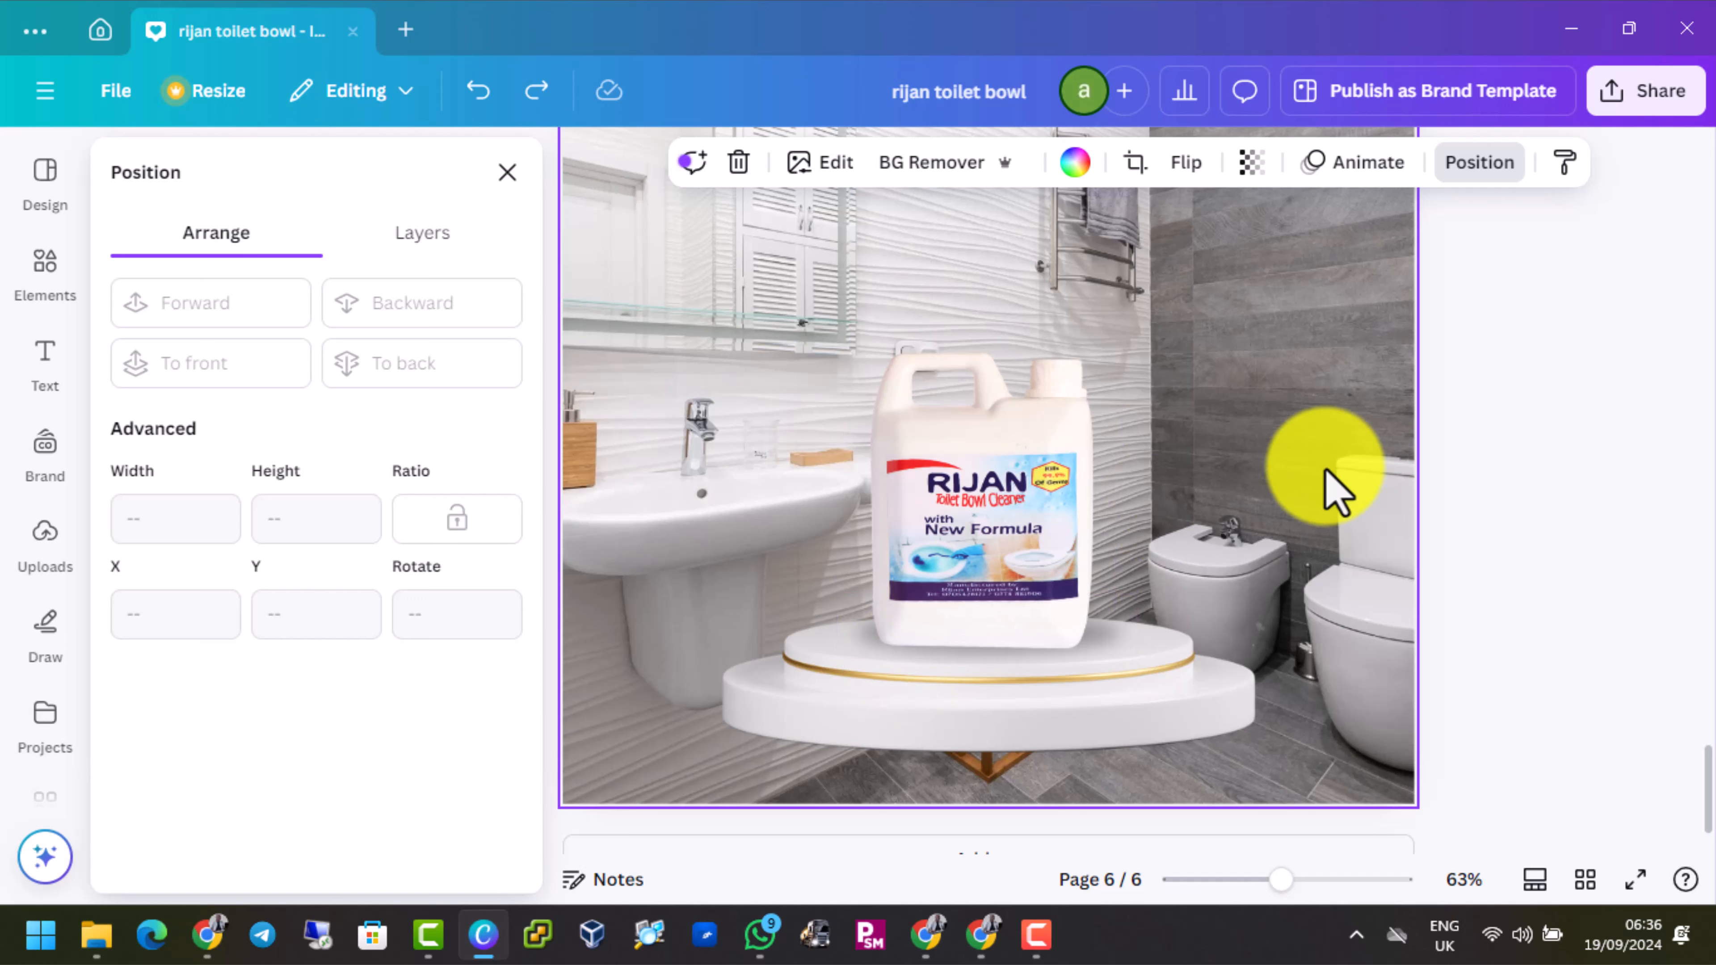
scroll(1269, 517, down, 1)
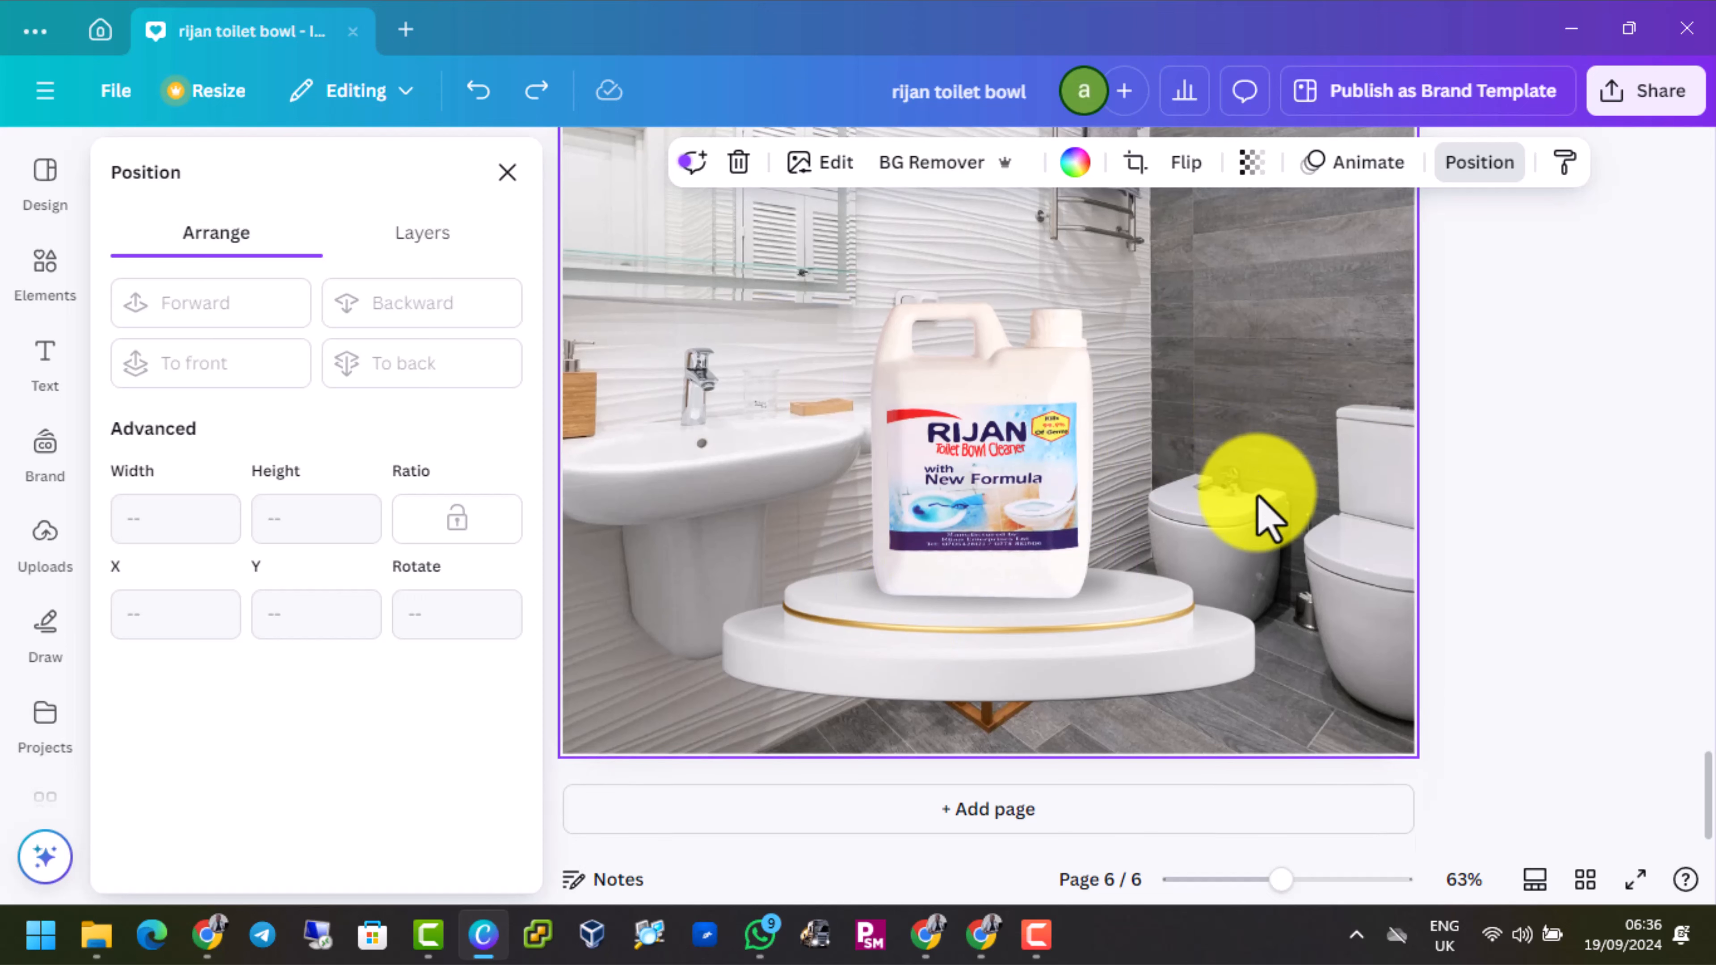
scroll(1269, 517, up, 2)
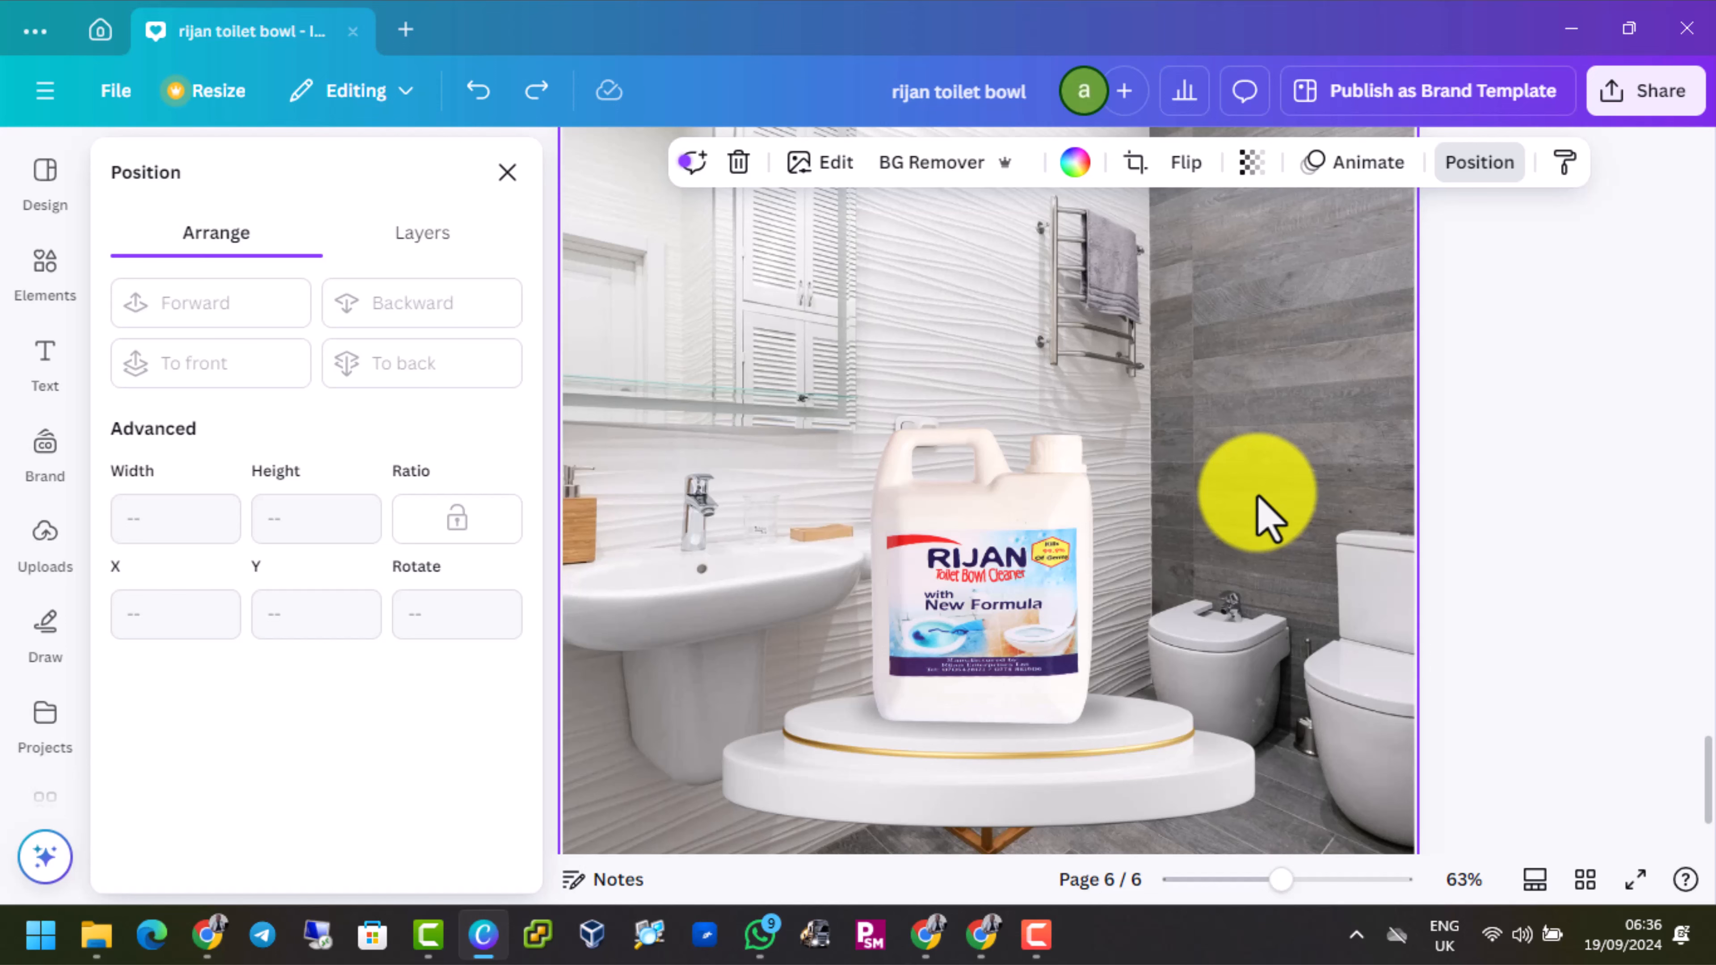
scroll(1269, 517, up, 10)
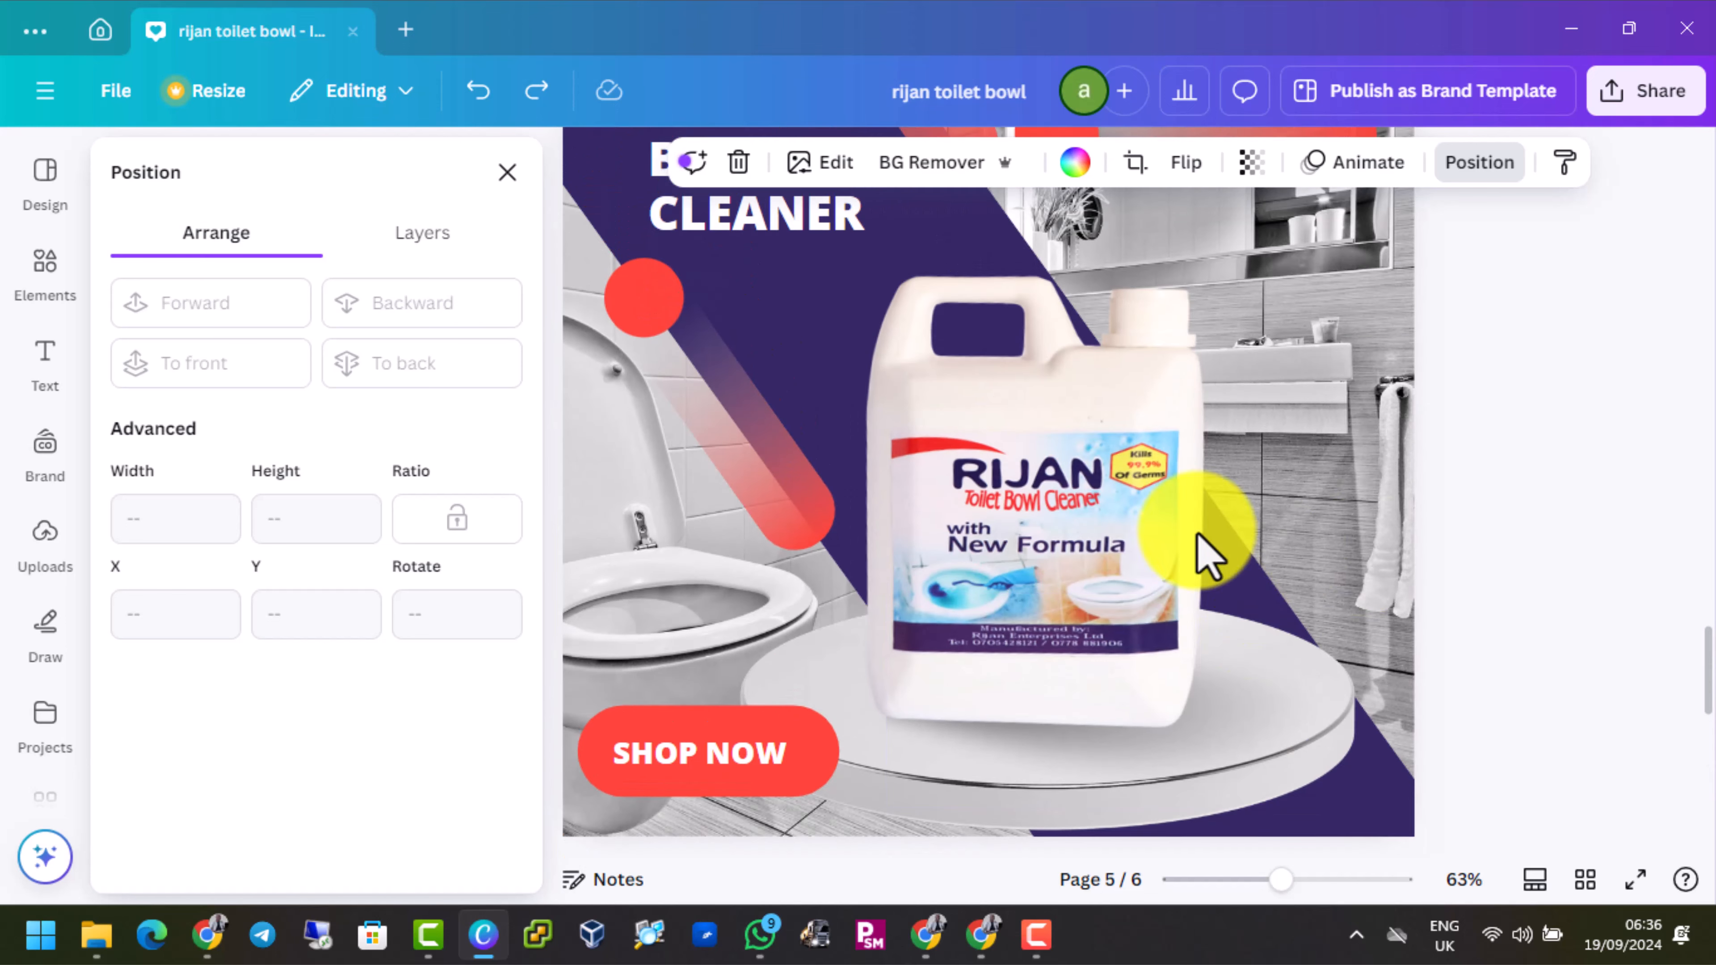
click(1414, 798)
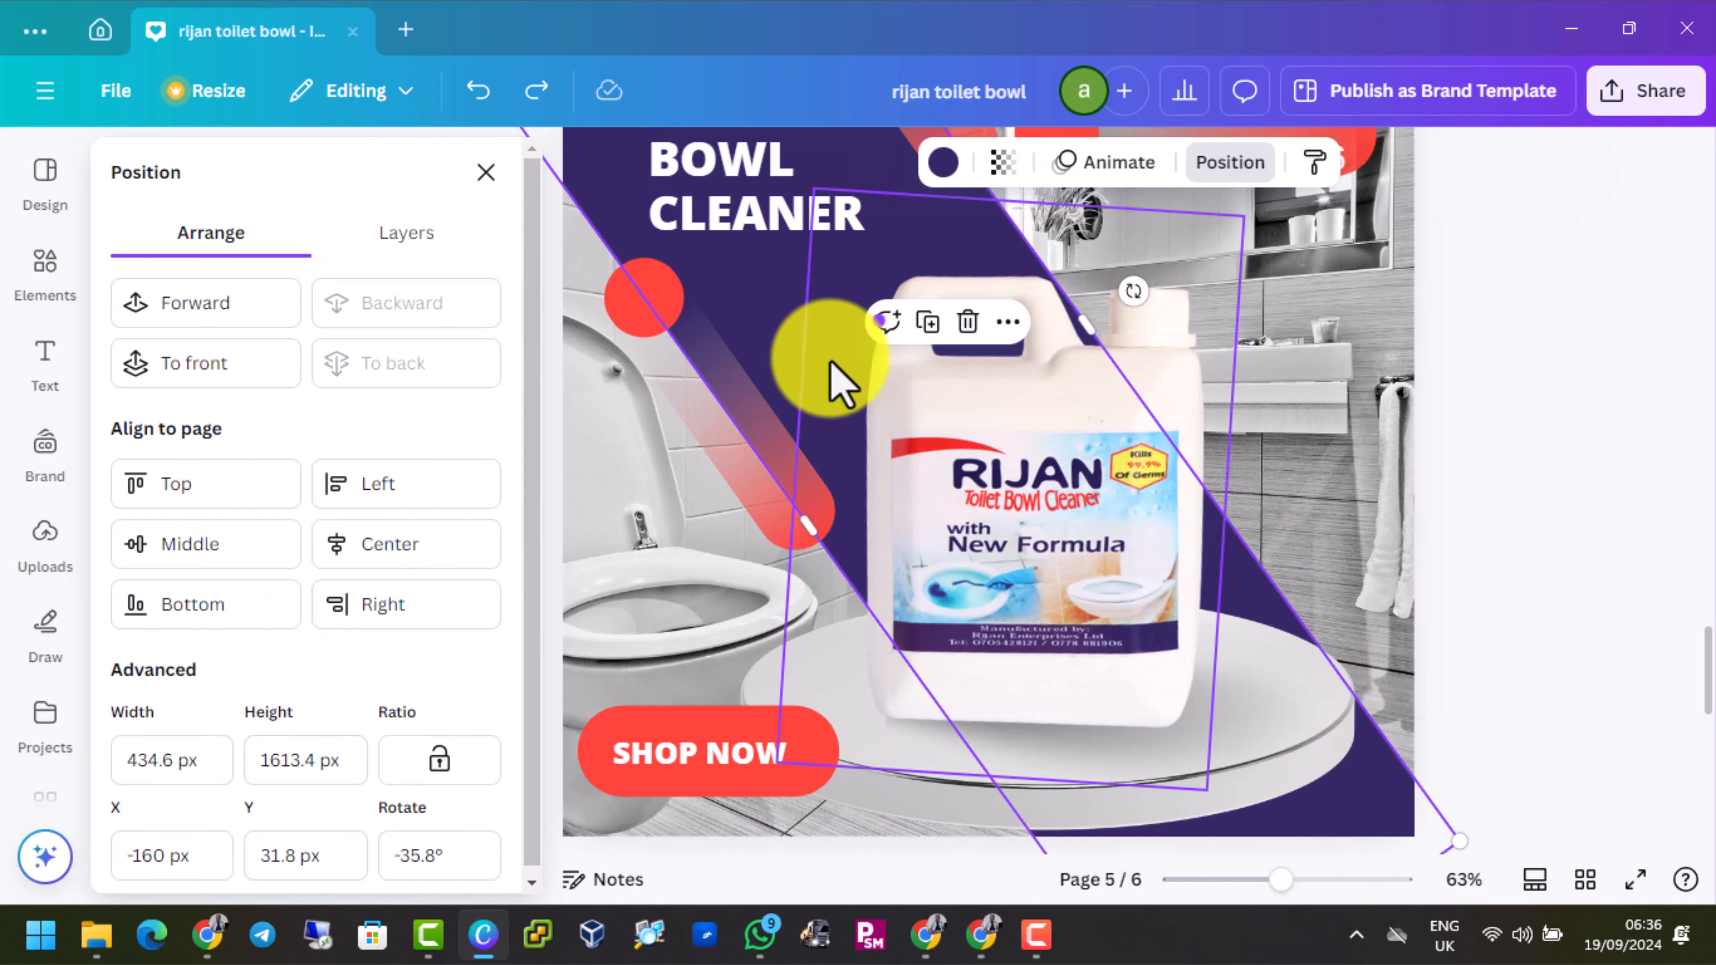
scroll(1058, 384, down, 10)
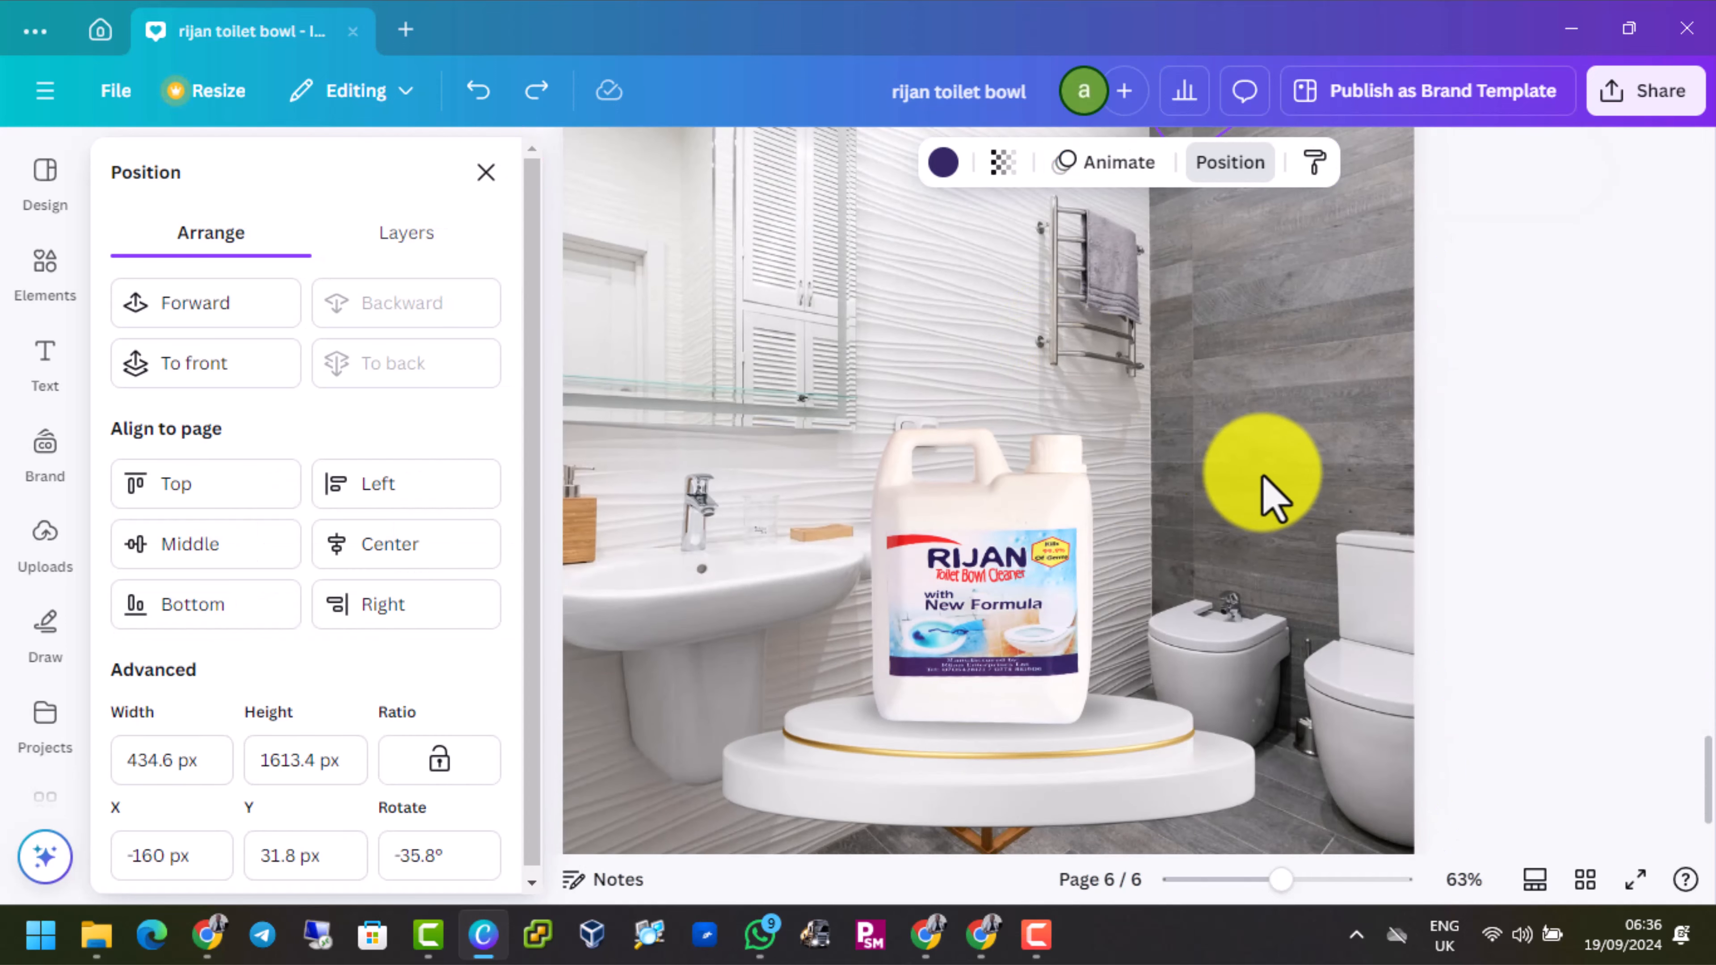
click(980, 484)
Search the shapes library for rectangle and add the rounded square shape to page 6
click(45, 271)
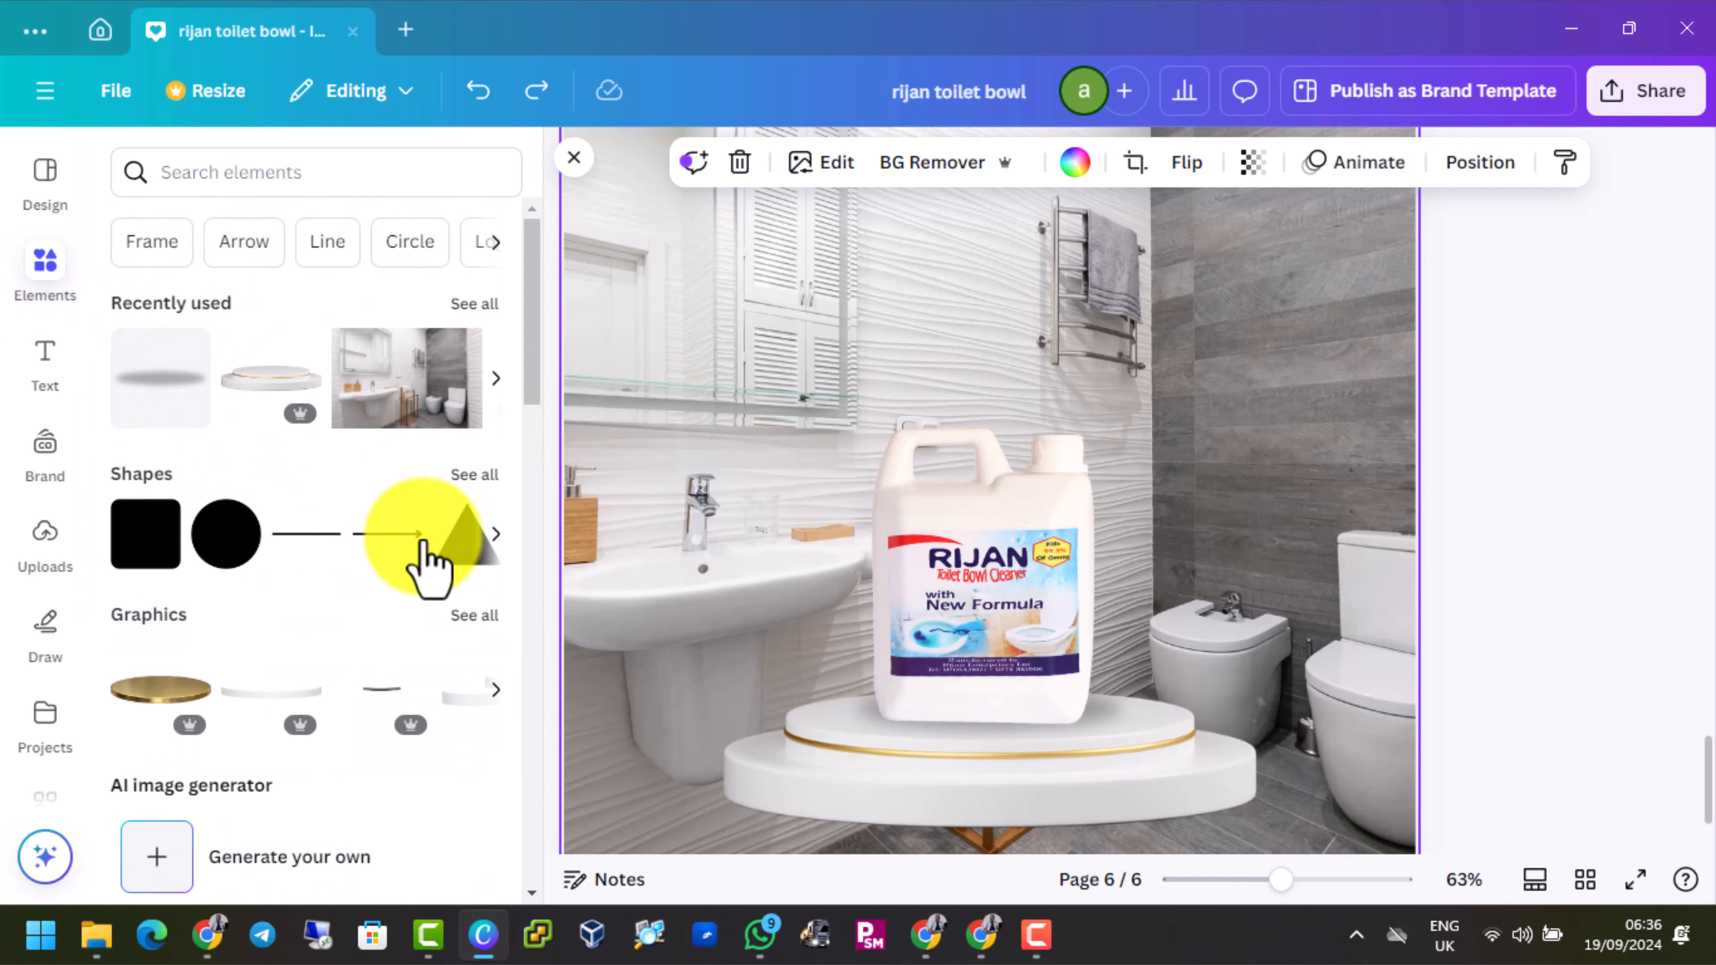
click(474, 475)
scroll(370, 716, down, 7)
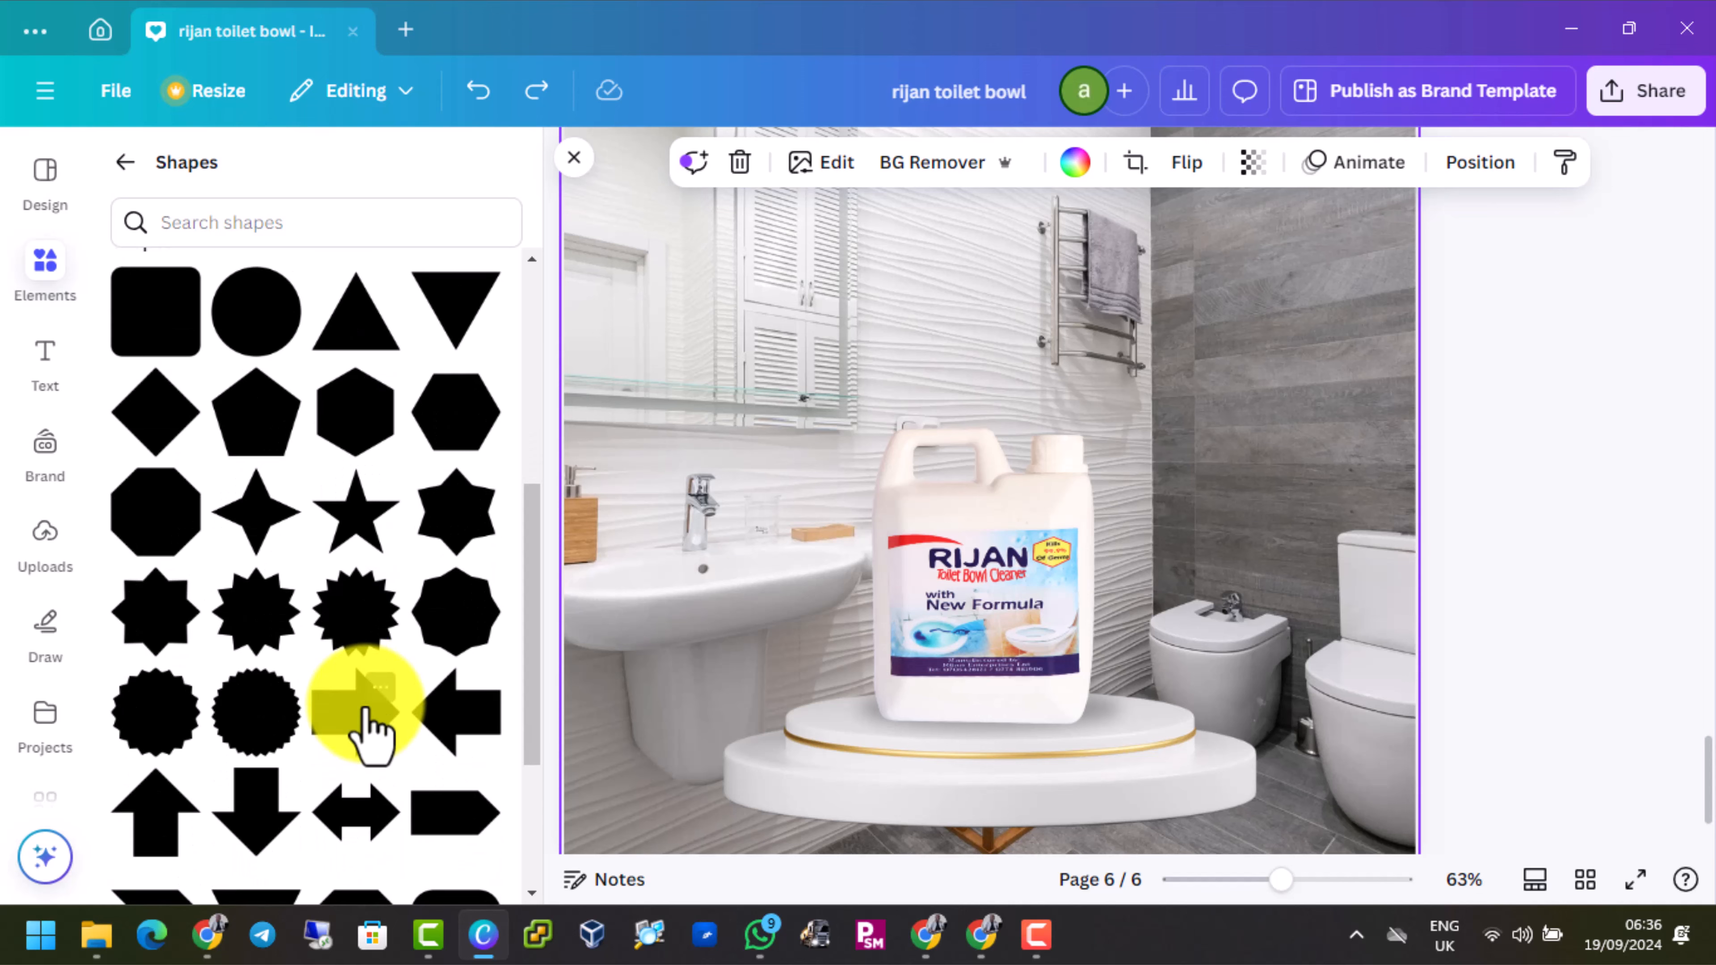
scroll(358, 703, down, 2)
scroll(365, 728, up, 7)
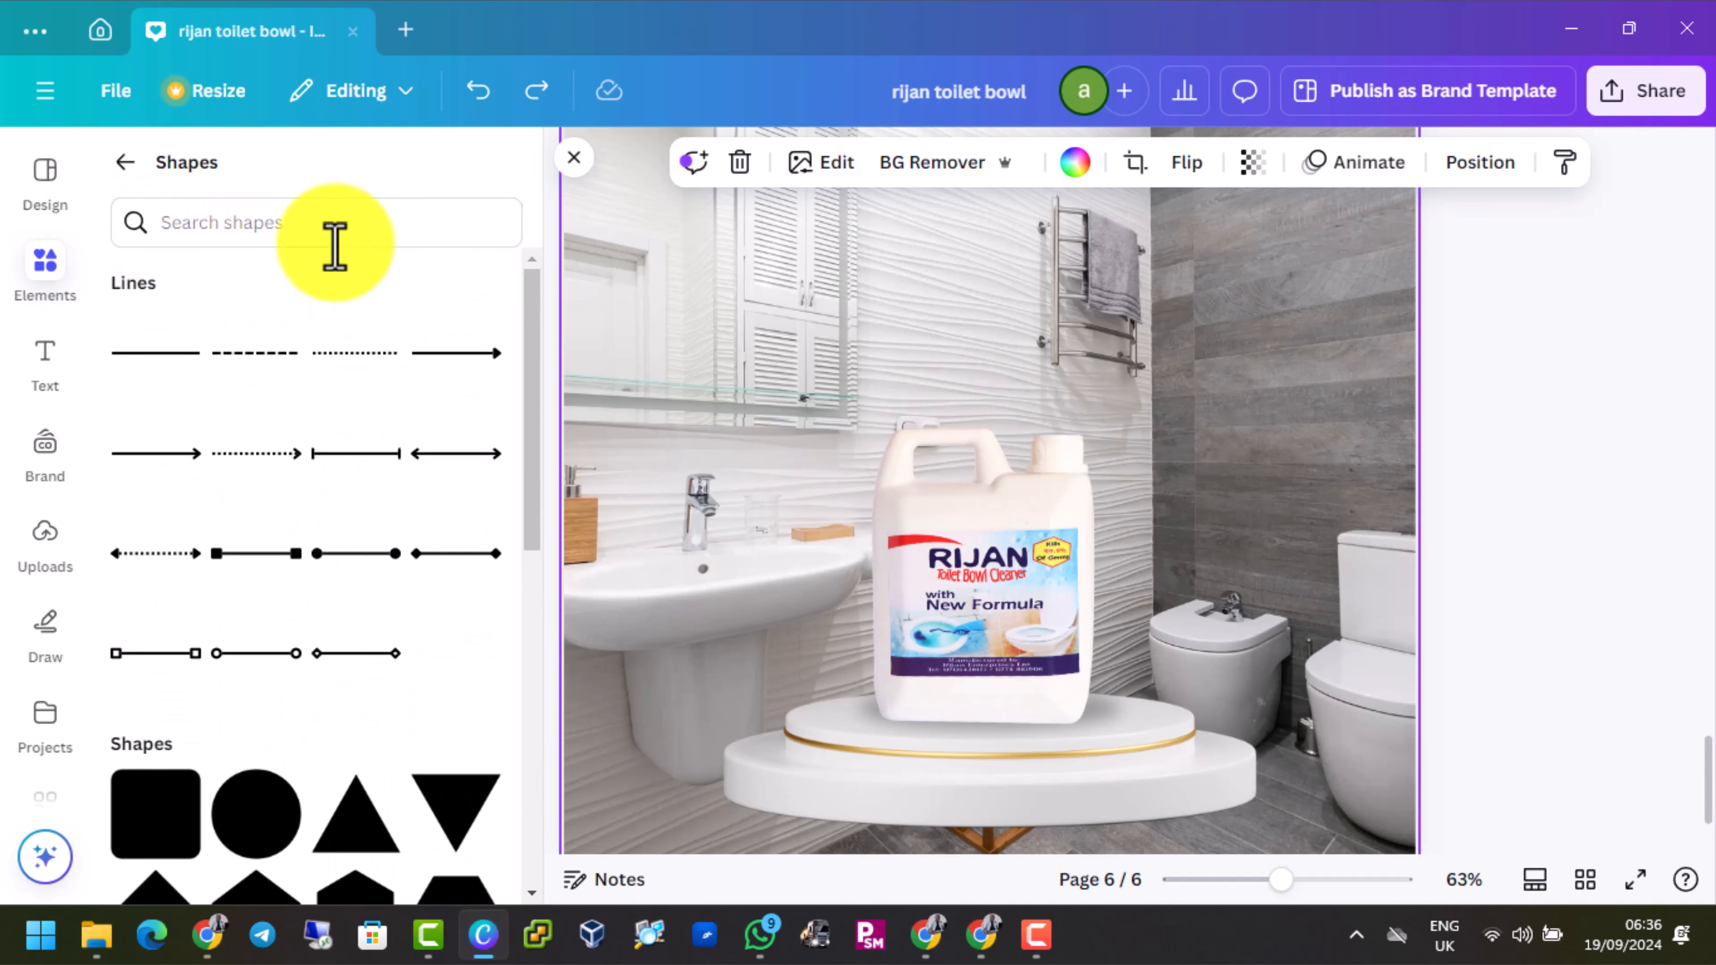
click(334, 233)
text(rec)
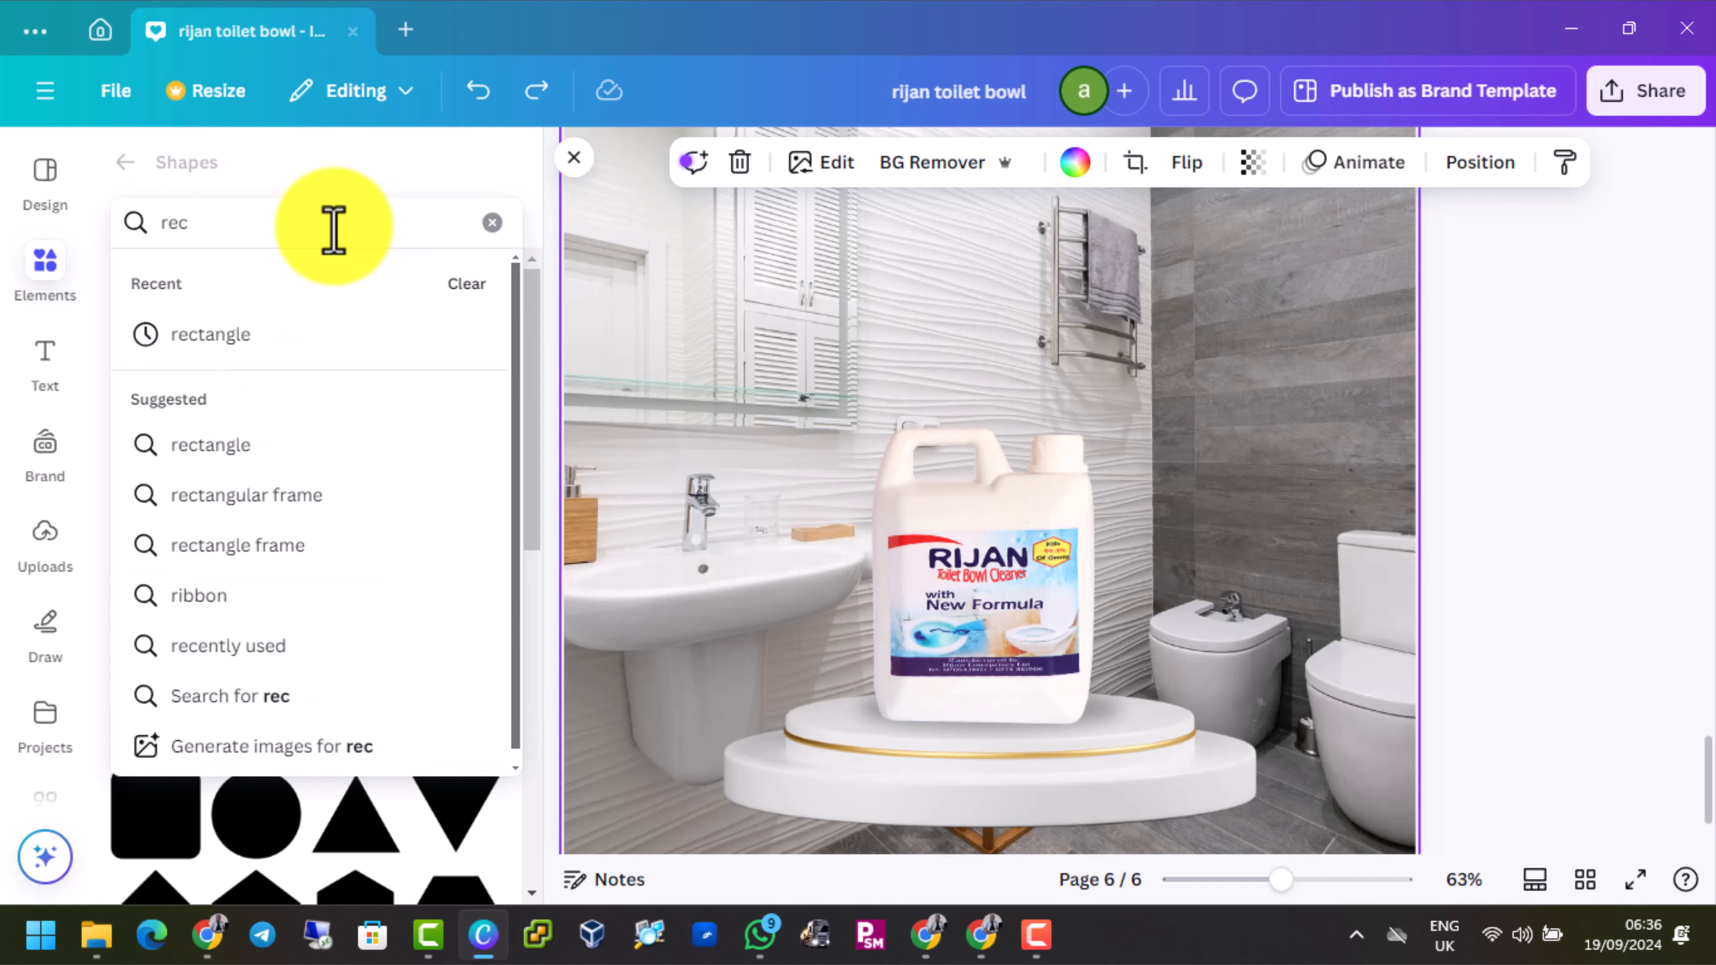
click(203, 334)
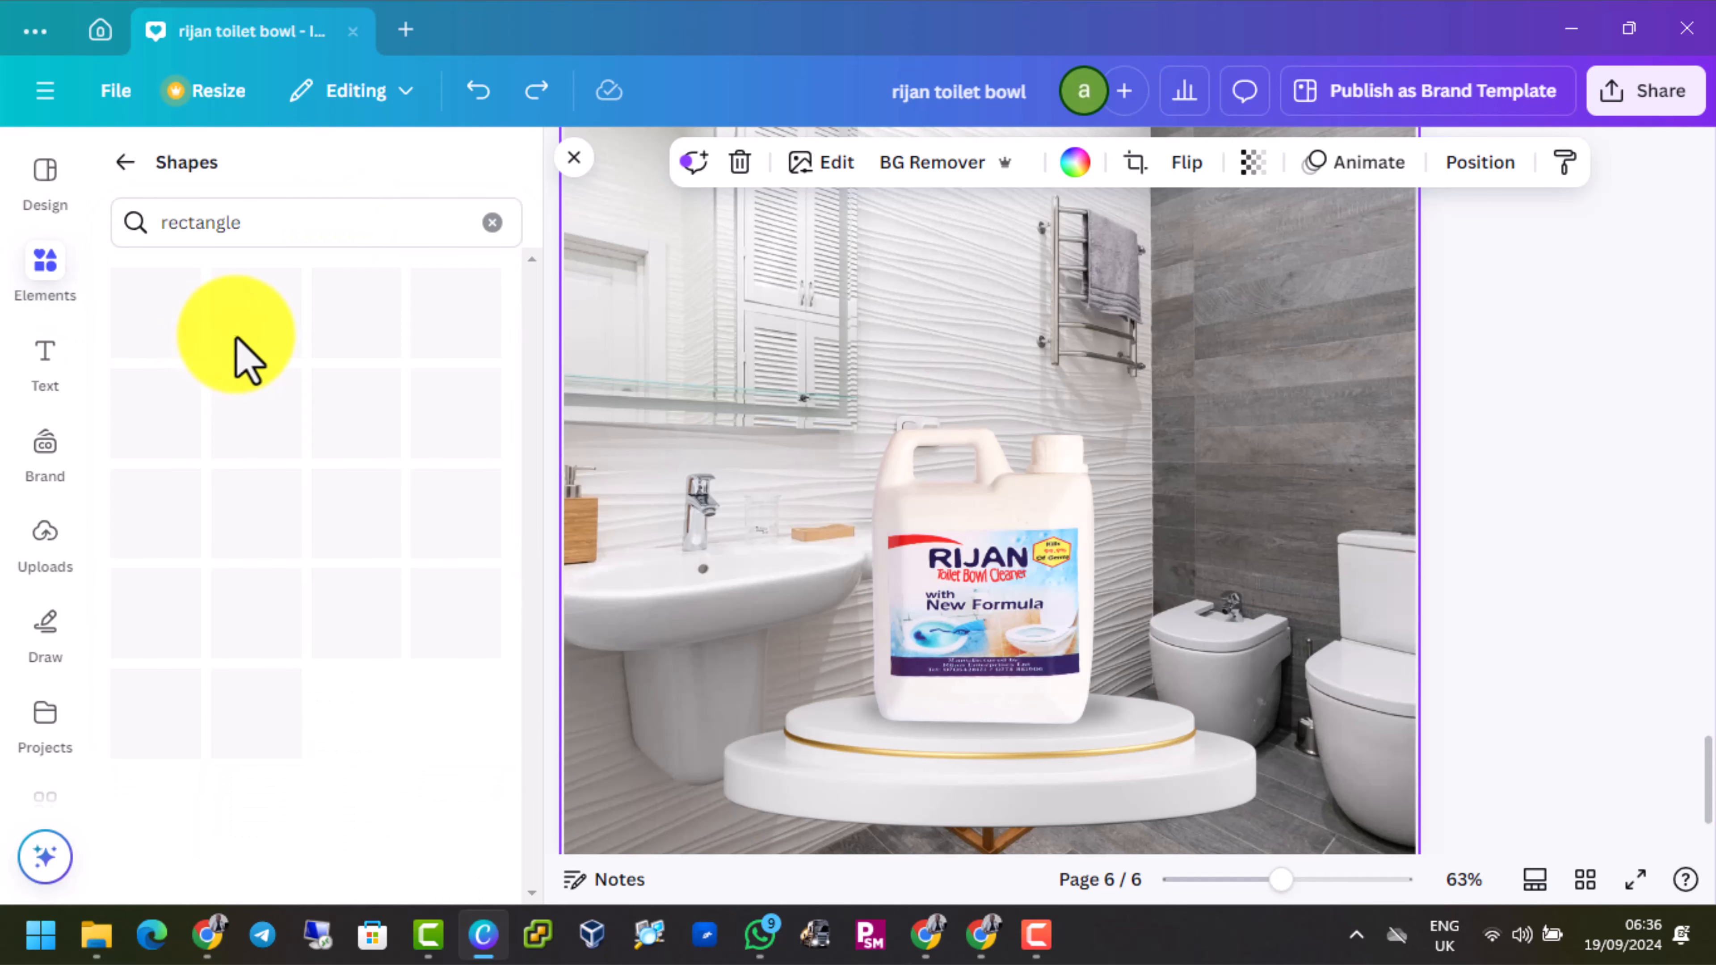
click(149, 500)
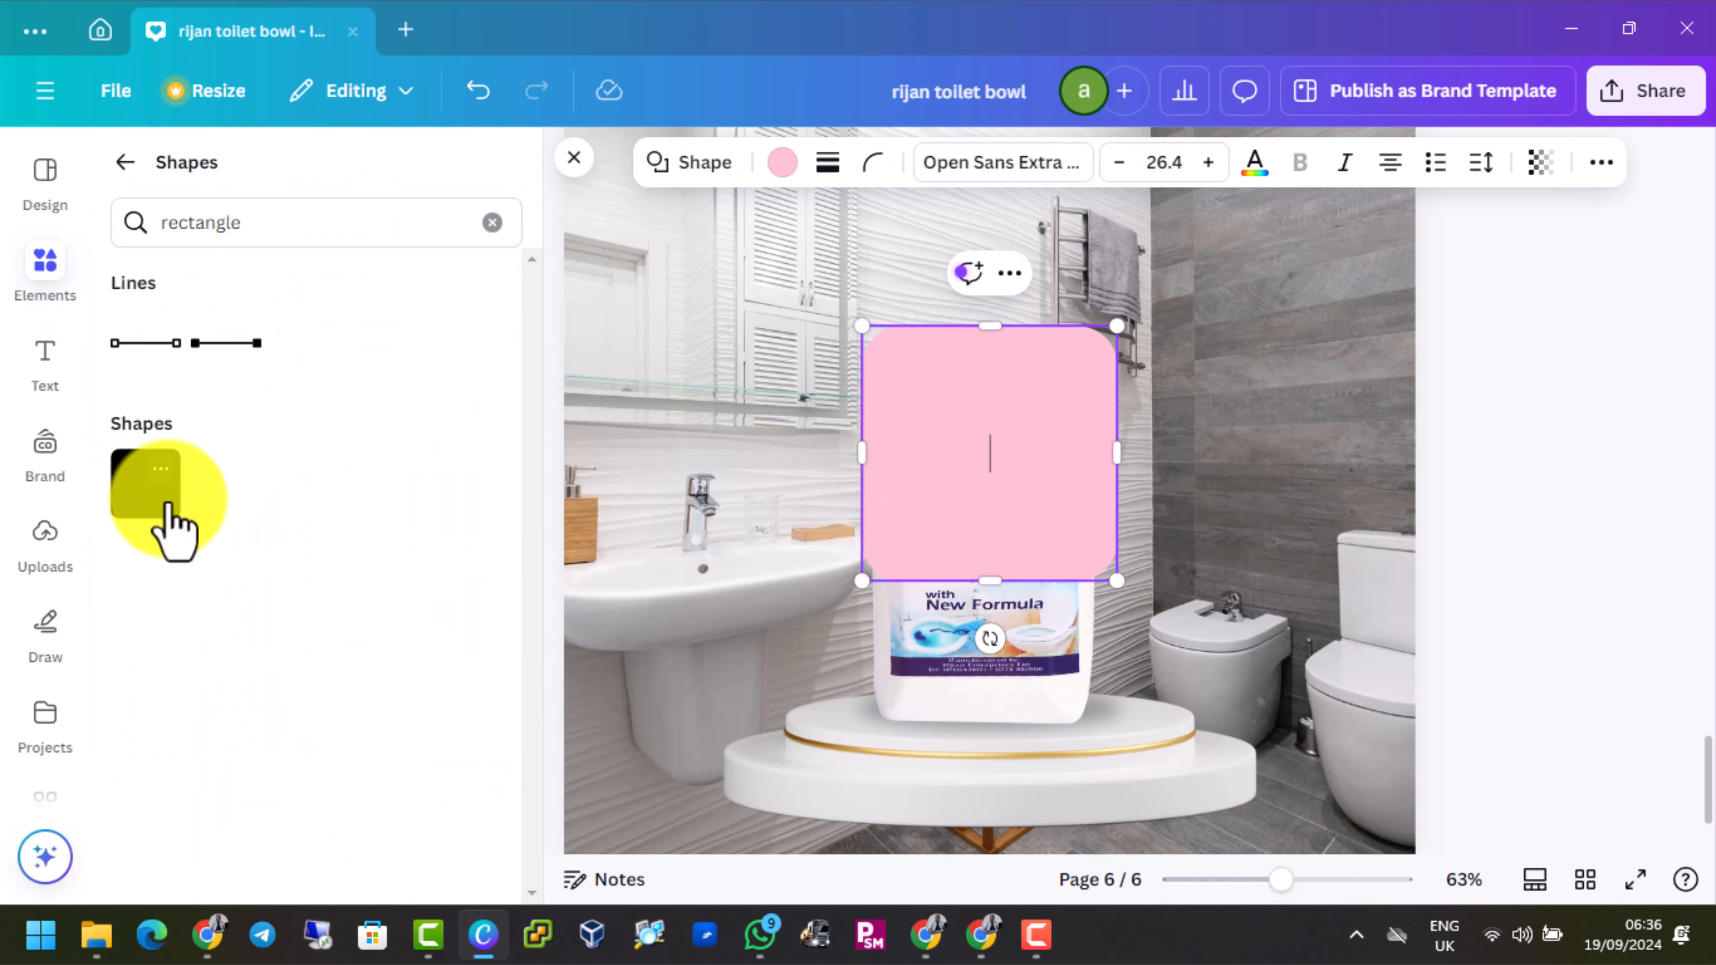
Fill the rounded square with the dark purple document color
click(822, 166)
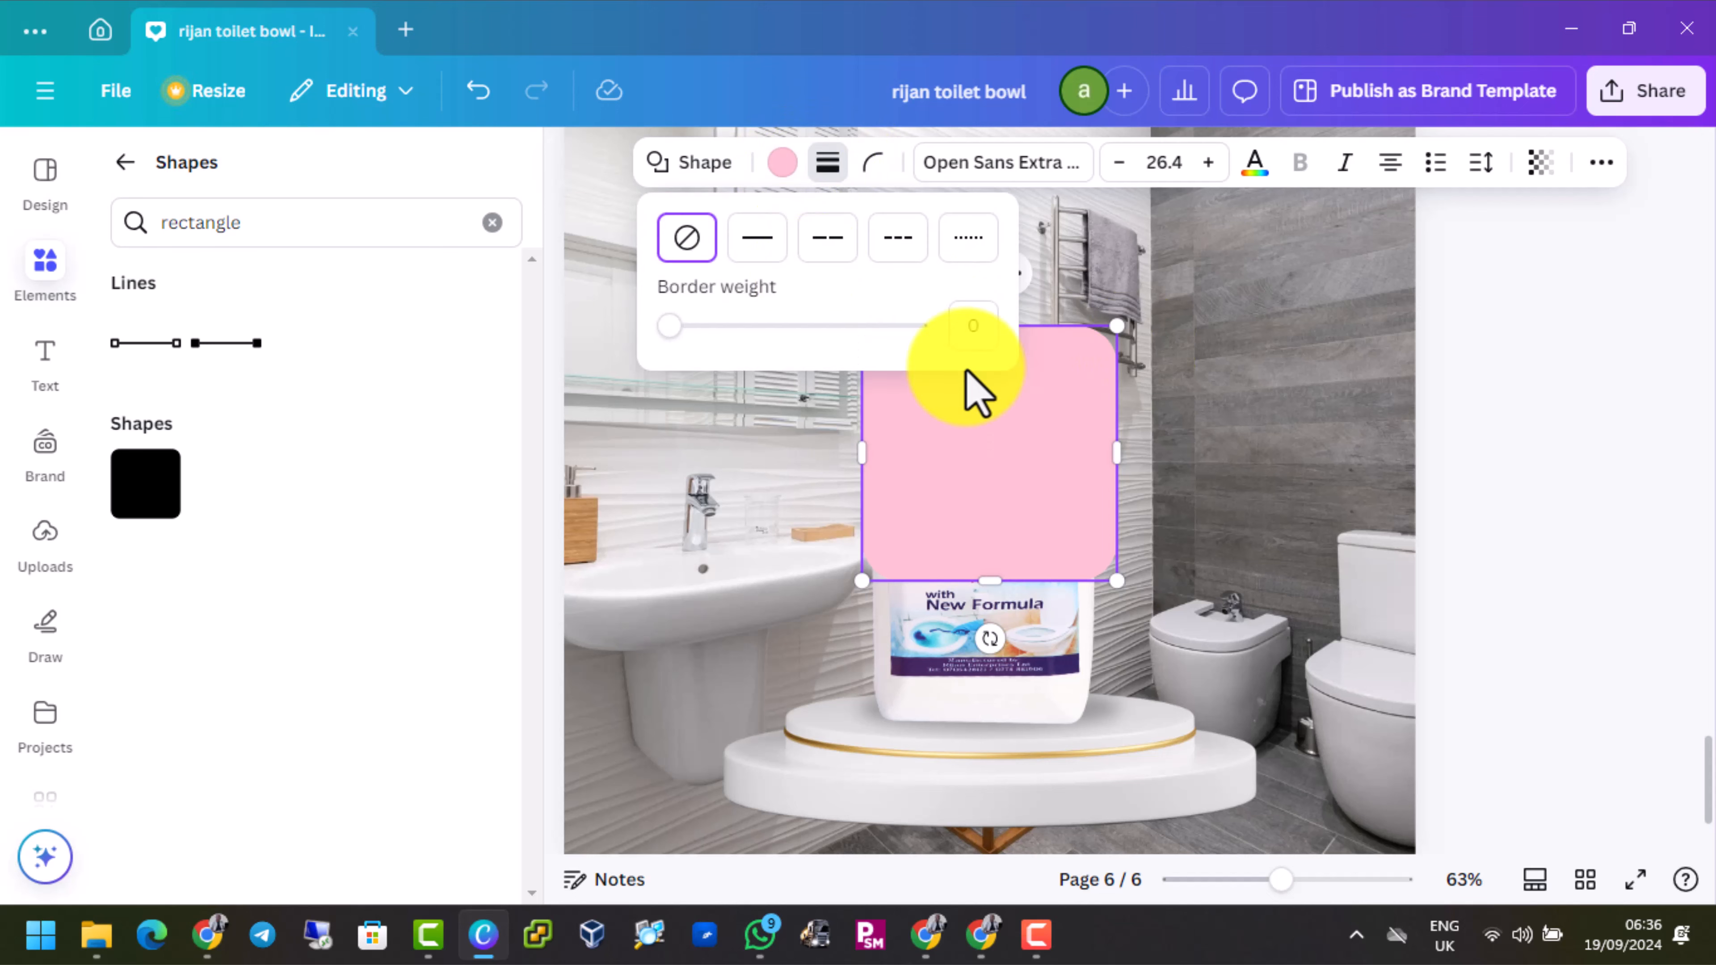
click(1211, 322)
click(1017, 379)
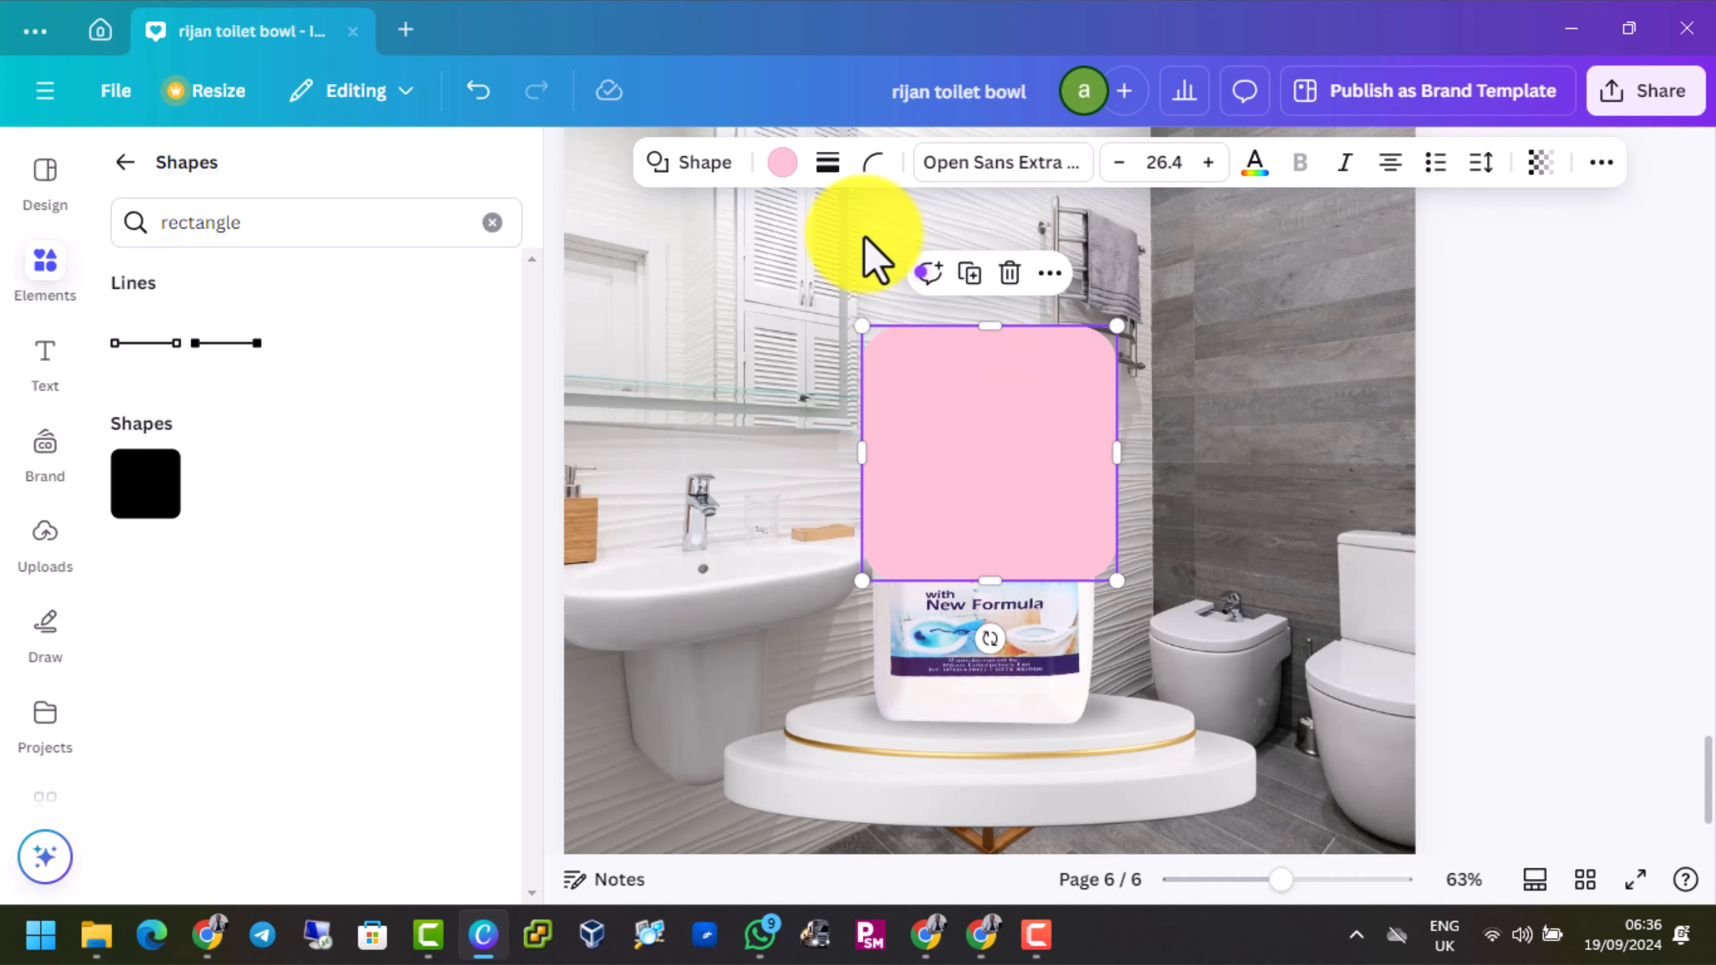
click(784, 164)
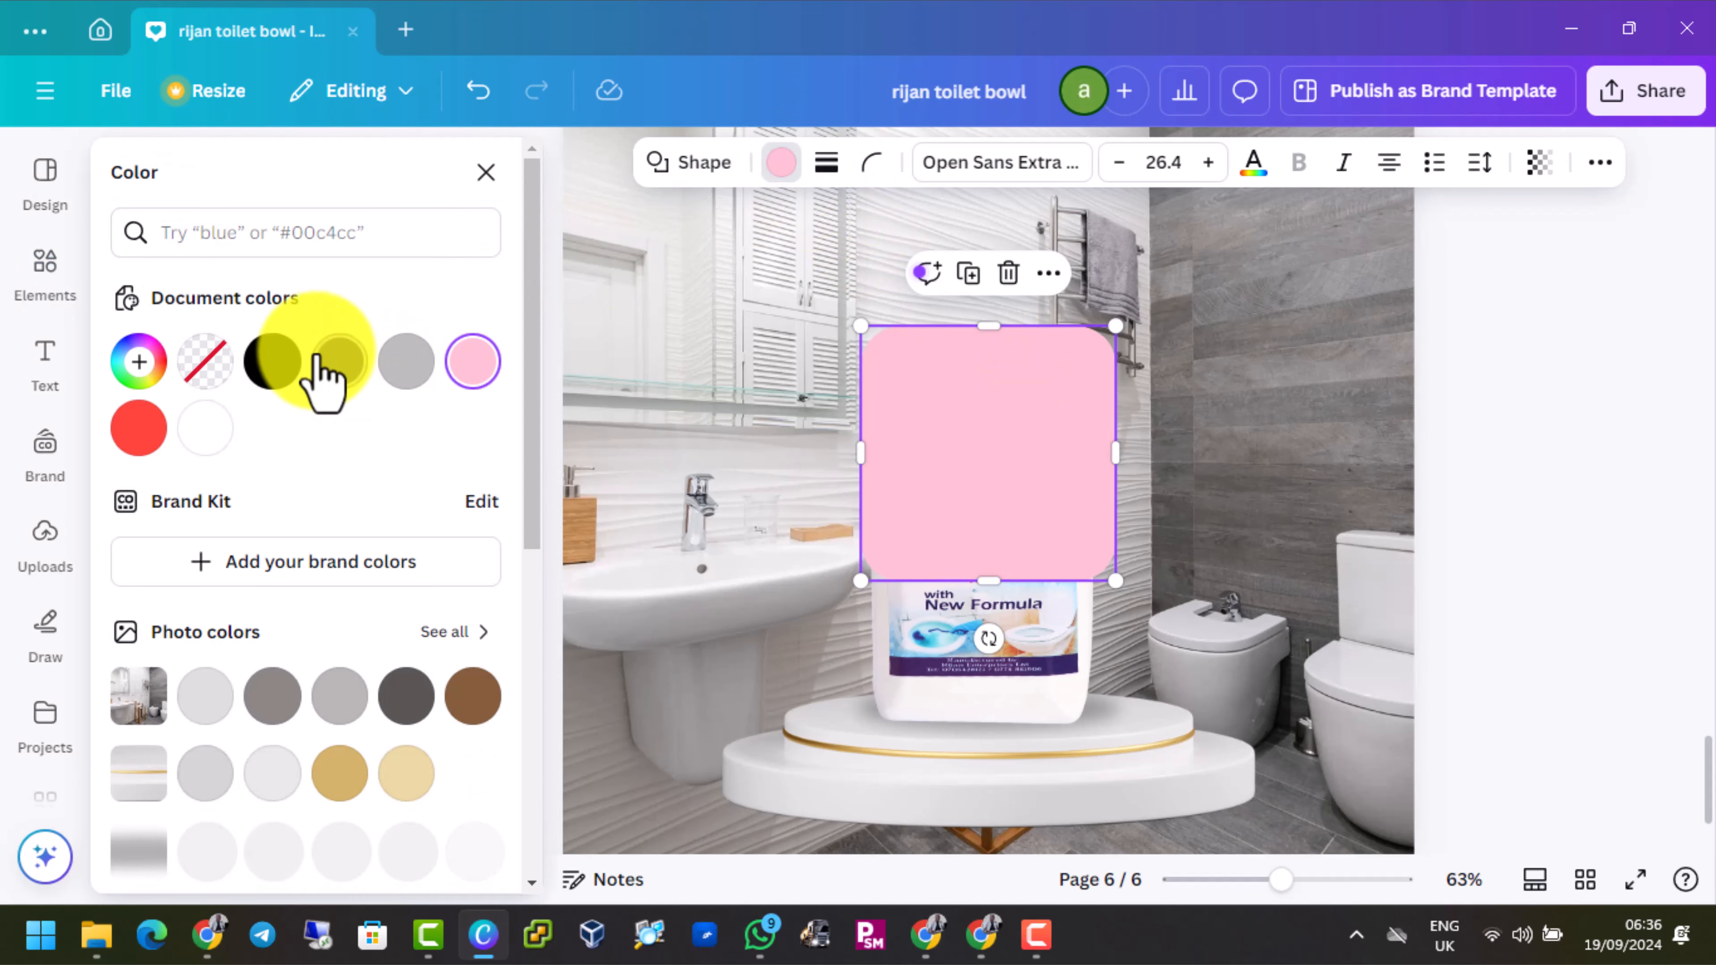
click(338, 365)
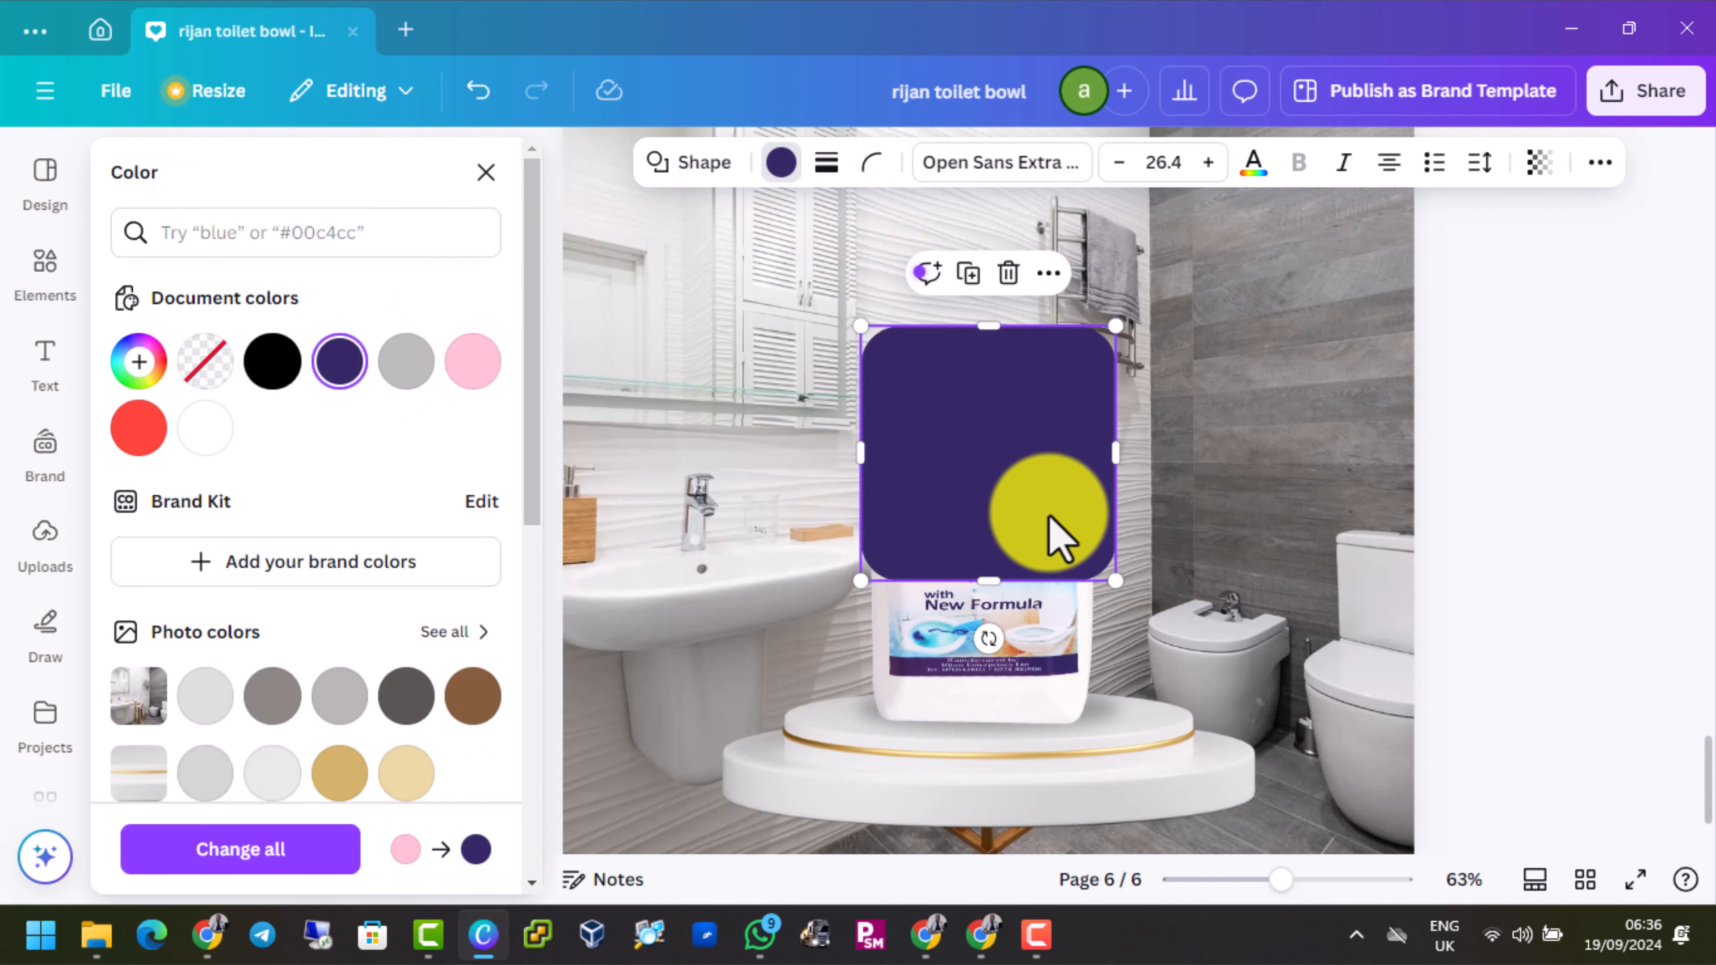
Stretch the dark purple shape into a long, low bar and rotate it about 48° so it runs diagonally across the page
scroll(1054, 538, down, 3)
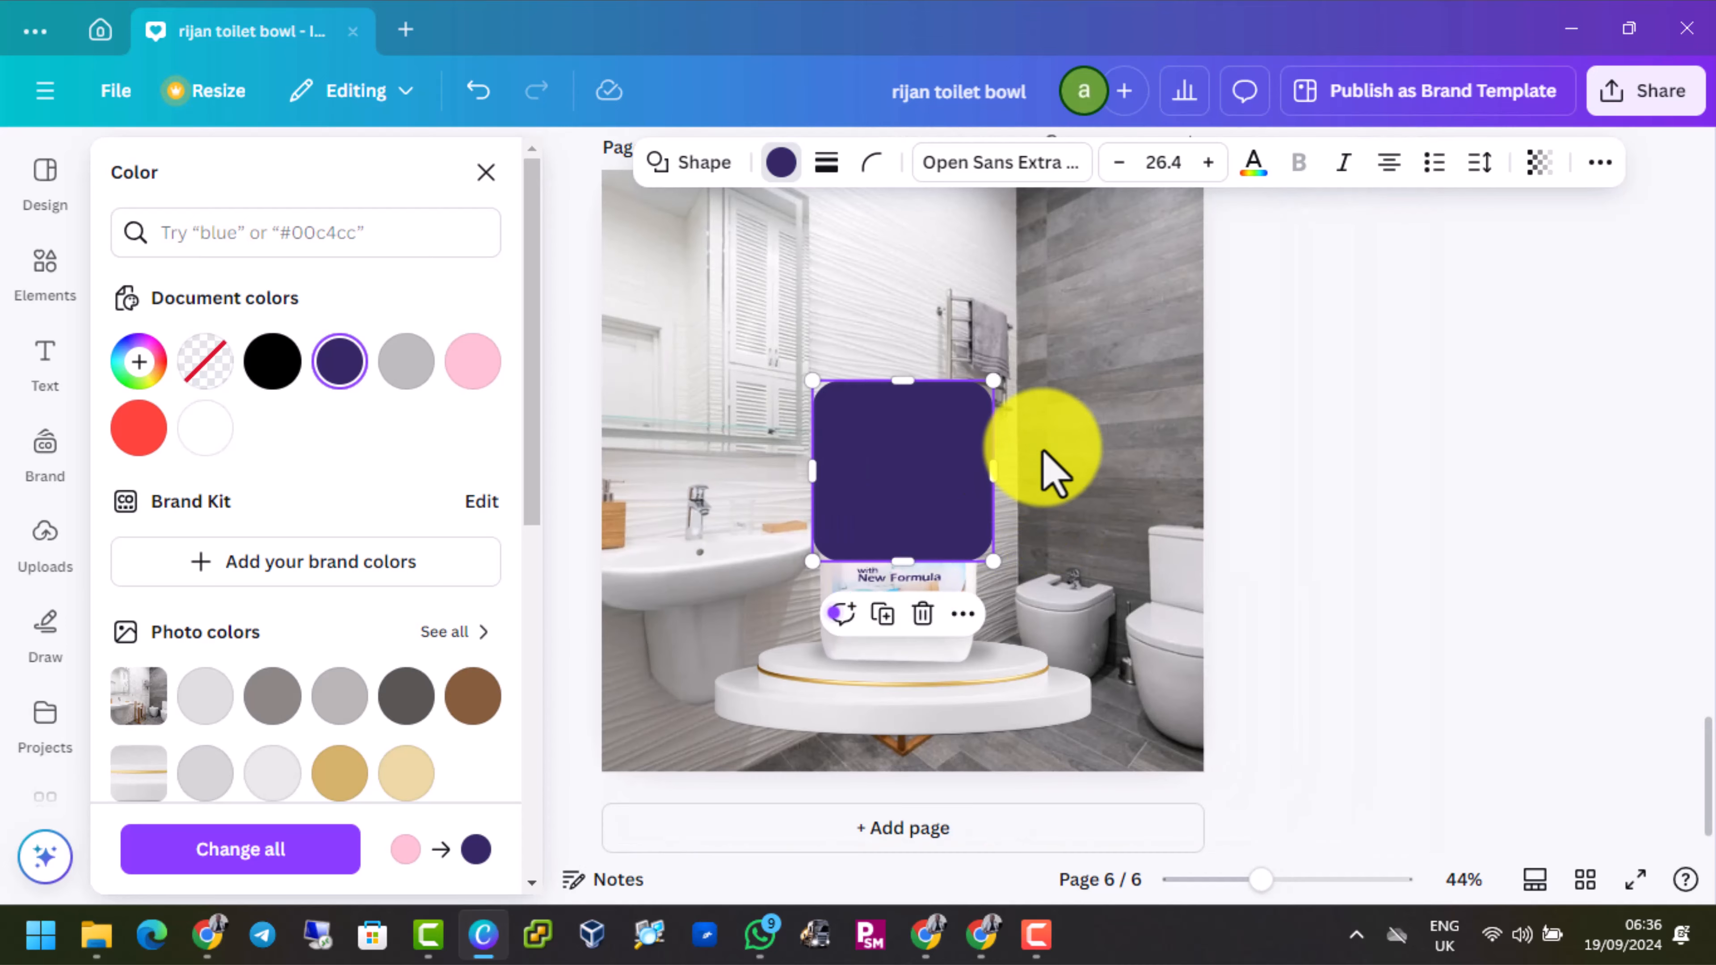
scroll(1053, 468, up, 2)
drag(904, 594, 1646, 436)
drag(1188, 526, 1209, 451)
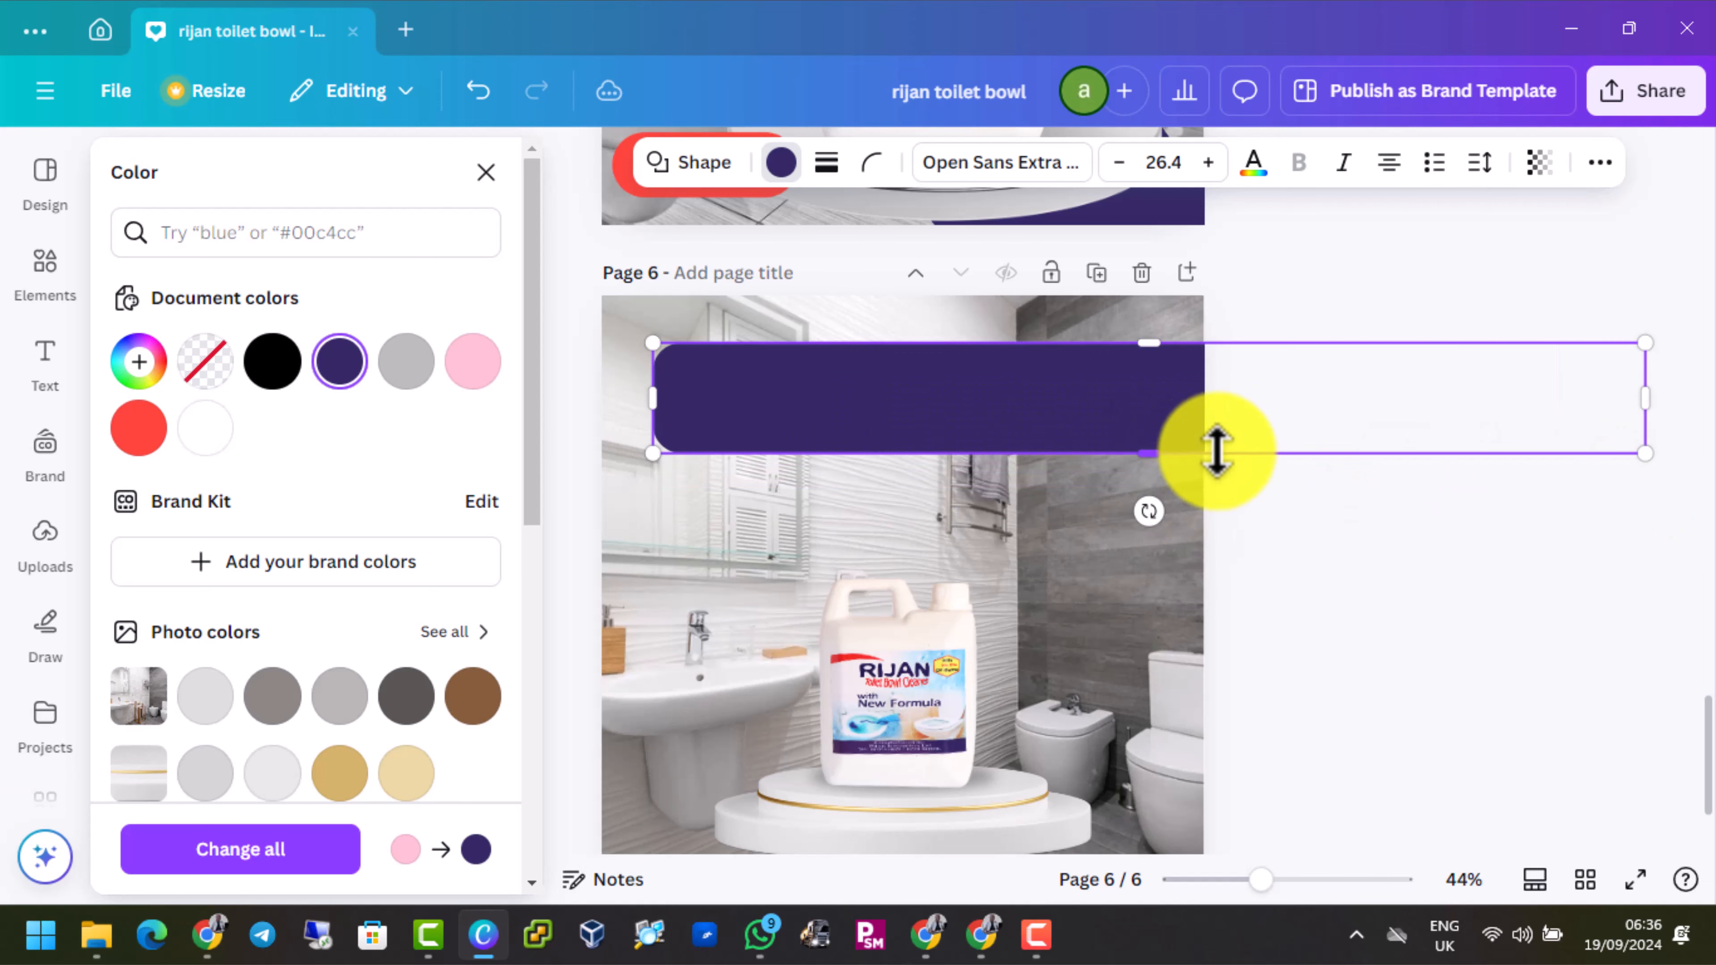
drag(1137, 521, 1064, 473)
drag(1159, 439, 845, 524)
Extend the diagonal band past the page's lower-right corner and widen it on both sides to about 1928 × 373 px
scroll(865, 498, down, 2)
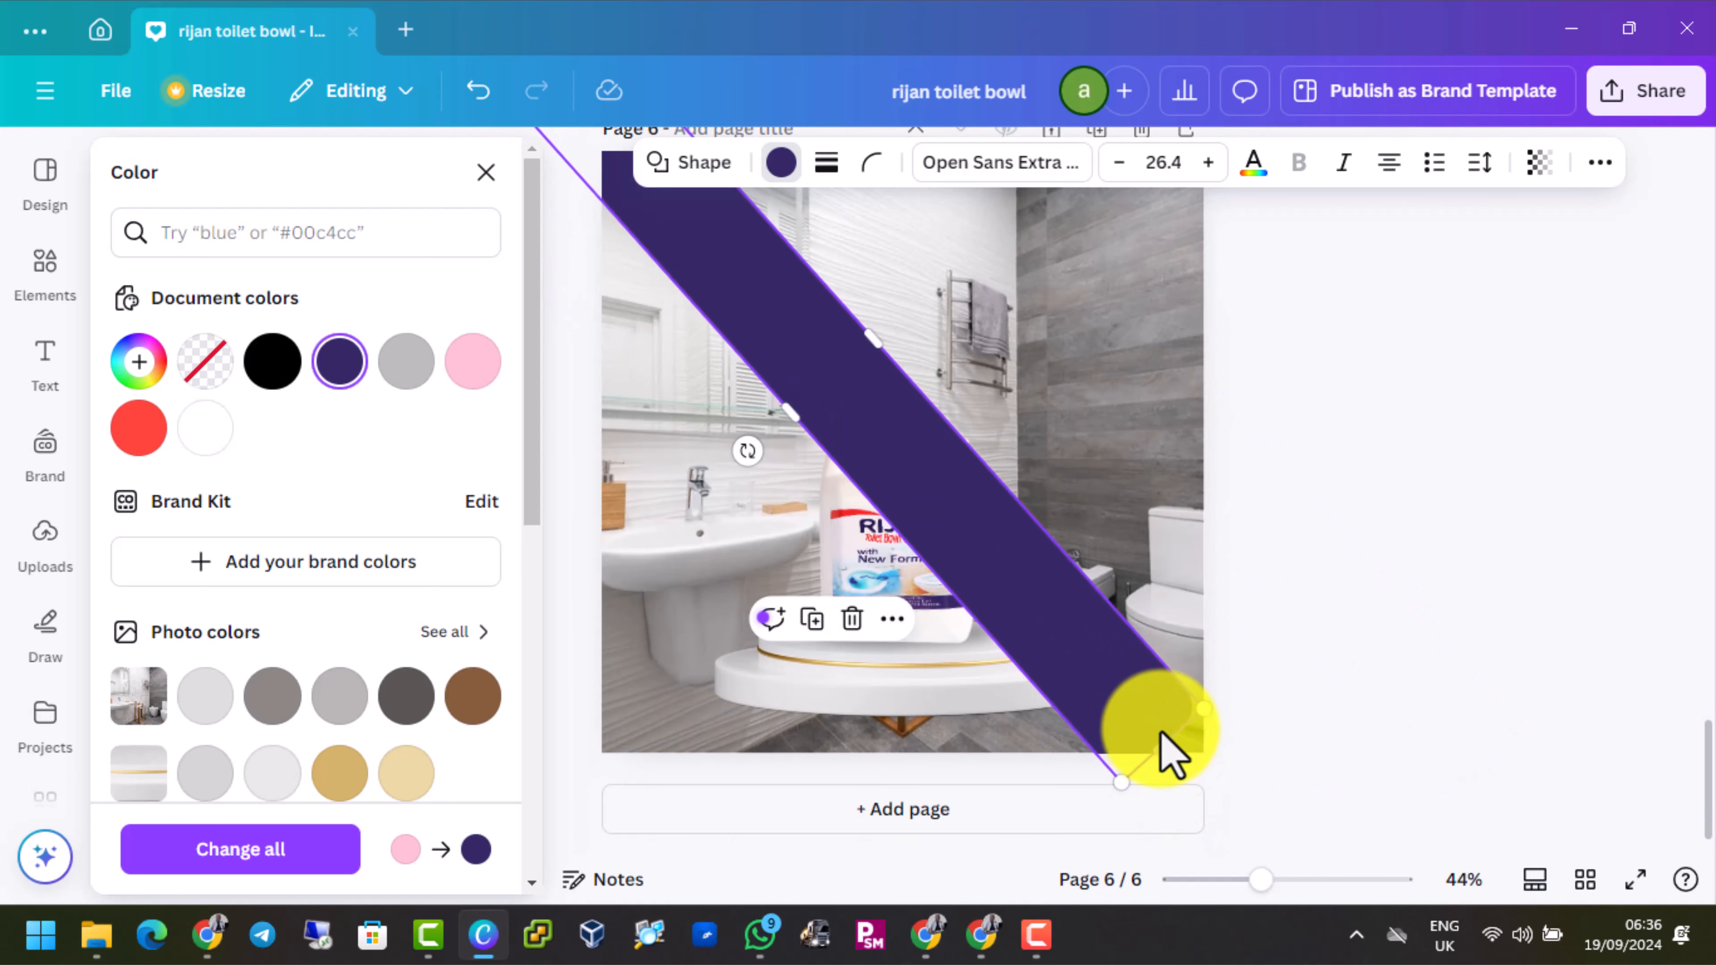
drag(1159, 745, 1216, 808)
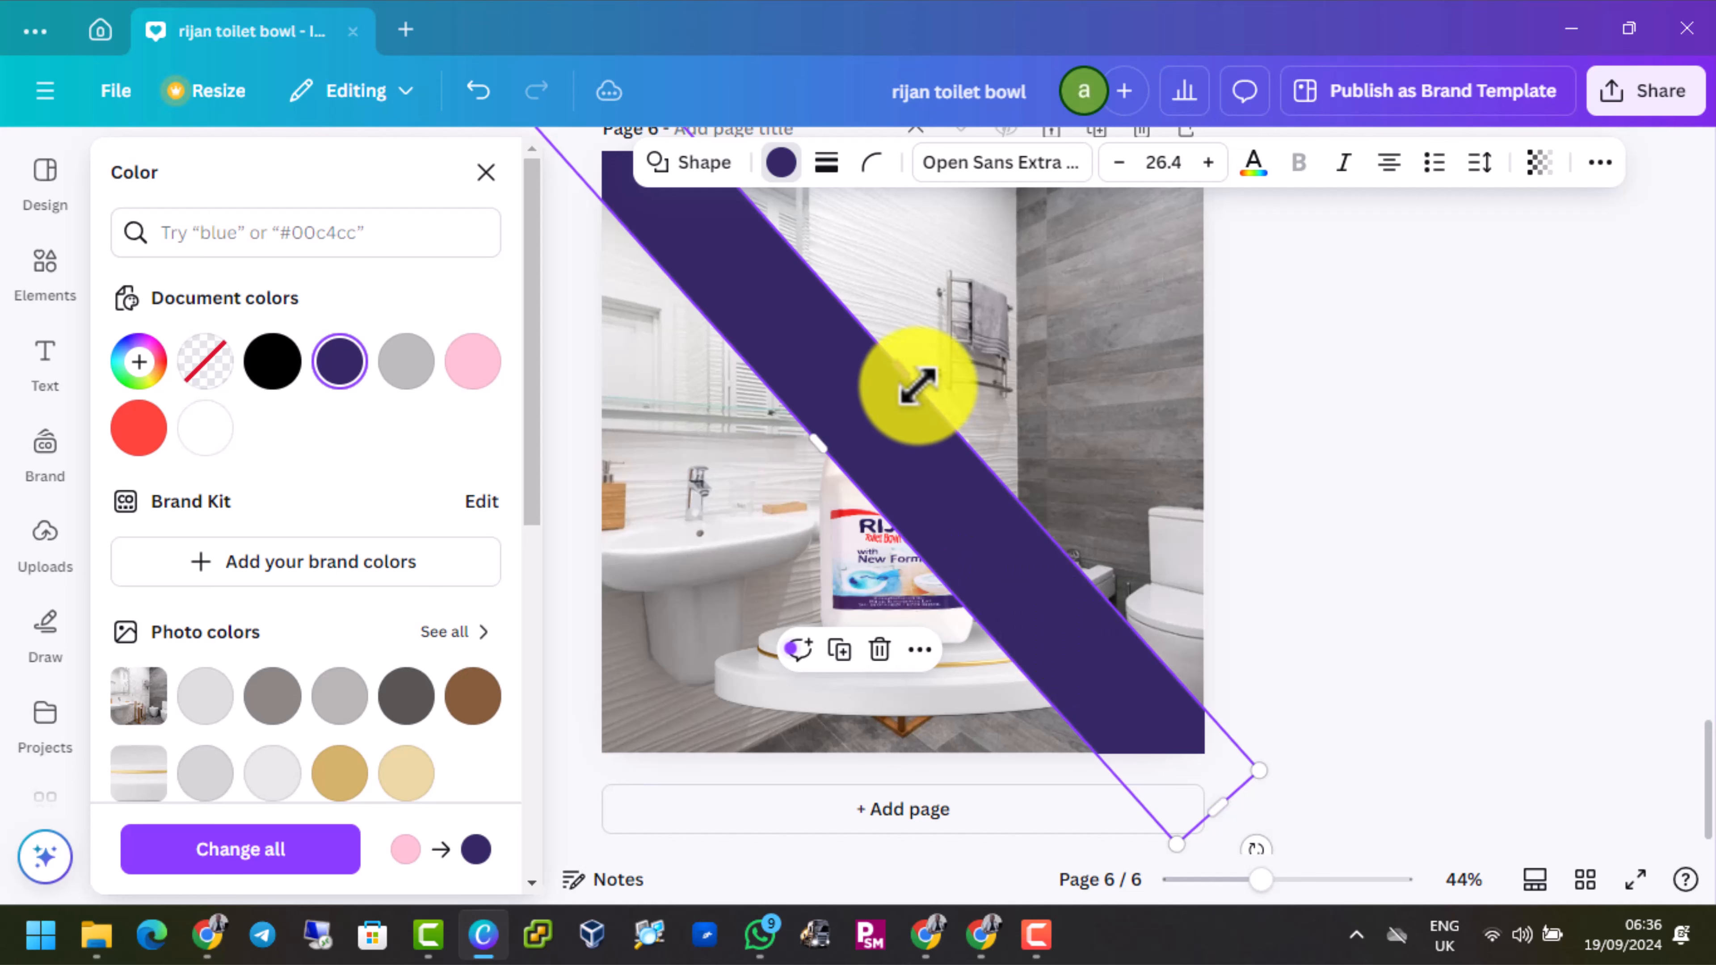
click(912, 402)
drag(908, 368, 949, 327)
drag(817, 436, 799, 466)
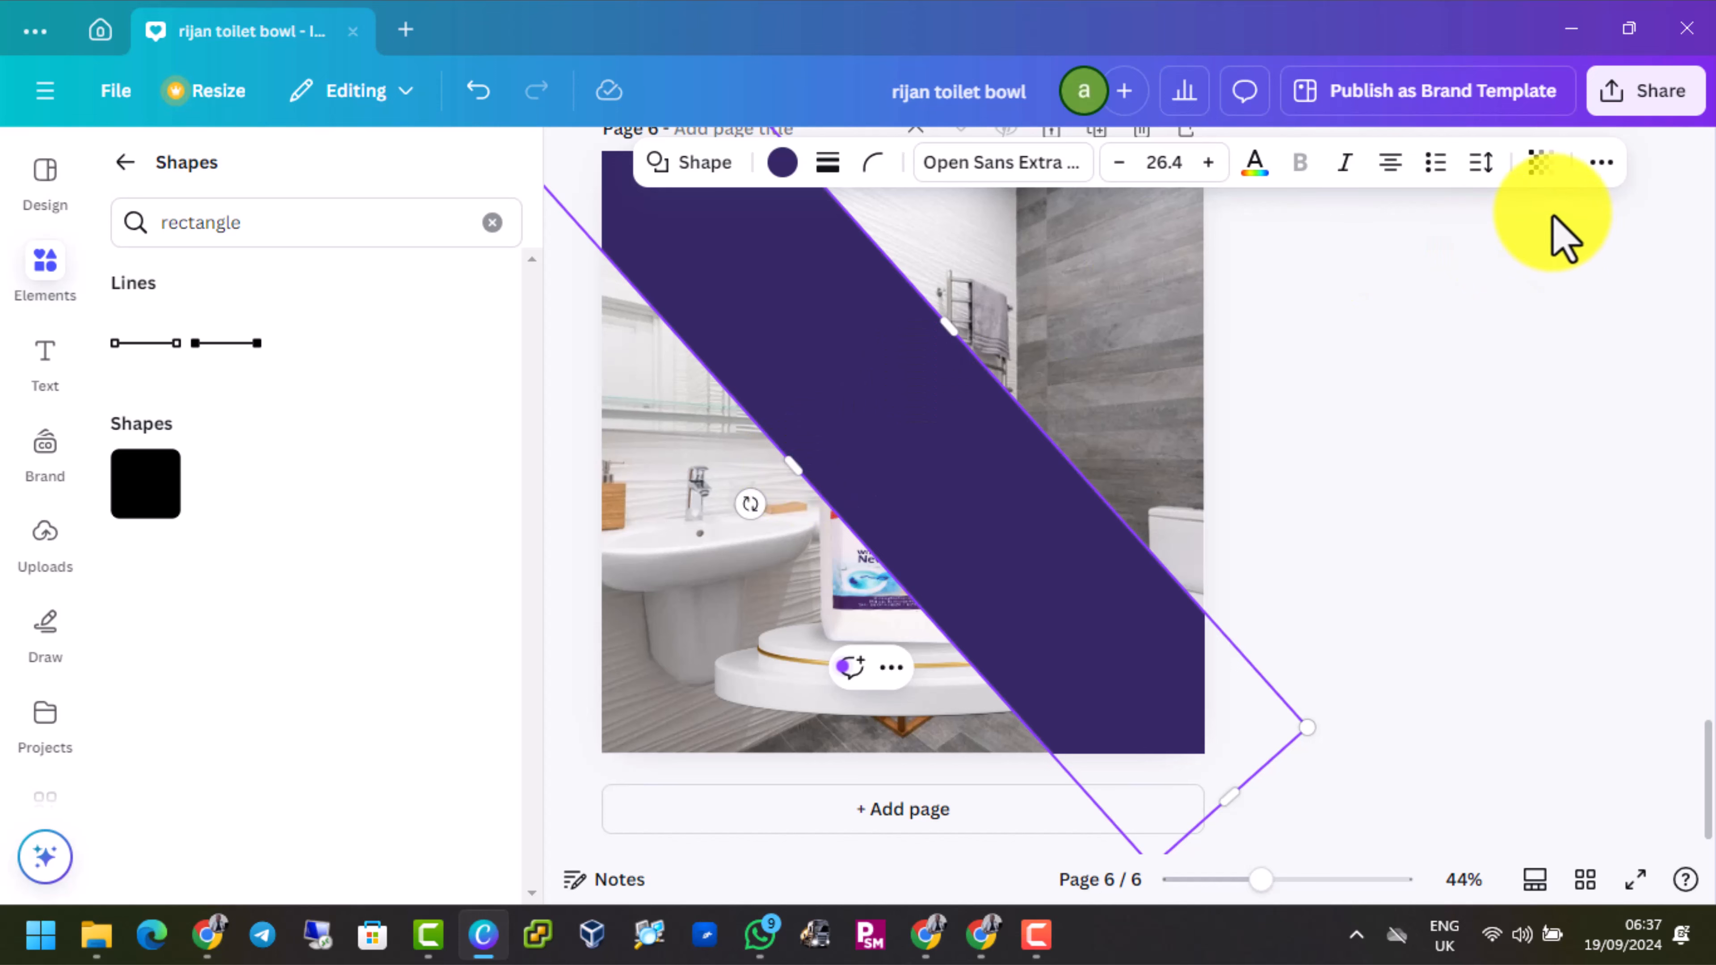
Send the diagonal band to the back so it sits behind the jug and podium
click(1118, 342)
click(931, 344)
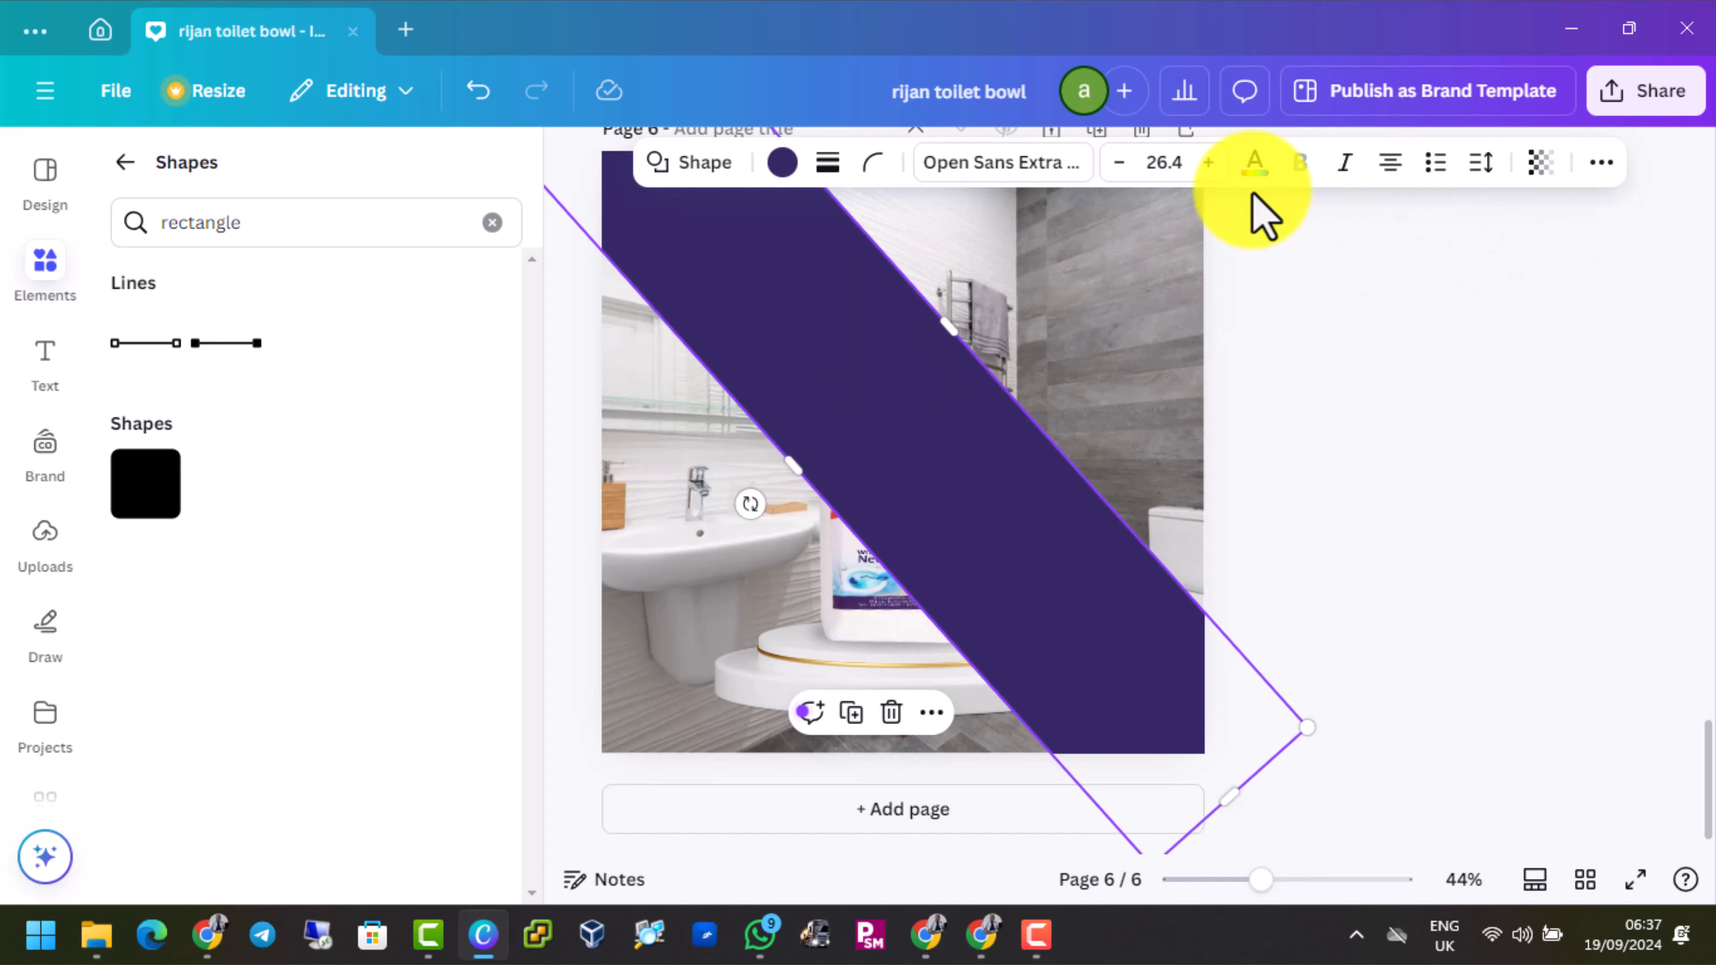
click(1601, 162)
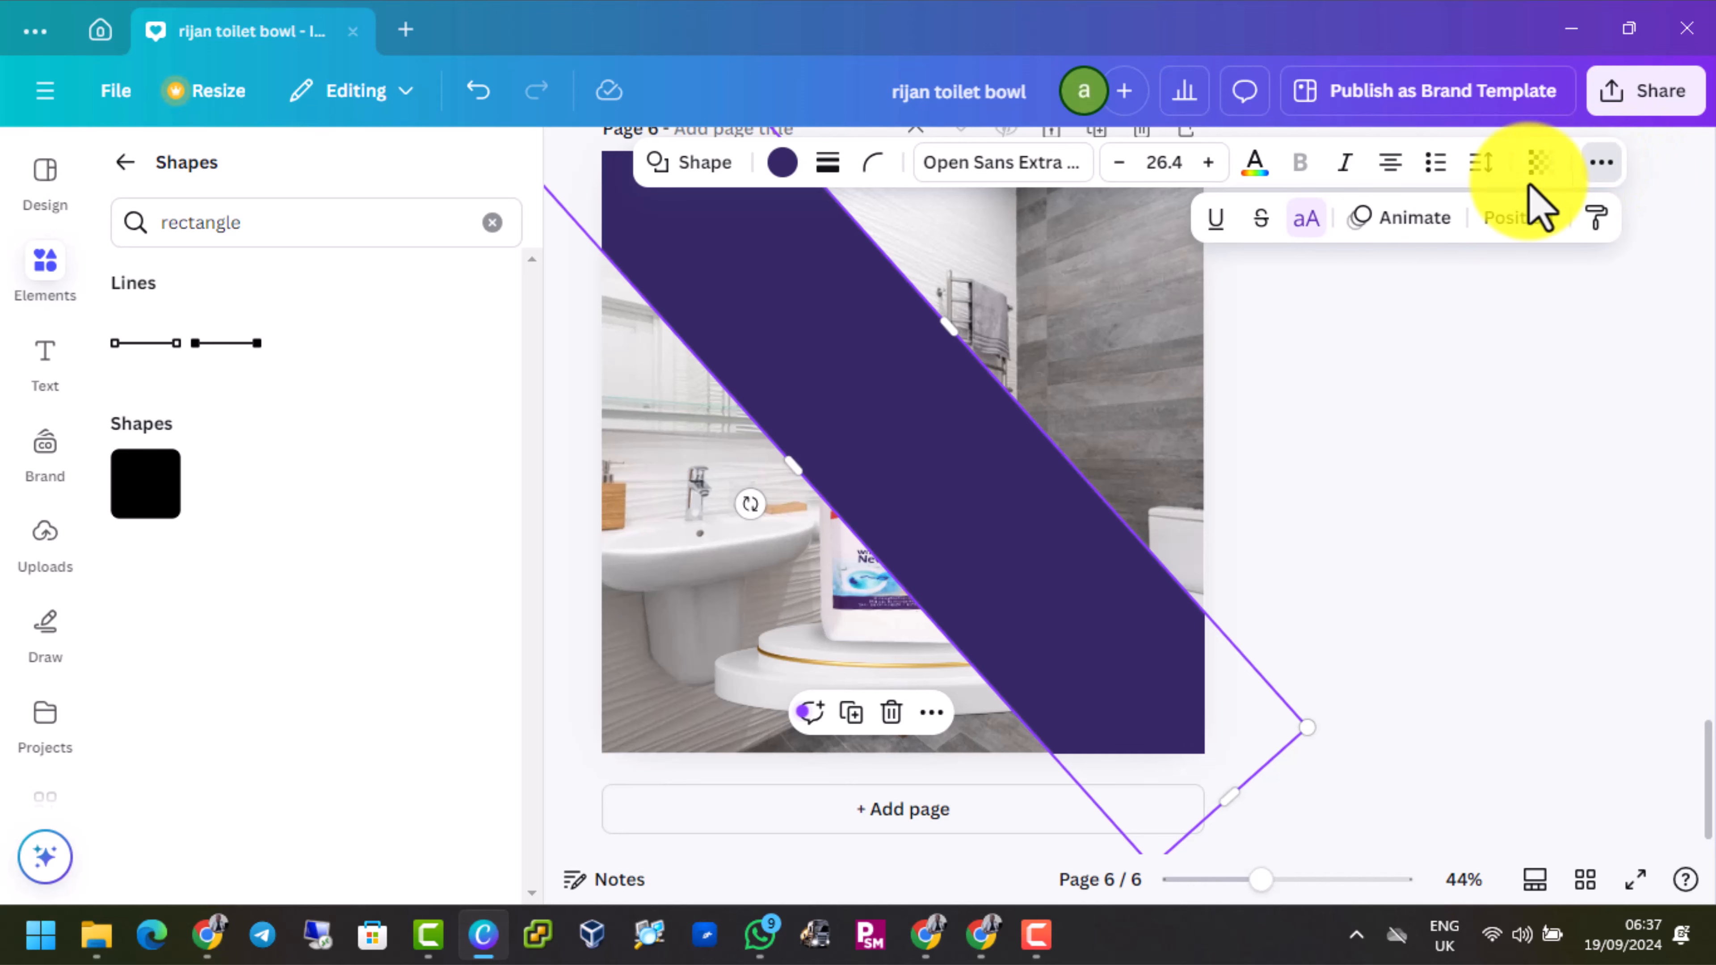
click(1518, 218)
click(365, 378)
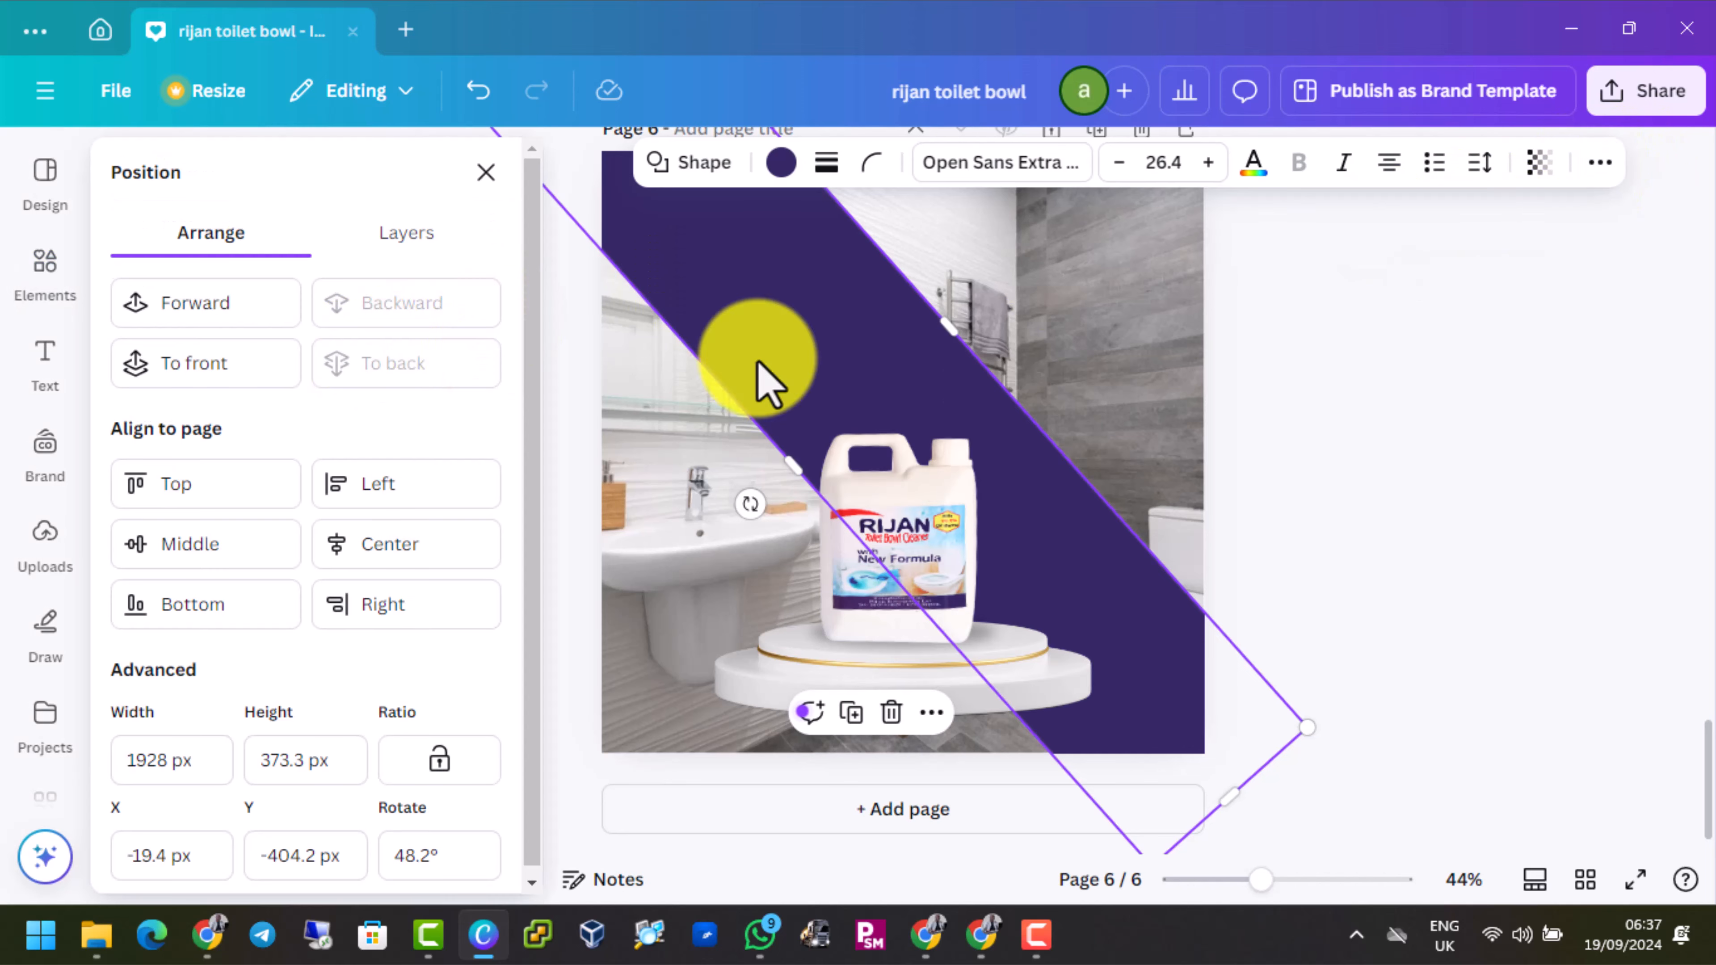
click(1422, 423)
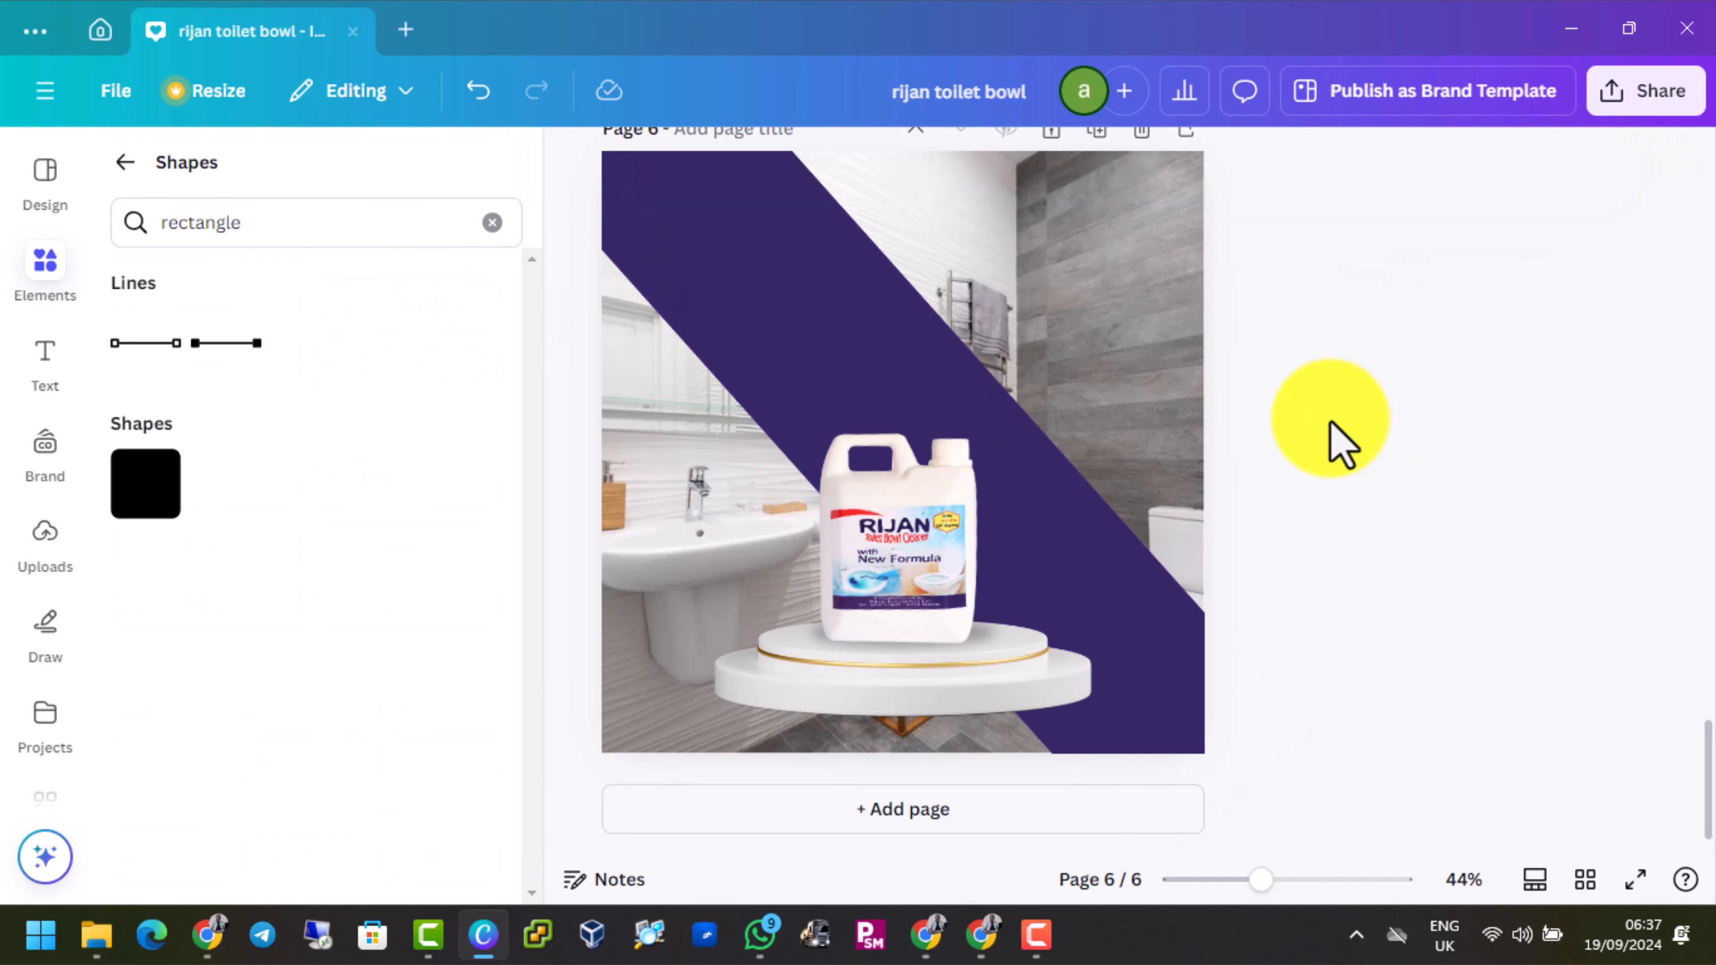
Narrow the diagonal band slightly from its upper edge to about 350 px
scroll(1342, 443, up, 2)
click(954, 477)
drag(961, 455, 950, 468)
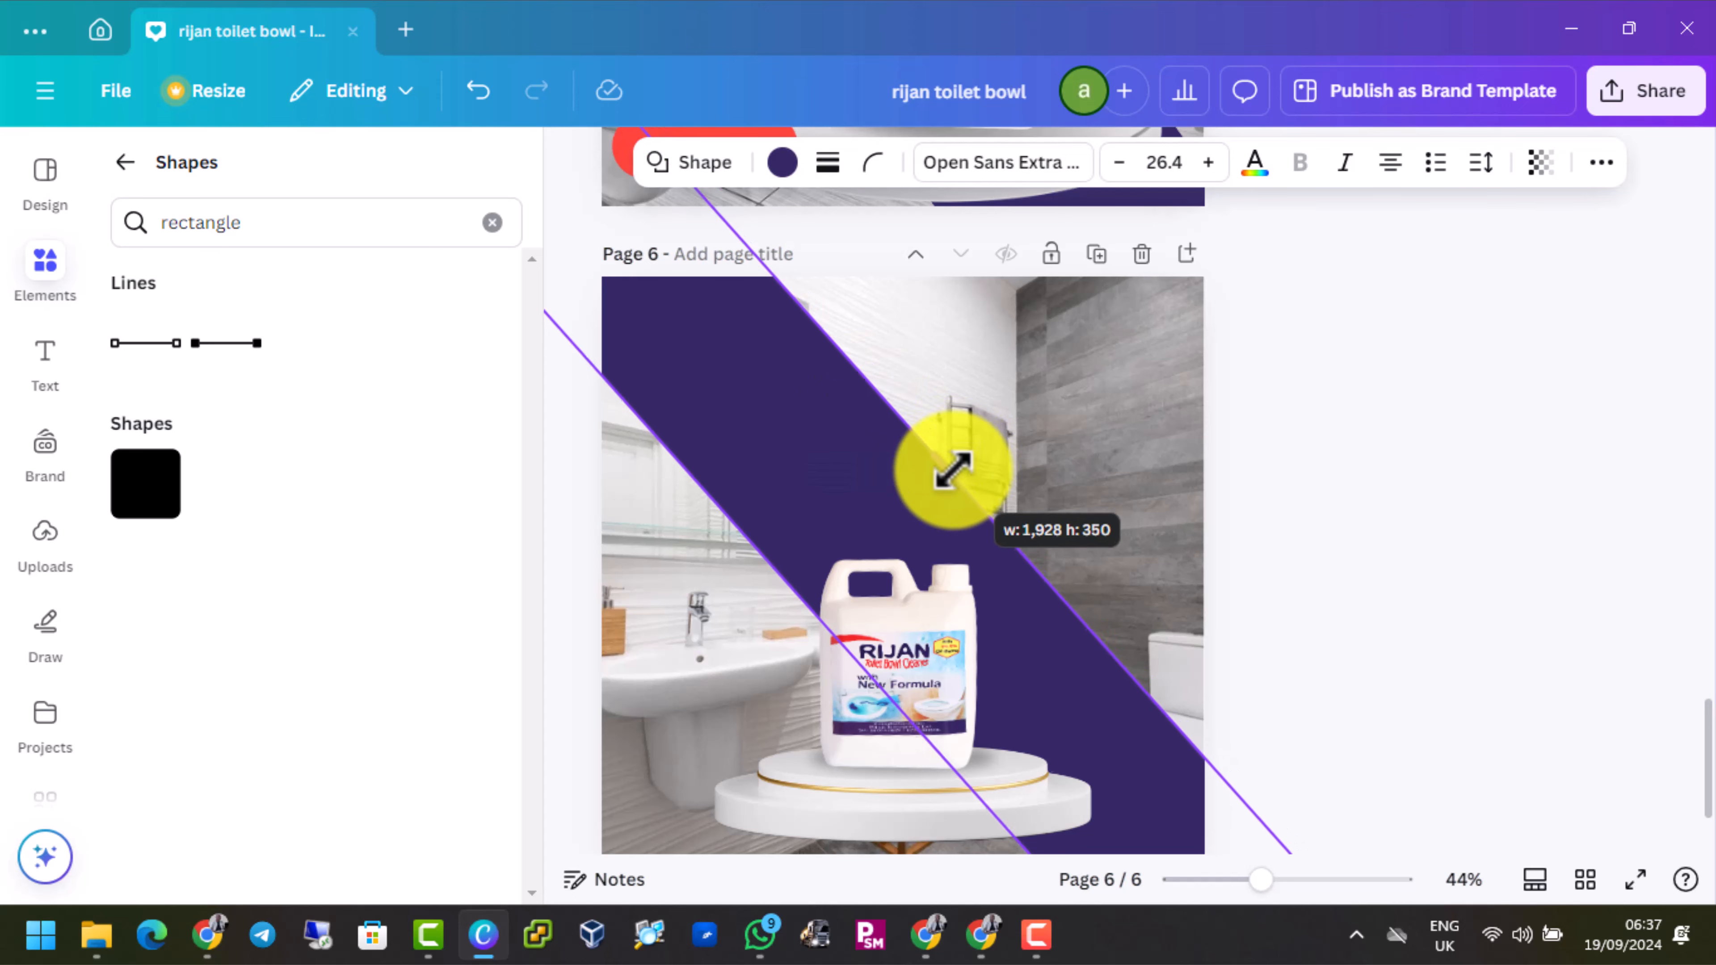
click(995, 443)
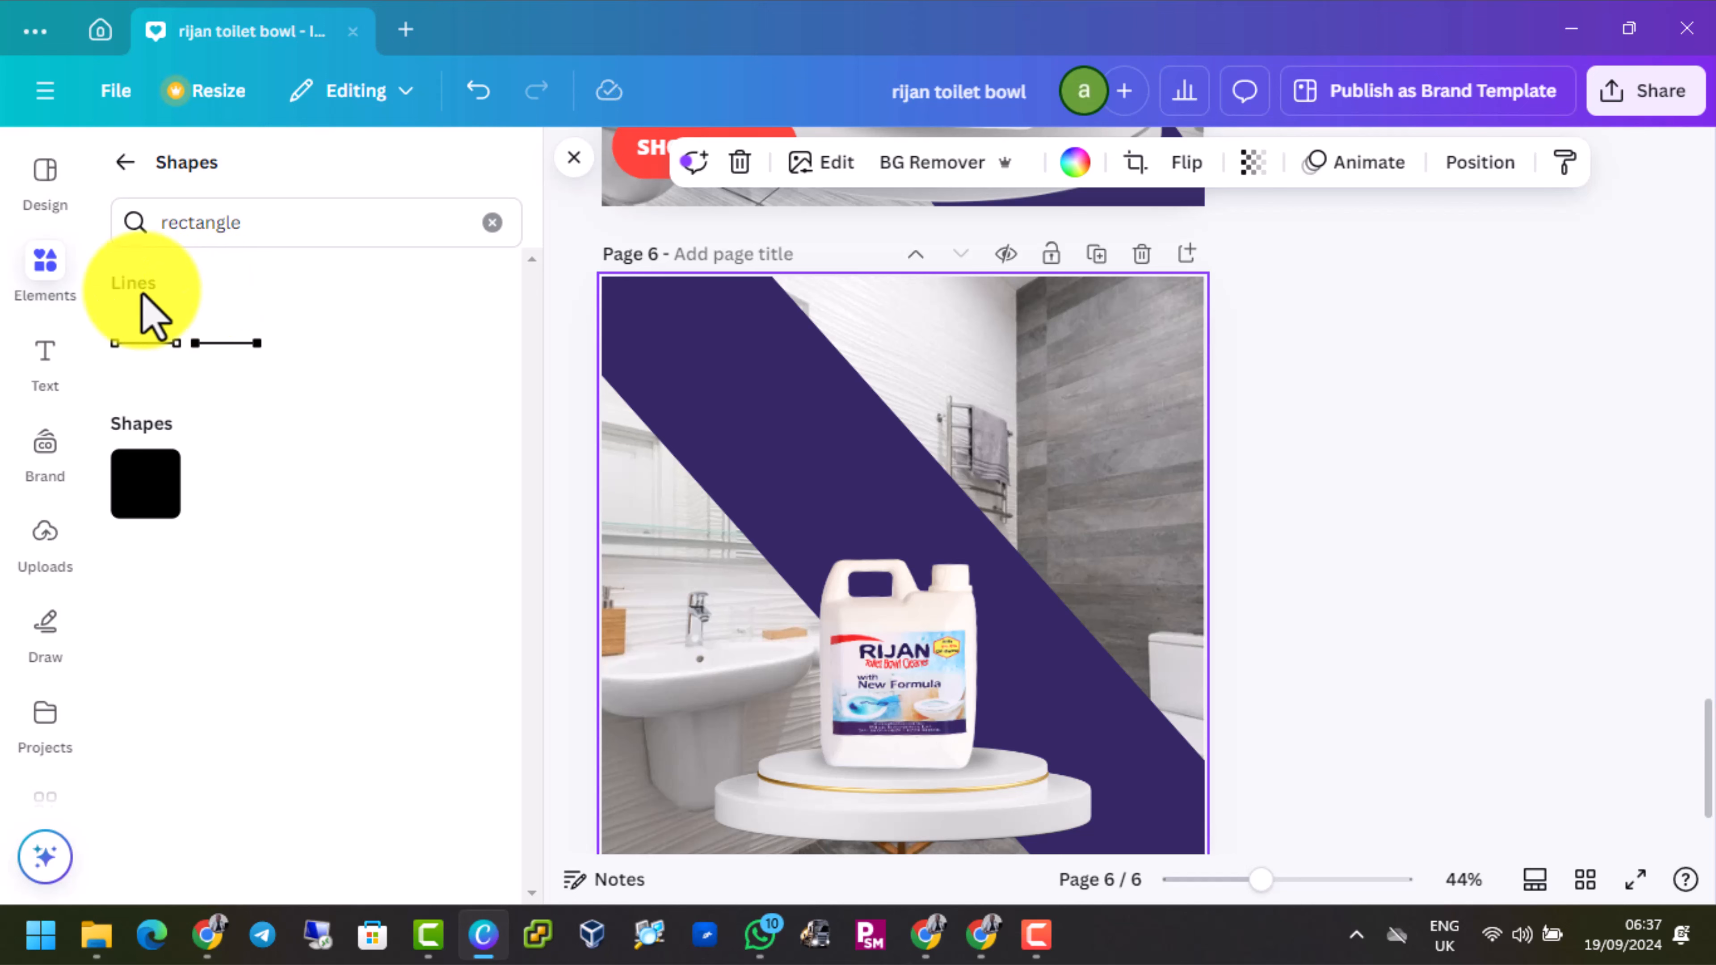
Add the Pink Pin Gradient graphic from the recently used elements to page 6, using page 5 as reference
scroll(1155, 560, up, 5)
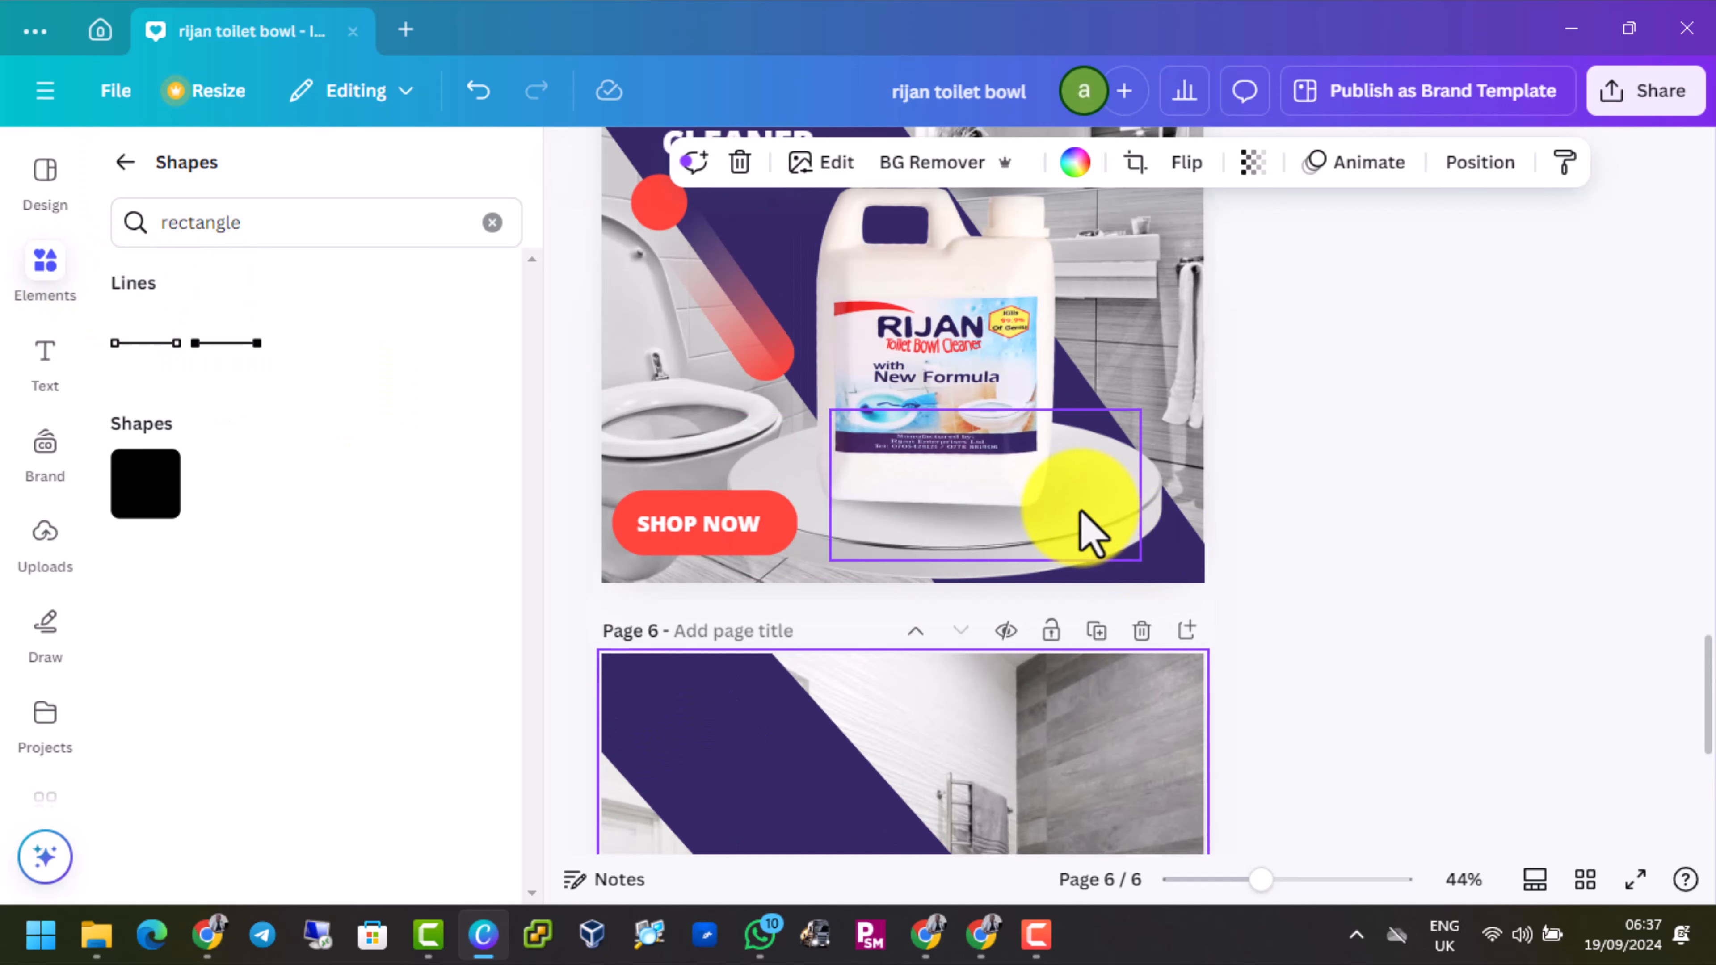
scroll(893, 554, down, 5)
click(42, 274)
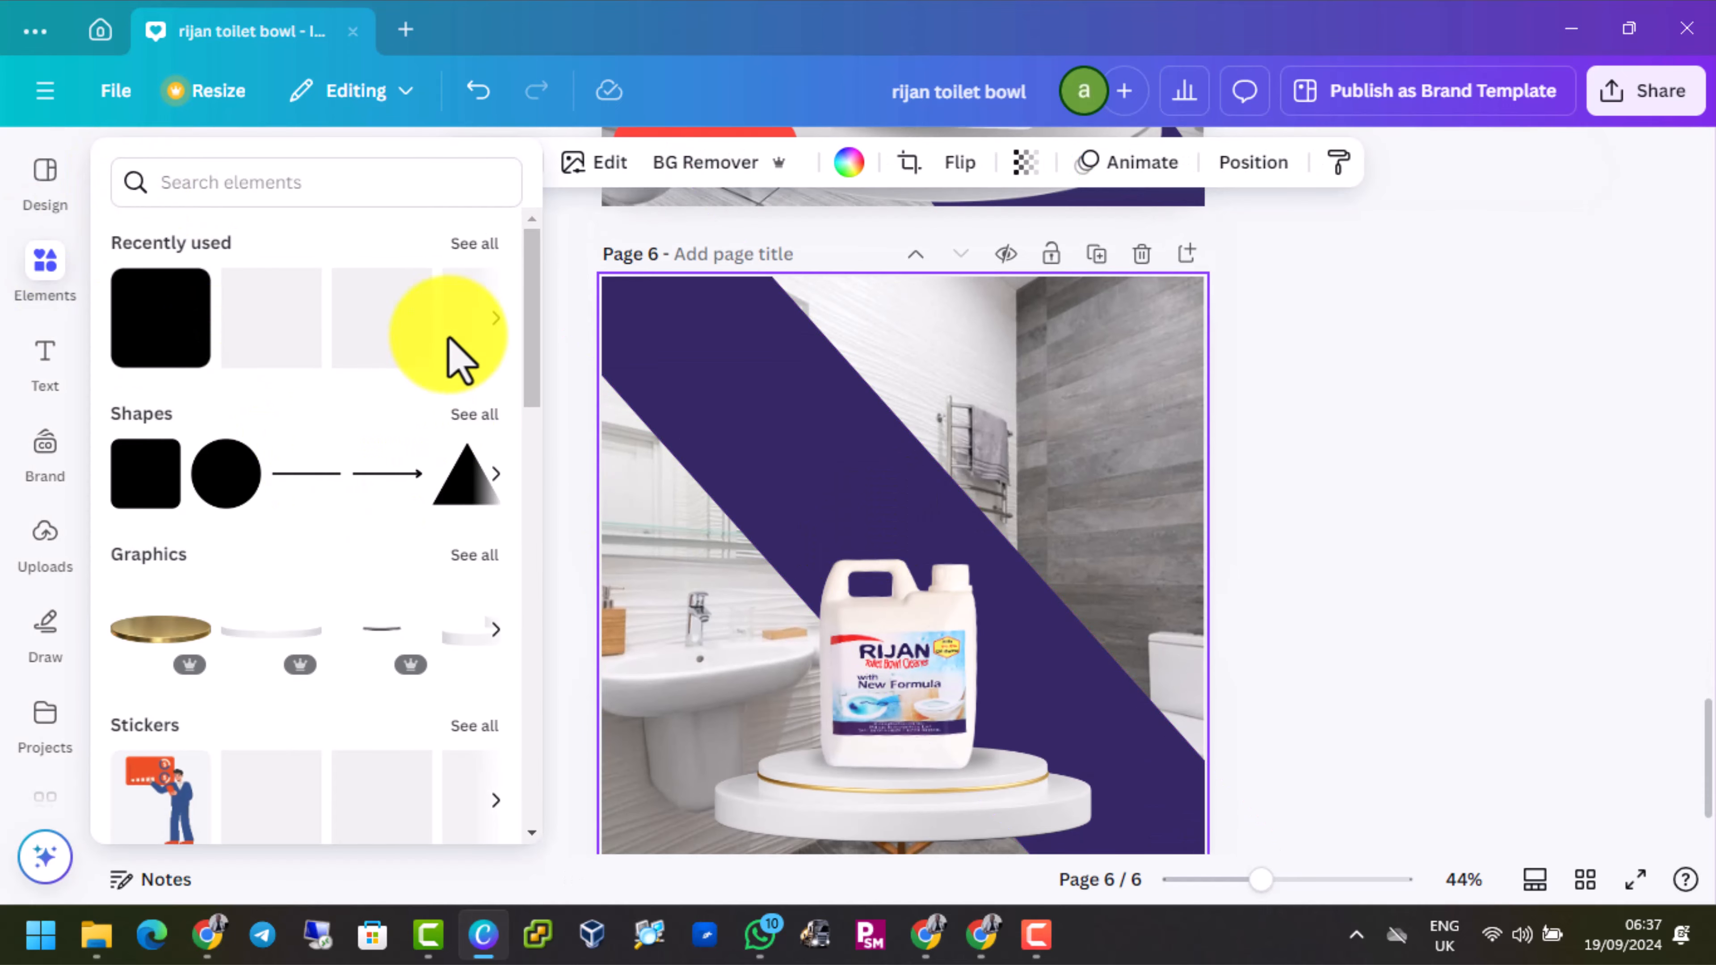
click(461, 247)
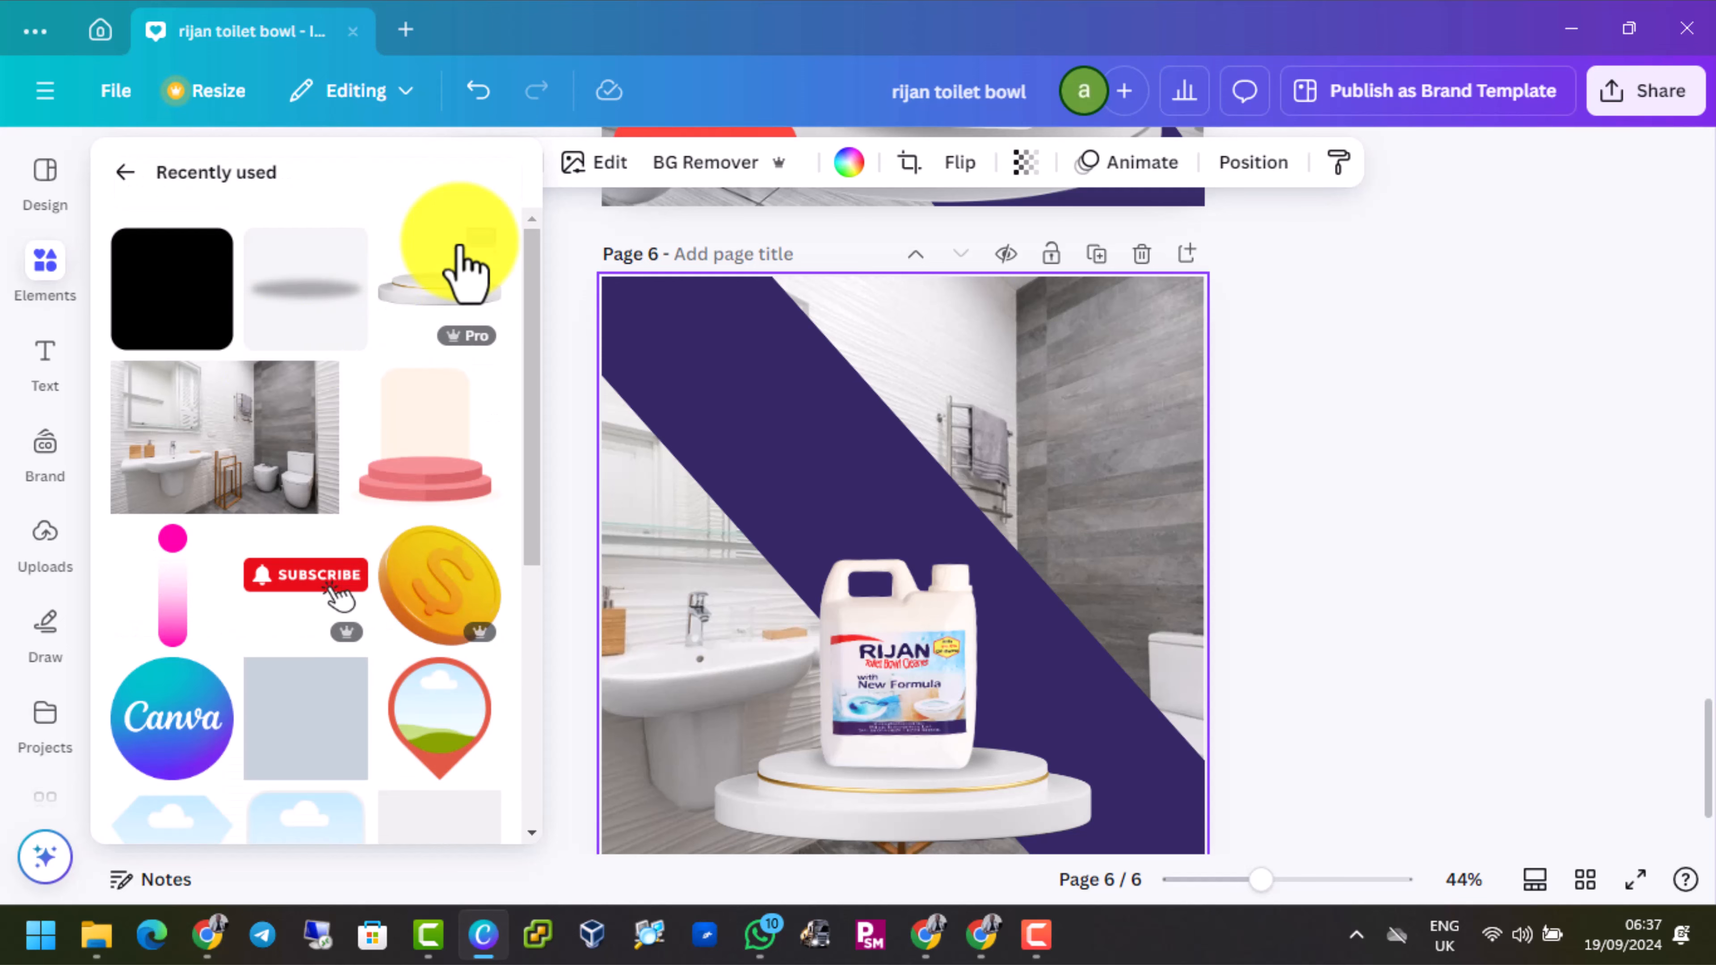
scroll(290, 521, down, 2)
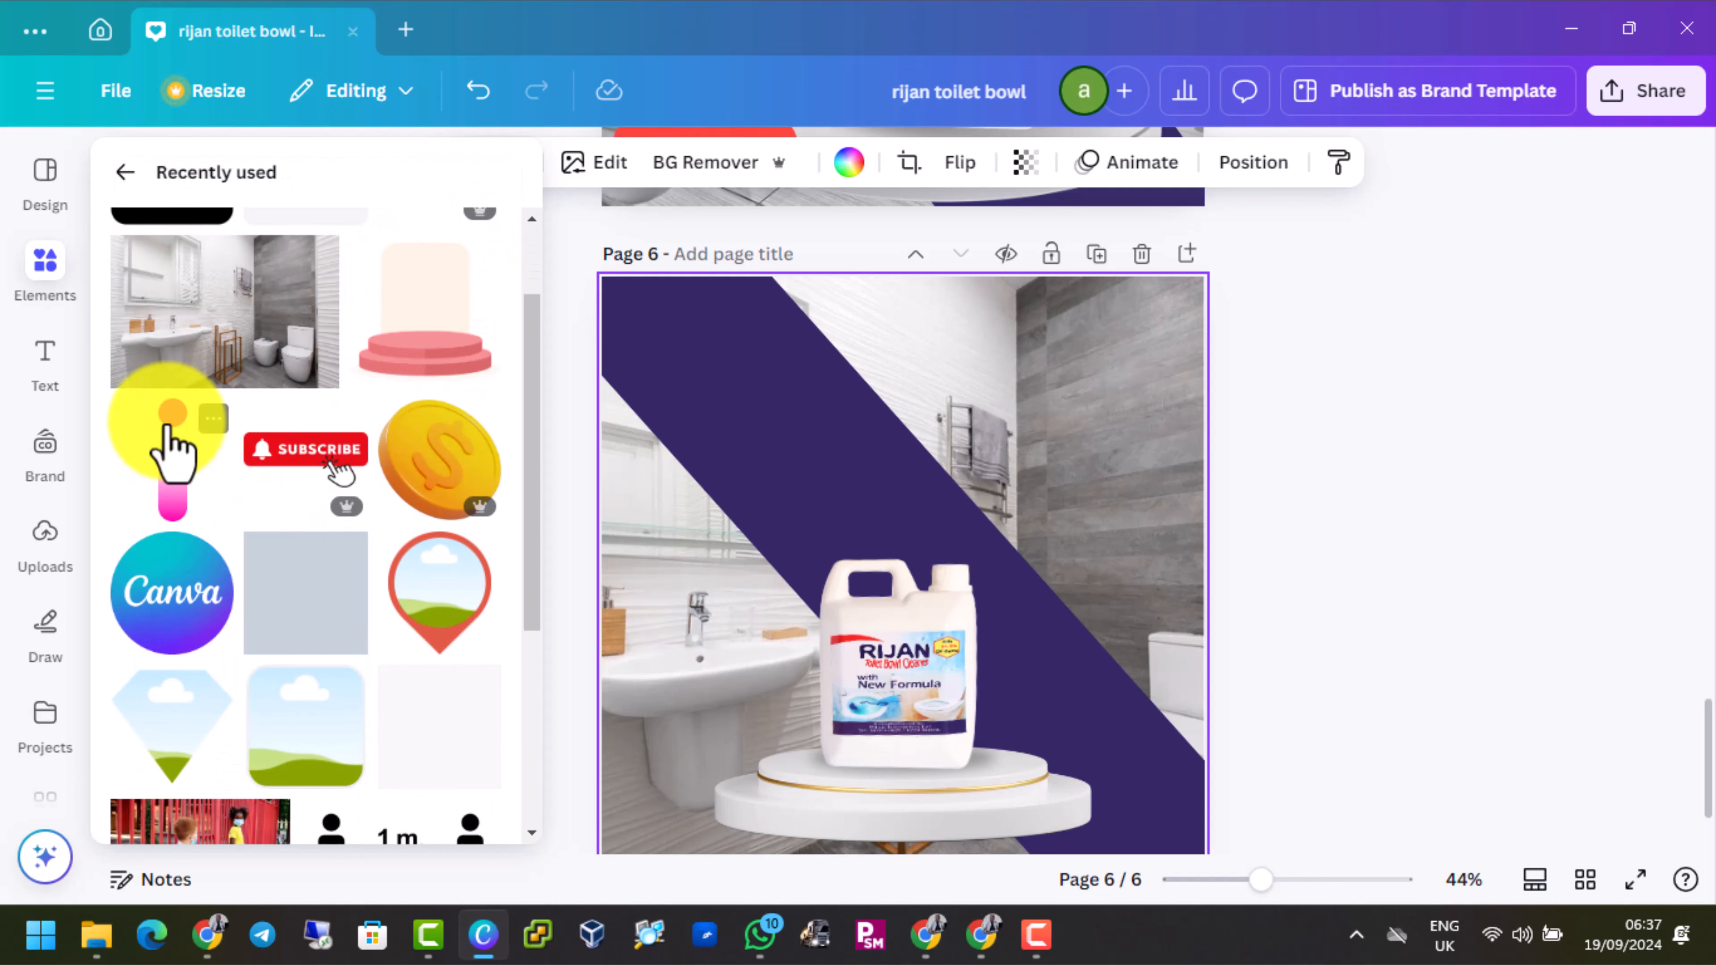
click(213, 418)
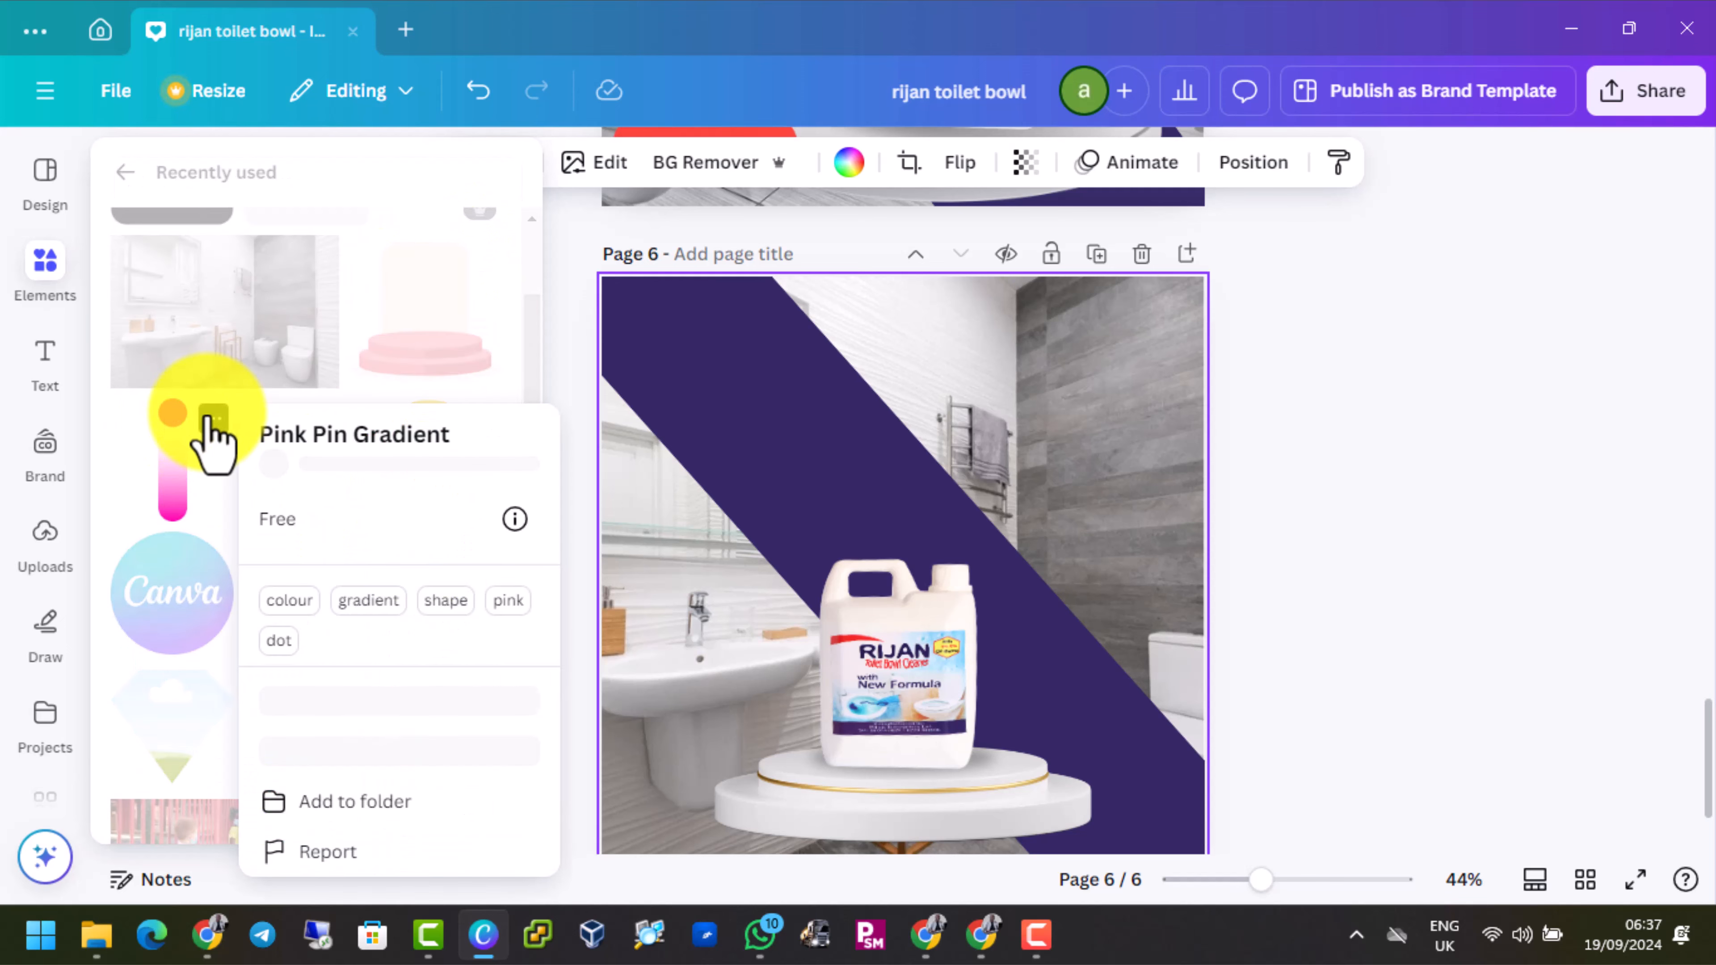
click(180, 479)
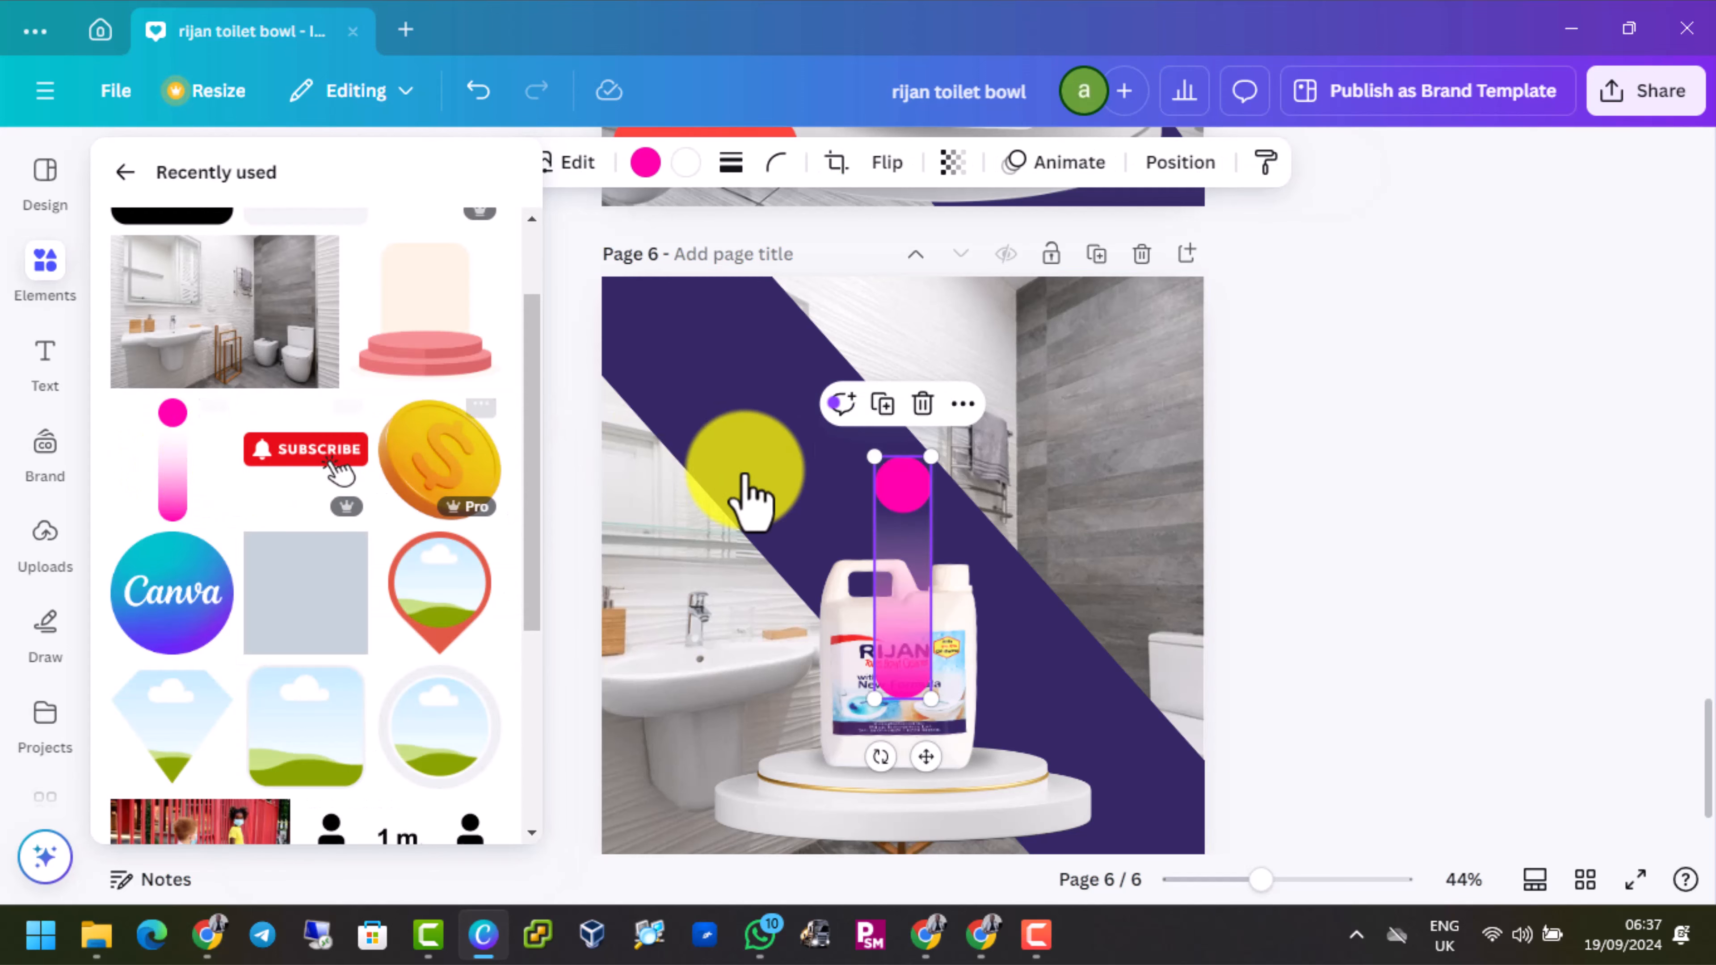
Rotate the pink gradient pin parallel to the diagonal band and place it along the band's lower-left edge above the sink
drag(893, 528, 688, 542)
drag(737, 789, 855, 798)
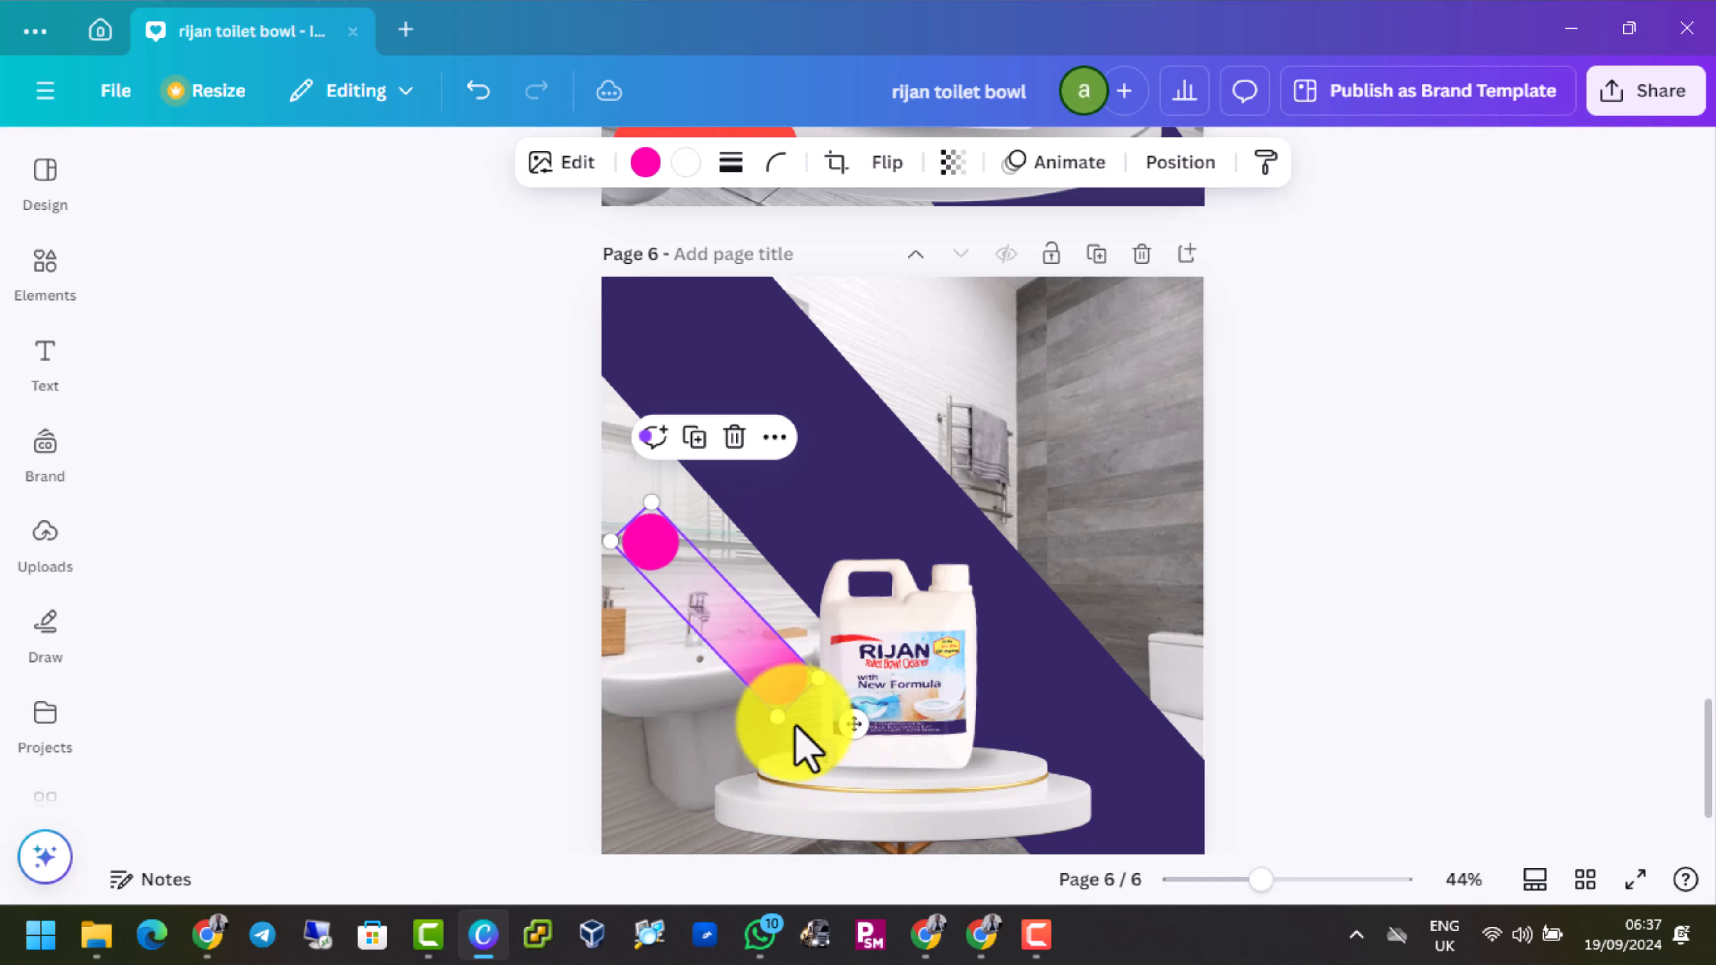
drag(770, 662, 770, 578)
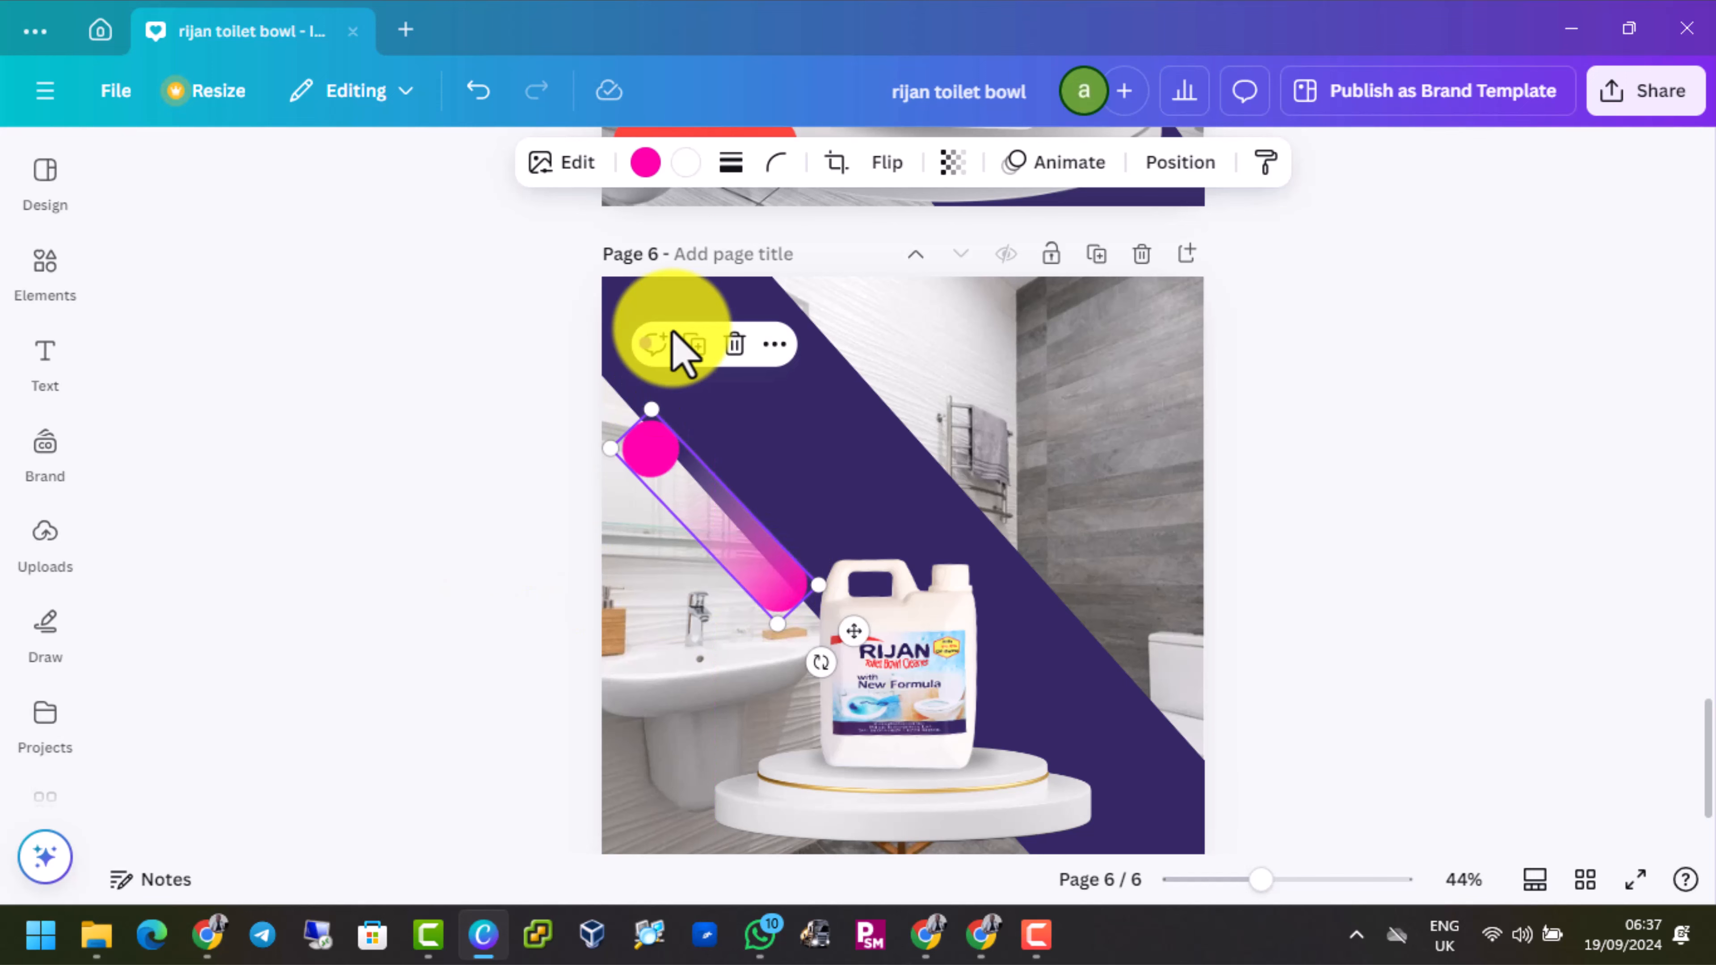
Duplicate the pink gradient pin beside the diagonal band on page 6
click(770, 554)
click(689, 517)
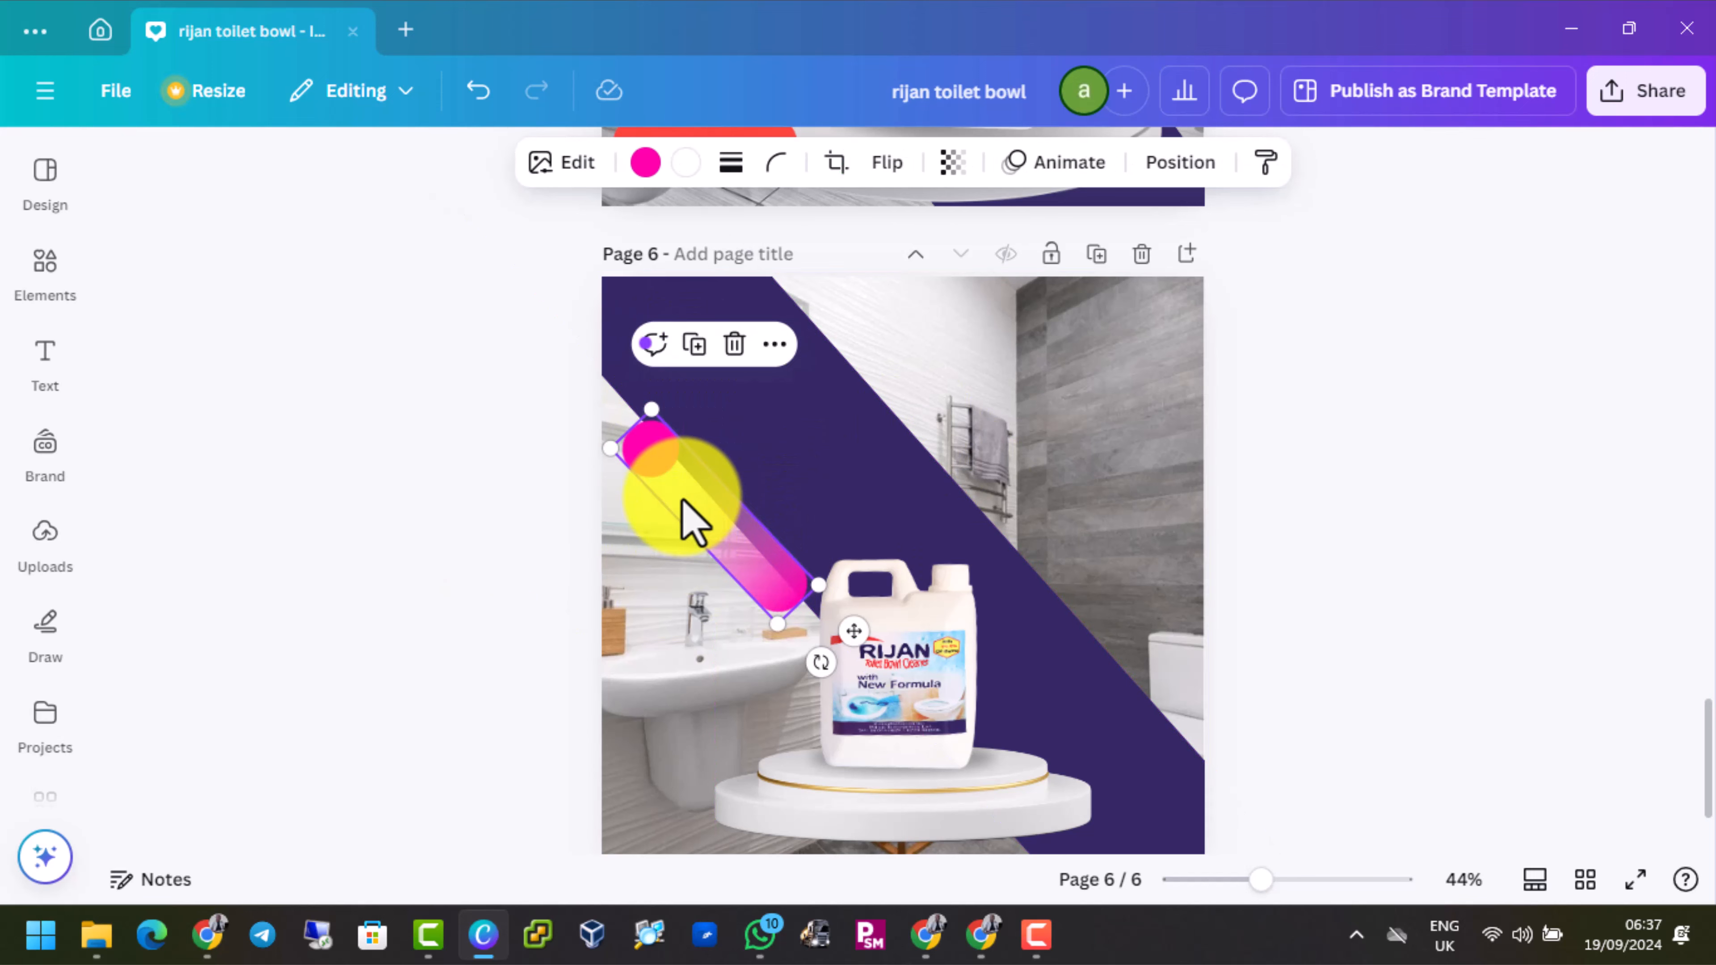
right_click(689, 518)
click(800, 201)
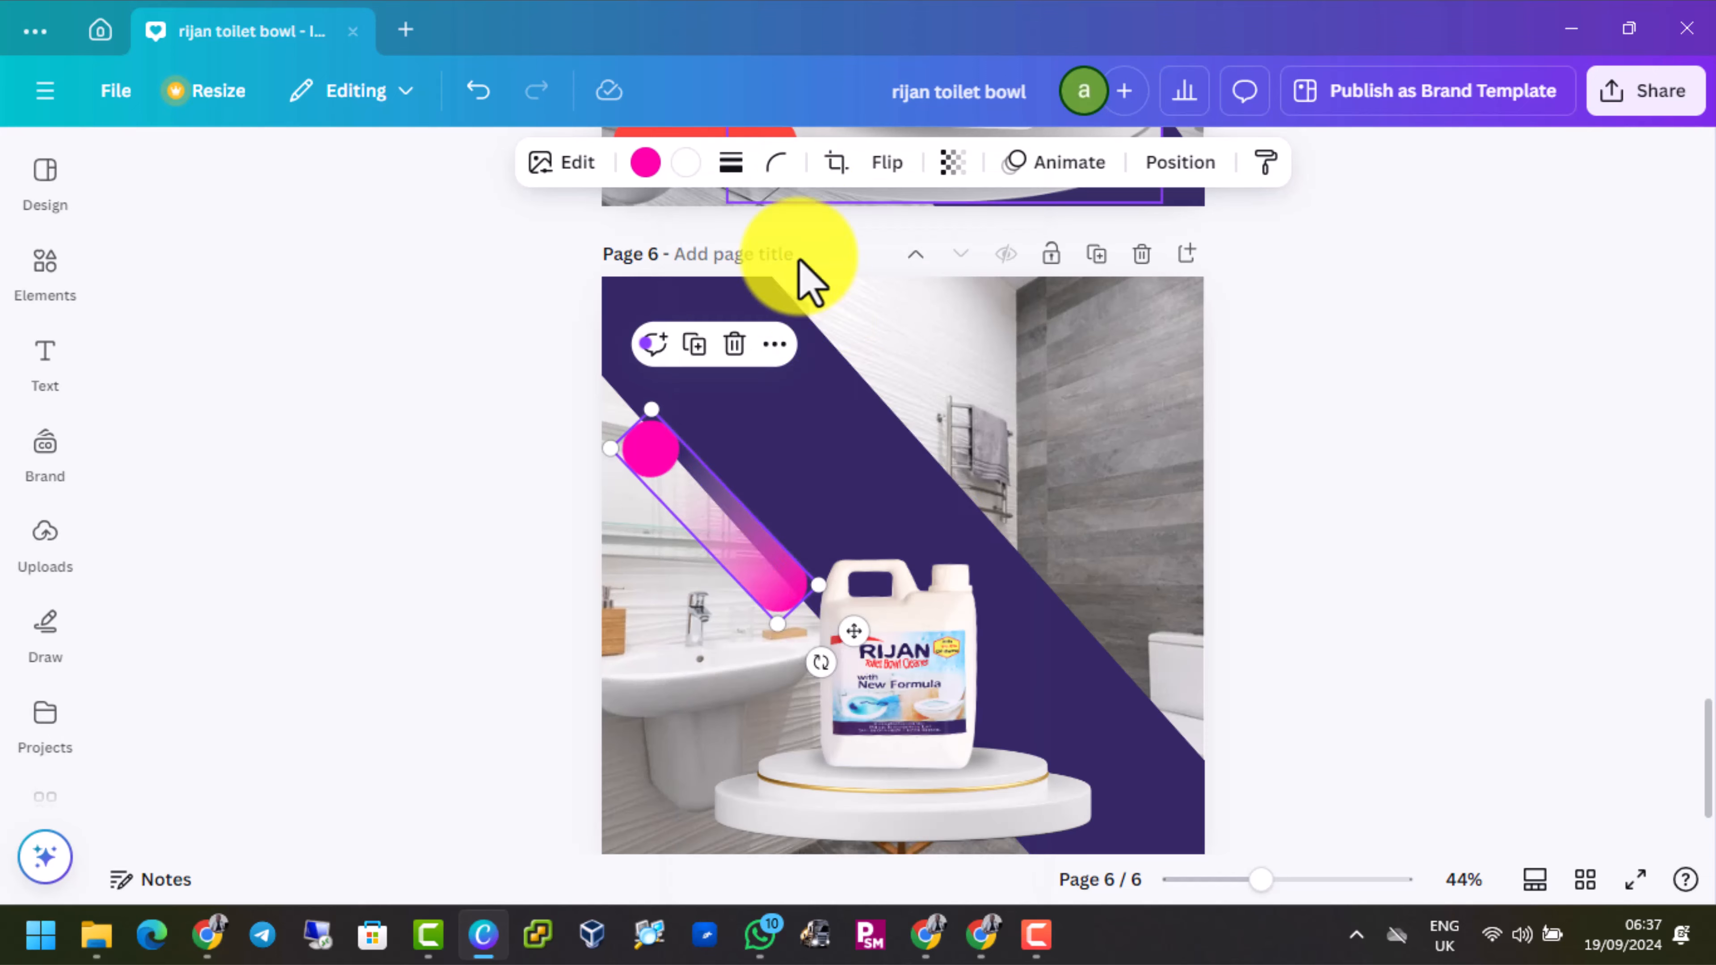
right_click(864, 414)
click(955, 299)
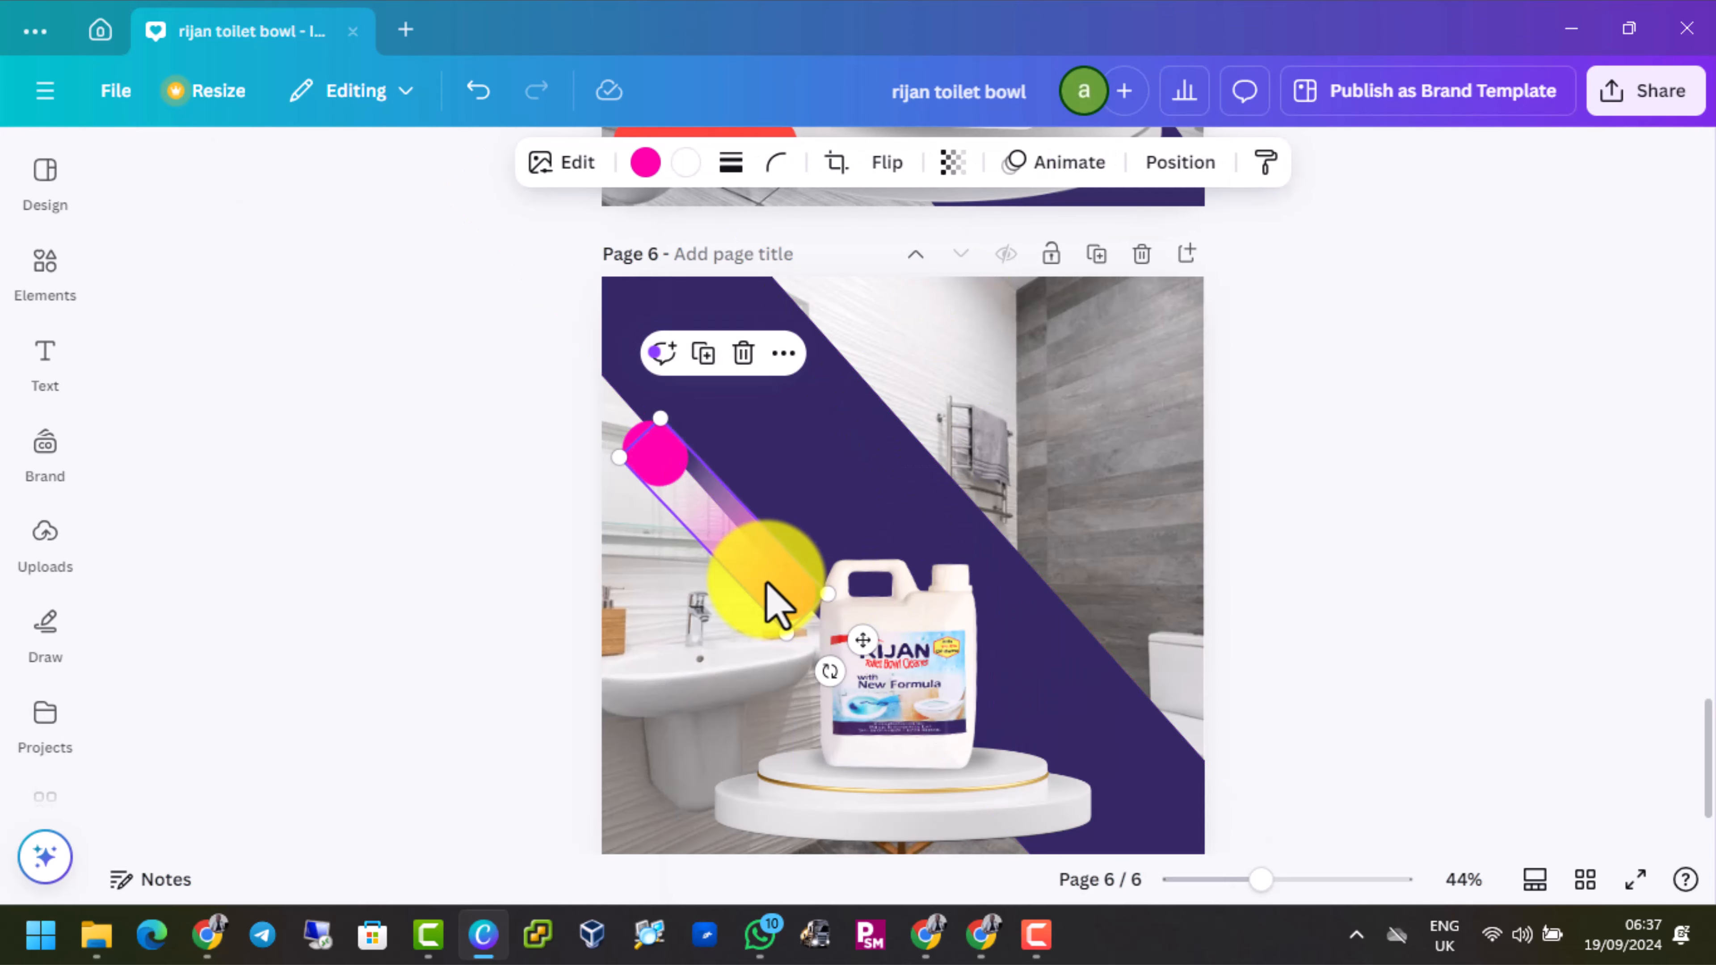
Turn the copied pin horizontal with its circle at the right end and place it across the page's upper-left corner
drag(762, 576, 1011, 443)
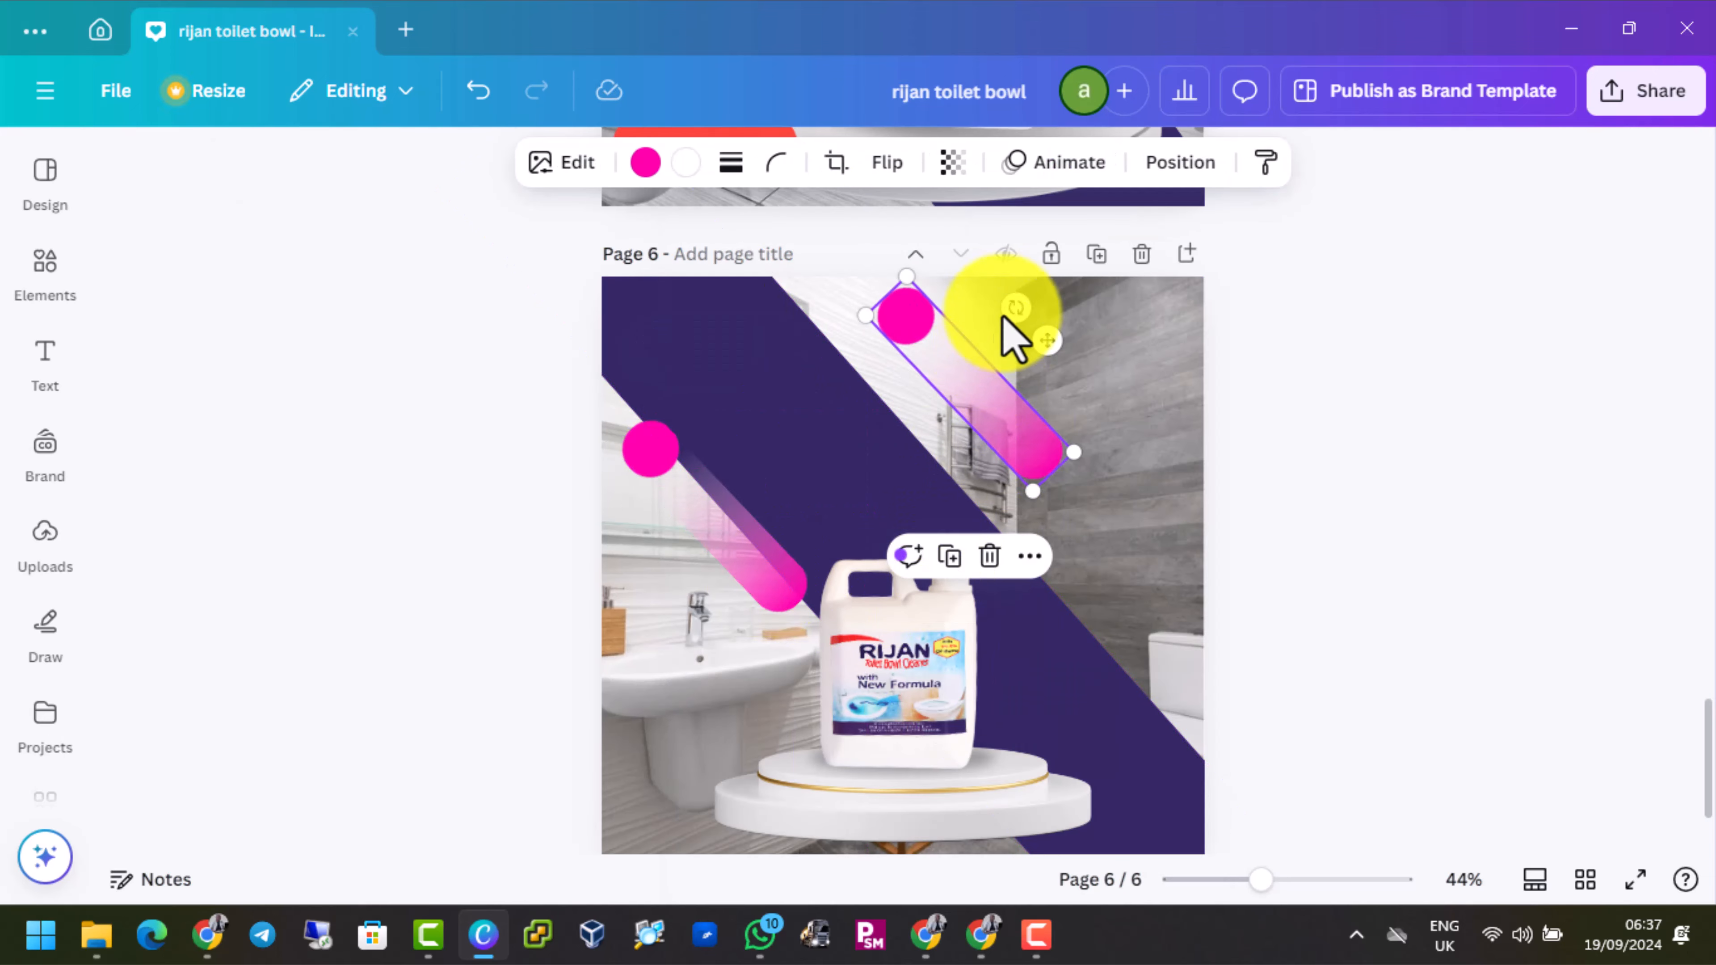
drag(1008, 313, 1015, 491)
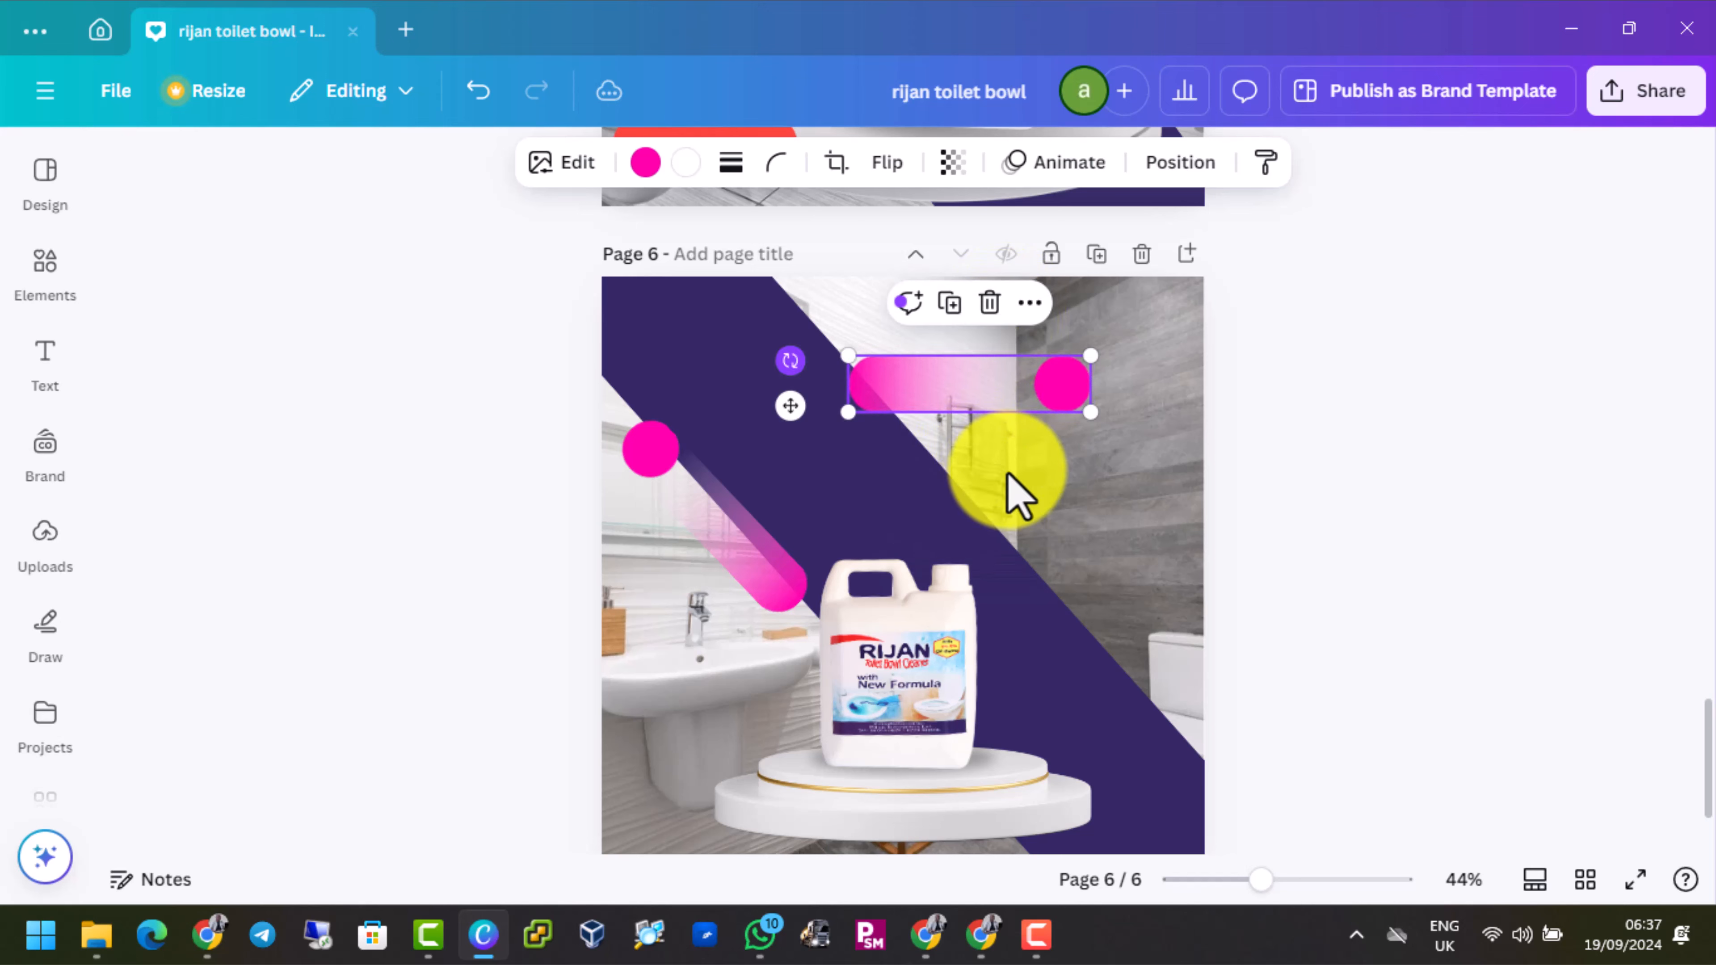
drag(1024, 399, 791, 313)
Enlarge the Rijan jug on the podium slightly
click(950, 650)
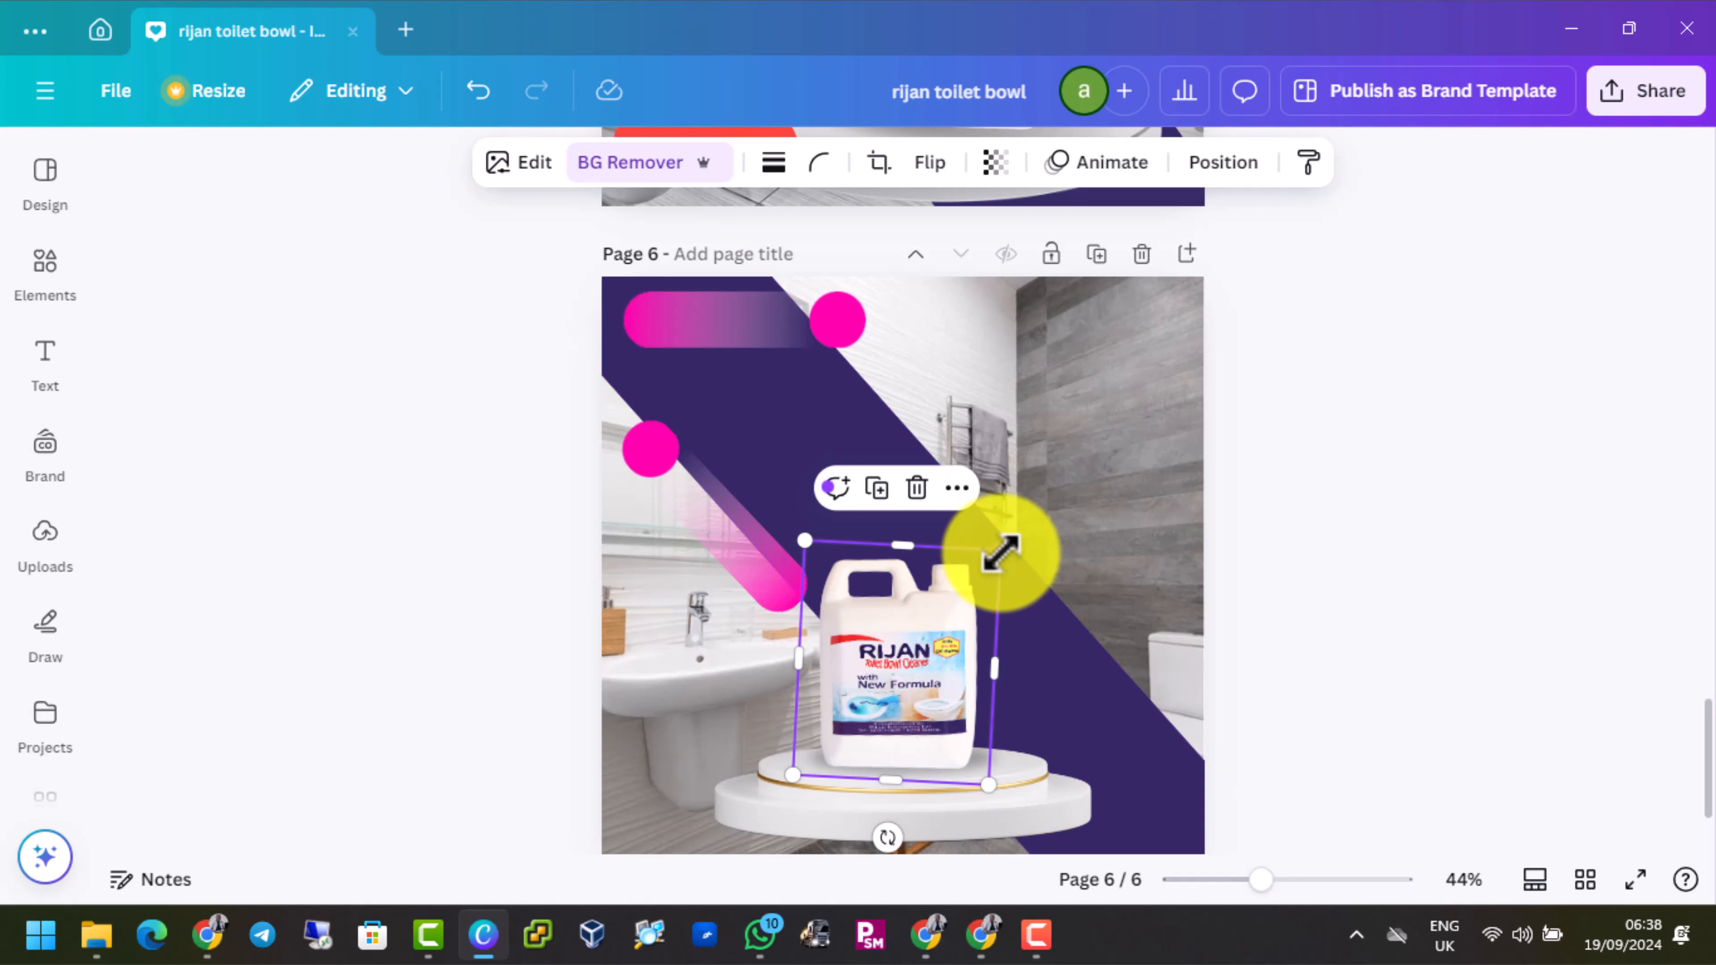
drag(1000, 551, 1005, 541)
click(1076, 537)
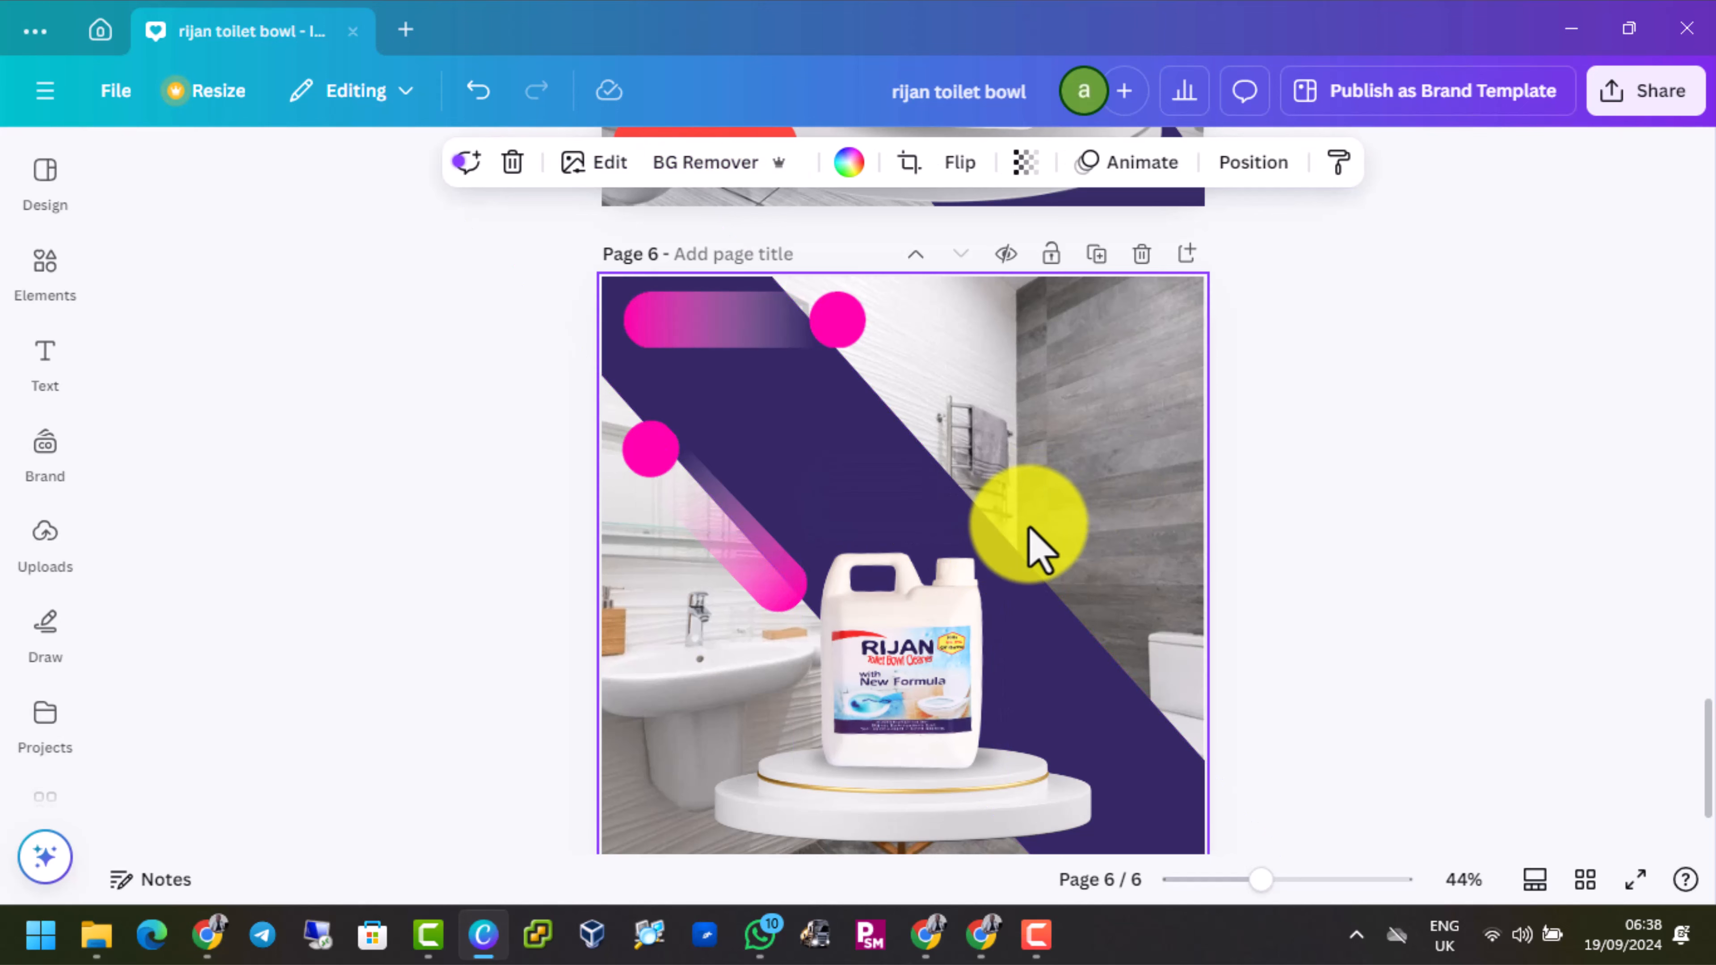
Copy the CONTACT US badge and its horizontal gradient pin from page 5 to the same spot on page 6
scroll(1038, 547, down, 3)
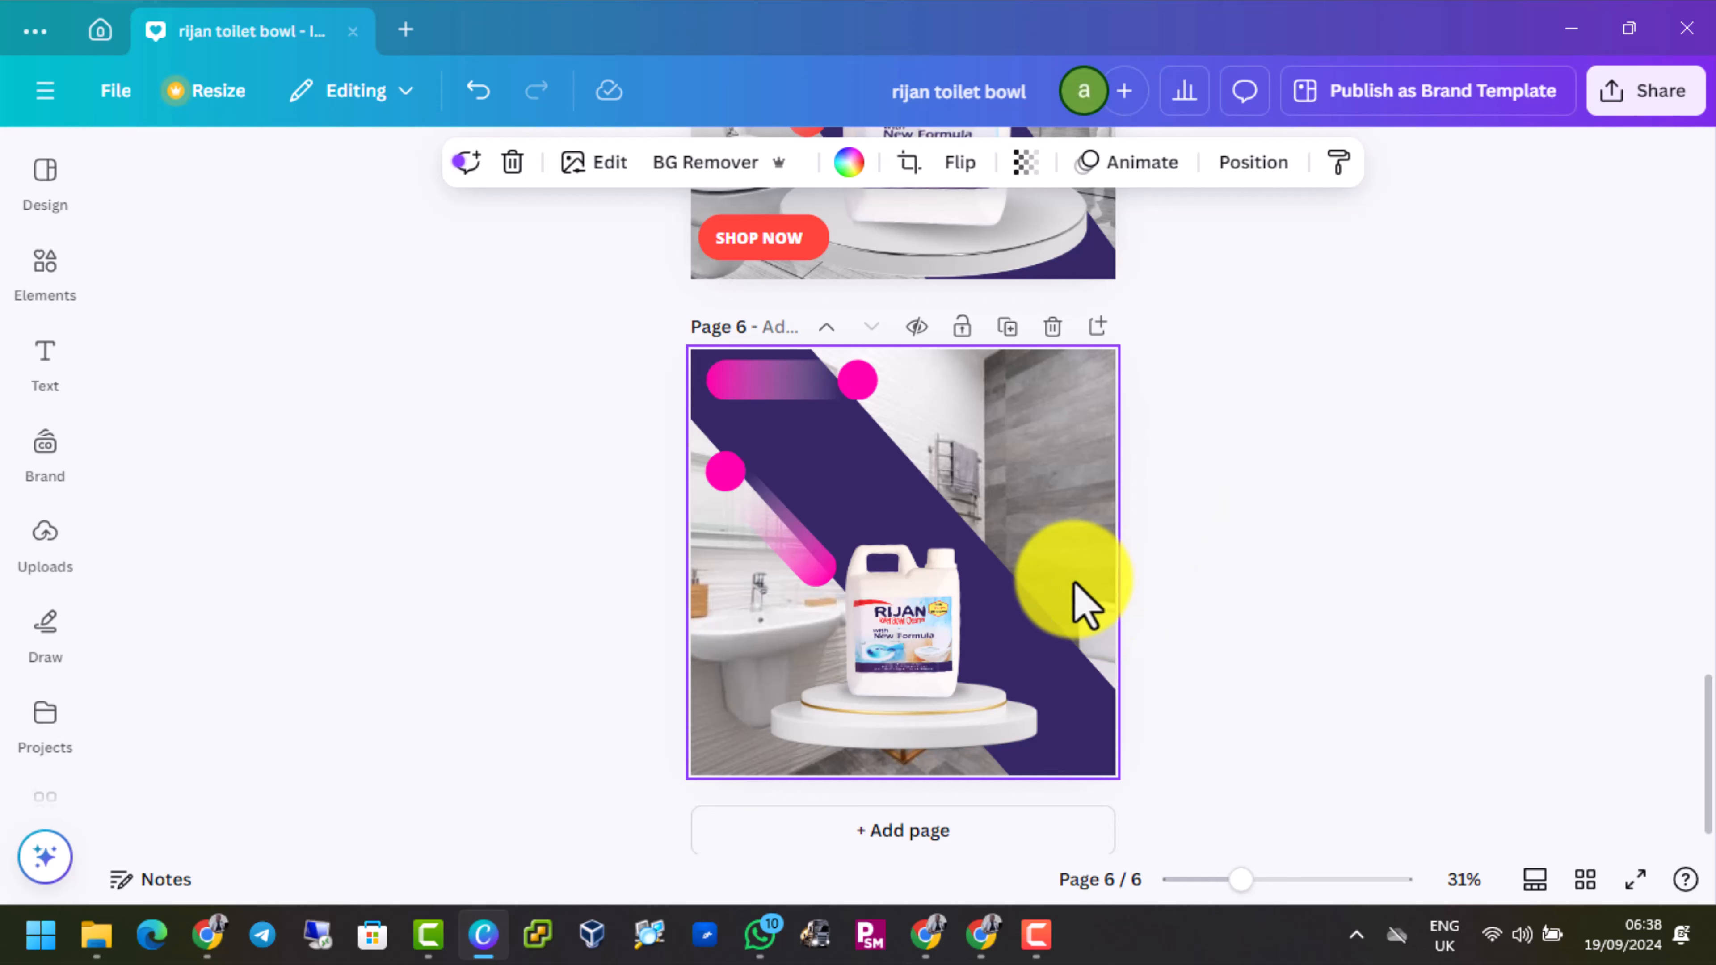
scroll(1017, 578, up, 2)
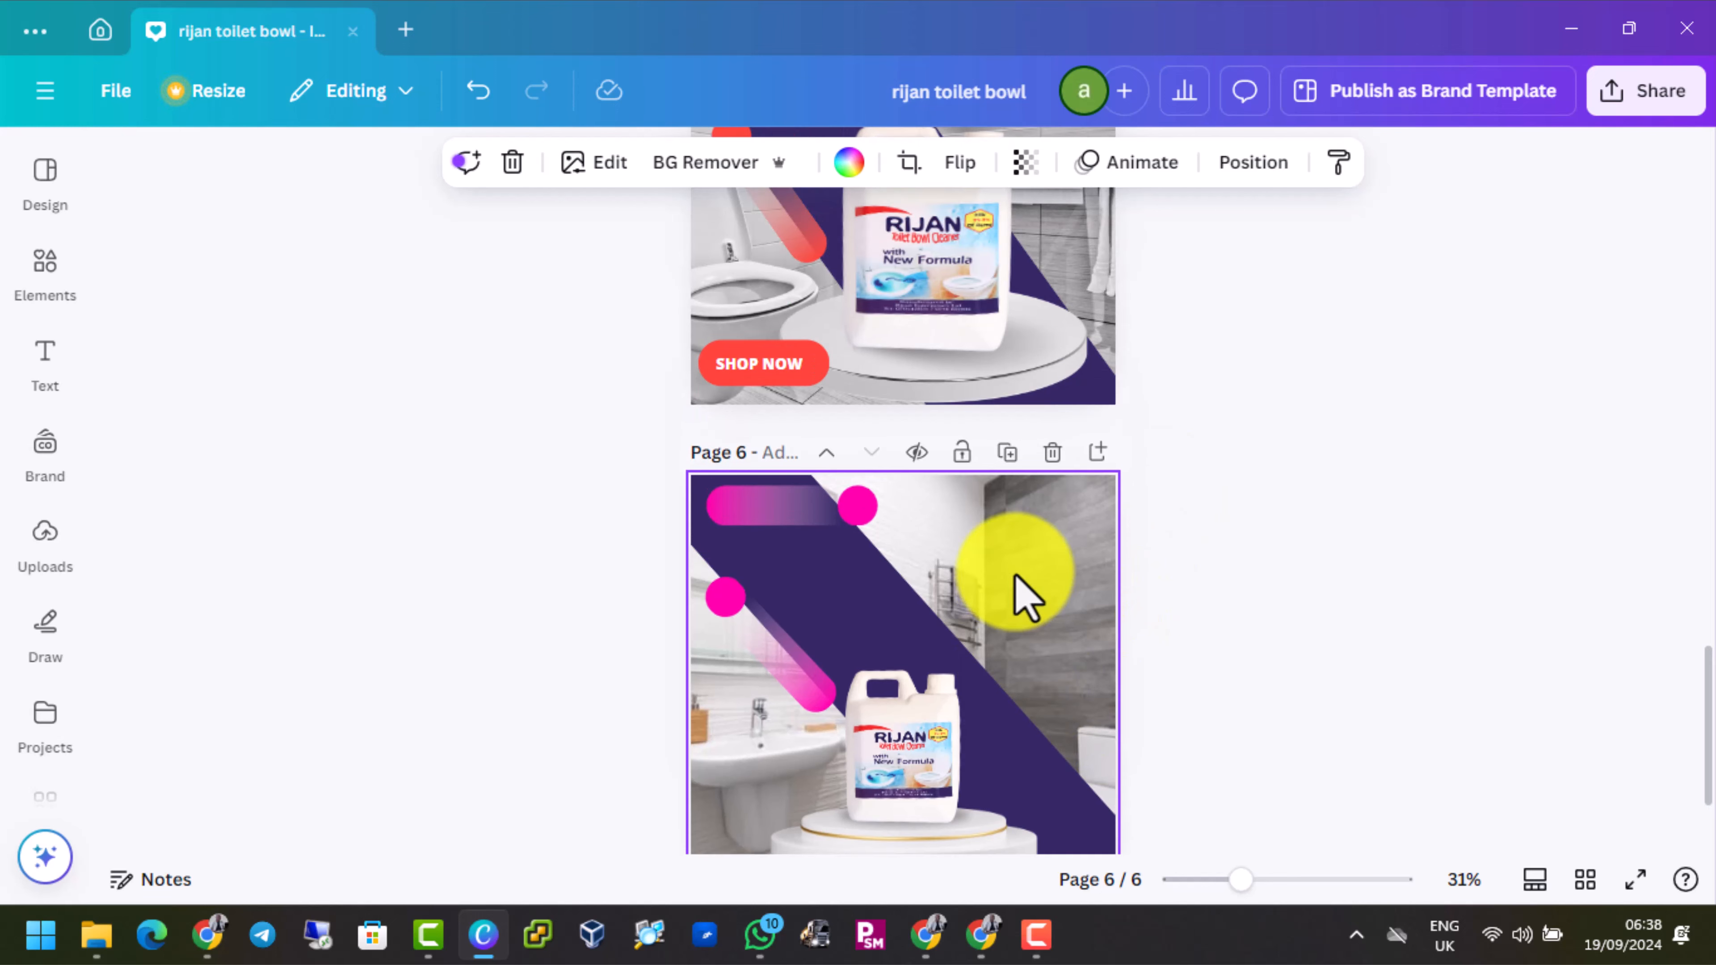
scroll(1023, 595, up, 4)
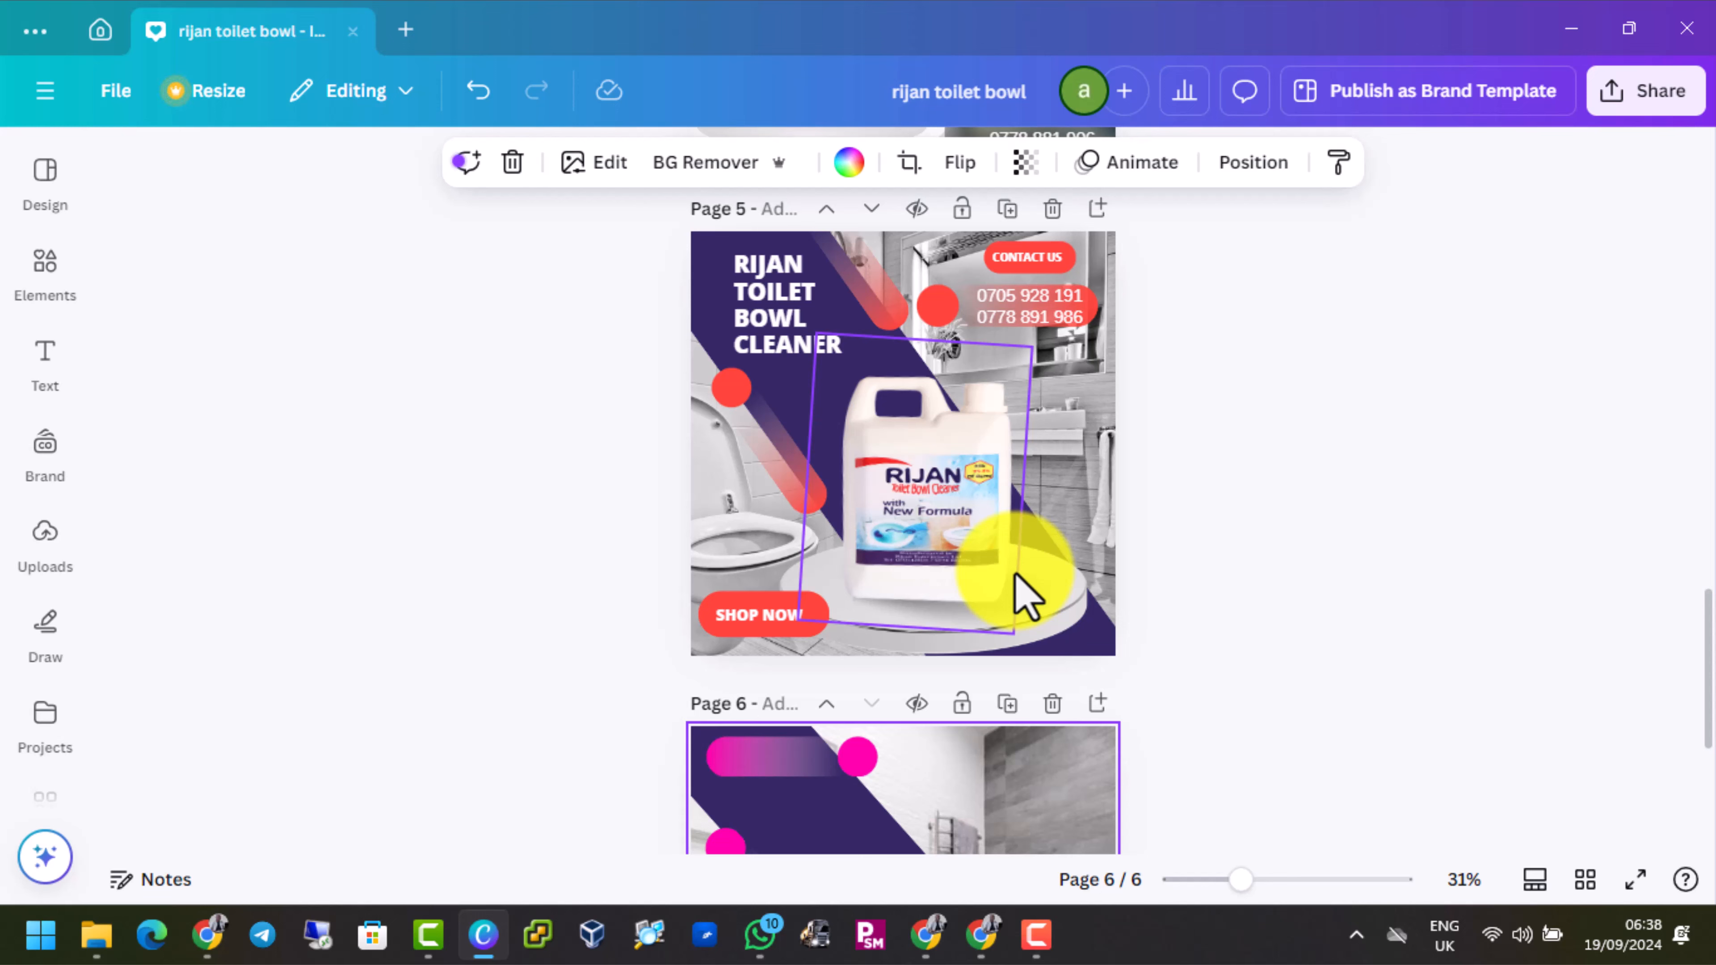
scroll(1016, 588, down, 2)
scroll(1015, 586, up, 2)
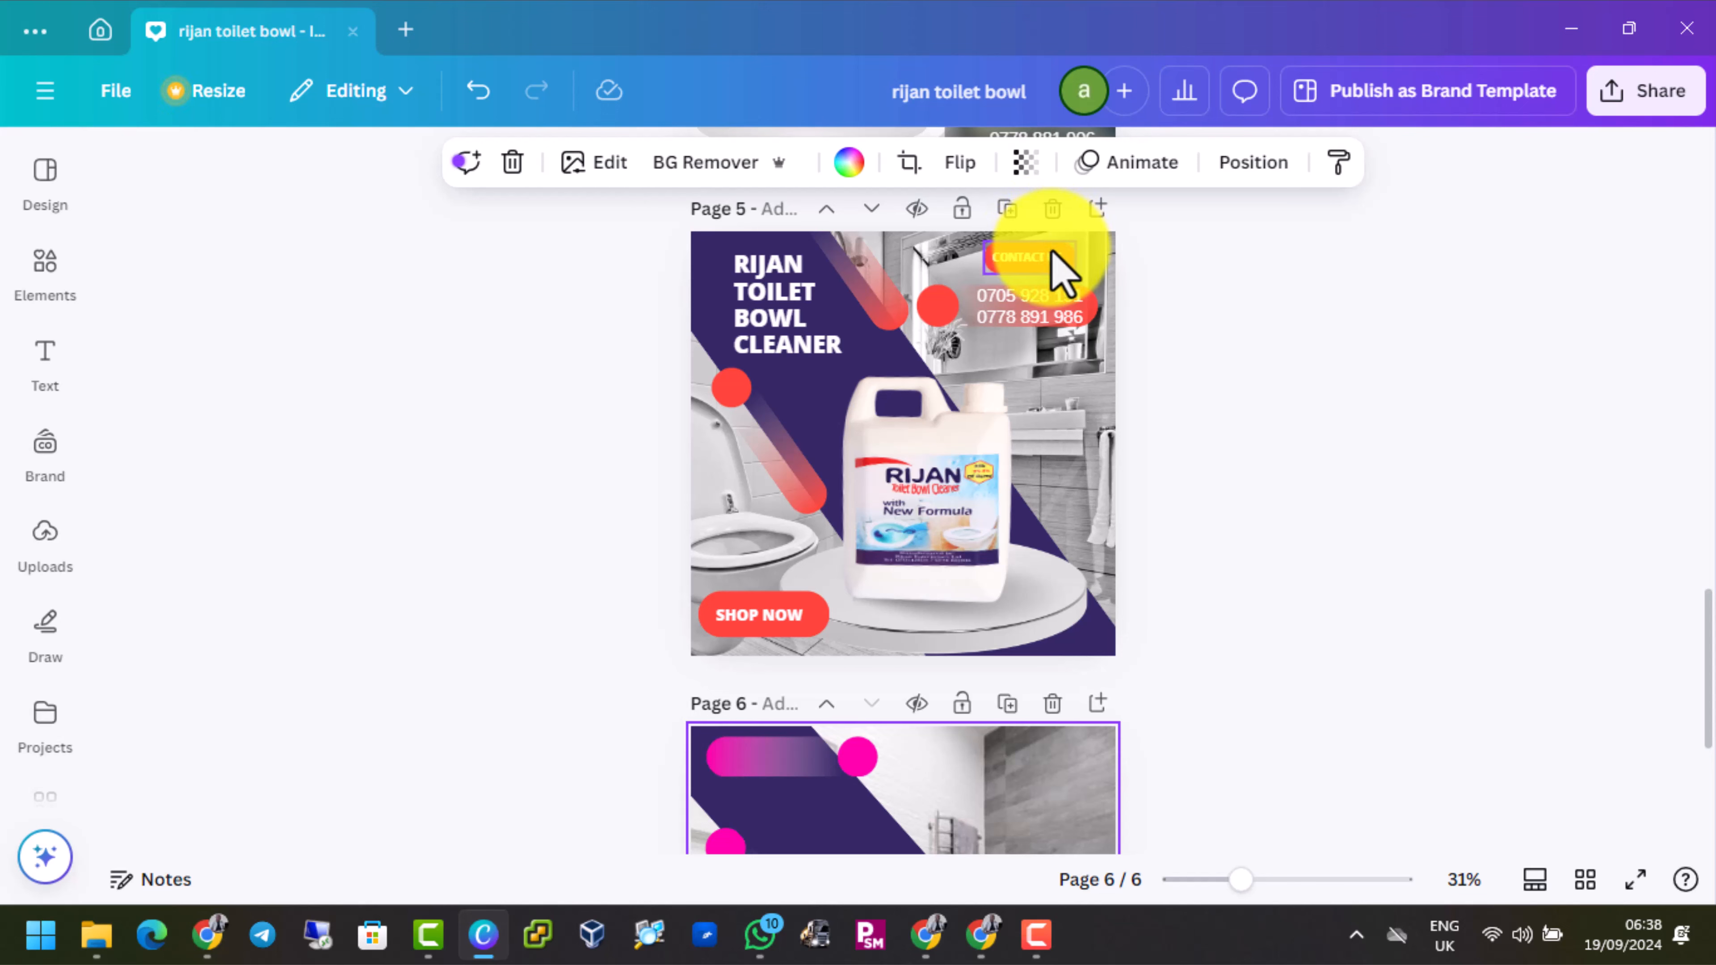
click(1048, 259)
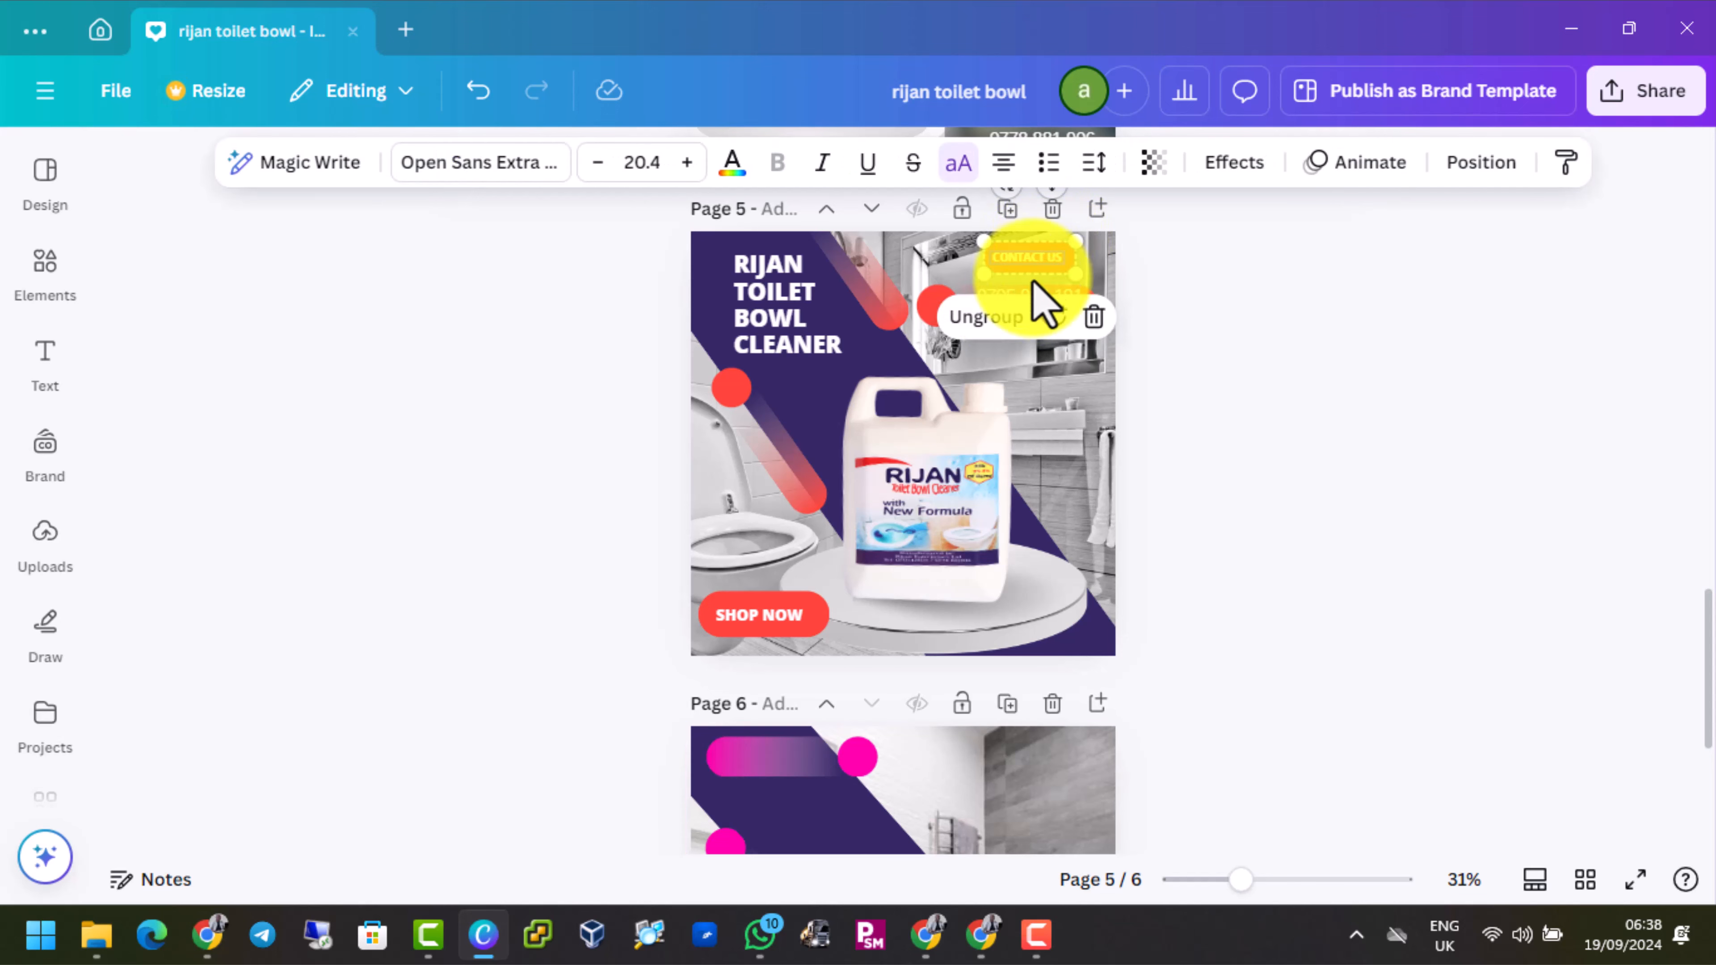
shift+click(938, 305)
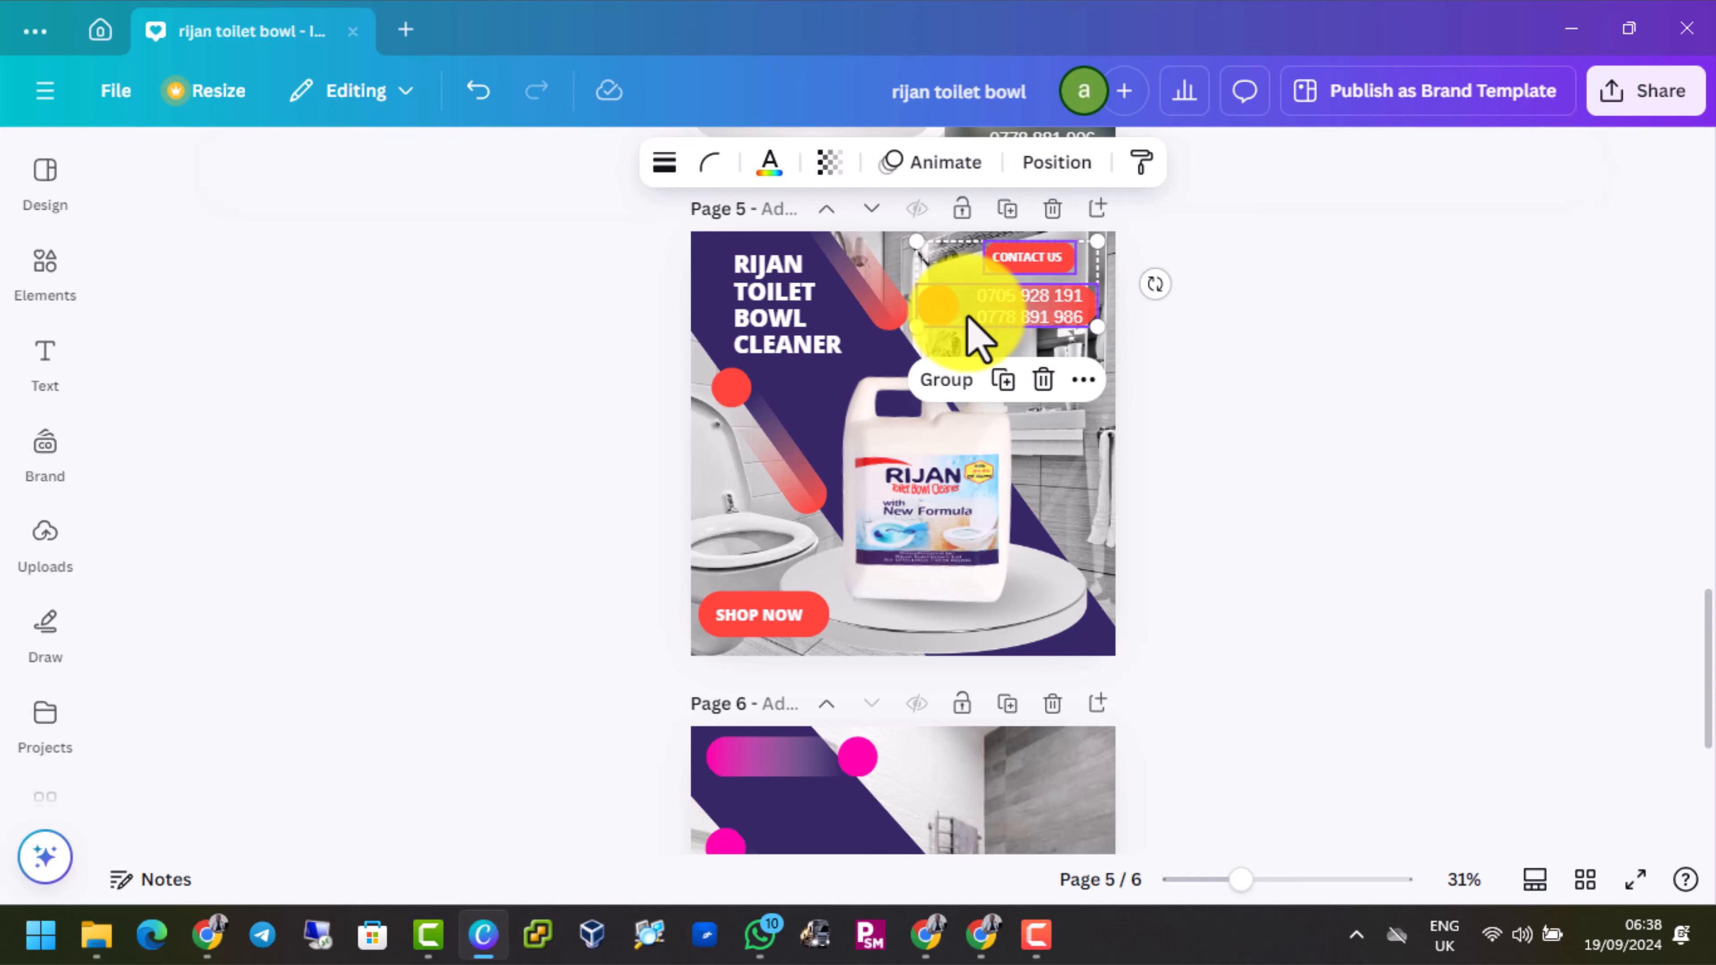
scroll(939, 433, down, 5)
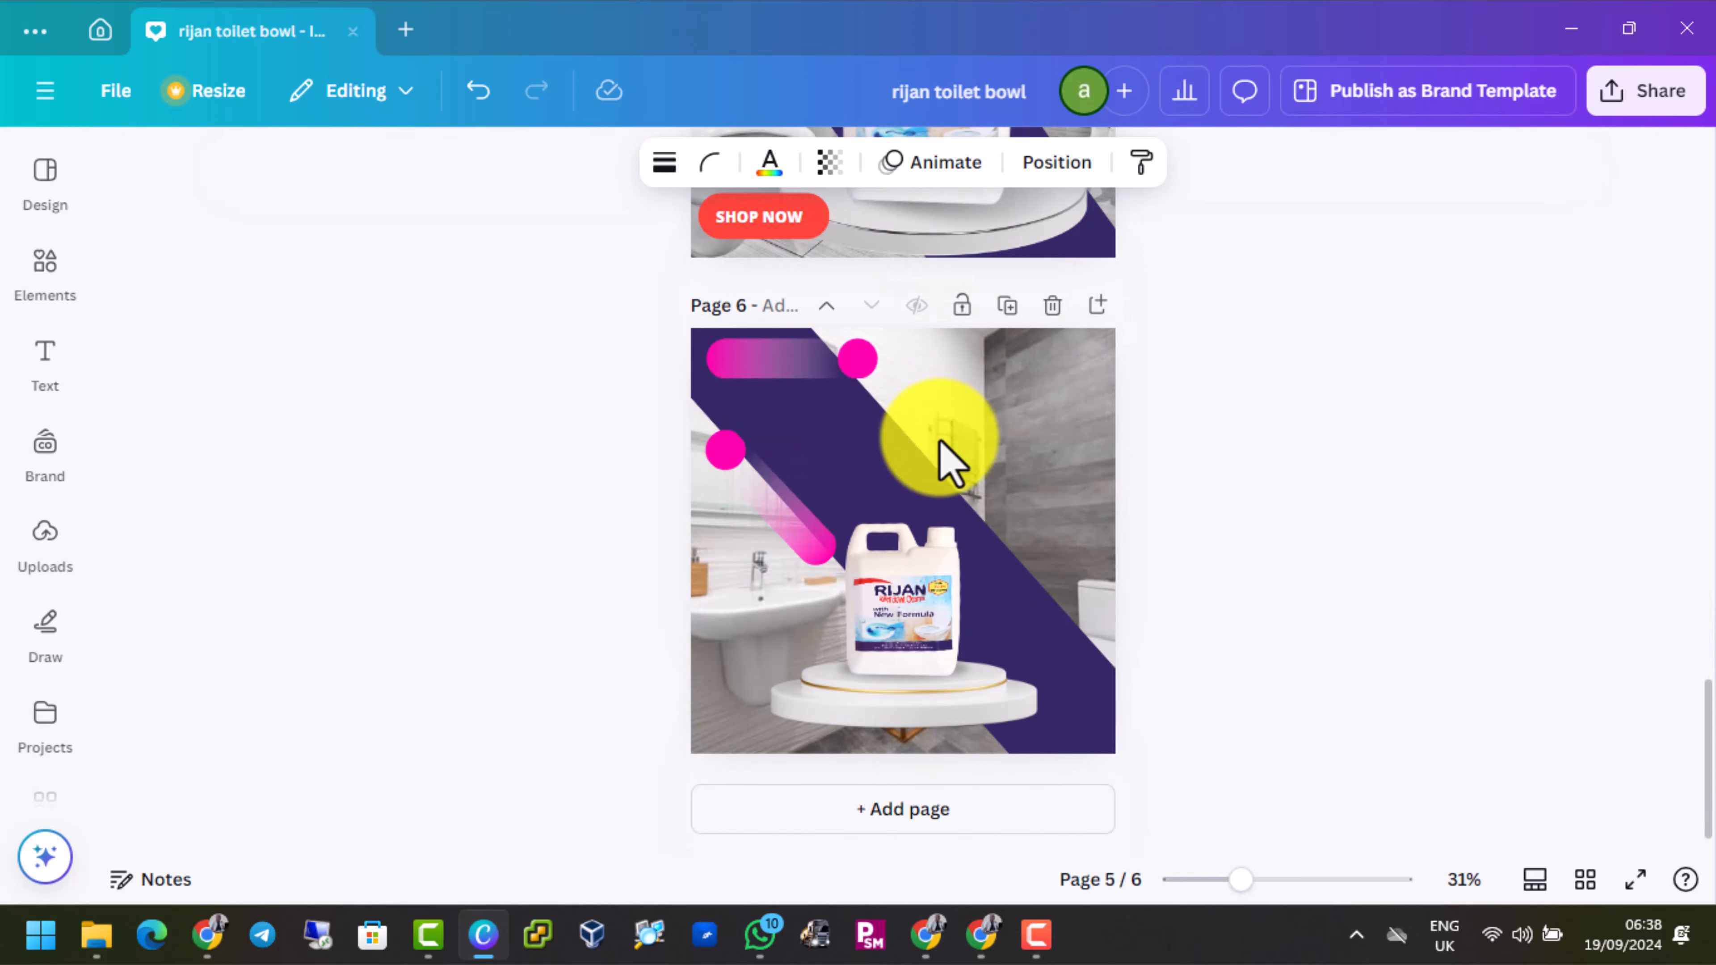
click(968, 414)
key(ctrl+v)
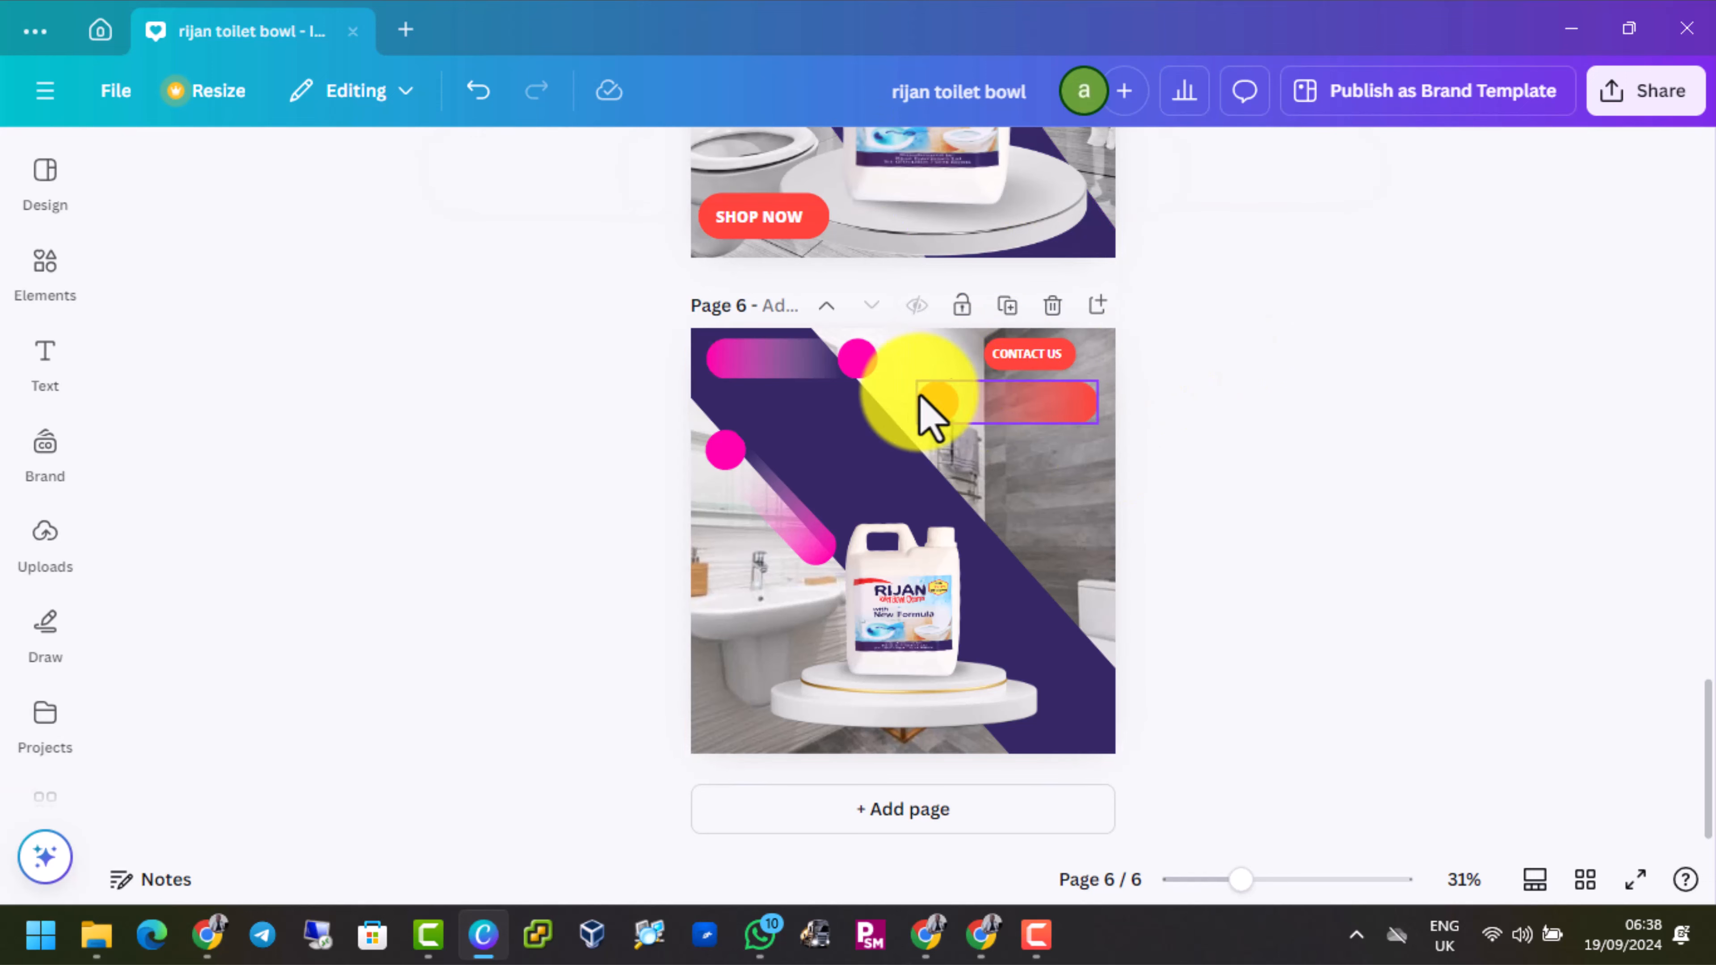
Recolor both colors of the pasted red gradient pin on page 6 with the document's hot pink
click(936, 400)
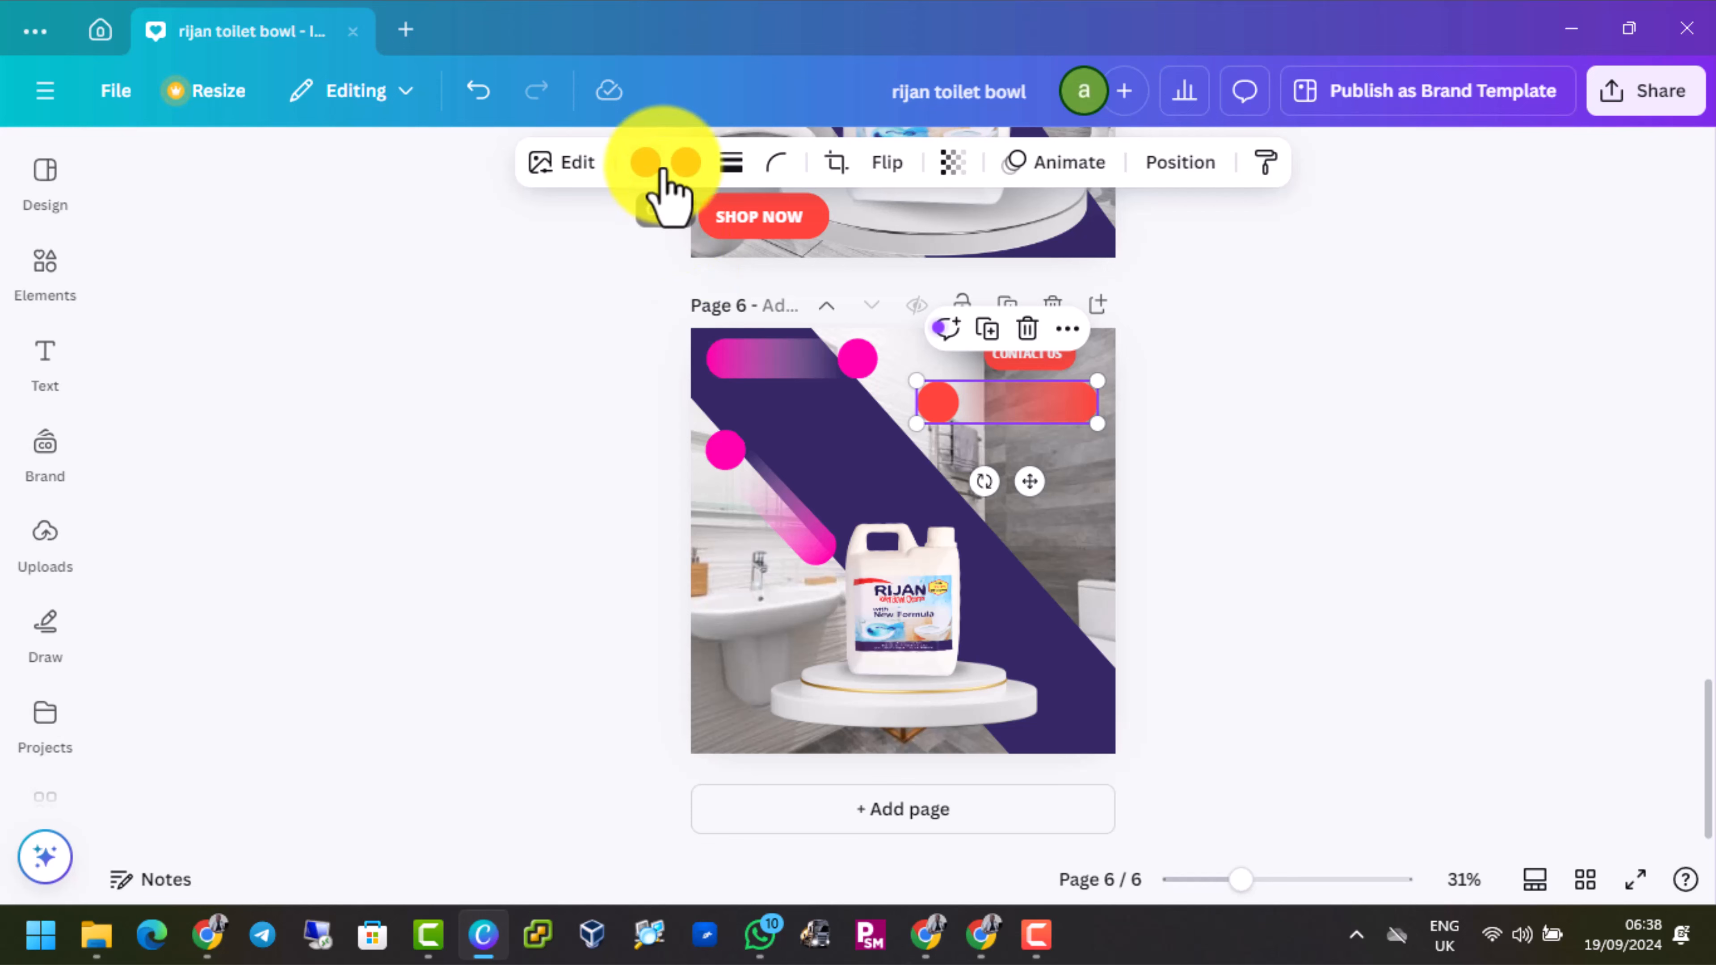
click(687, 163)
click(467, 365)
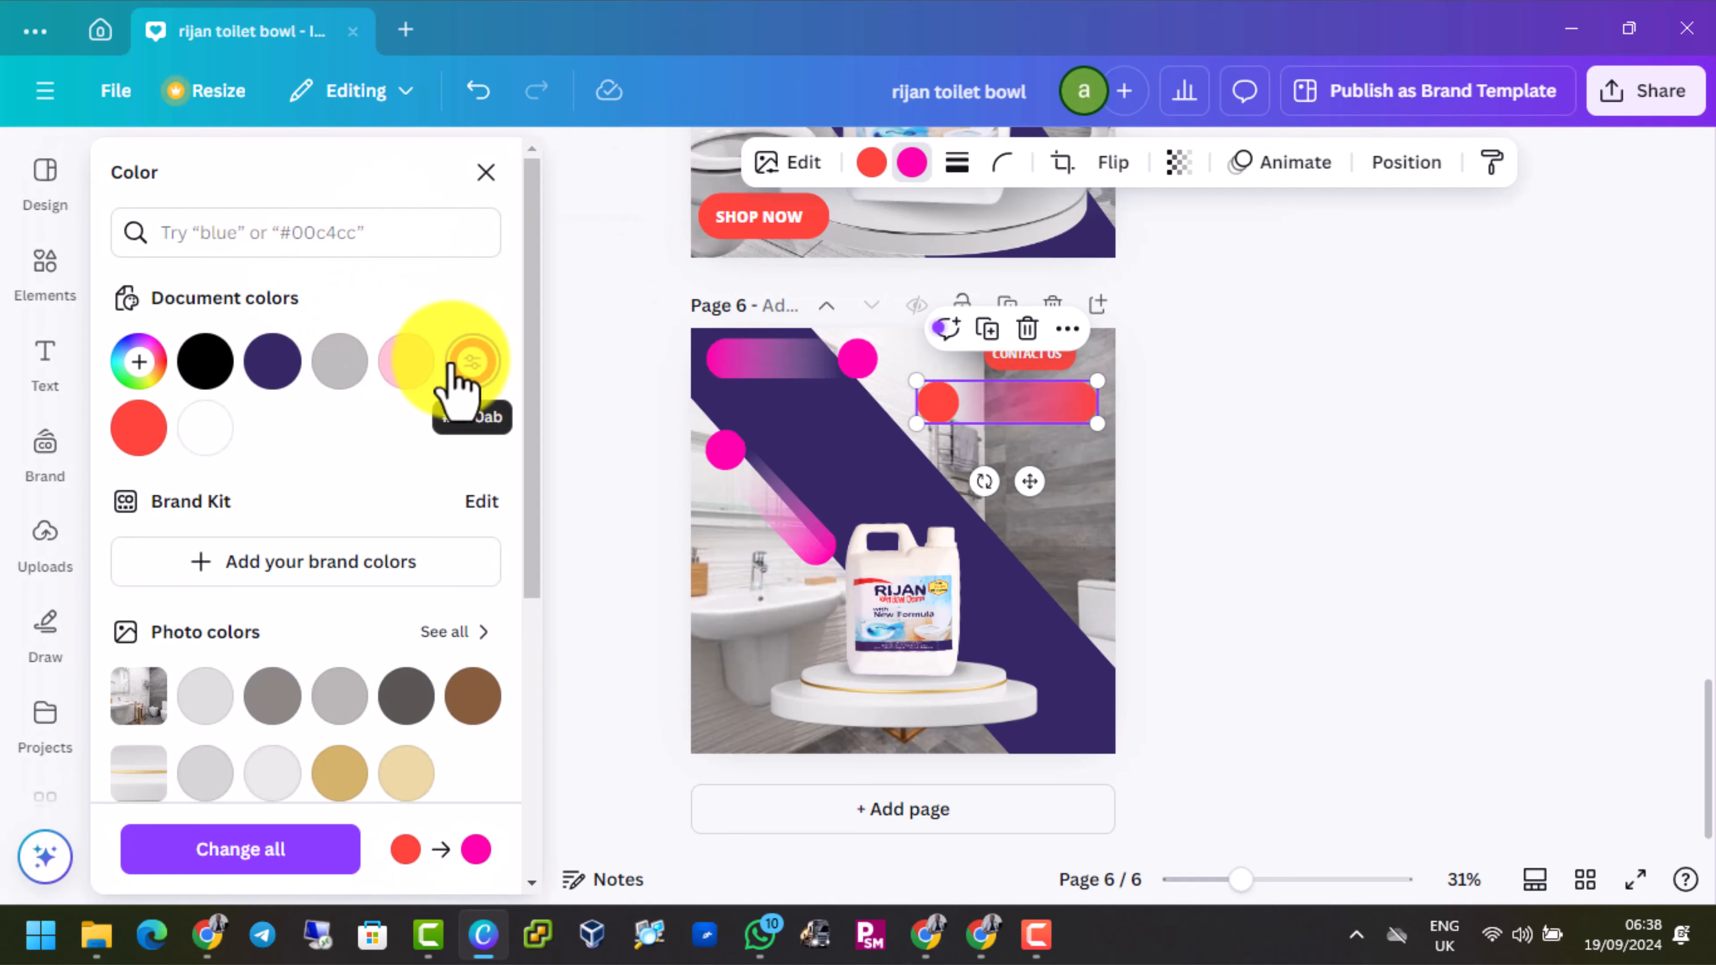
click(870, 163)
click(473, 364)
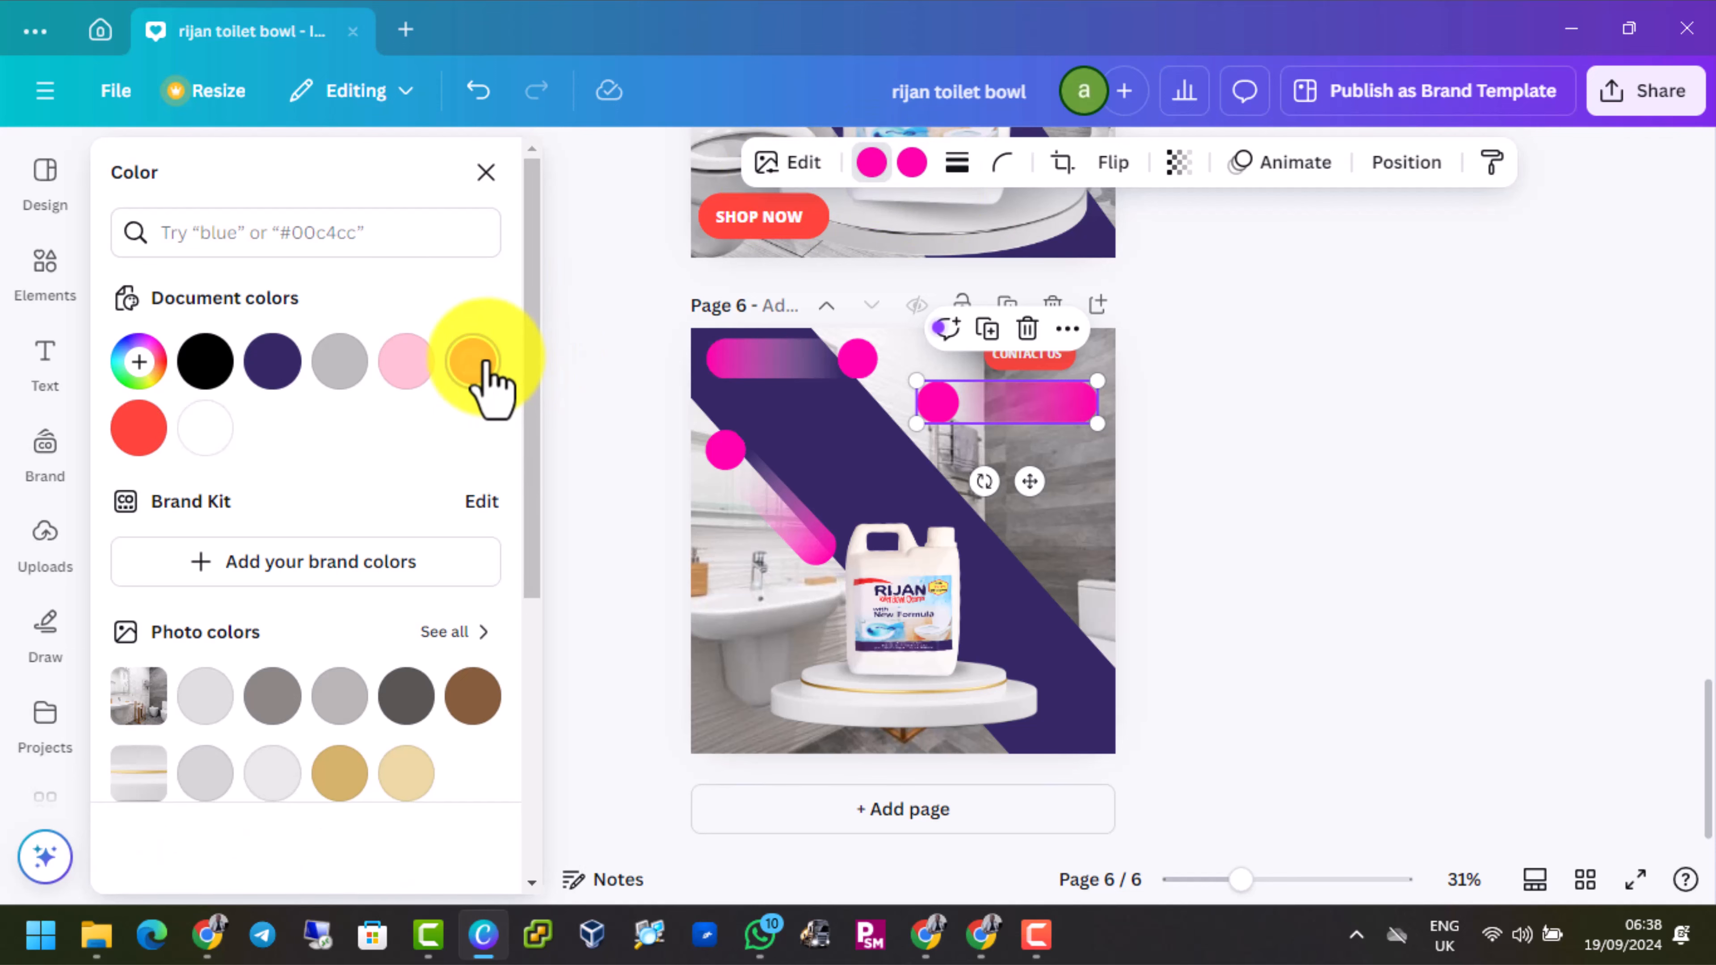
Recolor the CONTACT US badge's background on page 6 with the document's hot pink
click(1044, 362)
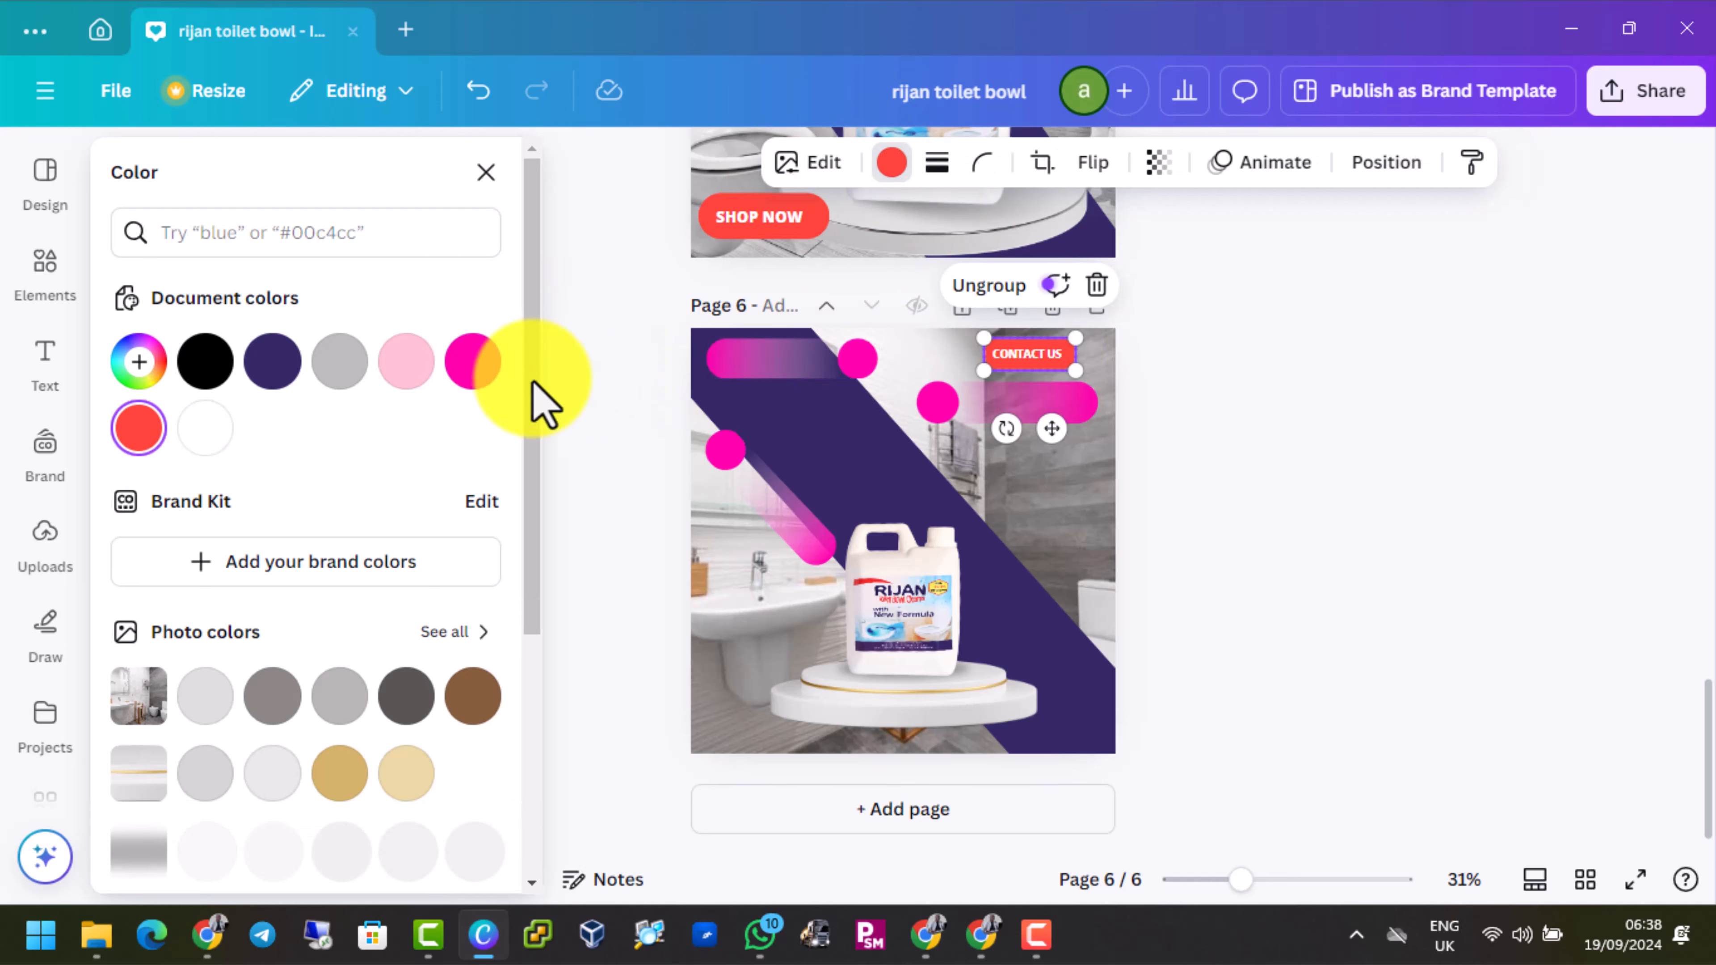
click(473, 364)
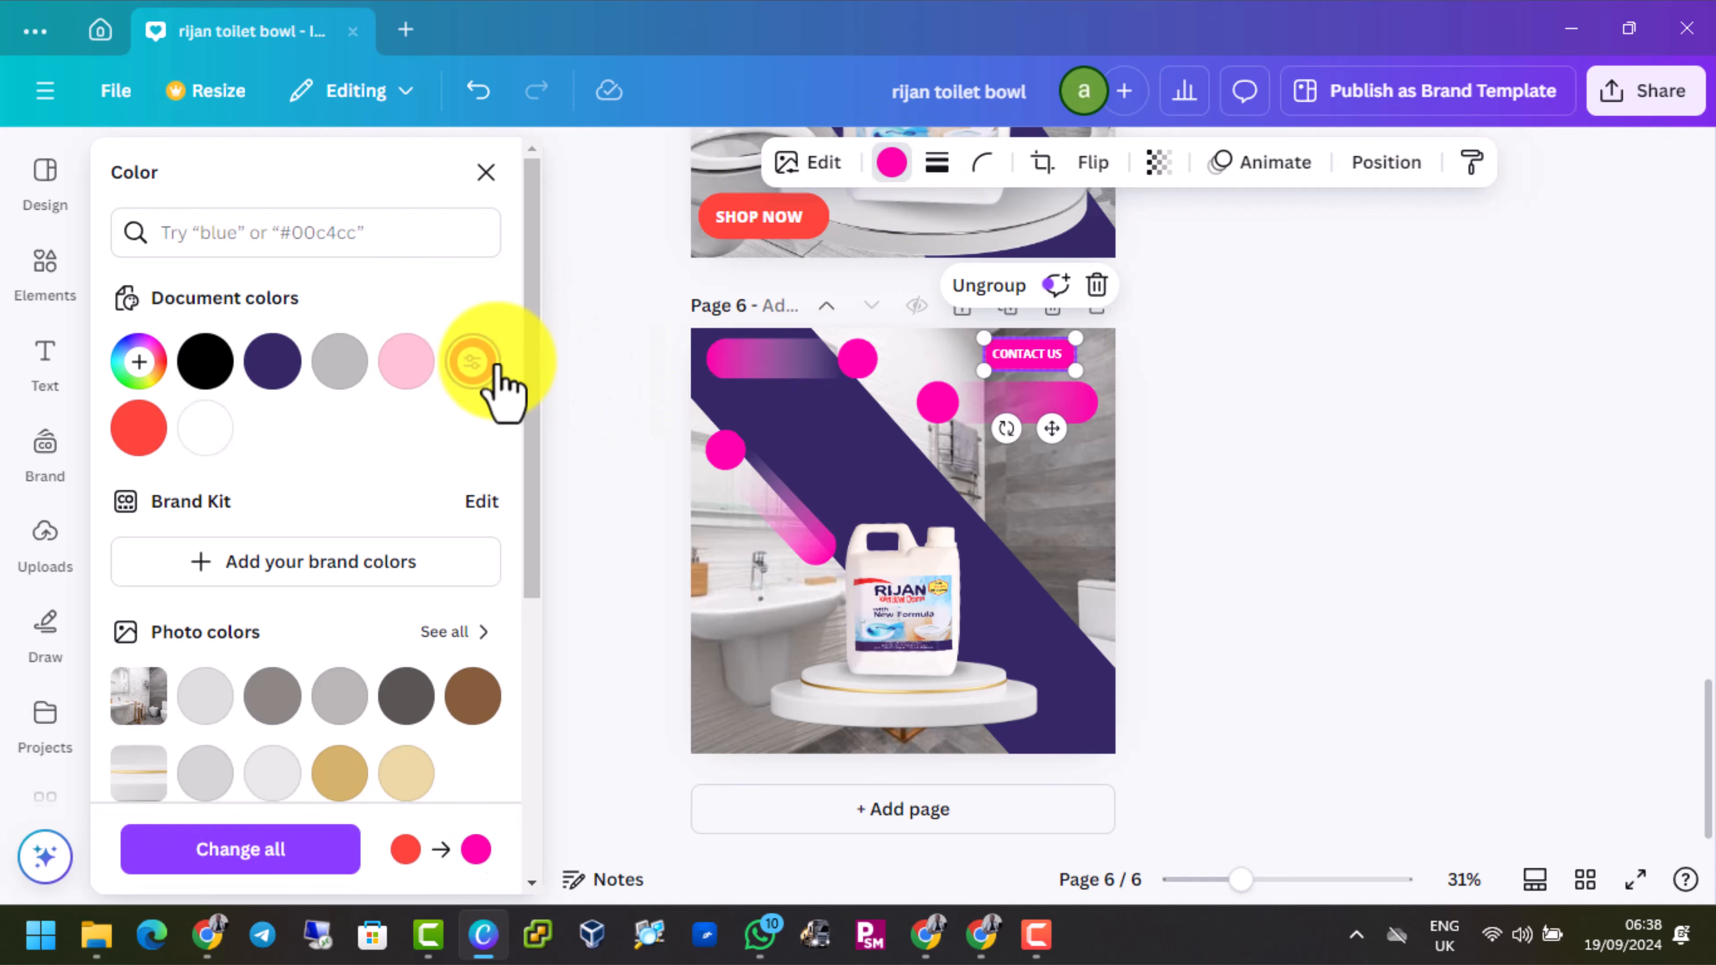
click(1048, 488)
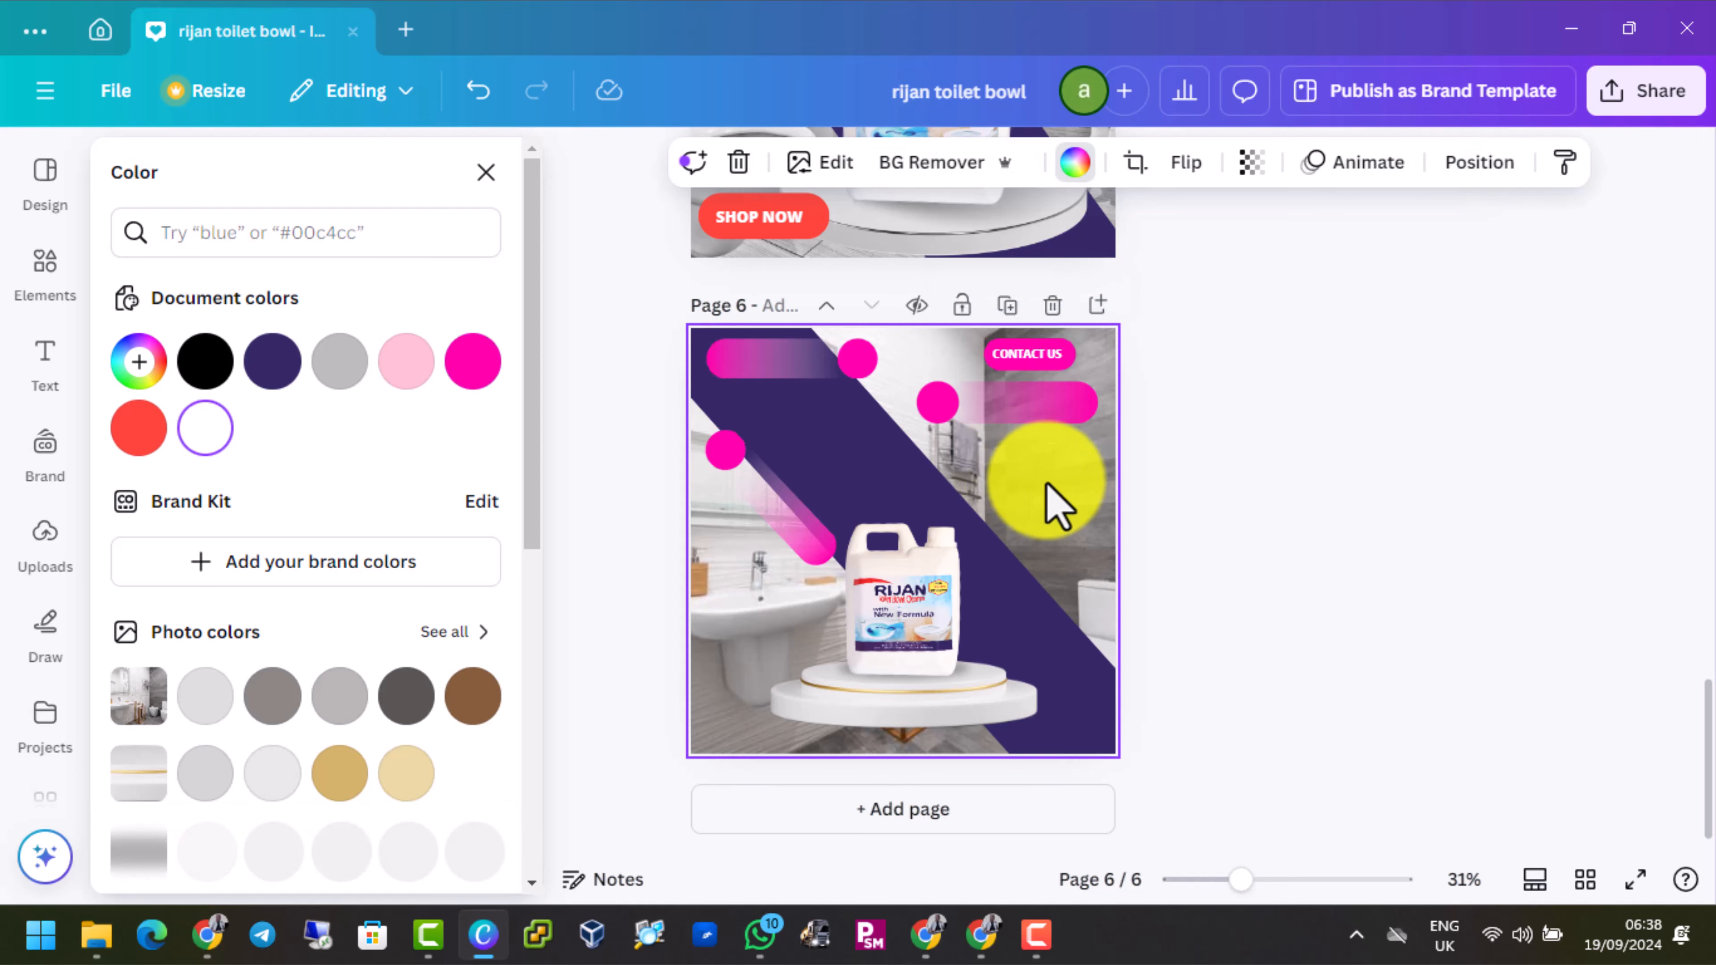
Copy the contact phone numbers text from page 5 onto the gradient pin under CONTACT US on page 6
scroll(1057, 507, up, 5)
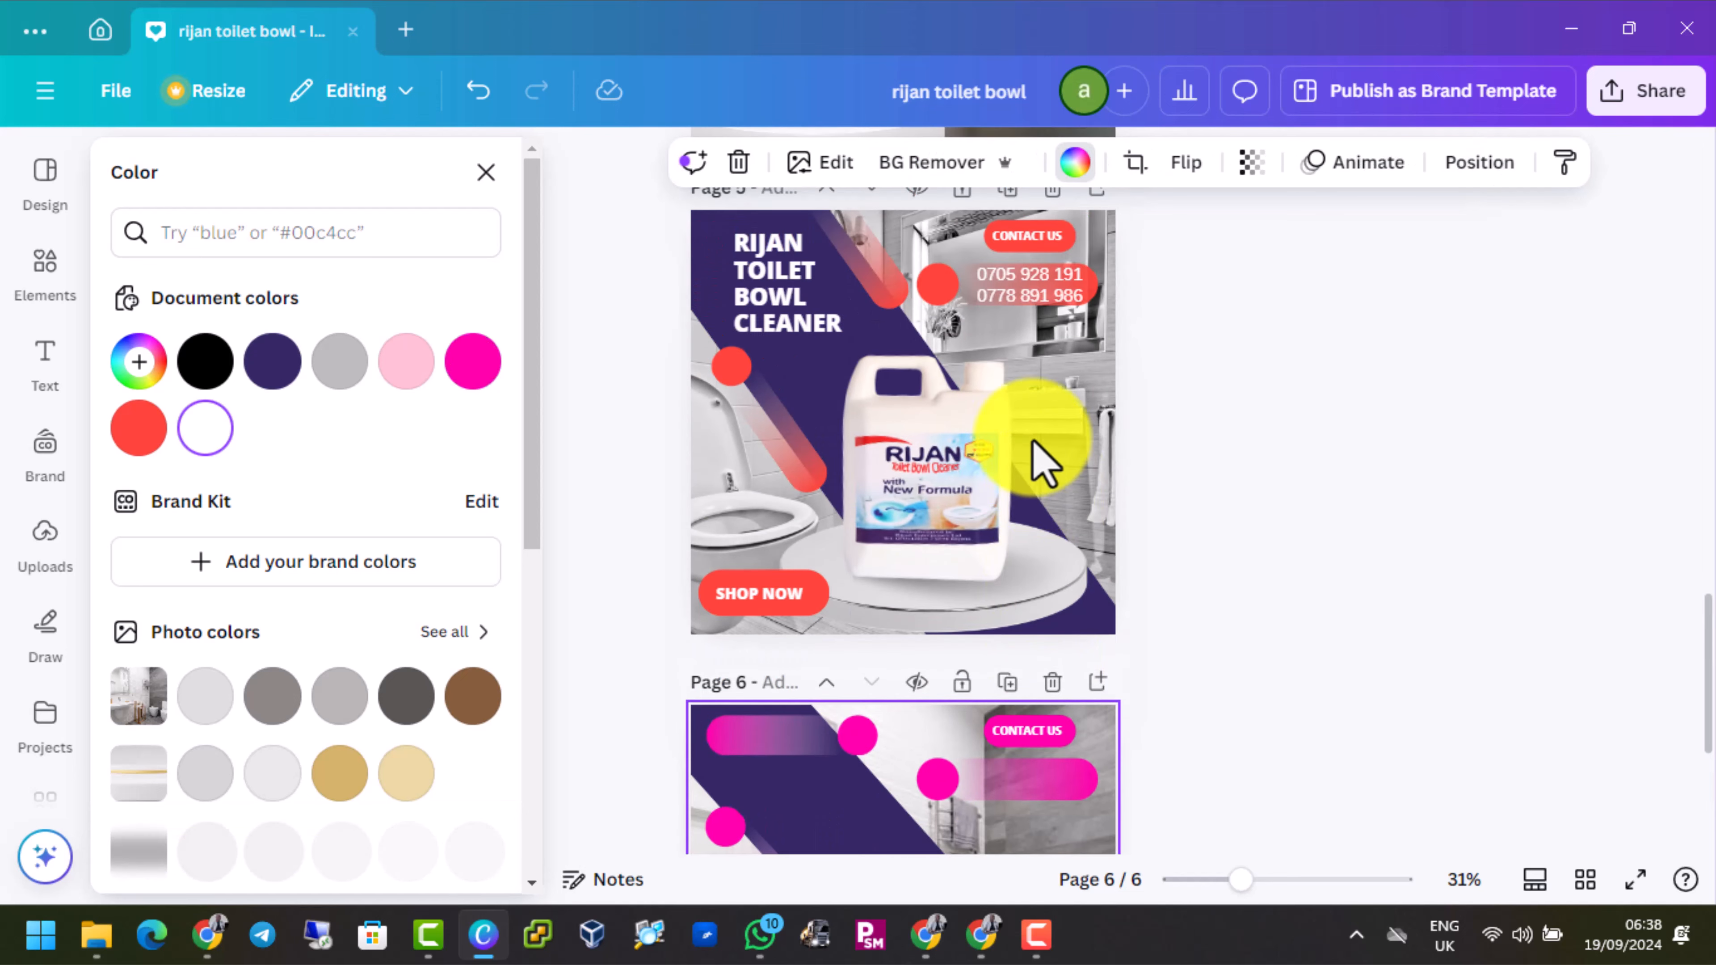
click(1016, 284)
click(1015, 284)
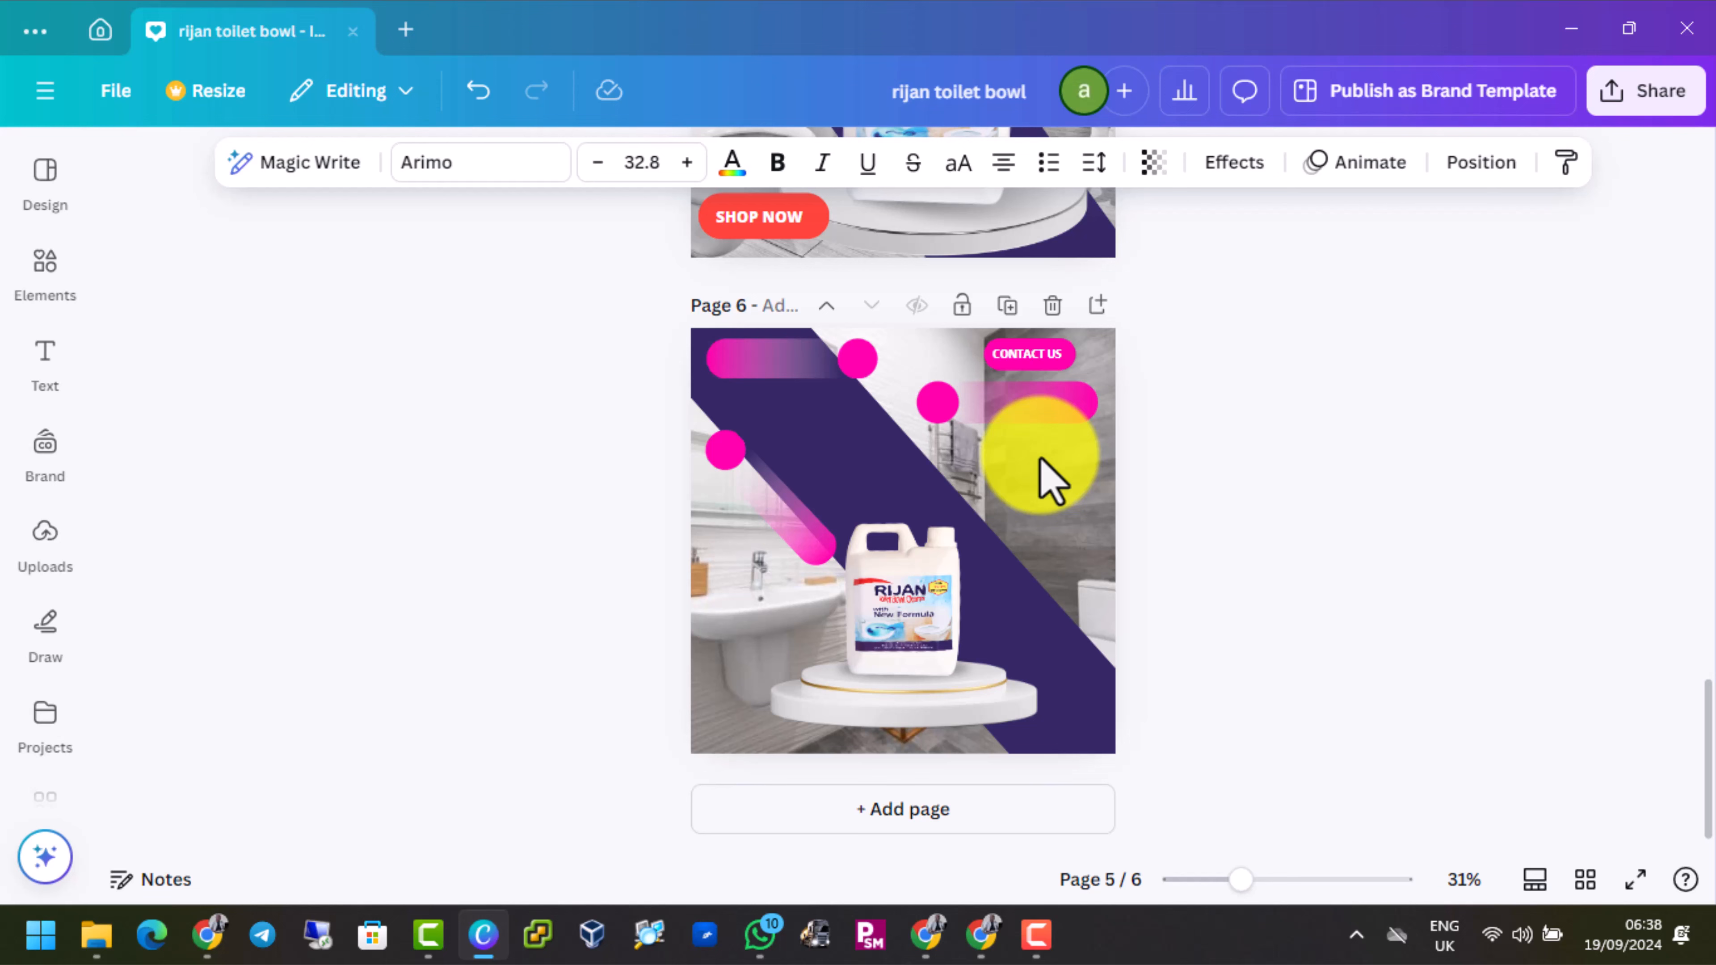
click(1046, 402)
click(1049, 408)
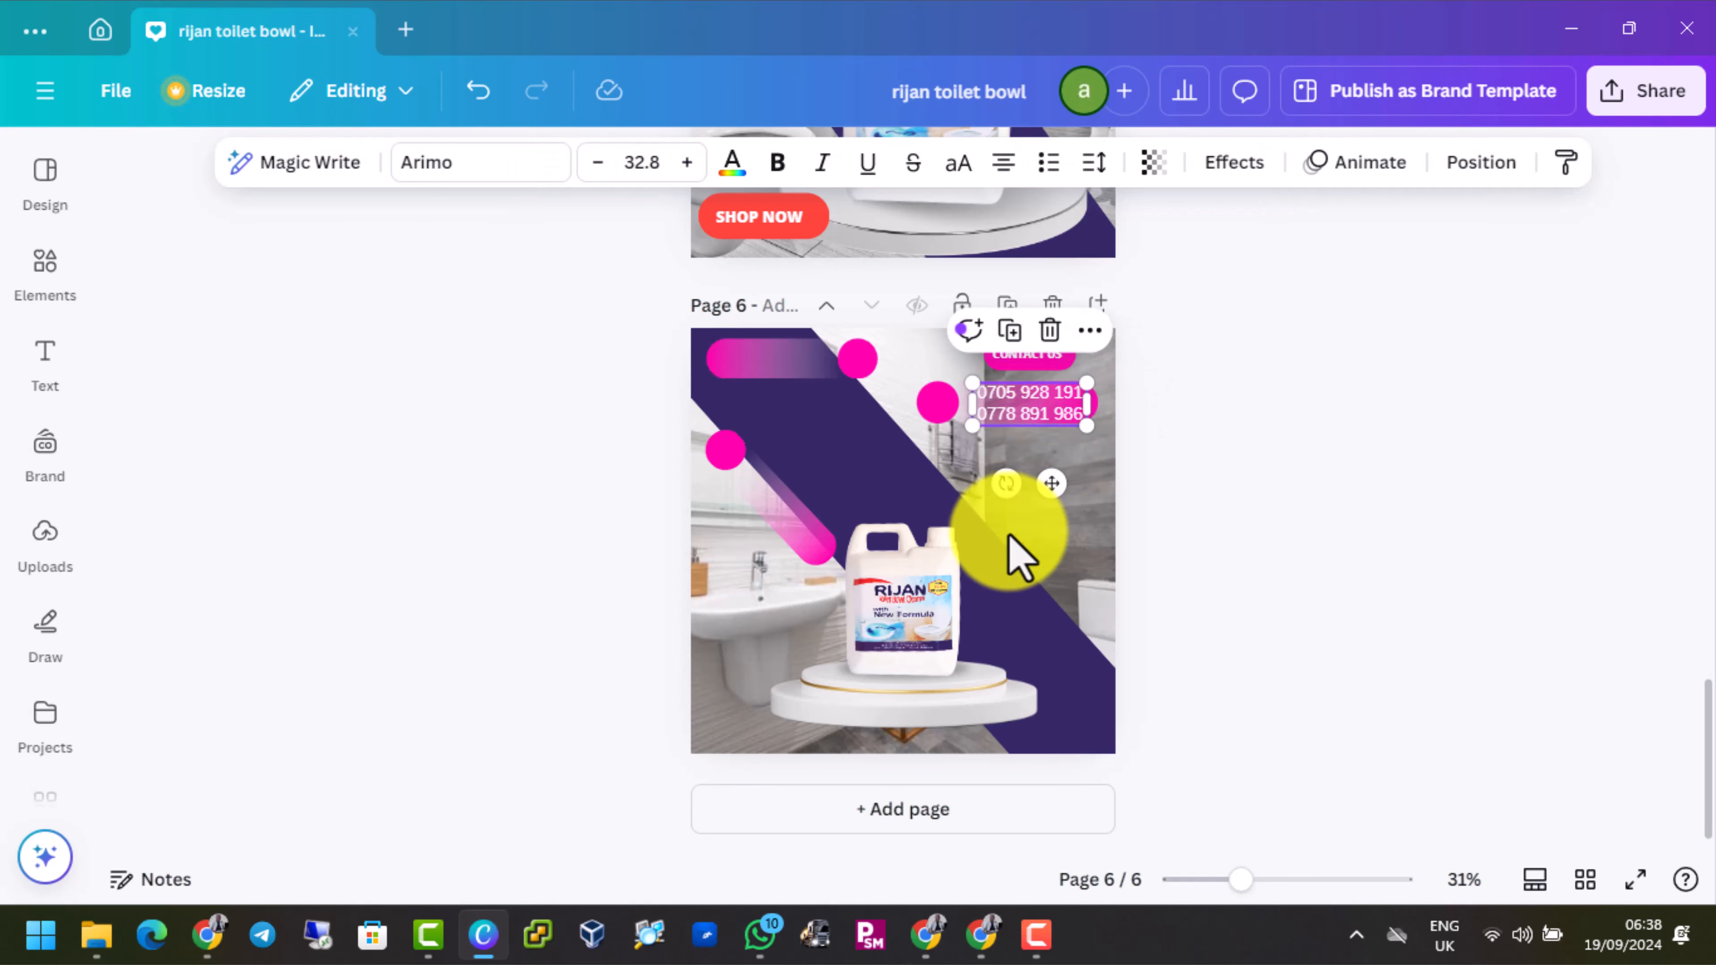
click(1000, 511)
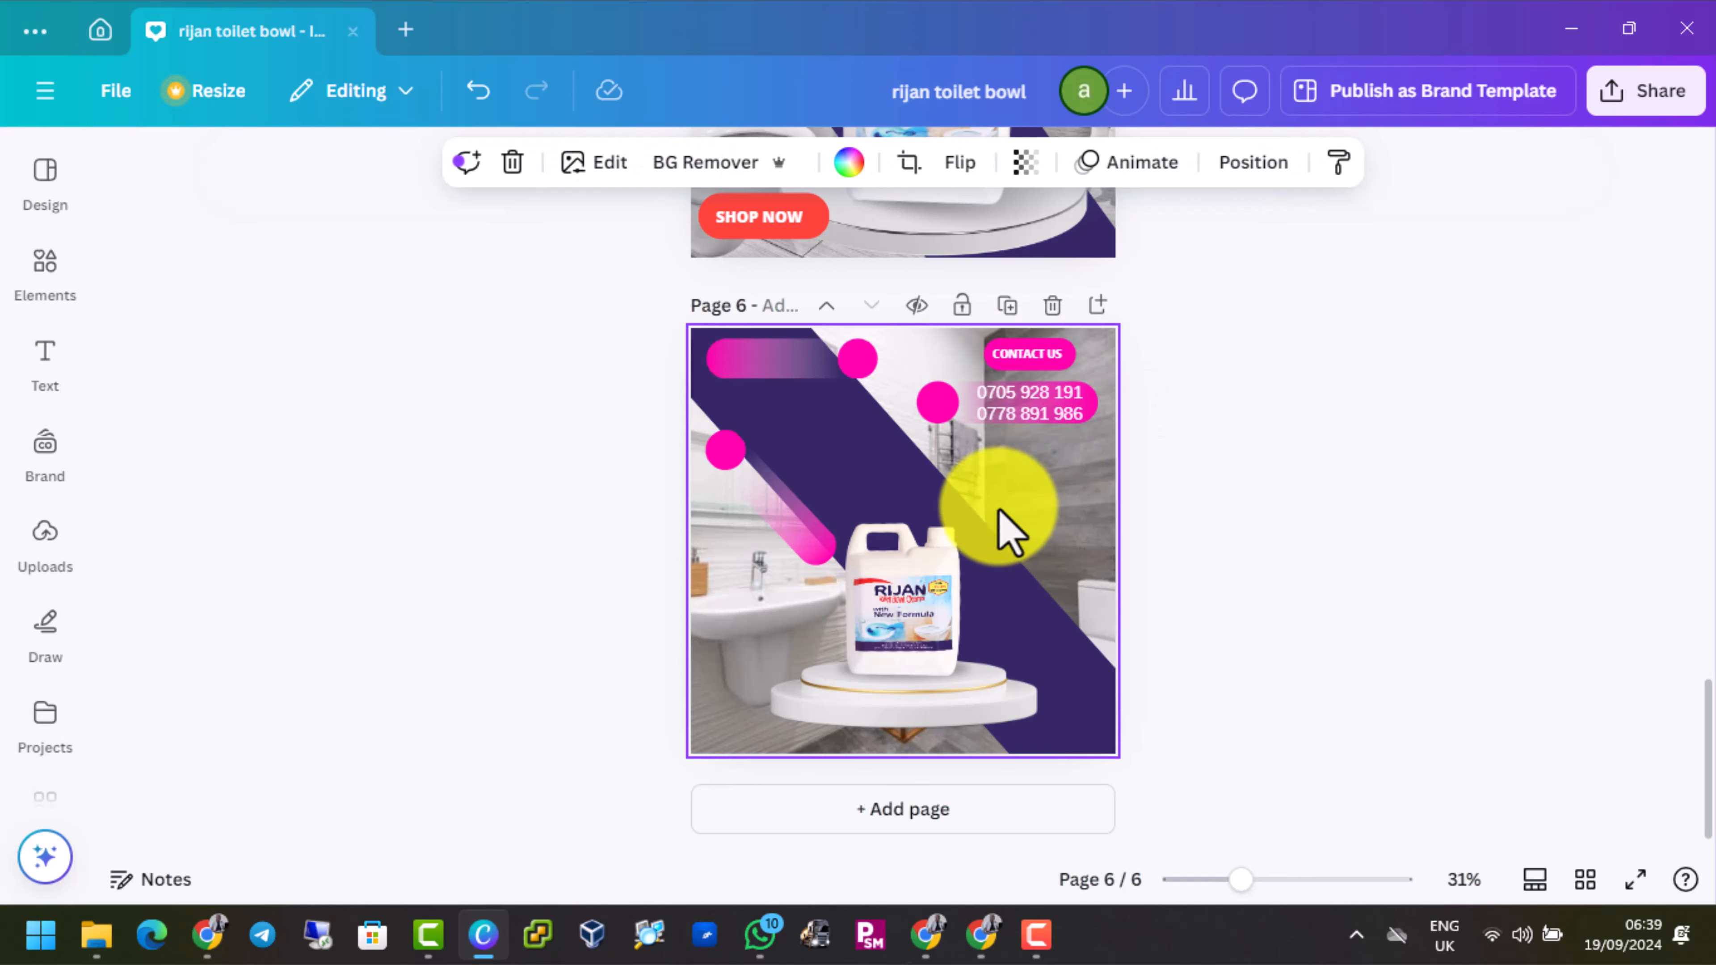
Recolor the upper-left gradient pin with the document's red and apply the pink-to-red change to all matching elements
click(860, 365)
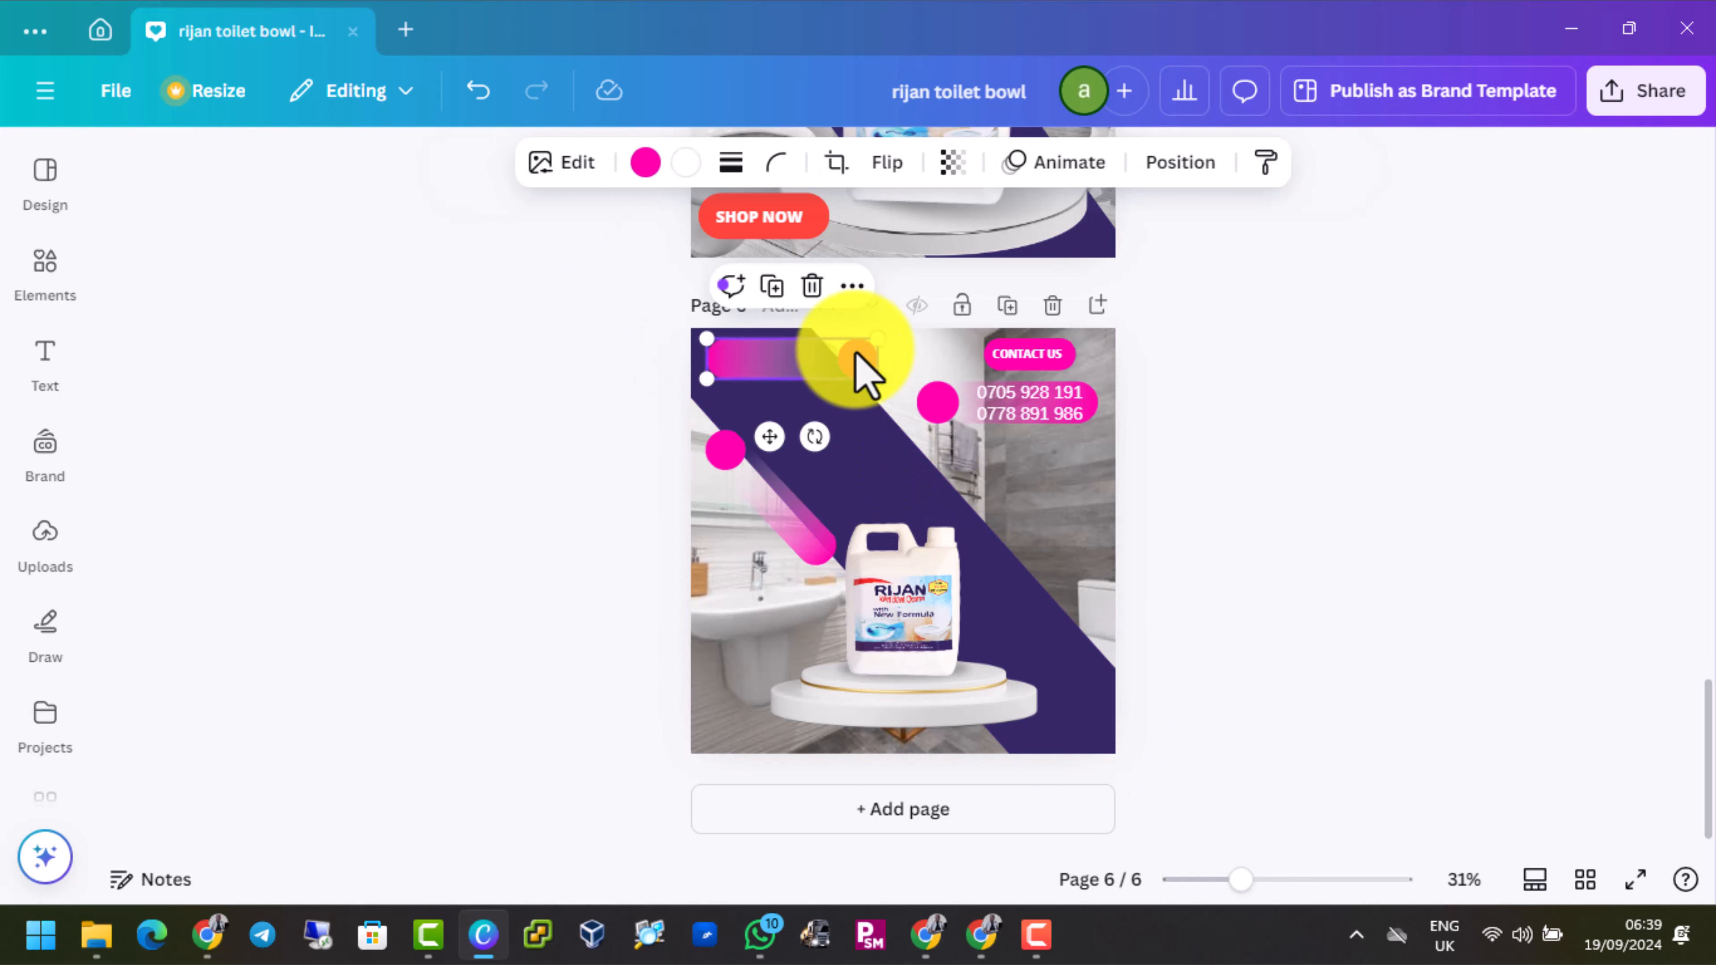
click(646, 166)
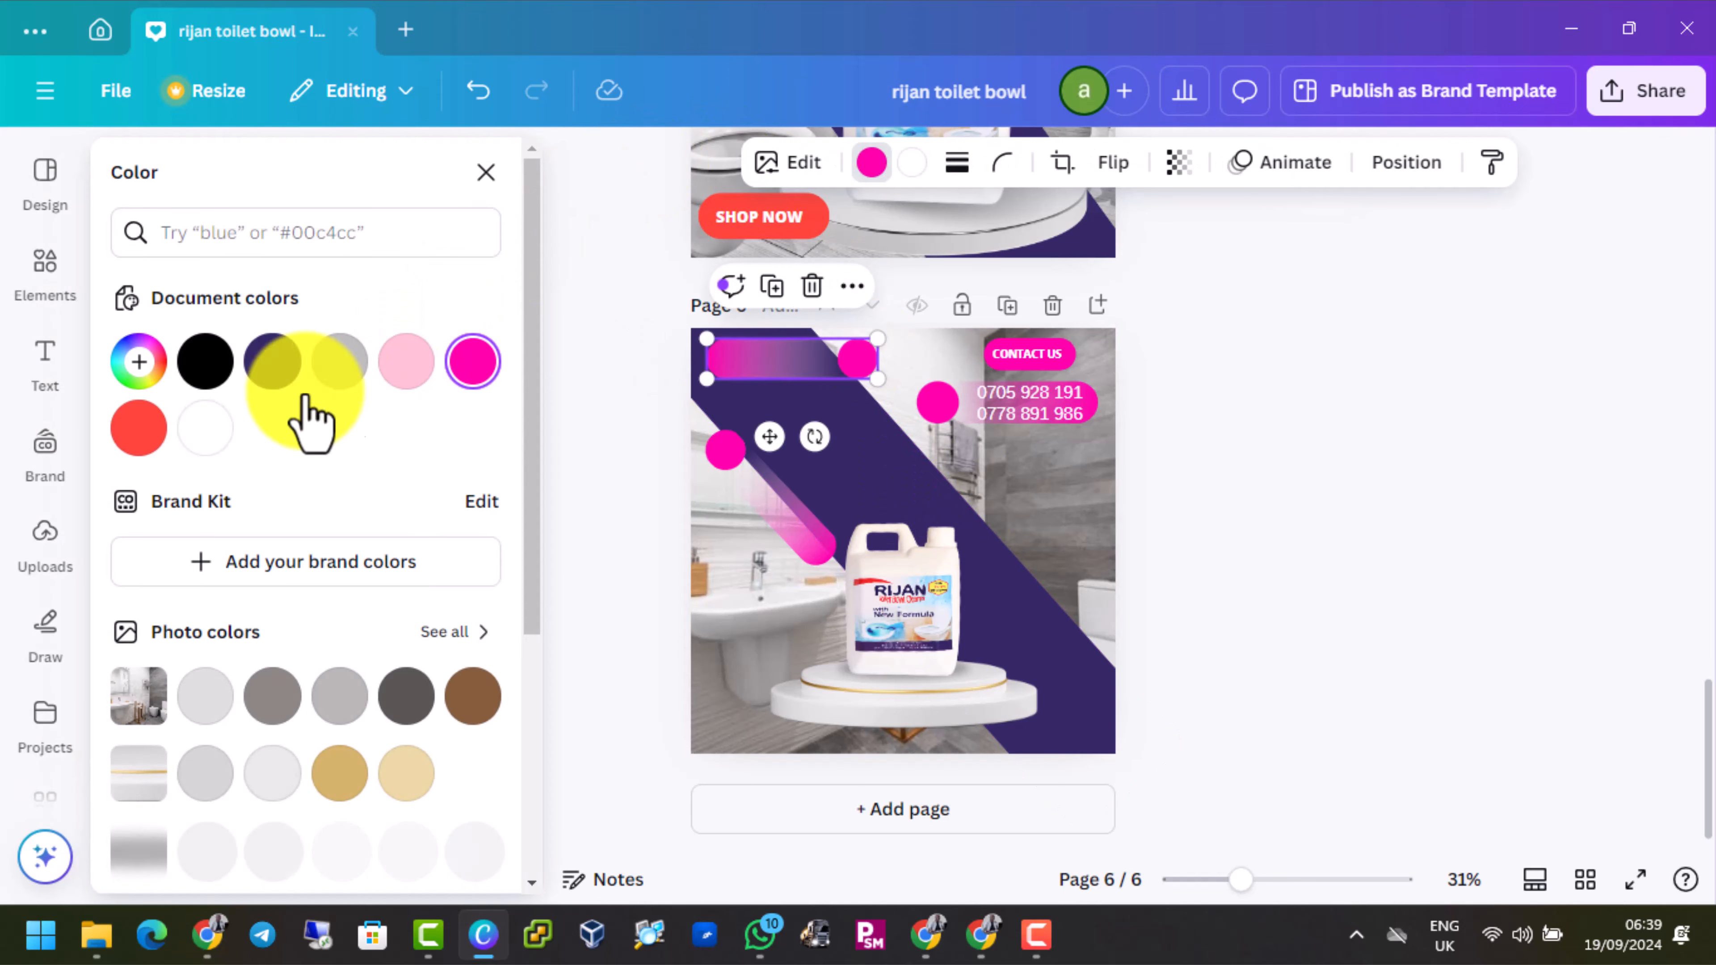
click(137, 433)
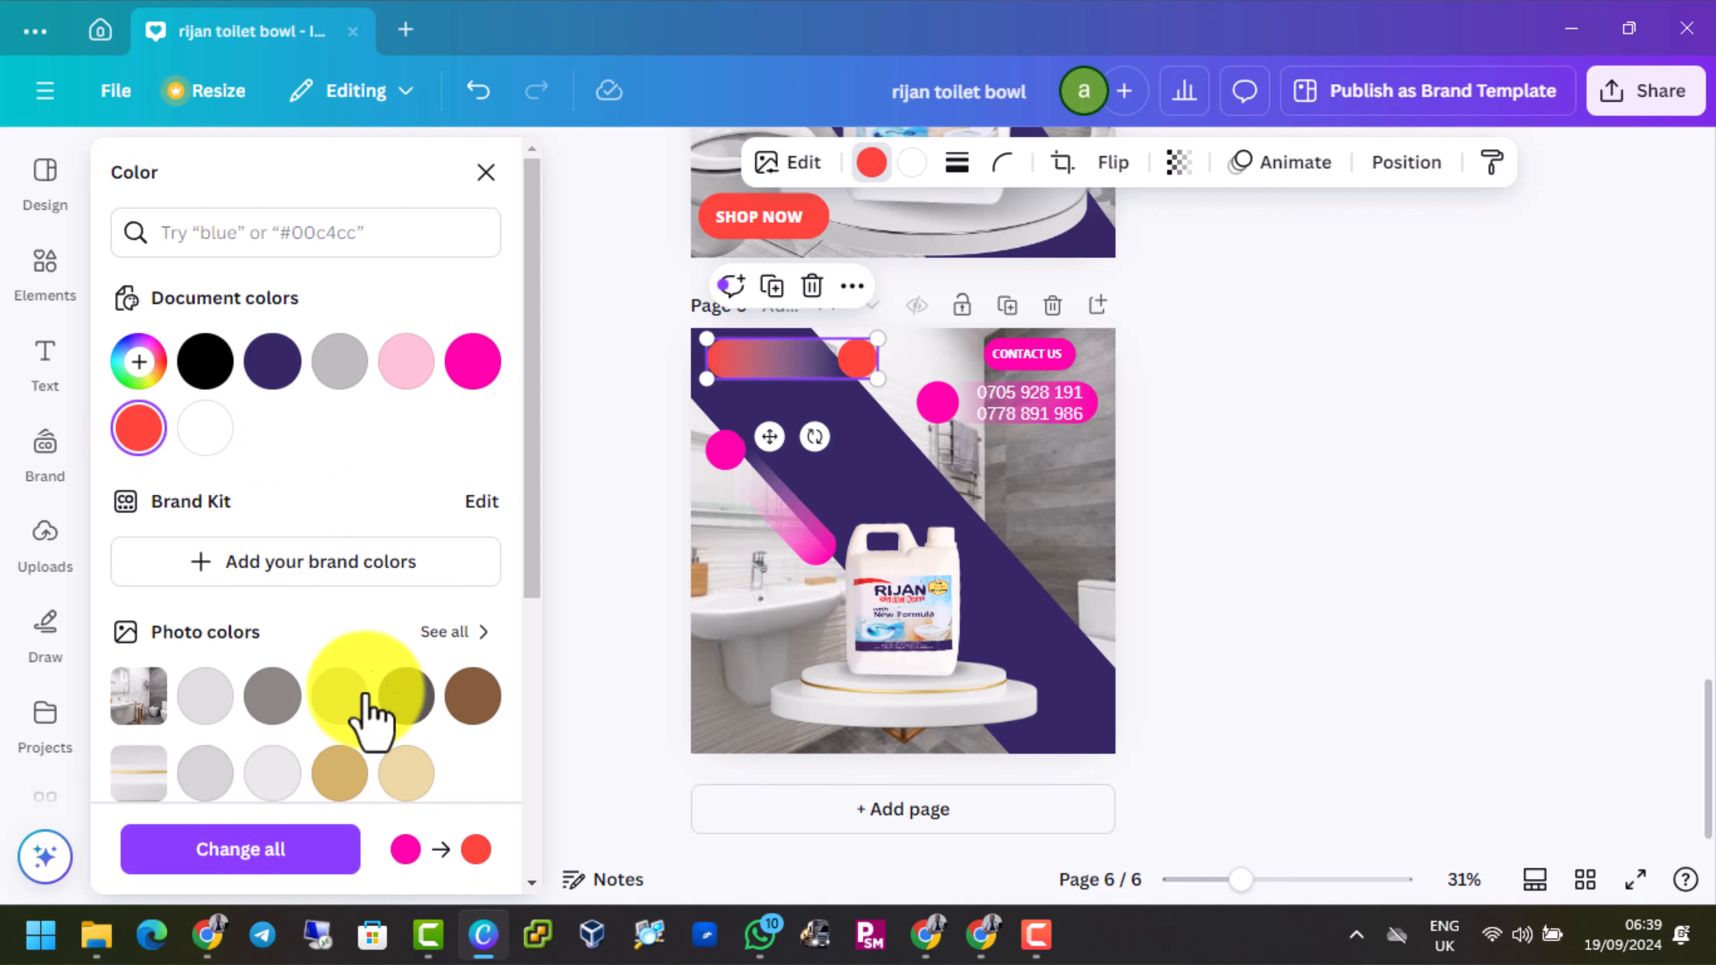
click(280, 857)
click(951, 537)
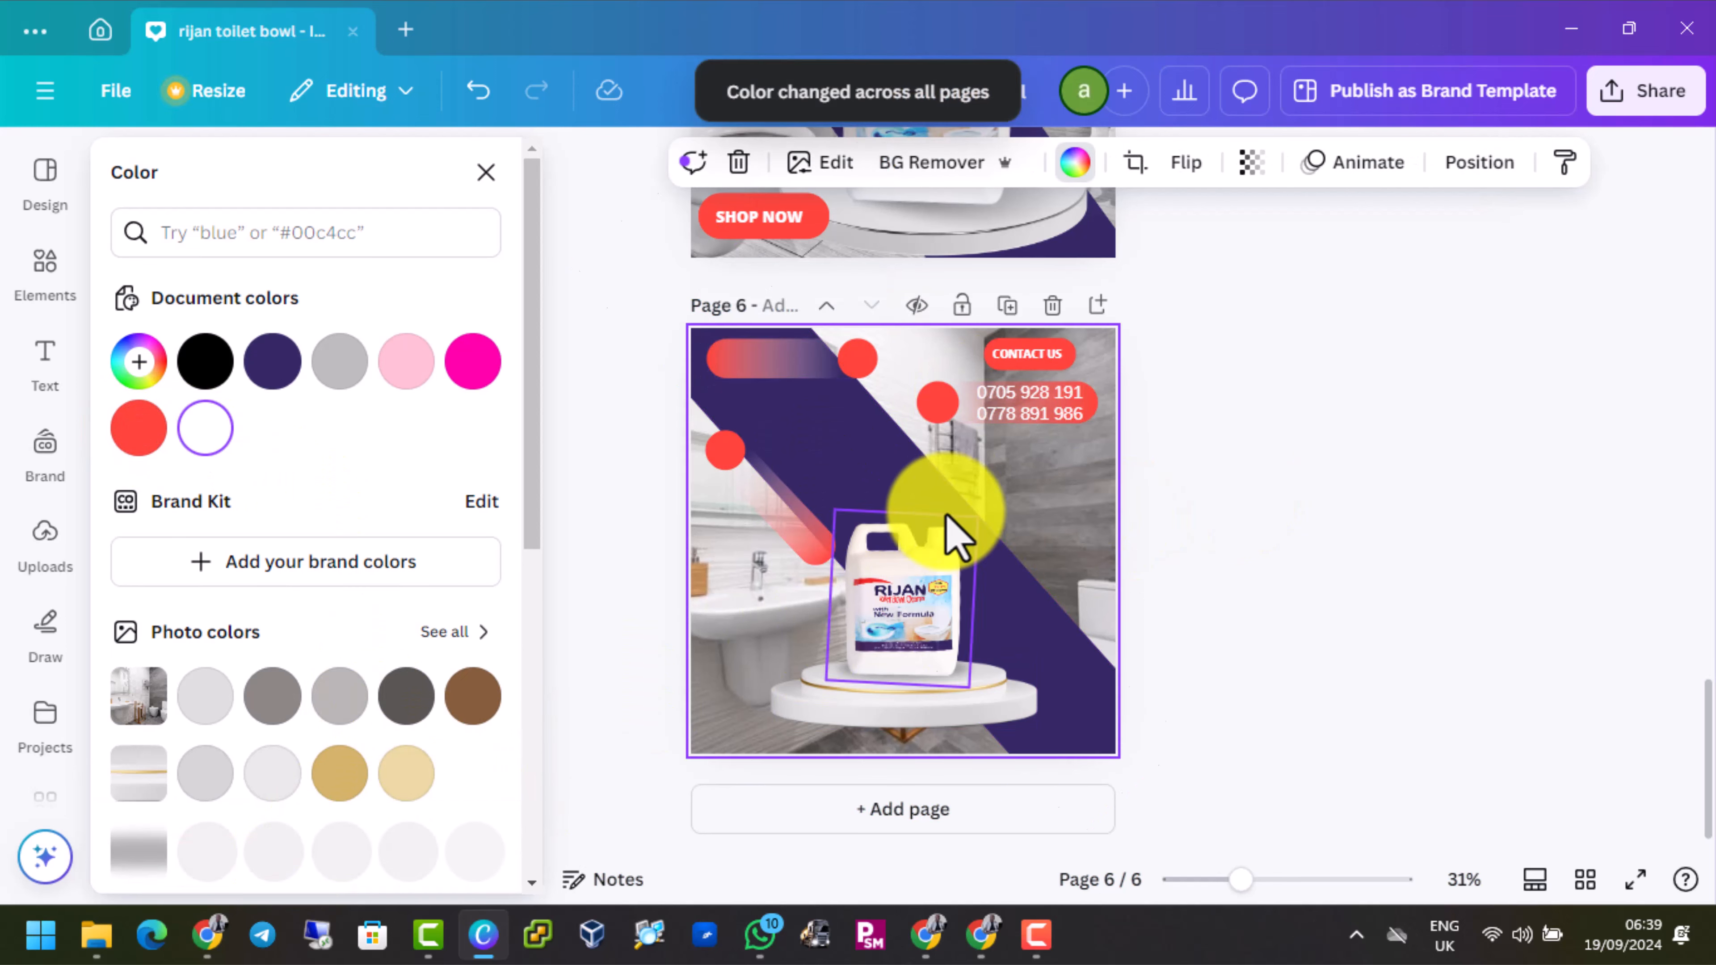
Copy the SHOP NOW button from page 5 to the lower-left corner of page 6
scroll(872, 543, up, 2)
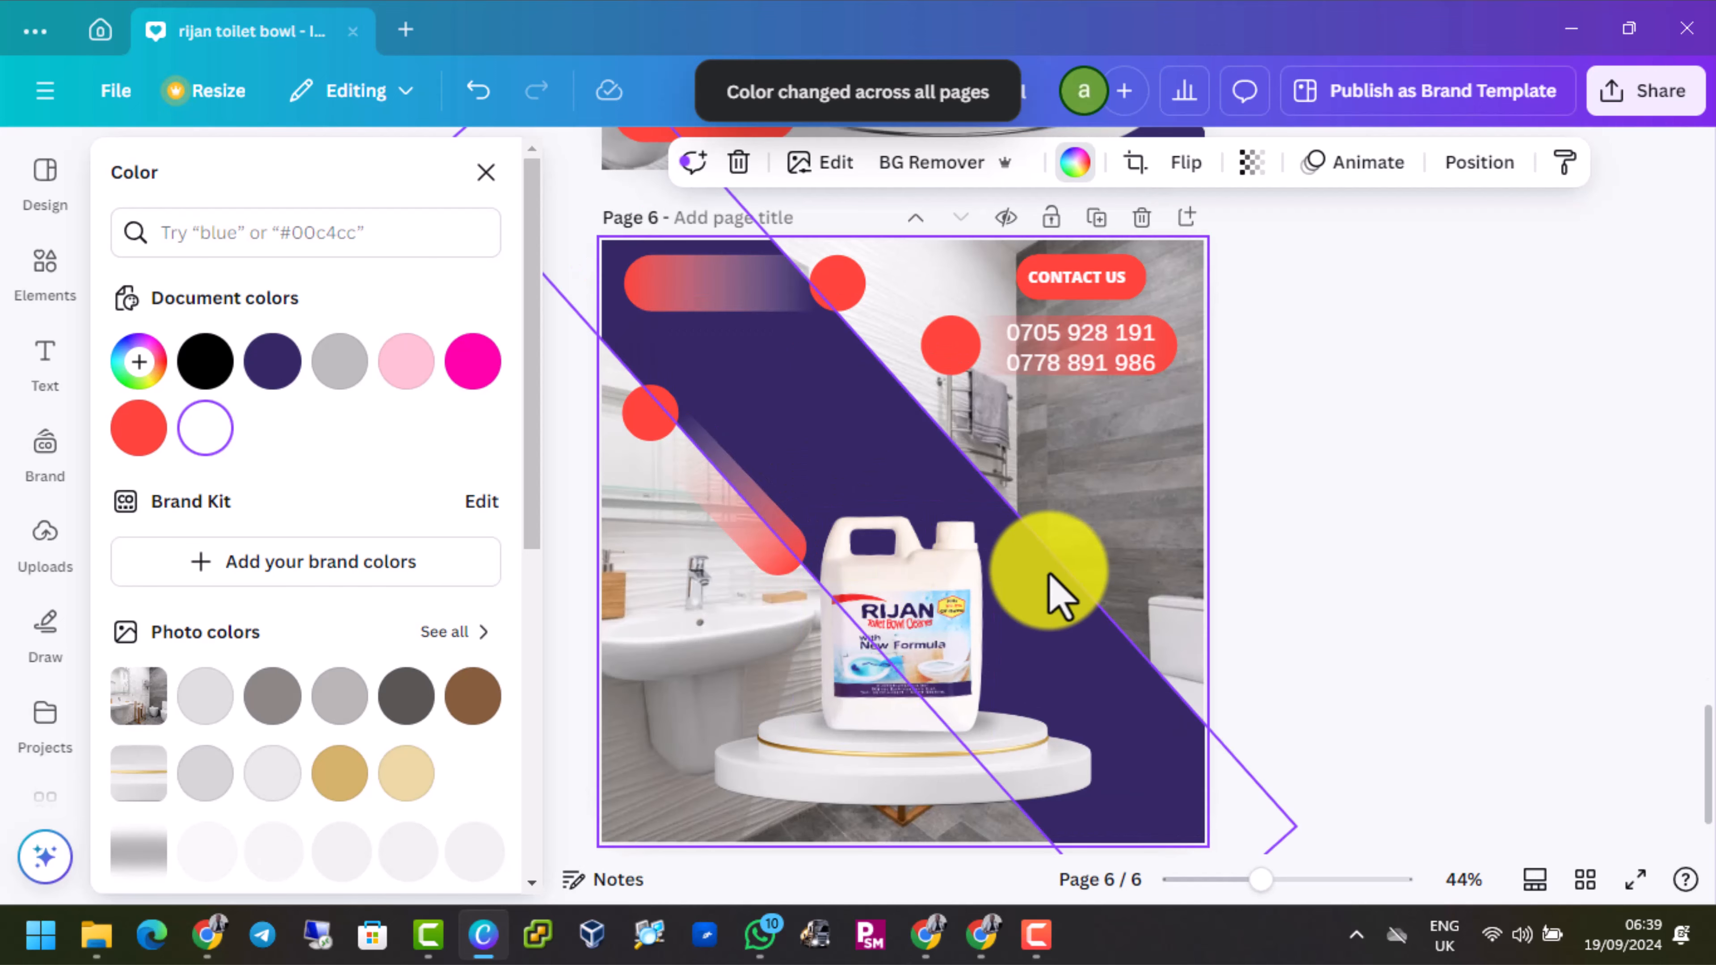
scroll(1048, 575, down, 2)
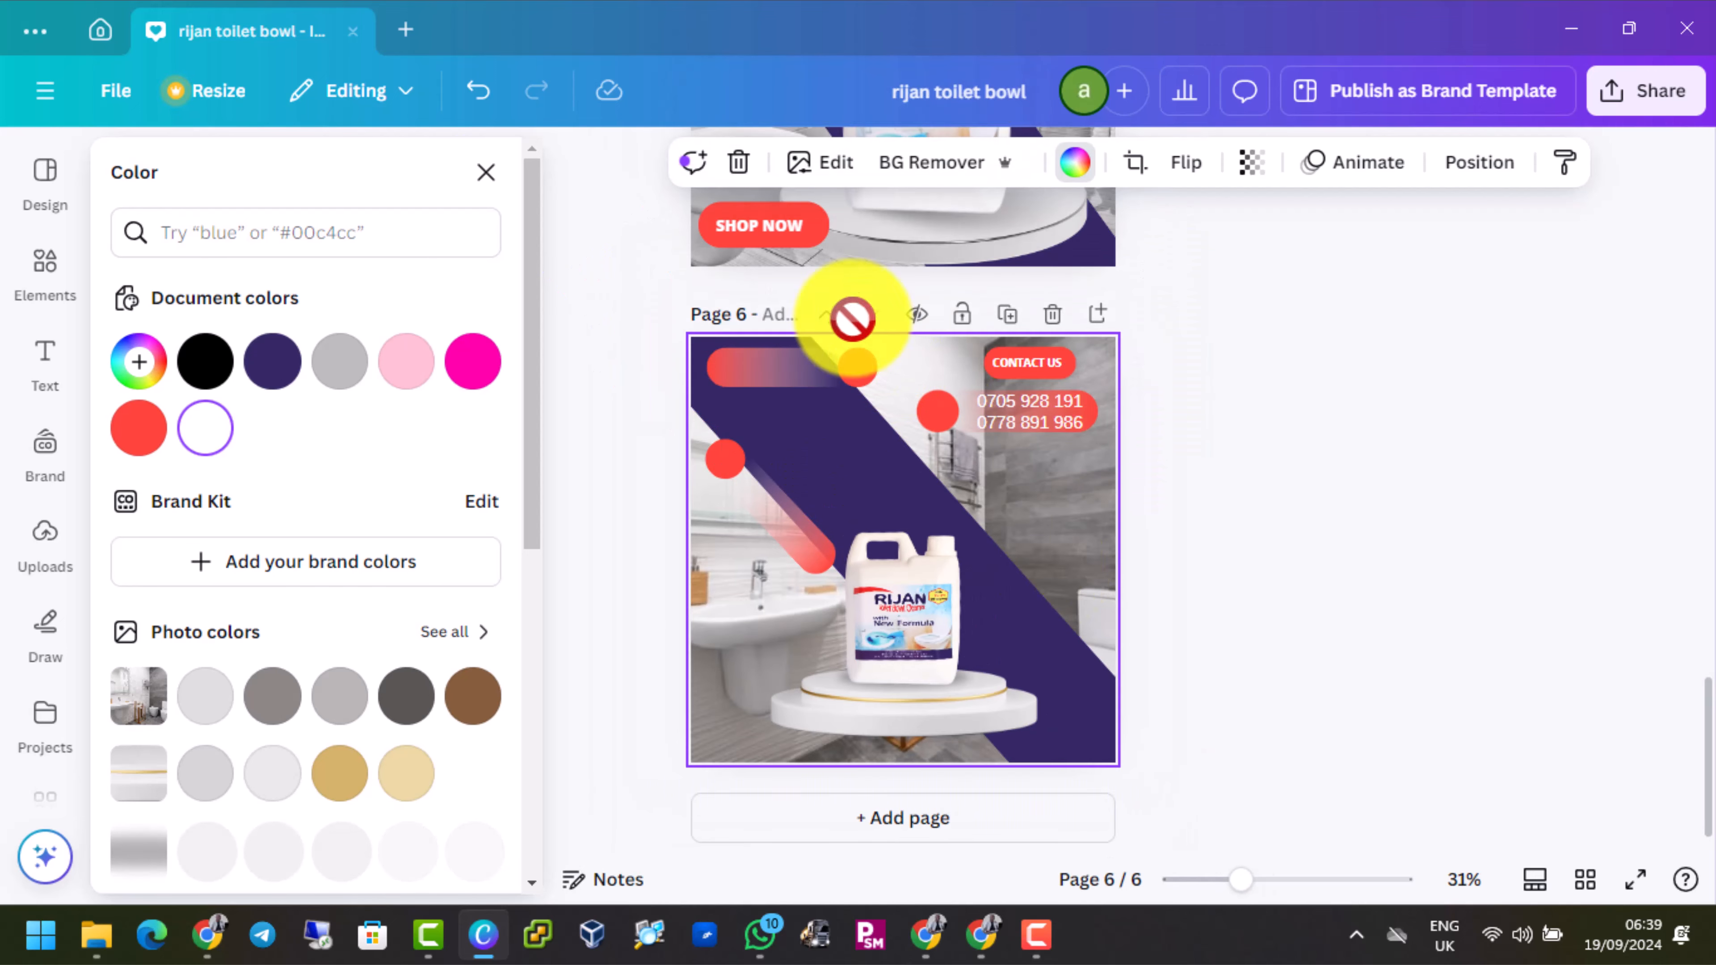
click(784, 237)
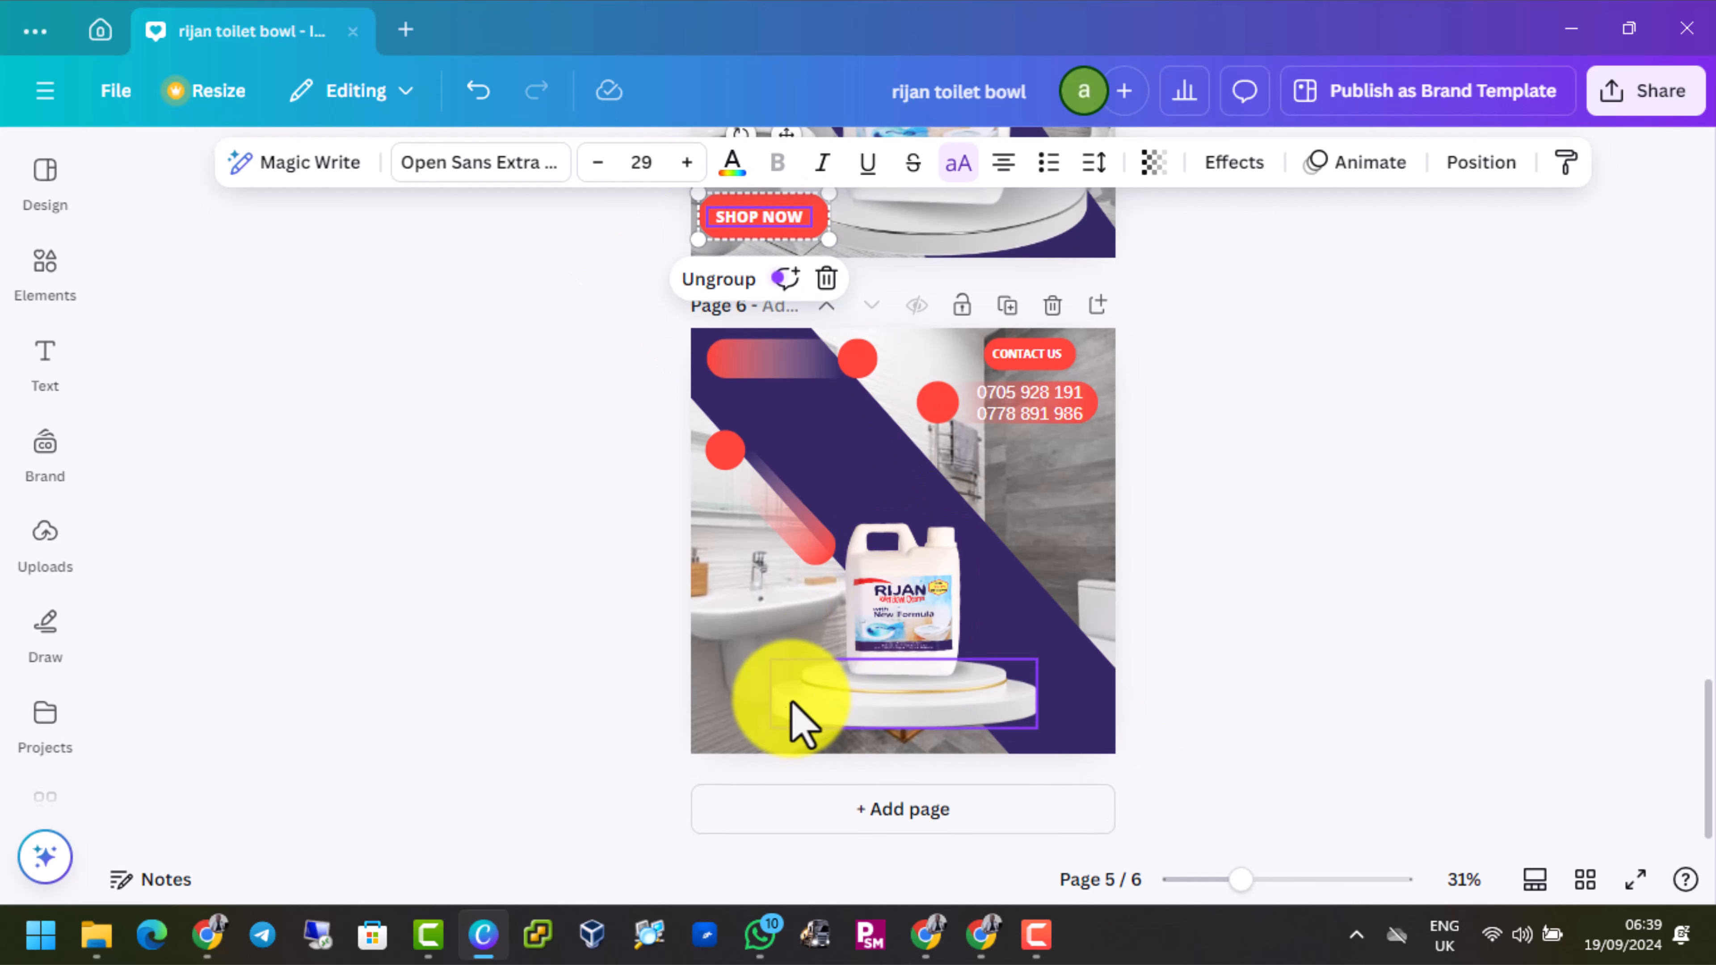
click(770, 737)
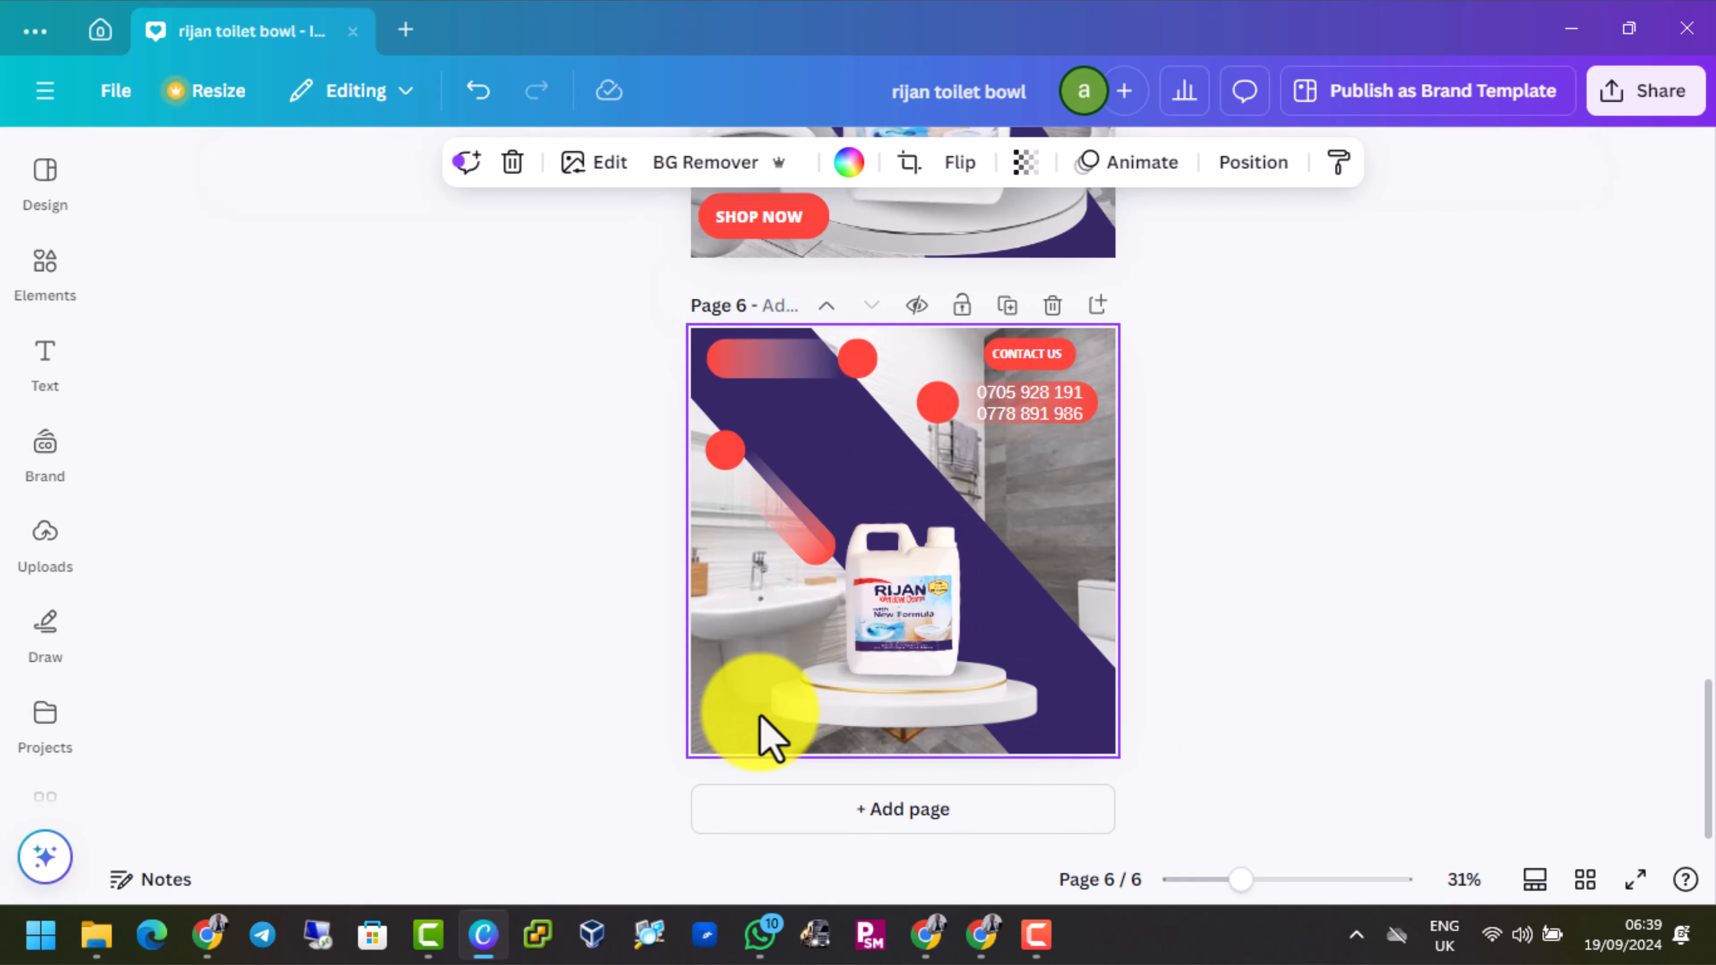
key(ctrl+v)
click(1186, 365)
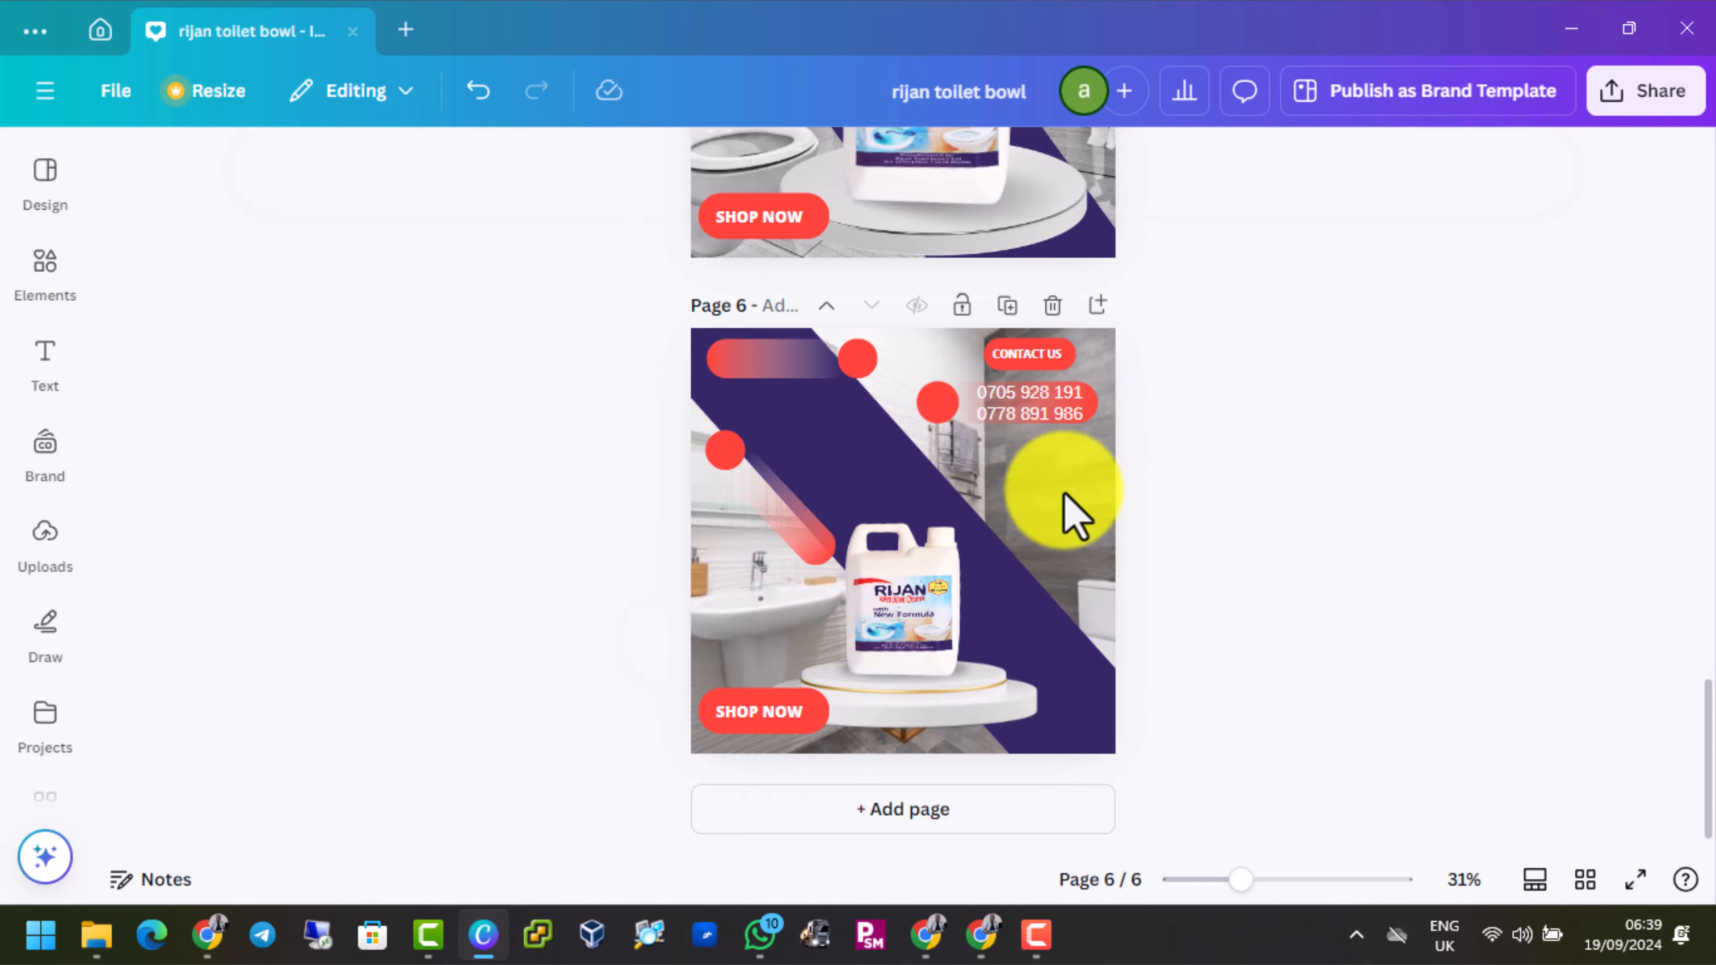
Copy the RIJAN TOILET BOWL CLEANER title from page 5 onto the upper part of page 6's diagonal band
scroll(1075, 517, up, 4)
scroll(1074, 517, up, 2)
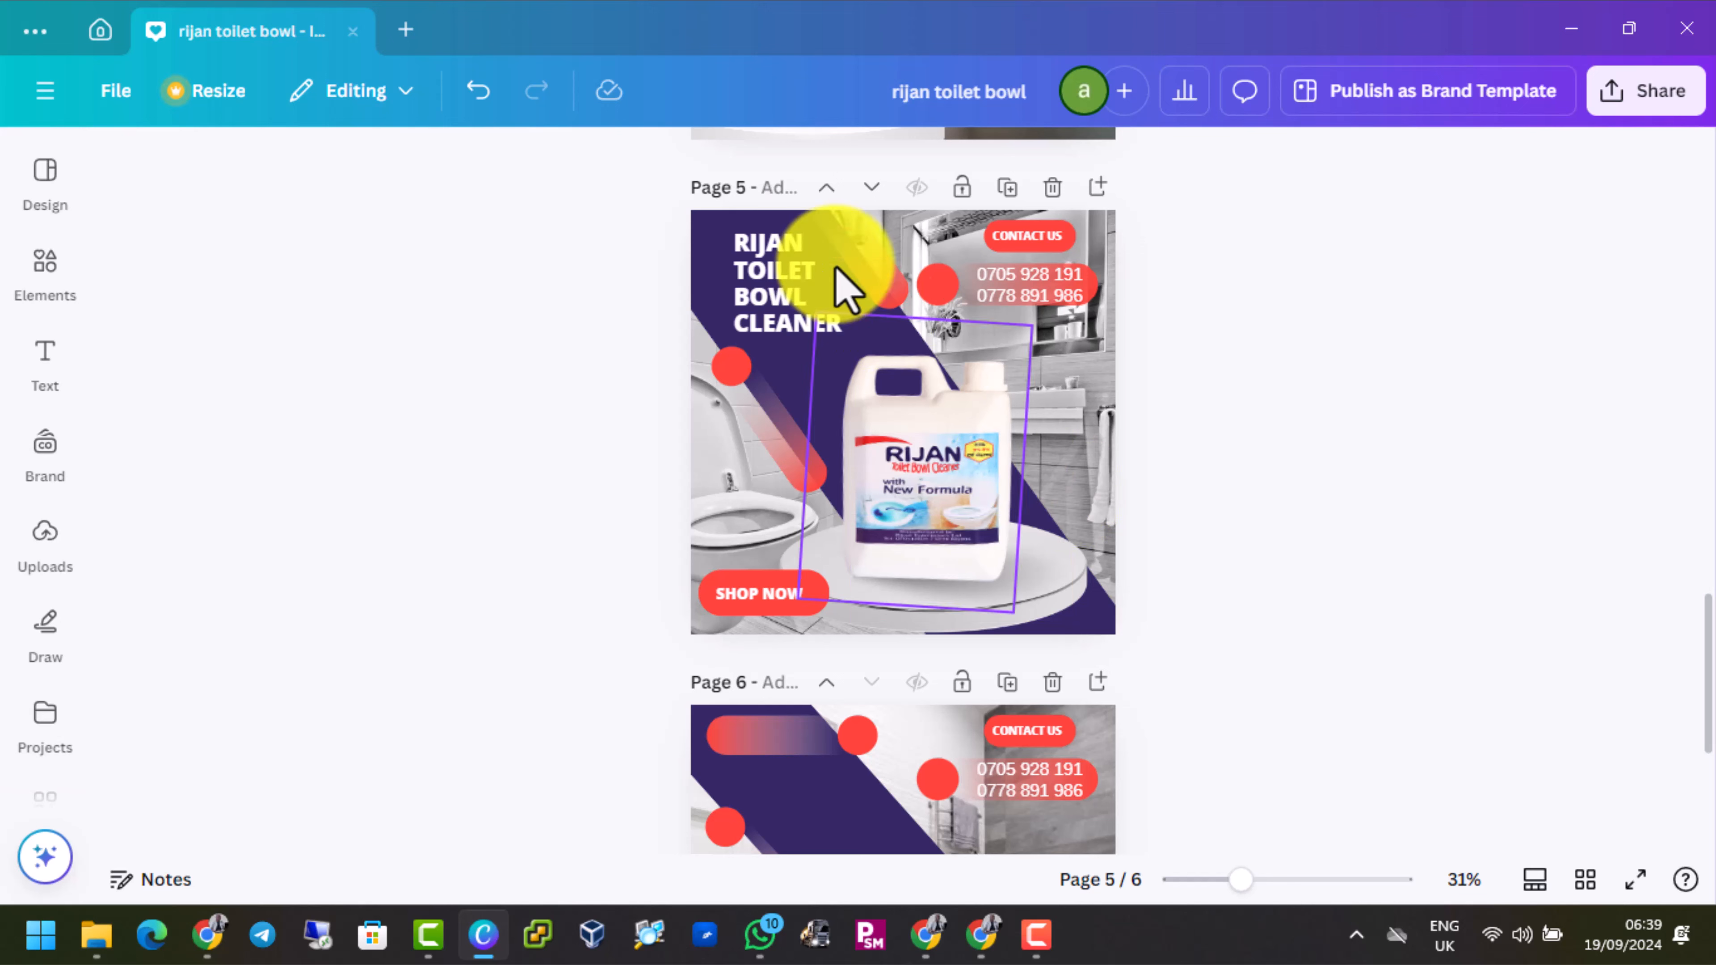
click(819, 306)
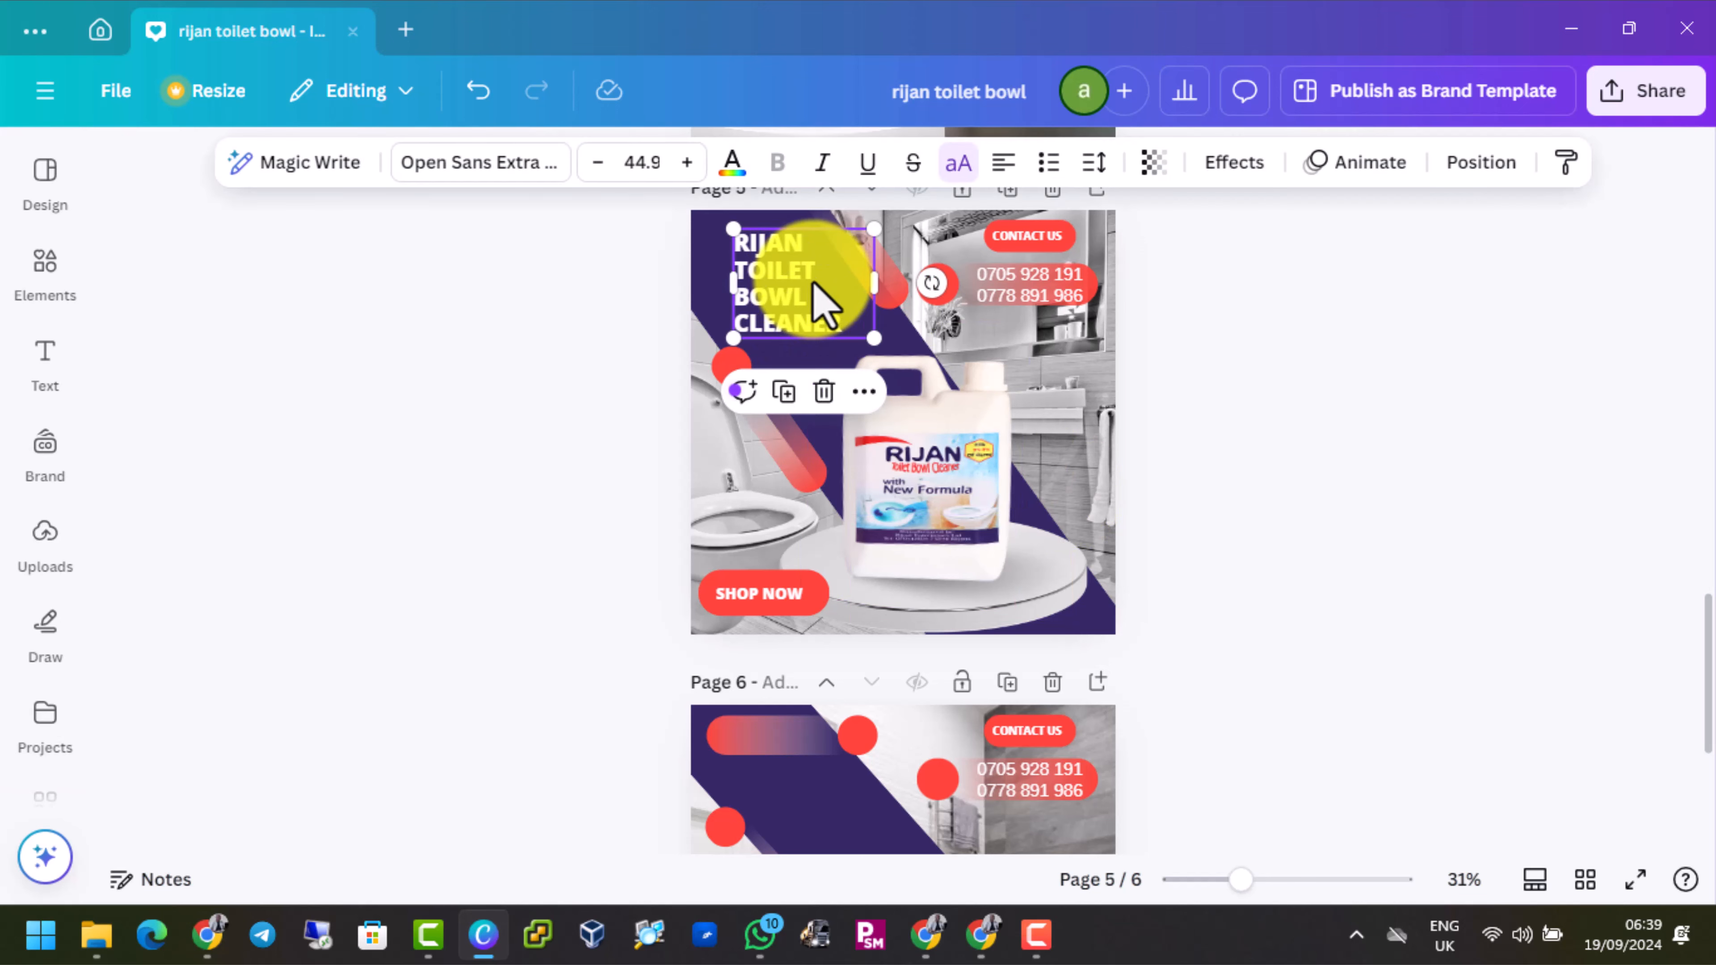
scroll(878, 439, down, 6)
click(878, 453)
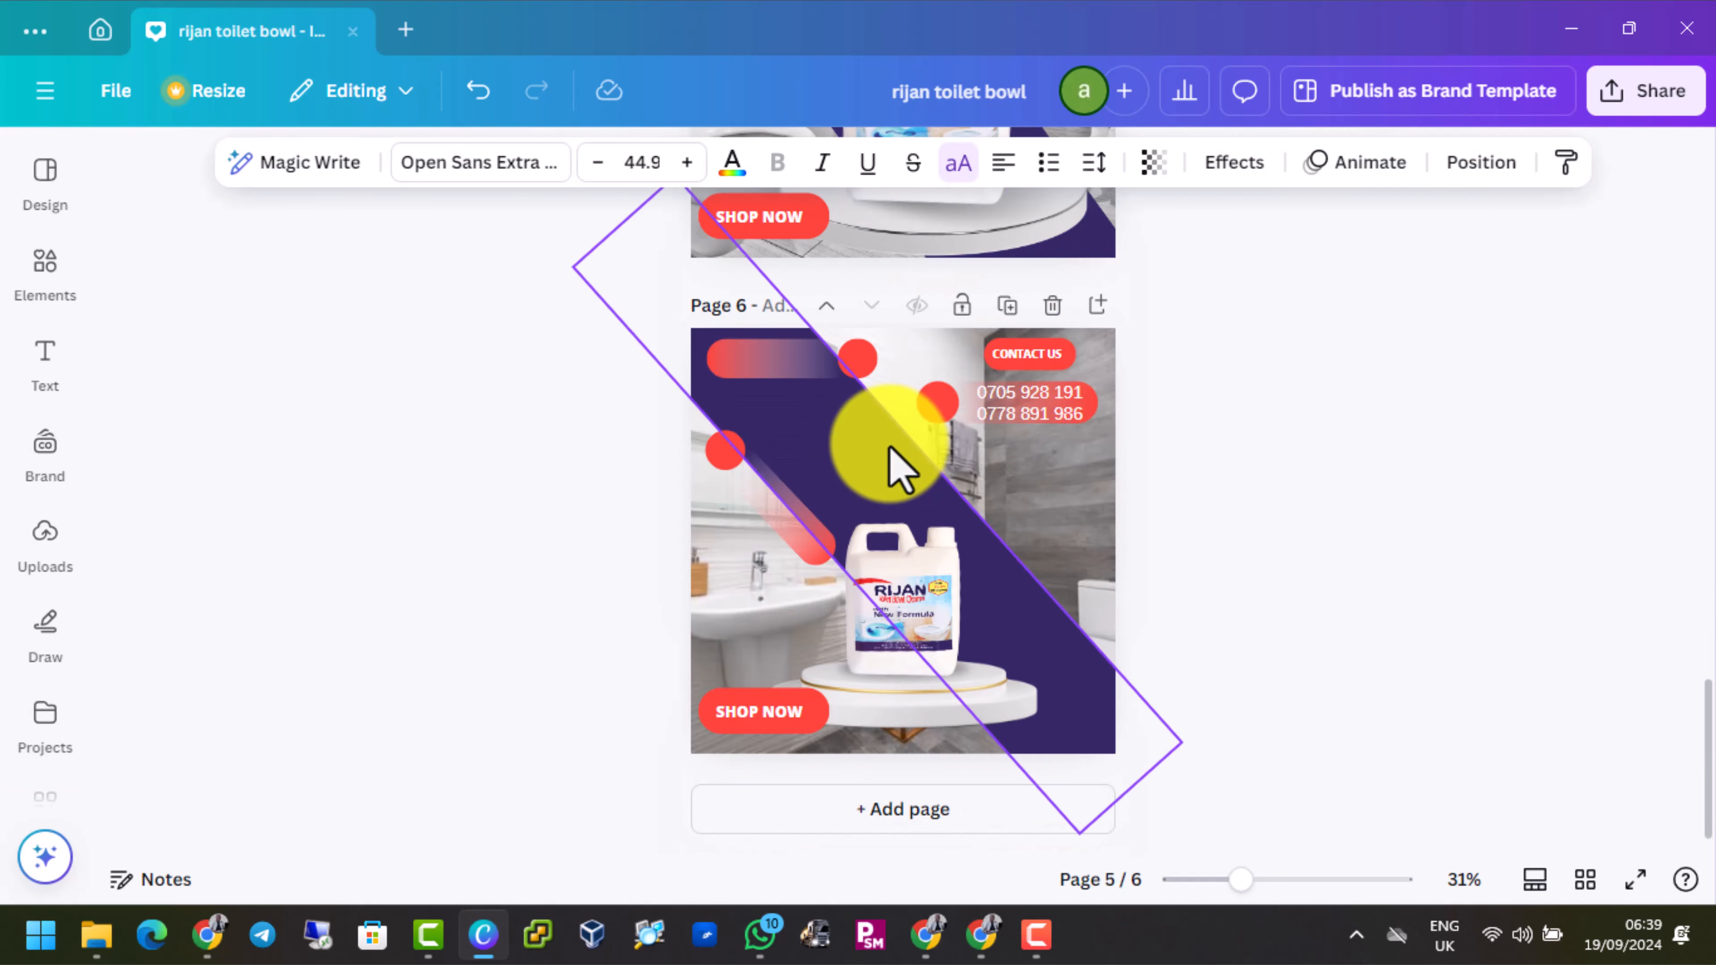
key(ctrl+v)
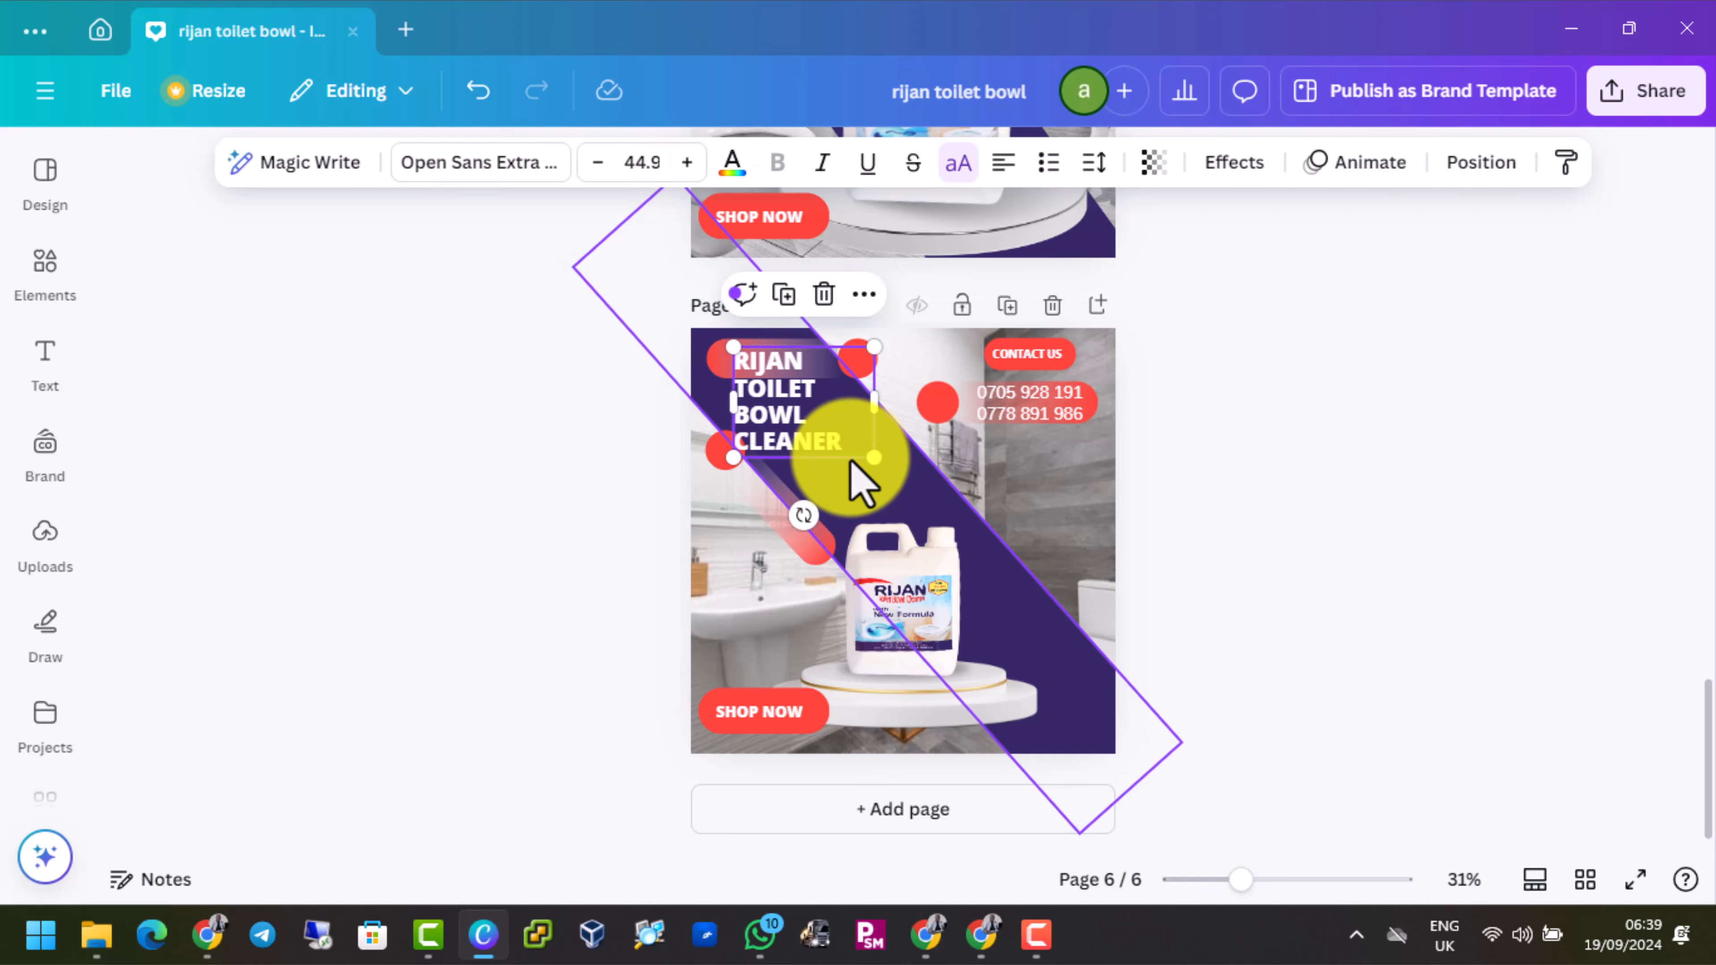
drag(816, 414, 857, 438)
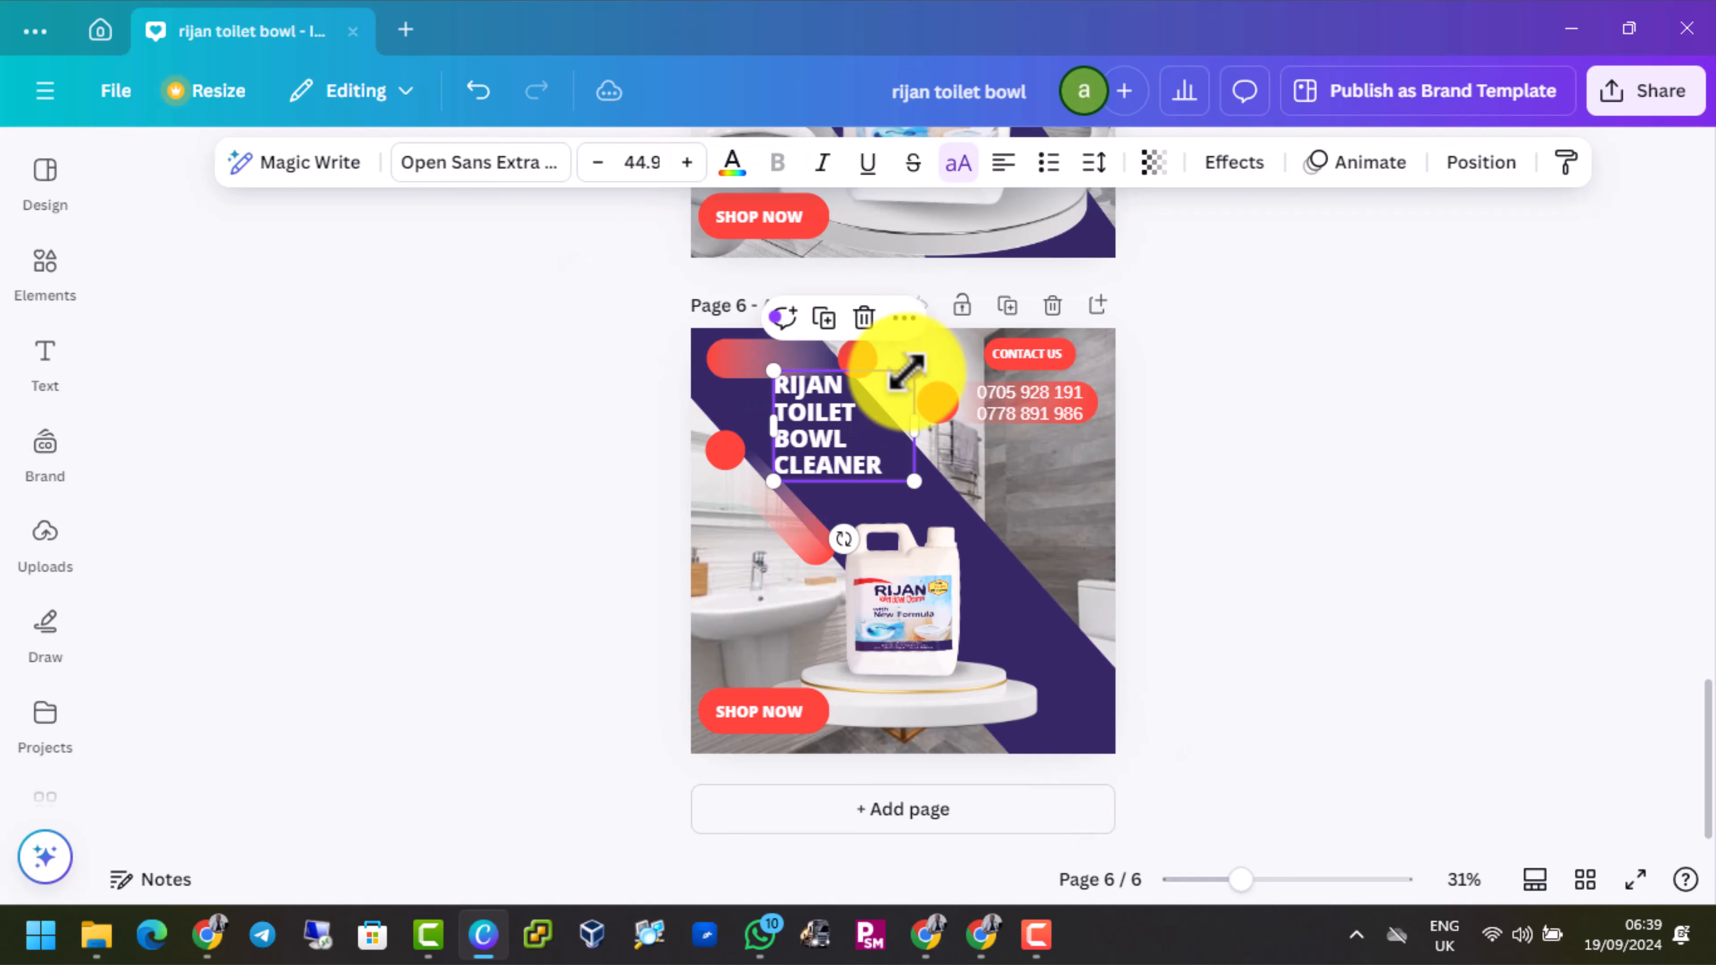
Delete the horizontal gradient pin in page 6's upper-left corner and shift the title slightly up and left on the band
click(741, 359)
key(Delete)
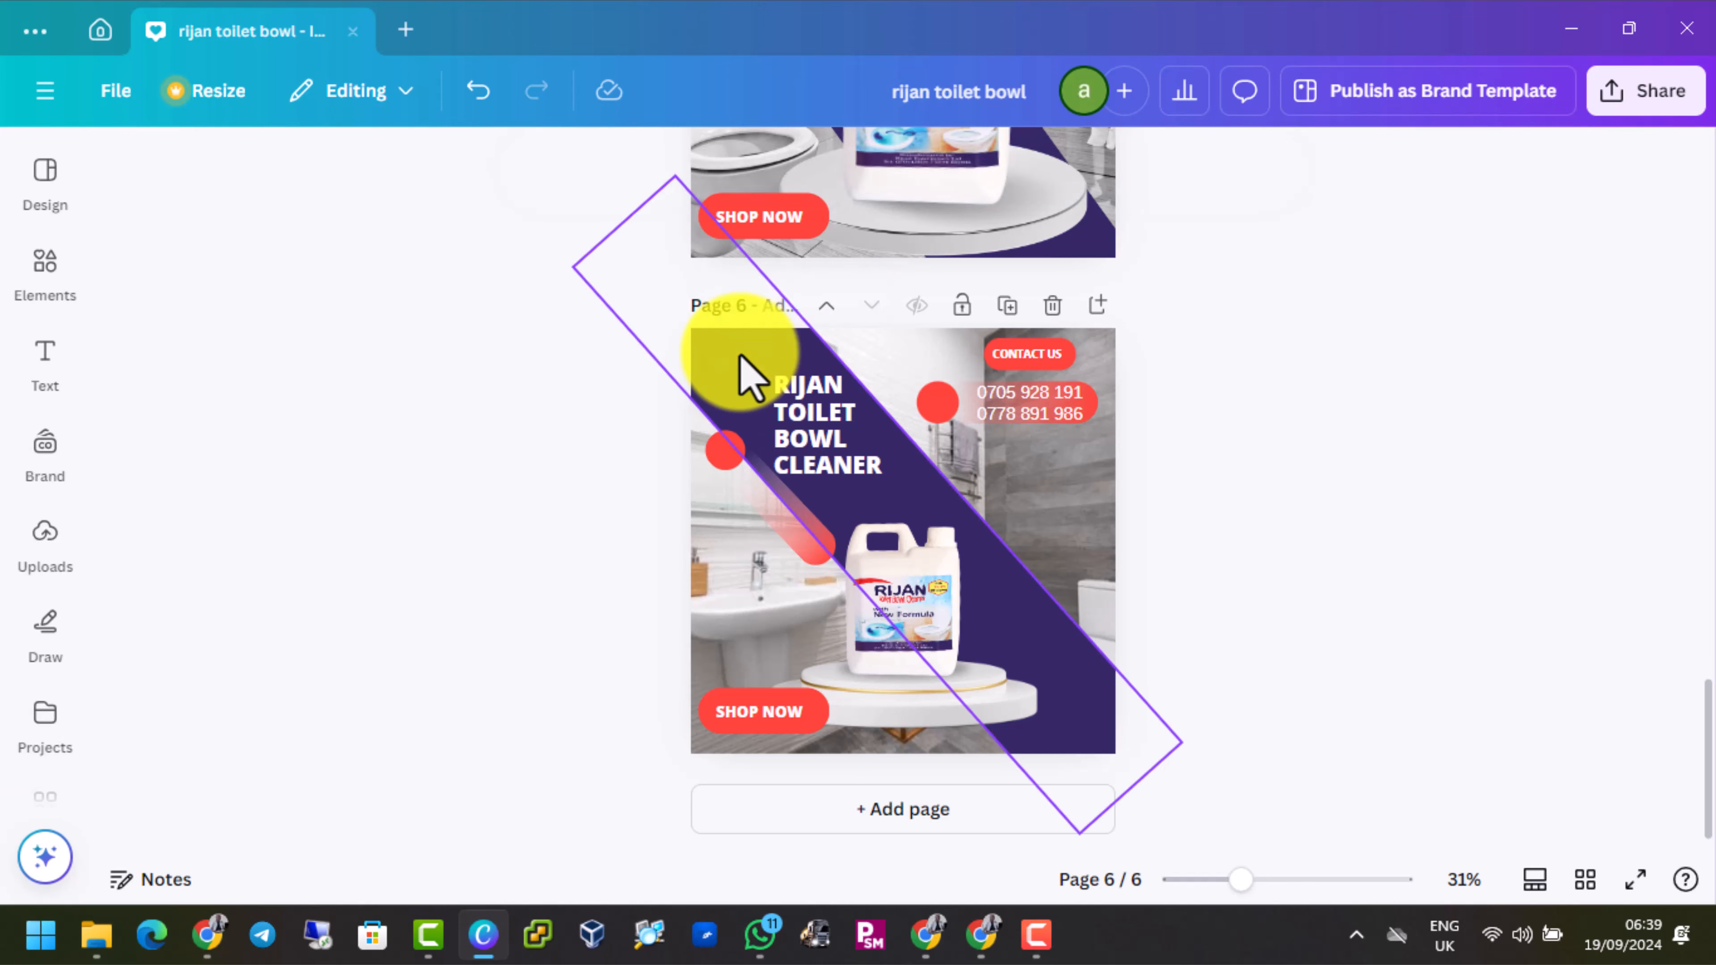
drag(815, 421, 797, 399)
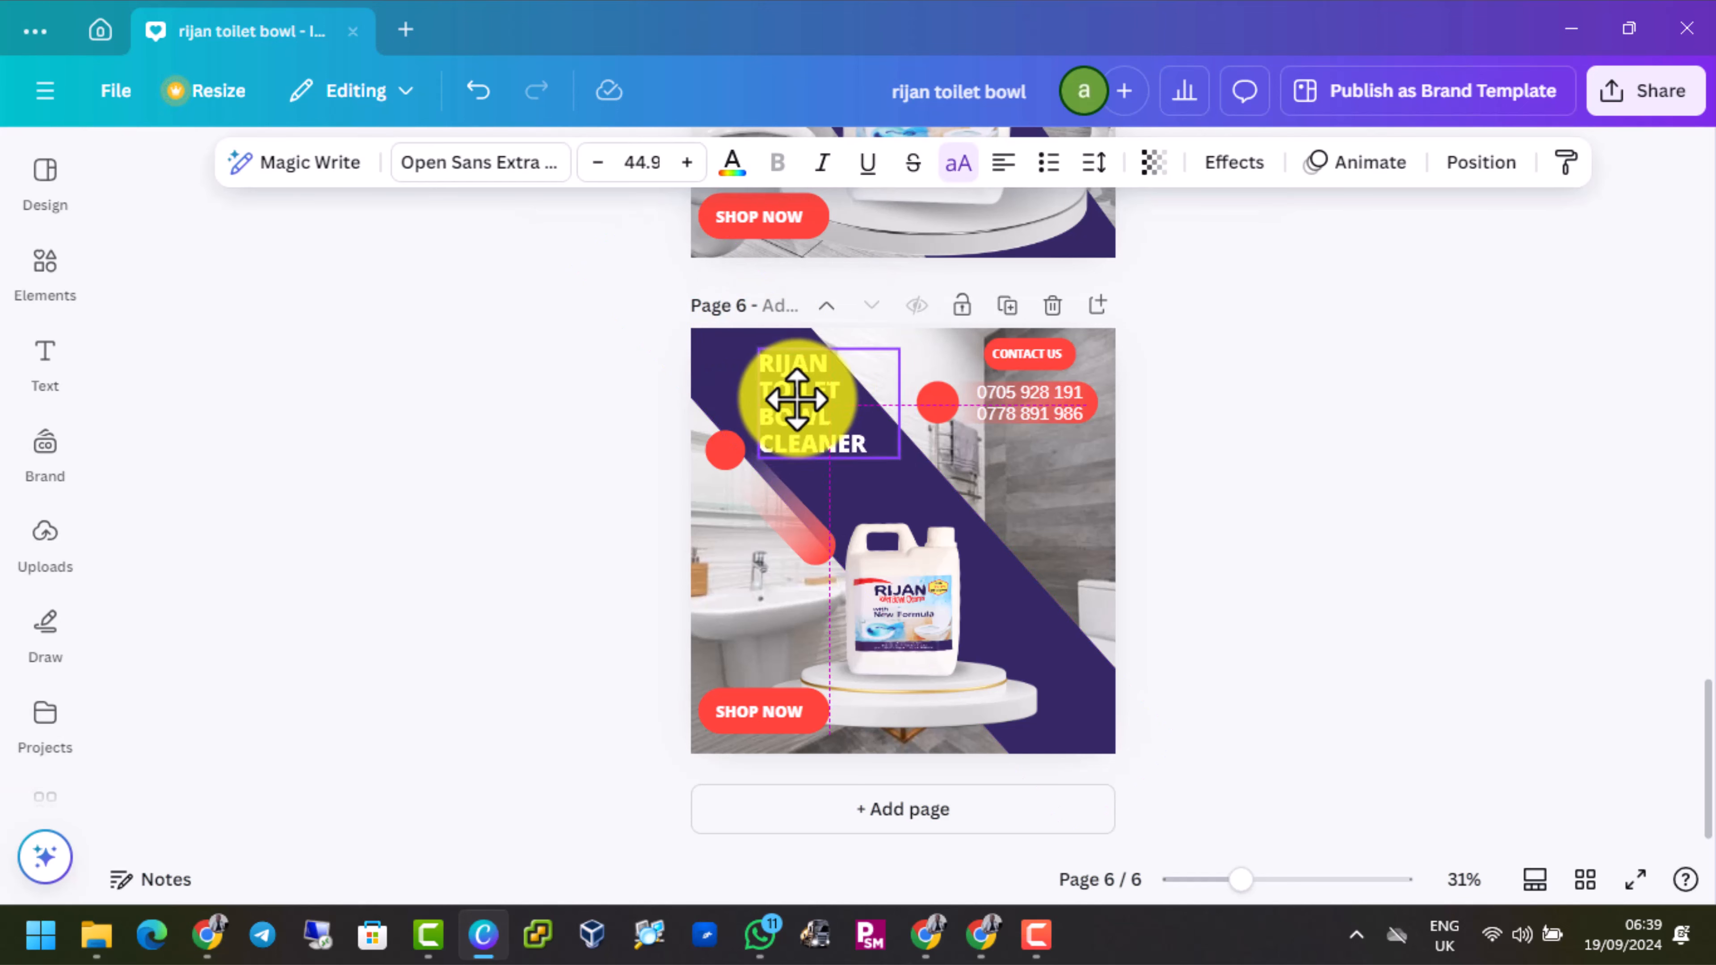
click(966, 537)
click(1027, 517)
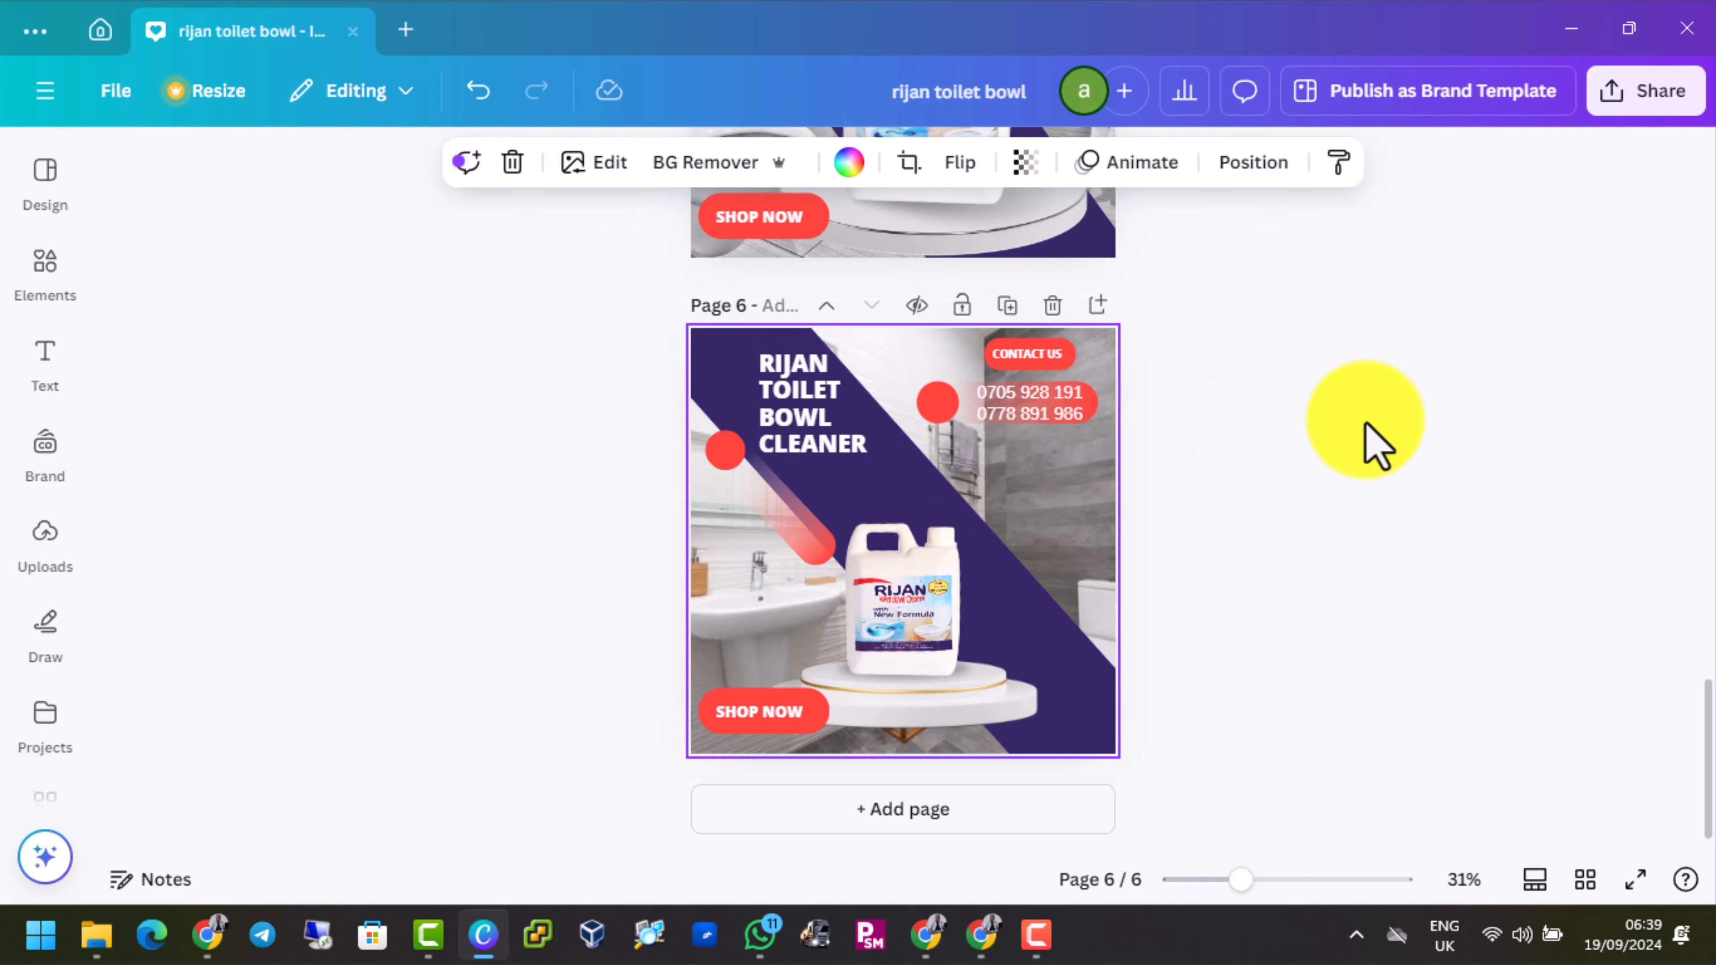
click(1371, 446)
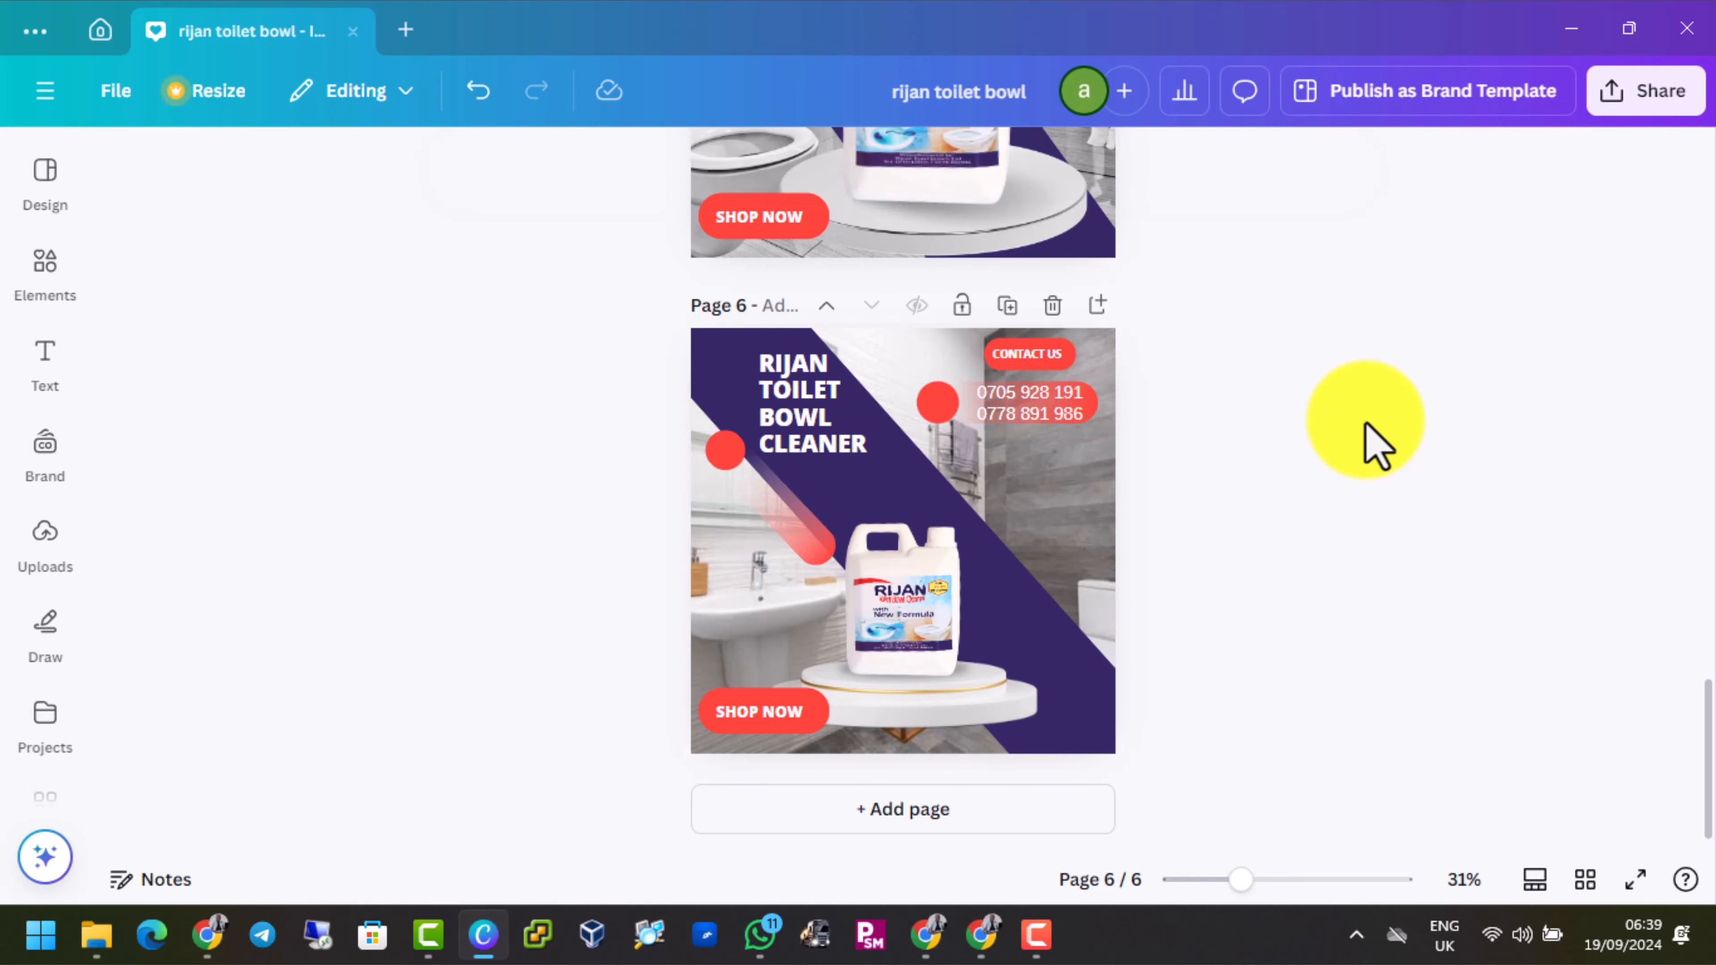